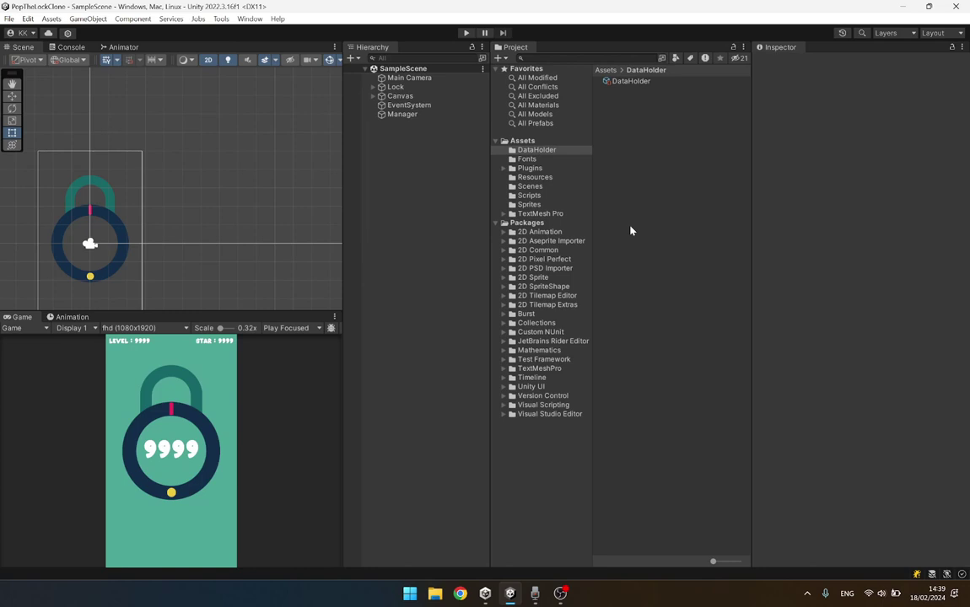
Open the Scripts folder and select AnimationManager to view its code in the Inspector.
left_click(537, 197)
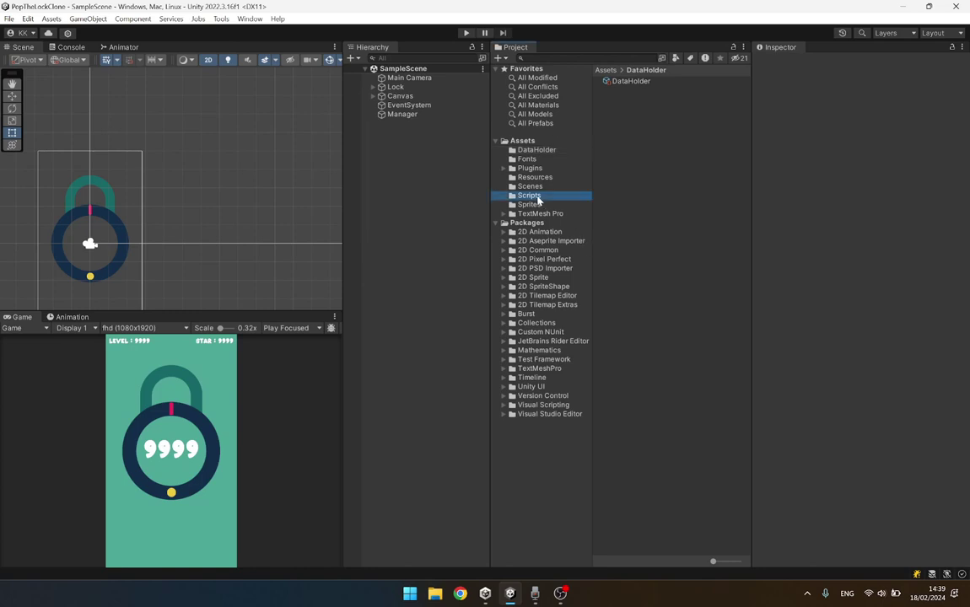
left_click(641, 82)
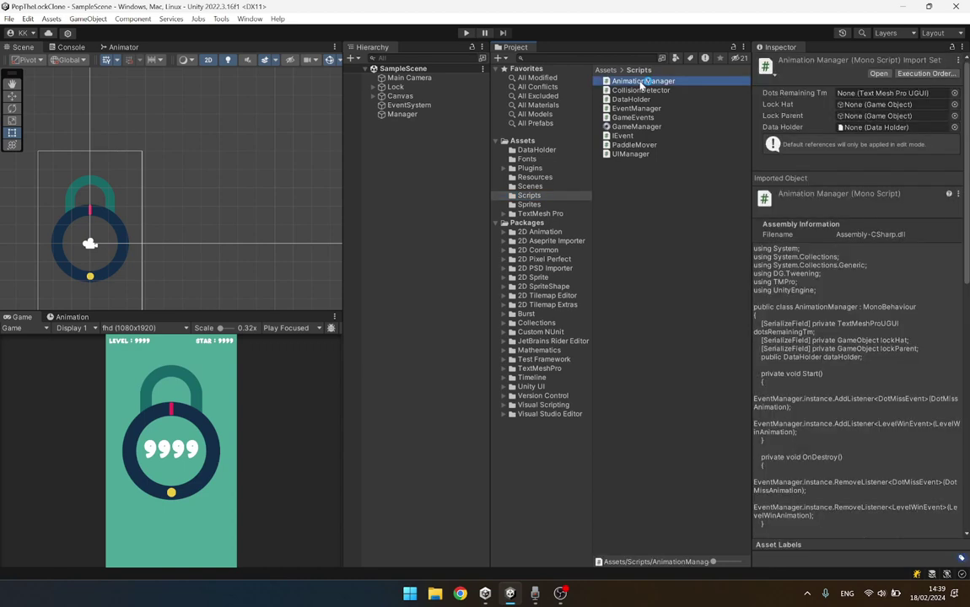
Open AnimationManager.cs in Rider and chain an OnComplete lambda onto line 52's DOMoveX(-6) tween.
double_click(641, 81)
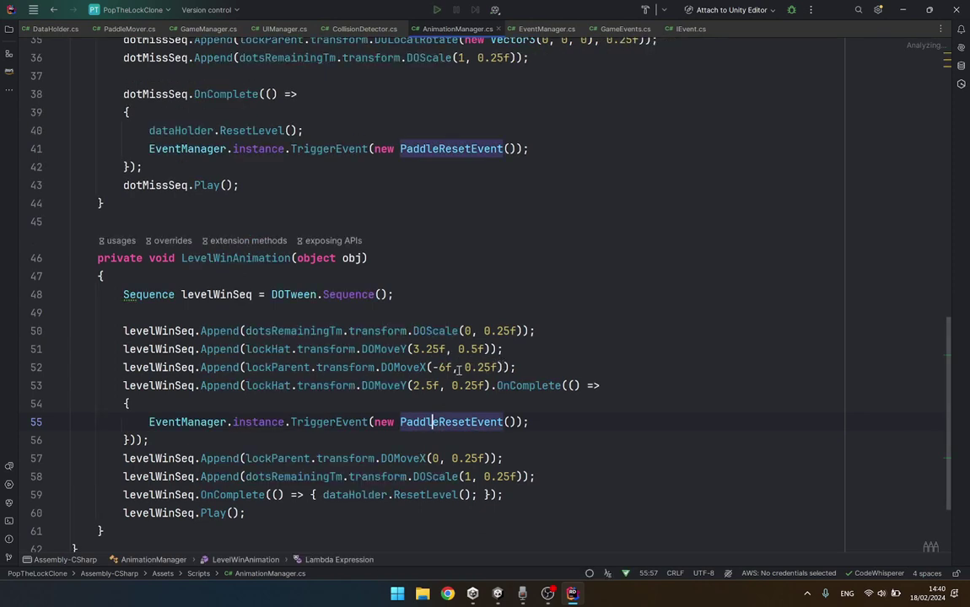
double_click(433, 367)
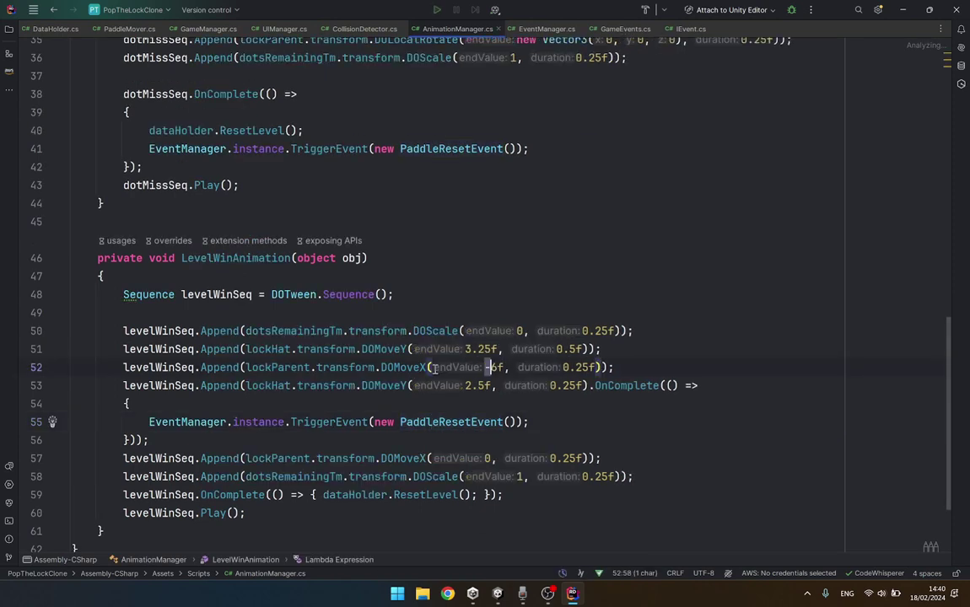
left_click(603, 367)
type(".on")
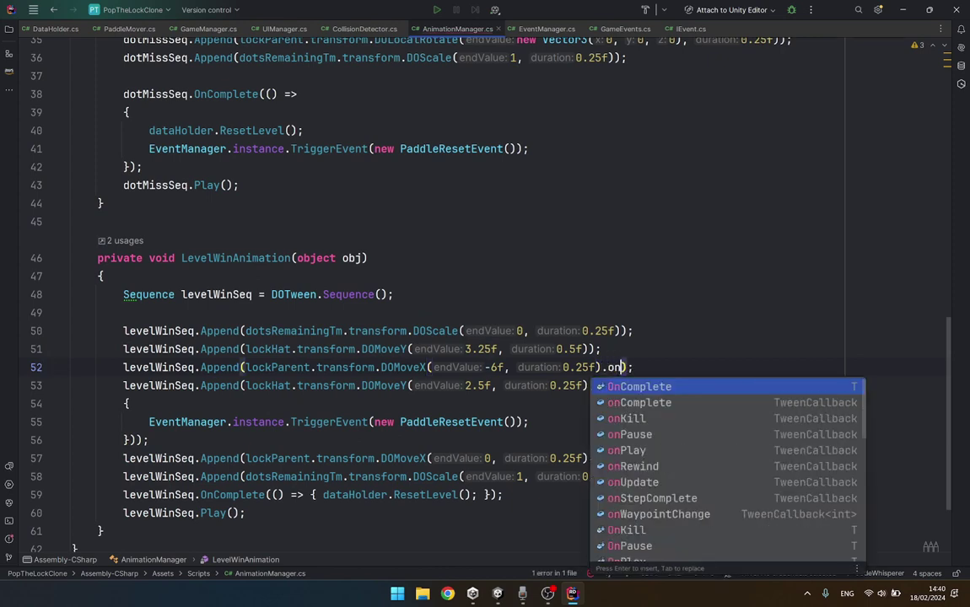
key("Return")
type("()")
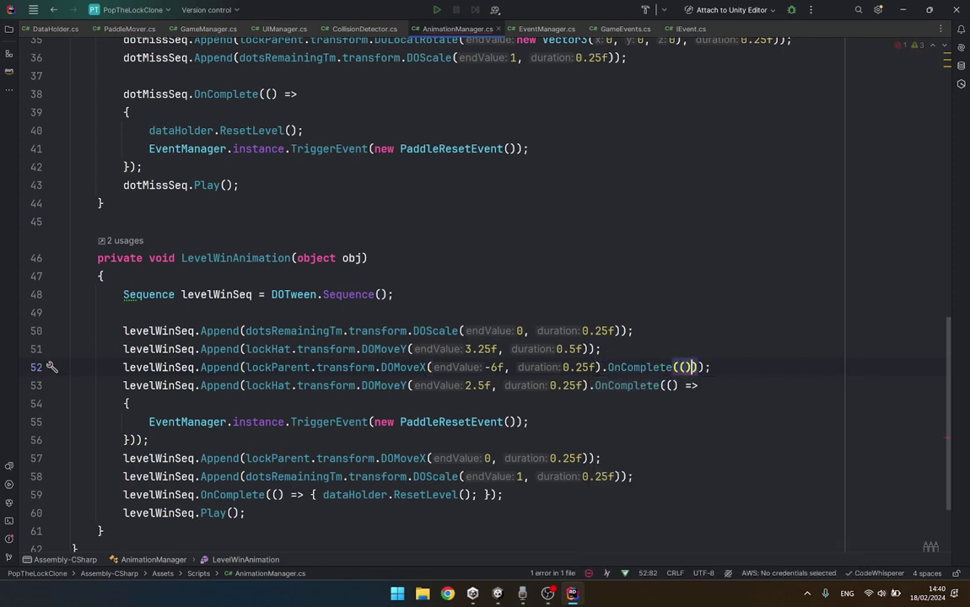
type("=> {")
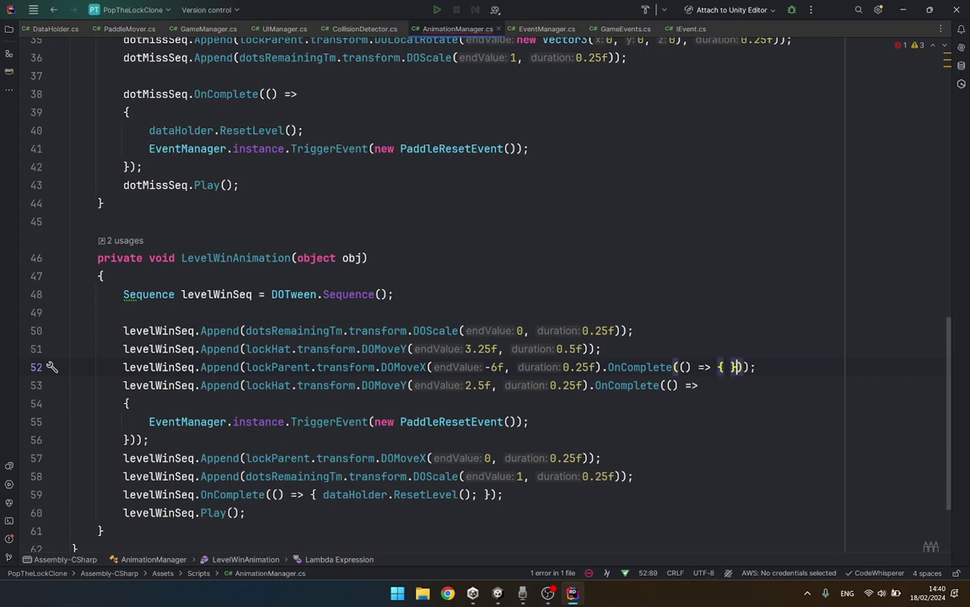
key("Return")
Inside the callback, set lockParent.transform.position to new Vector3(6, 0, 0).
type("oc")
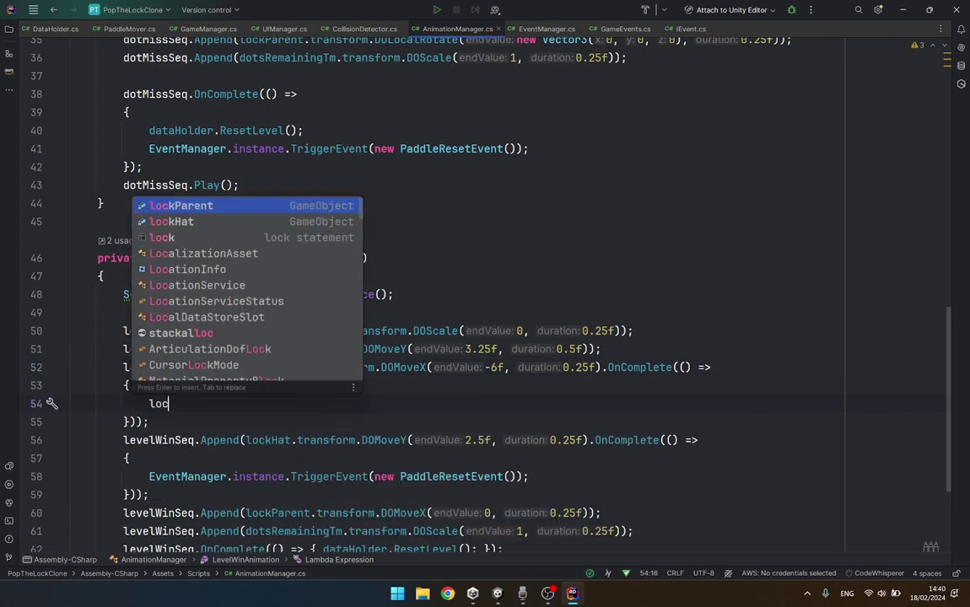
key("Return")
type(".")
key("Return")
type(".")
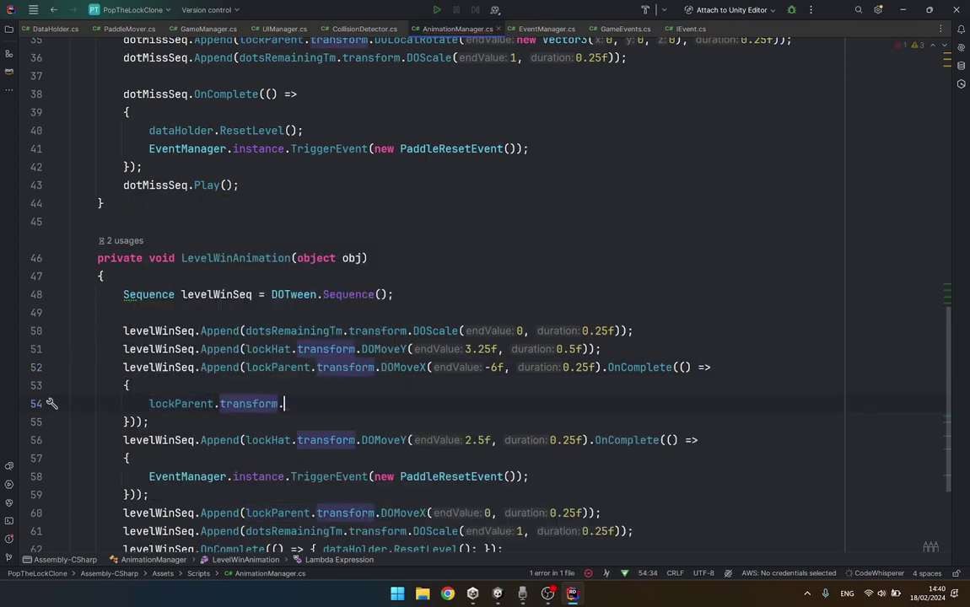
type("po")
key("Return")
type("= ")
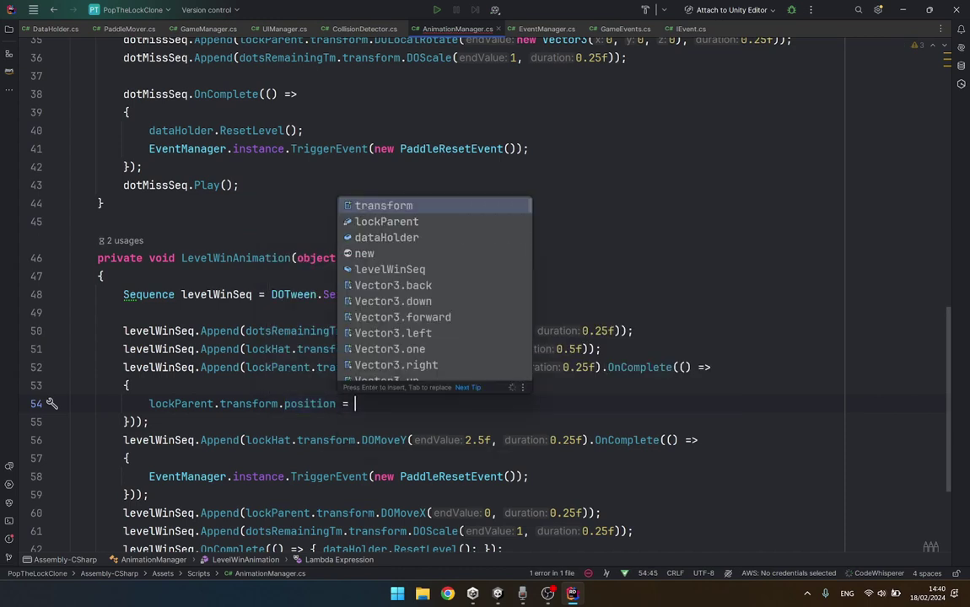
type("new Vec")
key("Return")
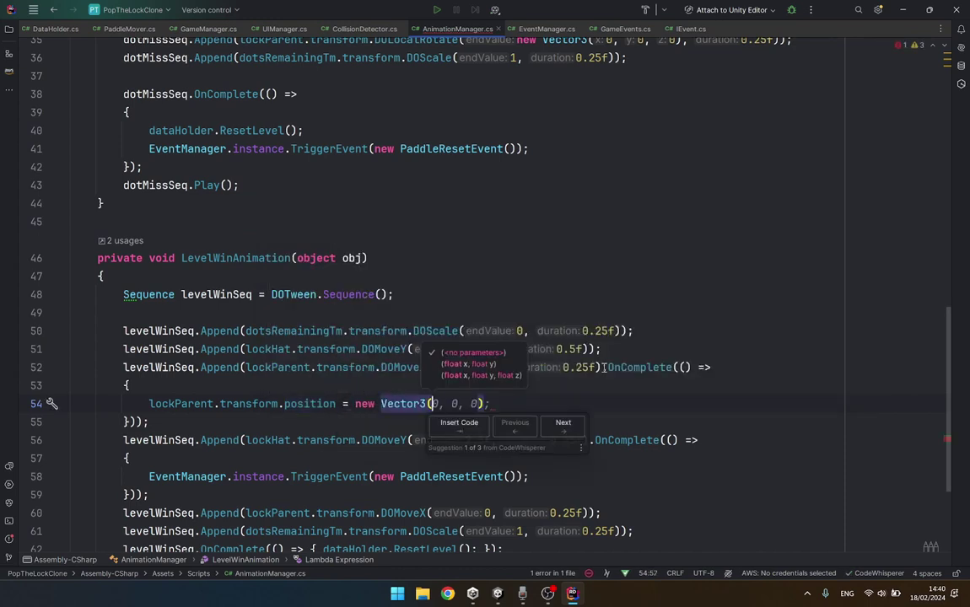
type("0")
type("0")
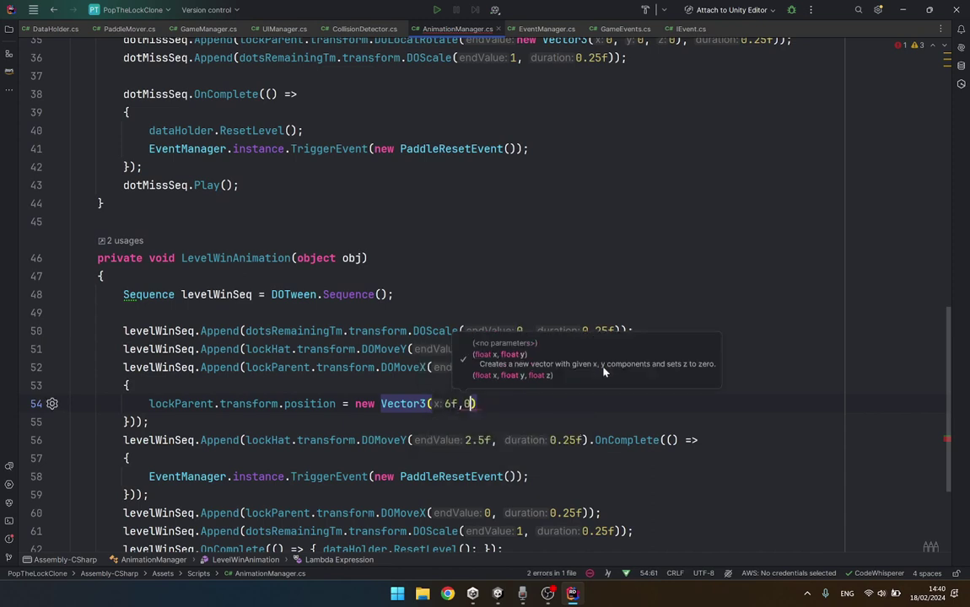
type(",0);")
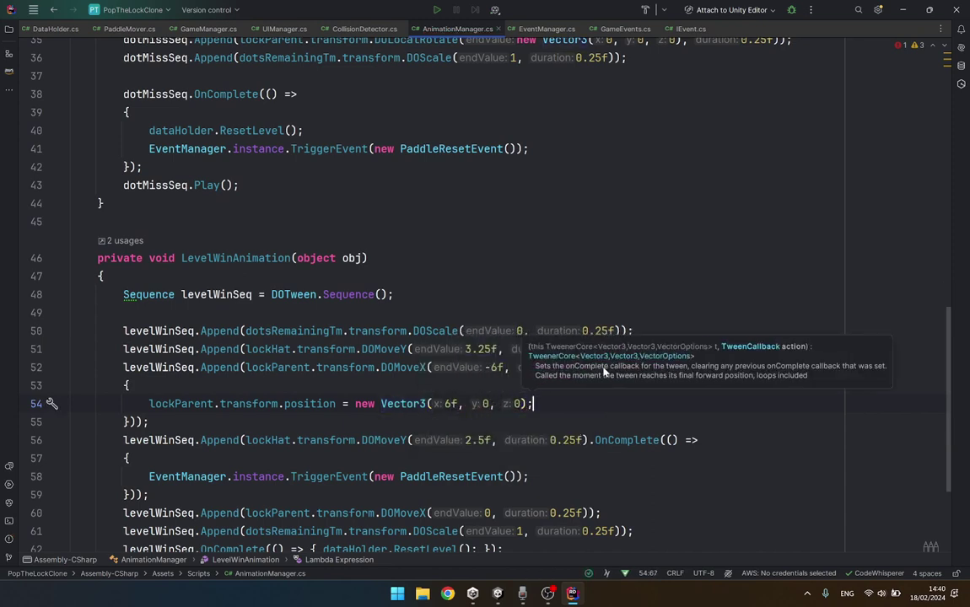
left_click(469, 378)
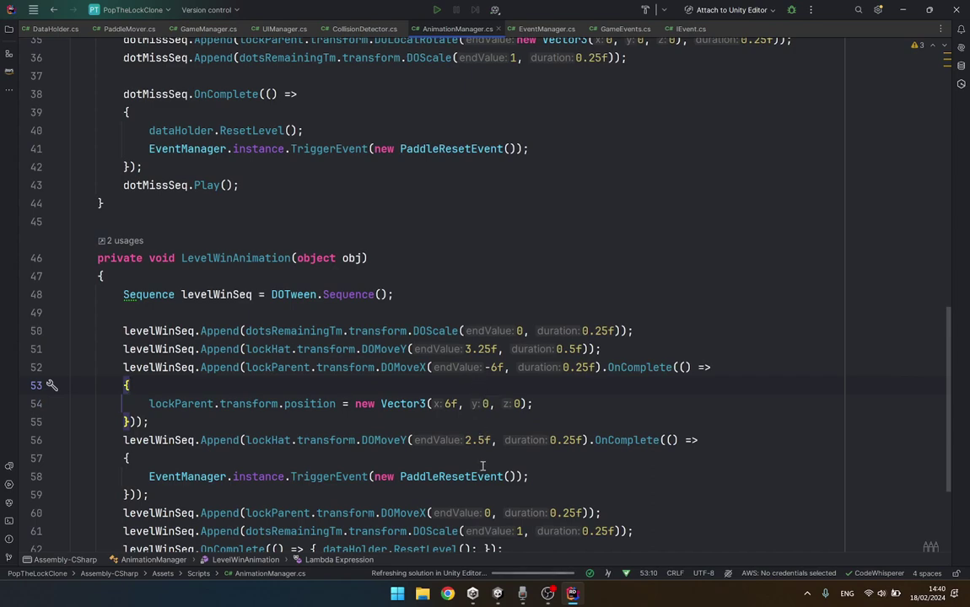
Back in Unity, duplicate Lock's Dot, give the copy the Starred Circle sprite, and rename it Star.
mouse_move(472, 592)
left_click(474, 550)
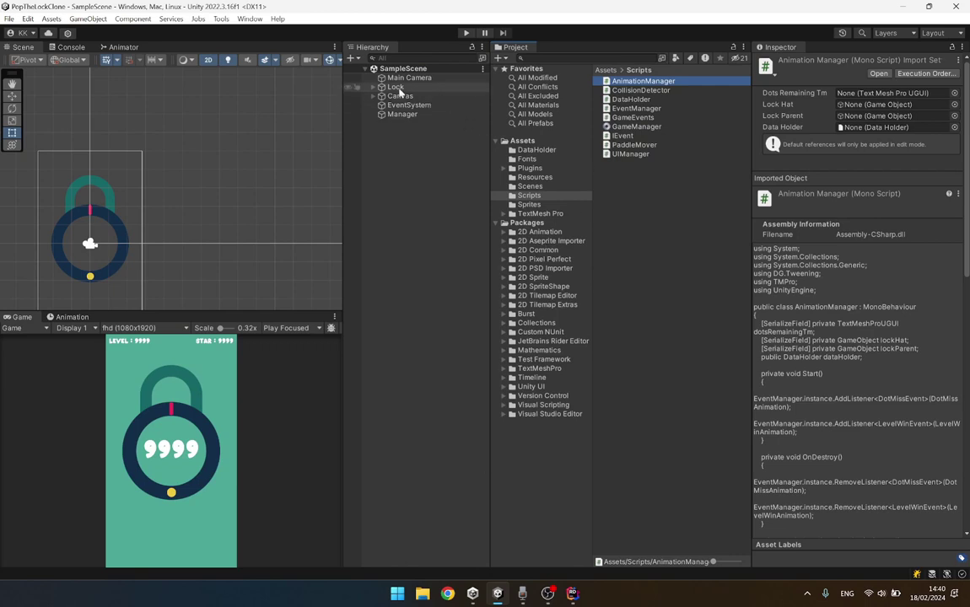
left_click(369, 88)
left_click(373, 88)
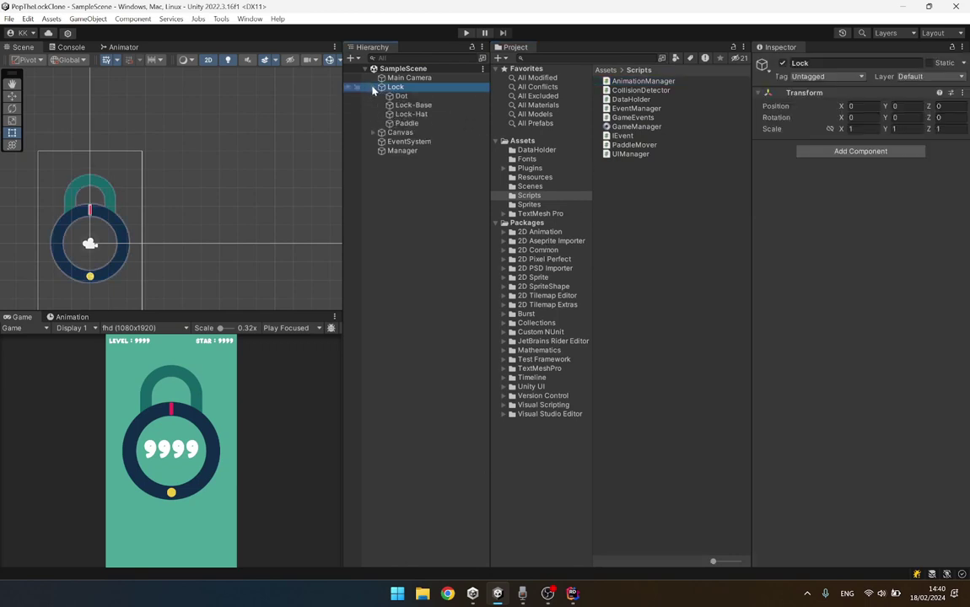
left_click(399, 96)
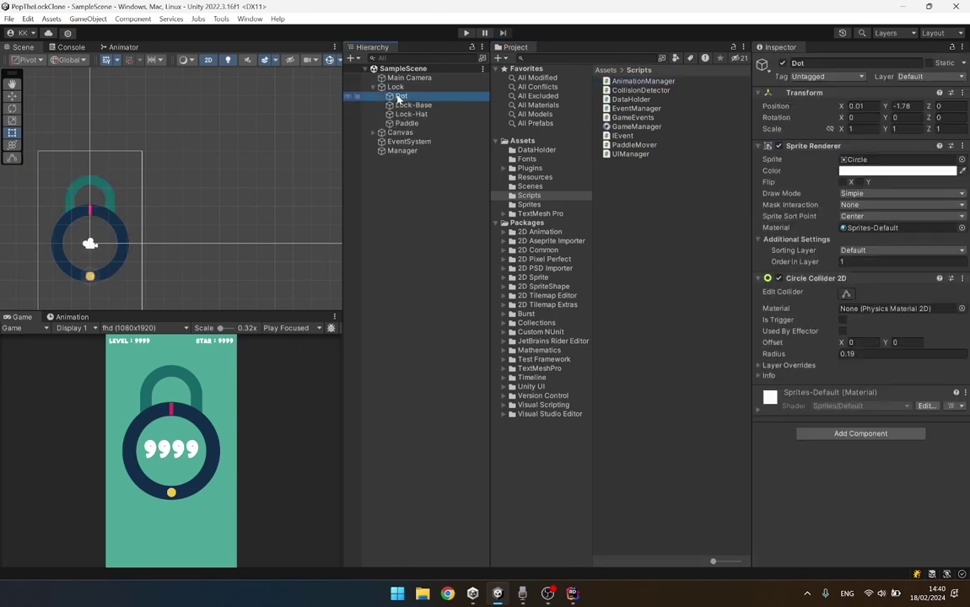
key("ctrl+d")
left_click(960, 159)
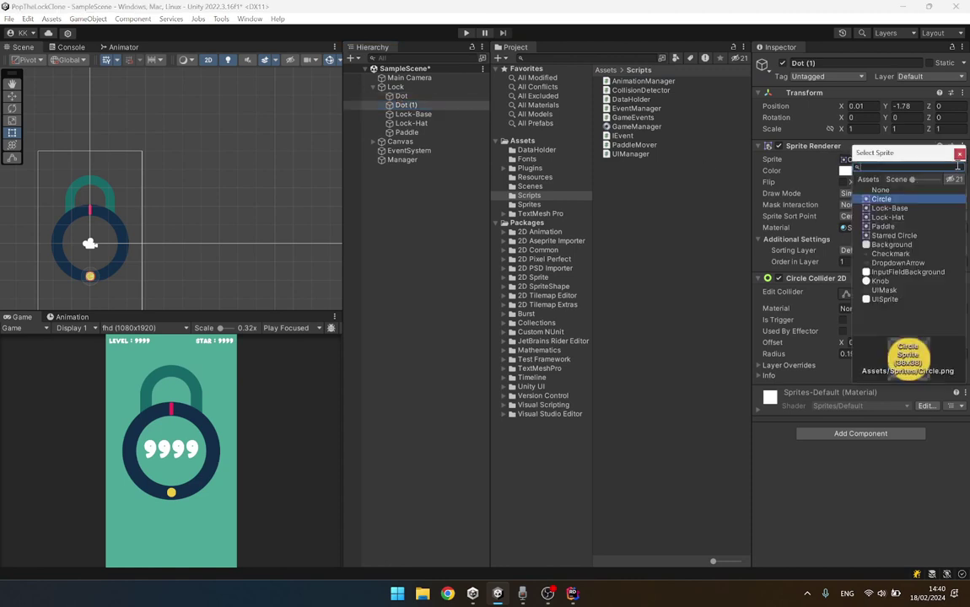
double_click(888, 236)
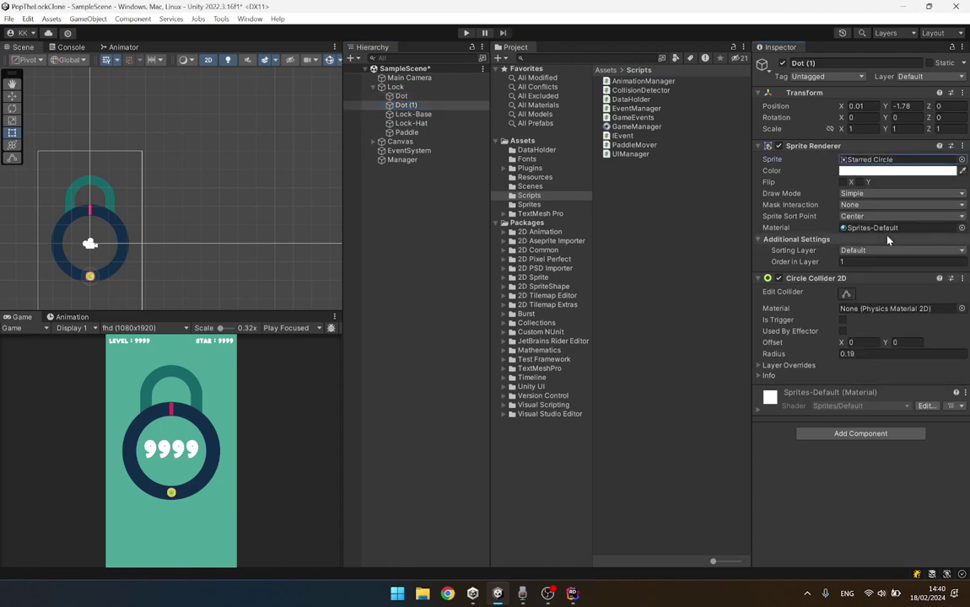
left_click(823, 65)
type("Star")
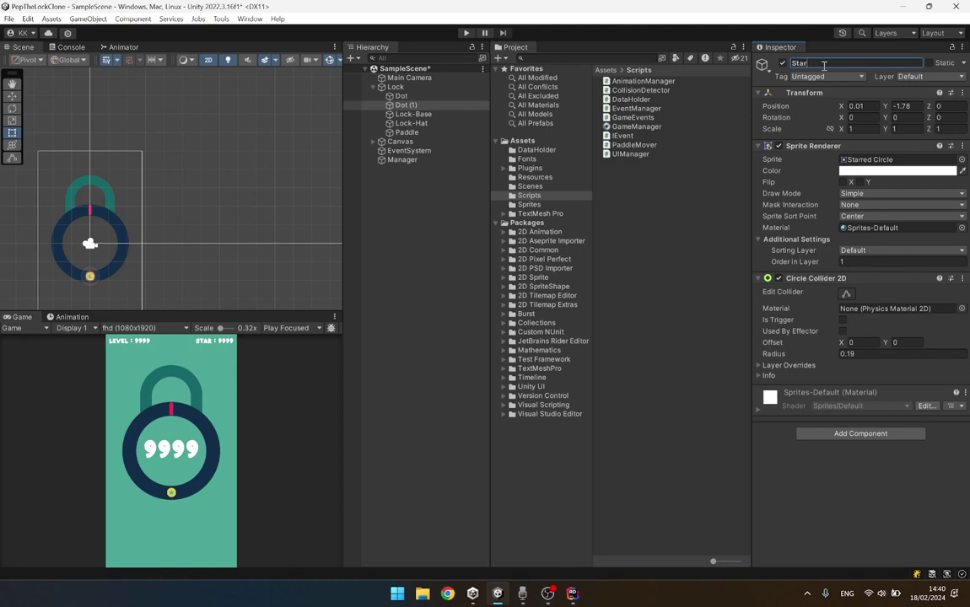
Create a Star C# script in Scripts and attach it to the Star object.
right_click(681, 236)
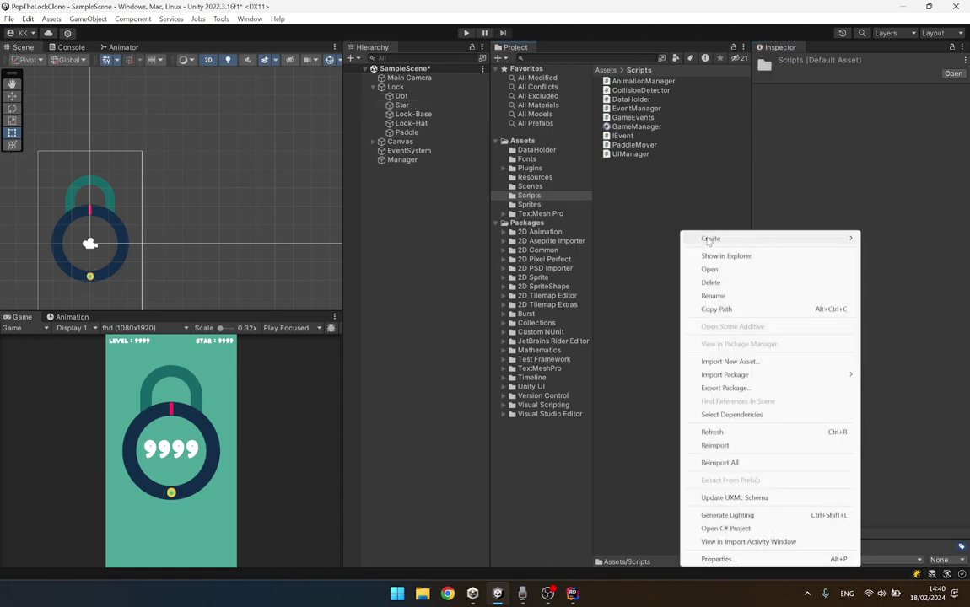
mouse_move(710, 238)
left_click(633, 60)
type("Star")
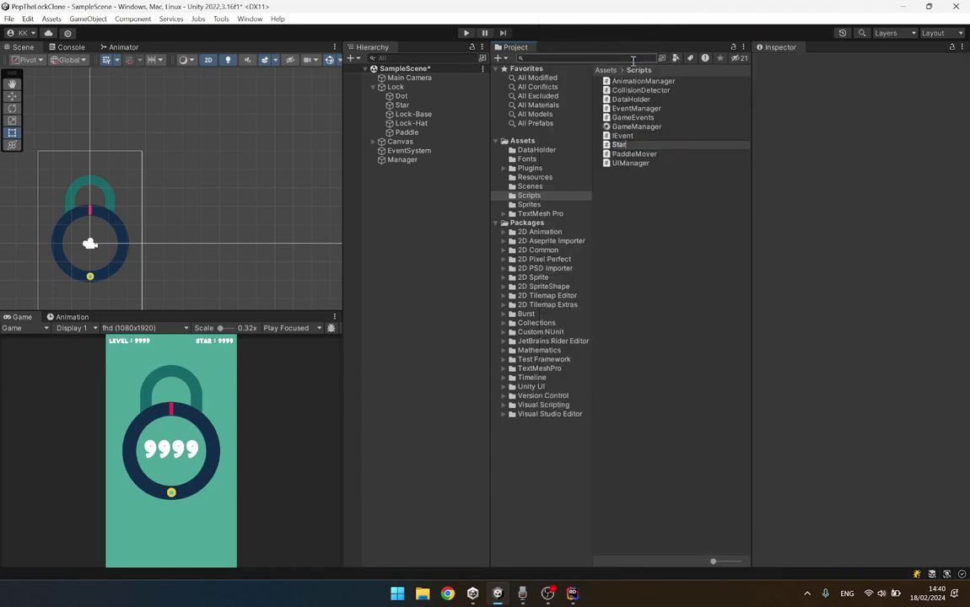
key("Return")
left_click(401, 104)
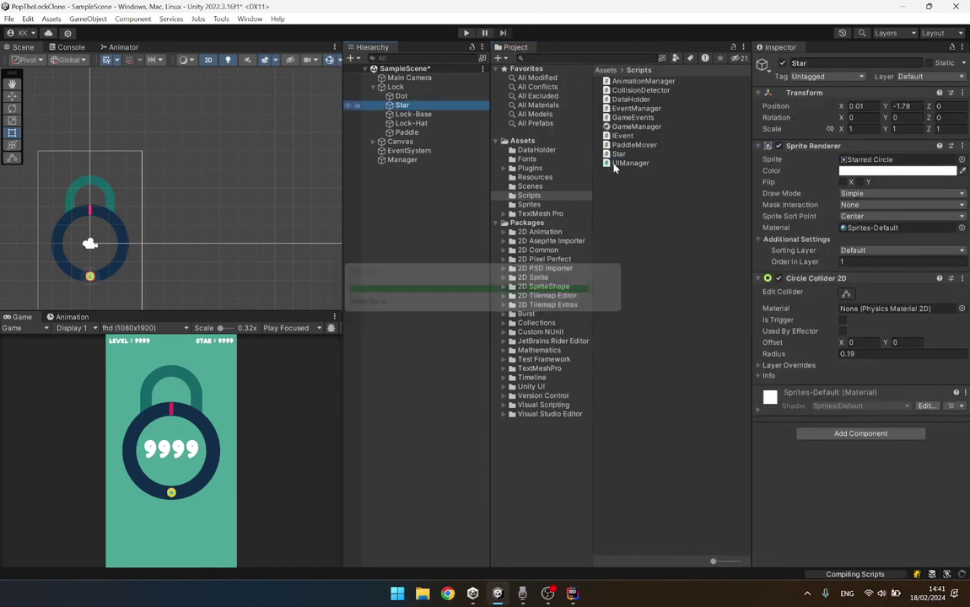
left_click_drag(617, 157, 859, 464)
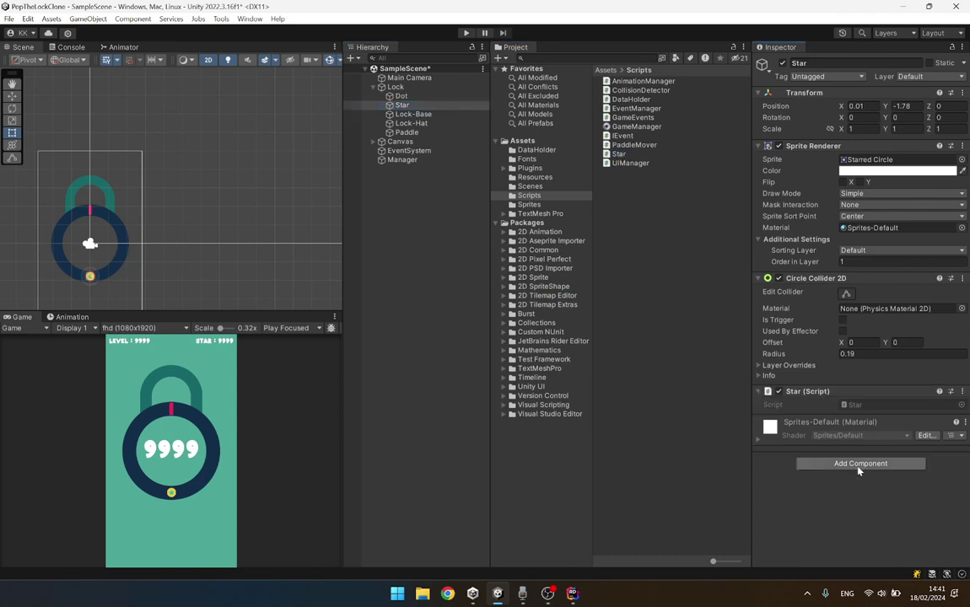
left_click(513, 142)
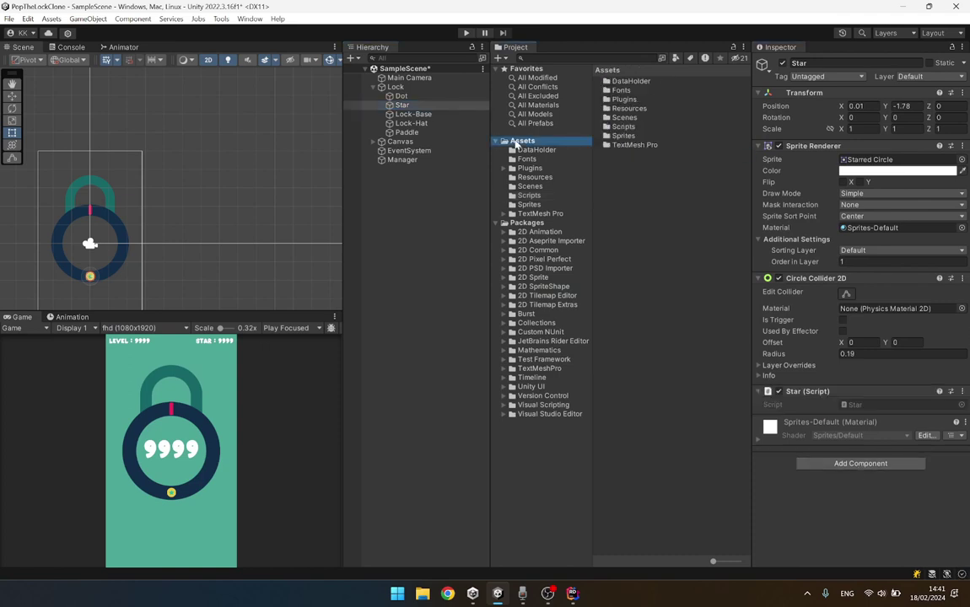
Create a Prefabs folder in Assets, cancelling an accidental new prefab first.
right_click(656, 244)
mouse_move(684, 249)
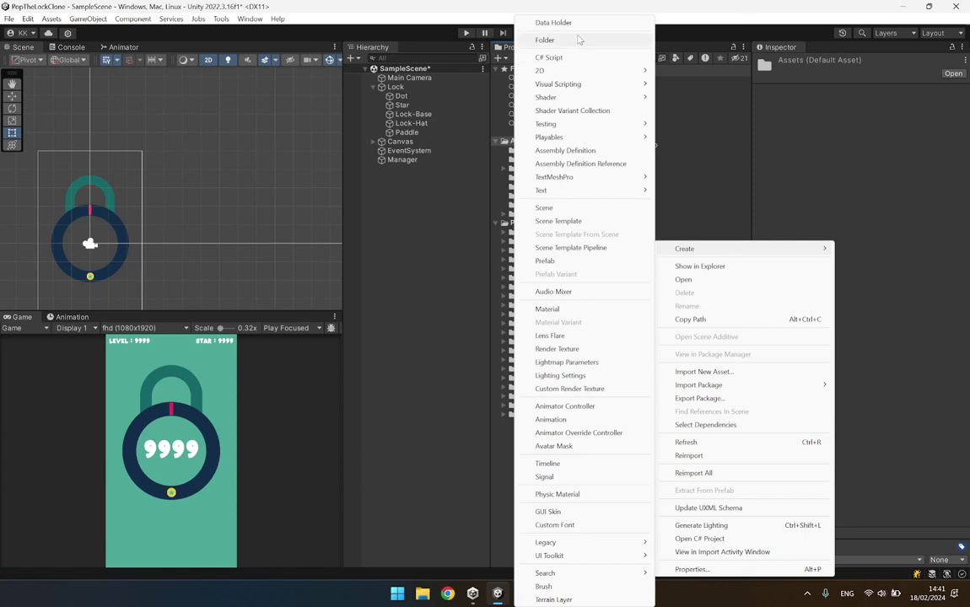
left_click(565, 262)
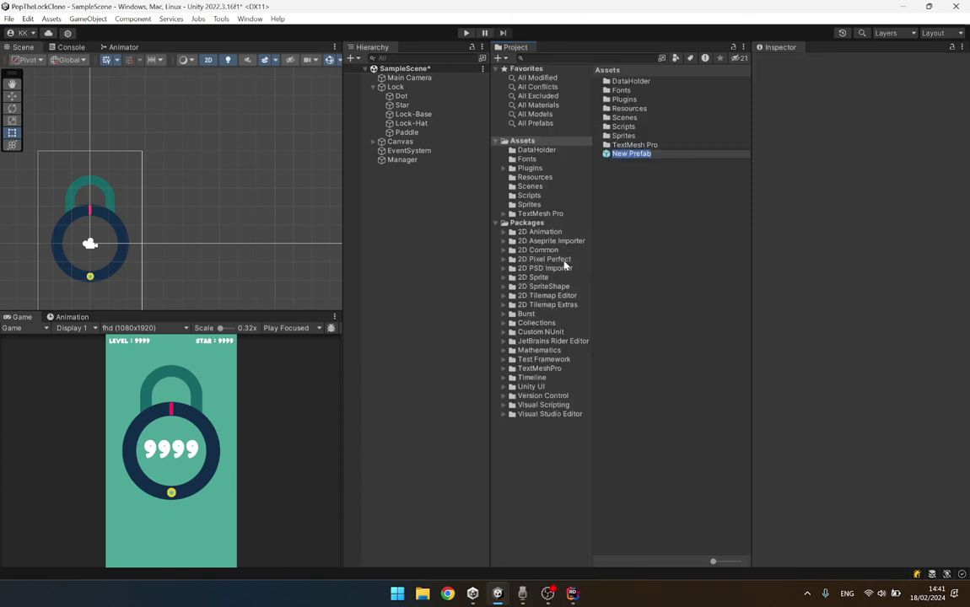
key("Escape")
right_click(641, 188)
mouse_move(657, 195)
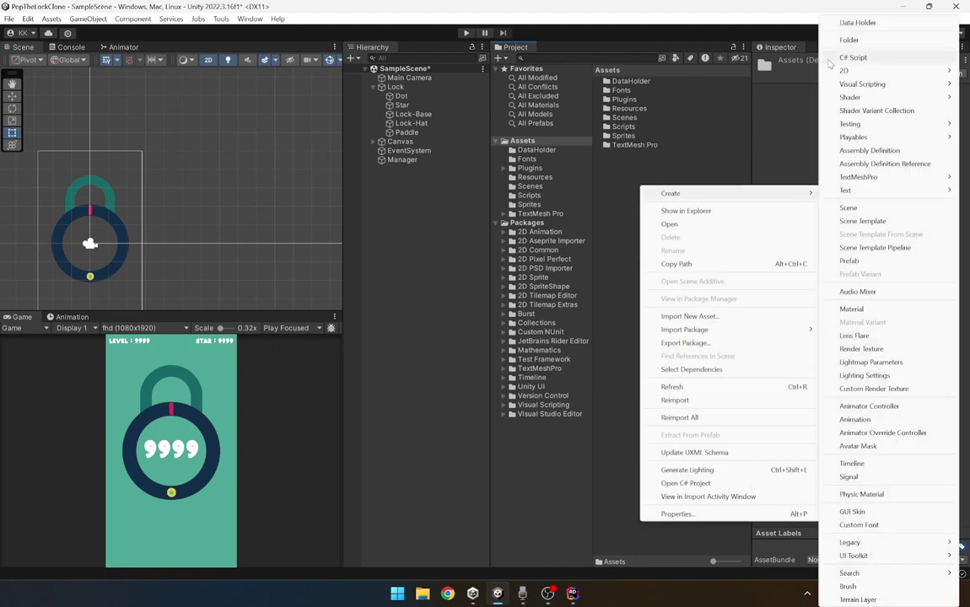
left_click(849, 40)
type("Prefabs")
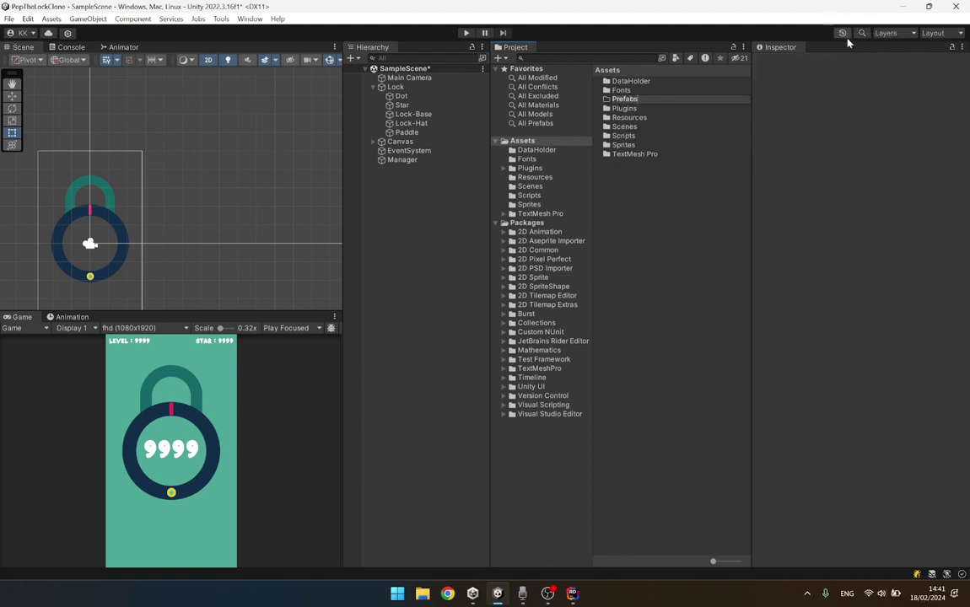
key("Return")
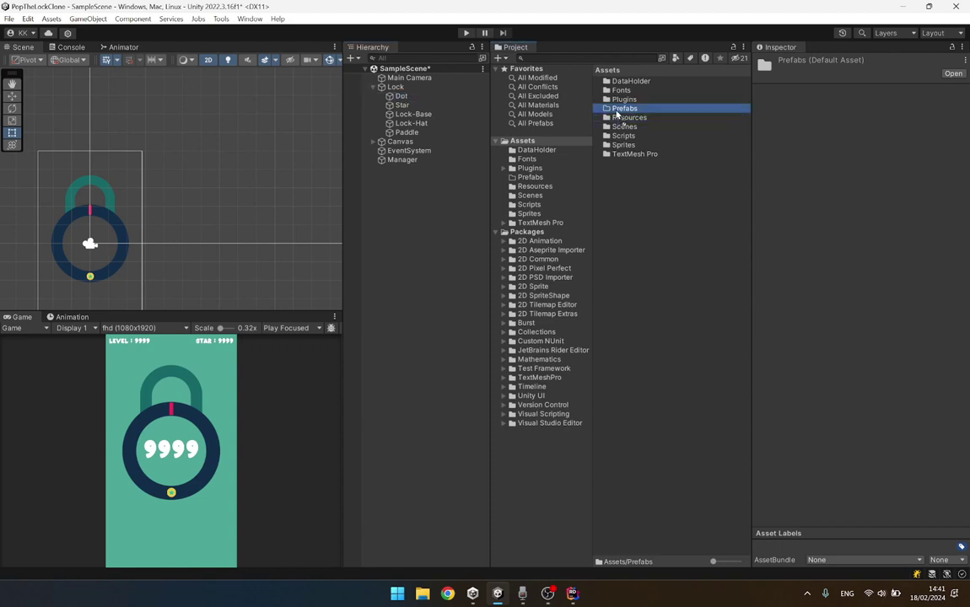
Drag Dot and Star into Prefabs as prefabs, then delete both from the scene.
mouse_move(401, 95)
left_mouse_down()
mouse_move(616, 110)
mouse_move(650, 125)
left_mouse_up()
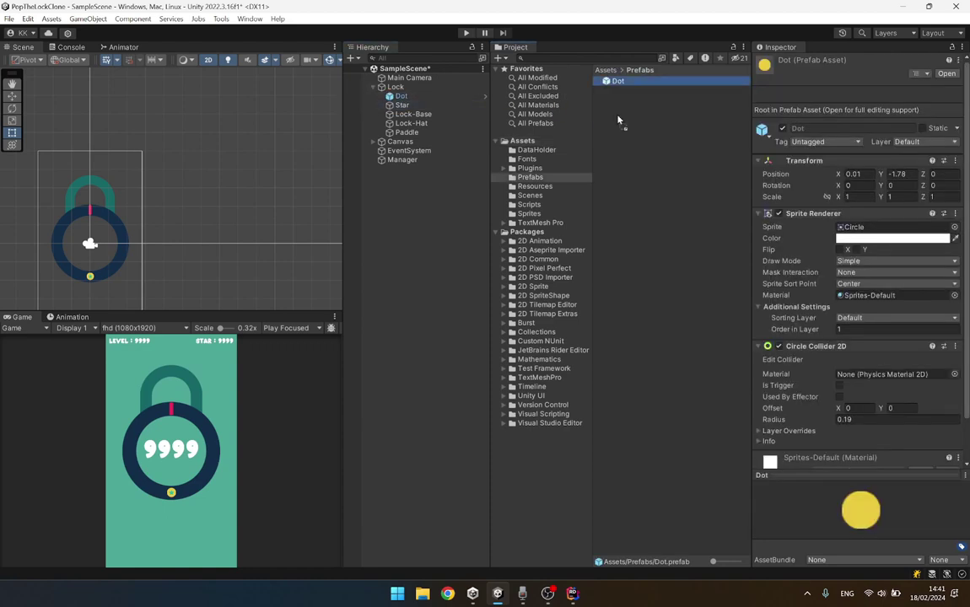
left_click(402, 105)
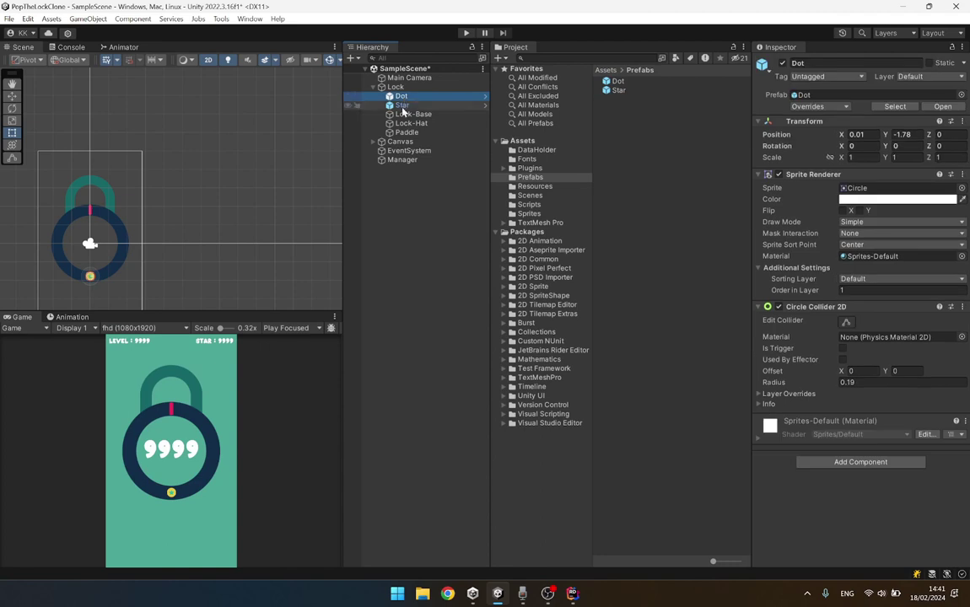
key("Delete")
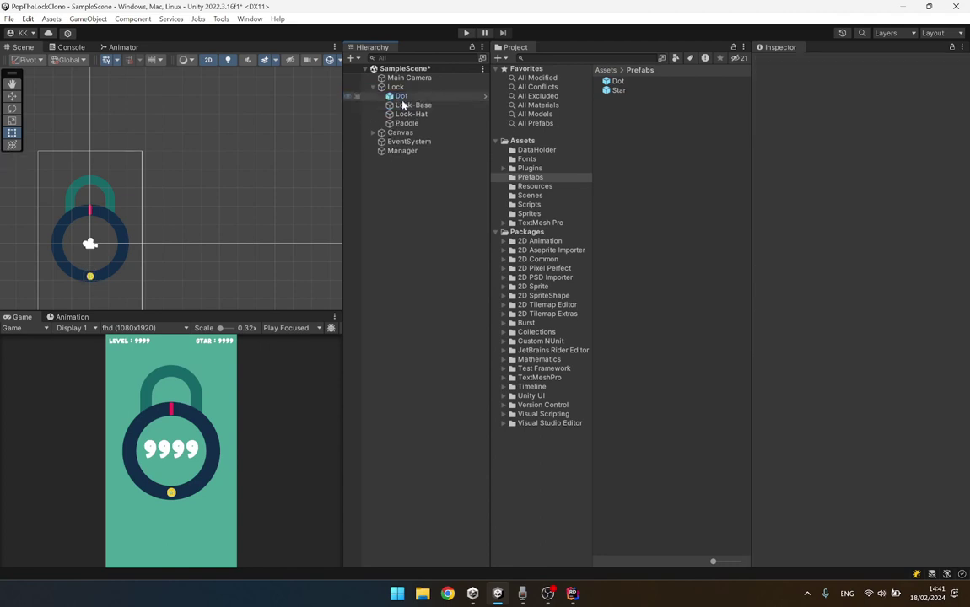
left_click(401, 96)
key("Delete")
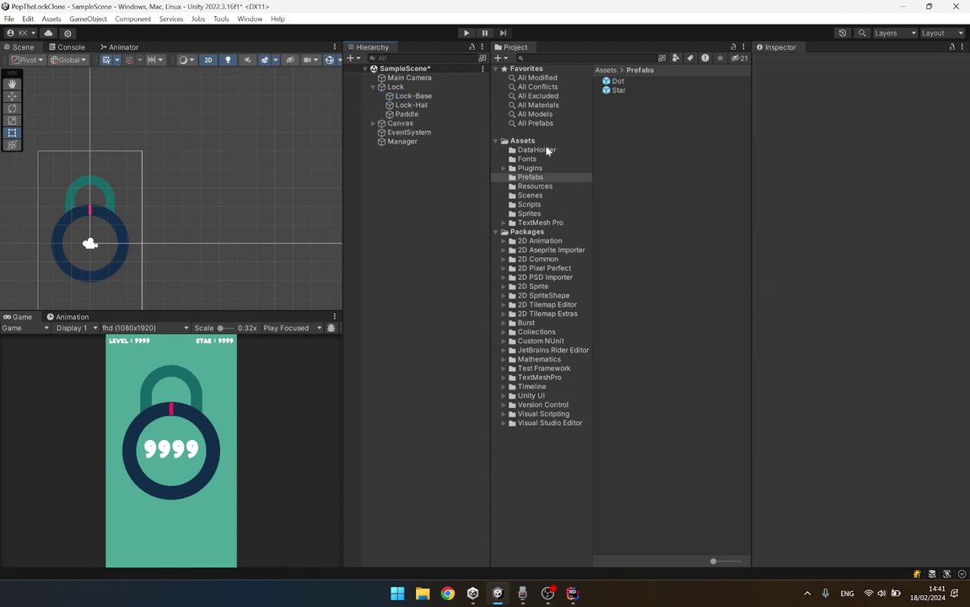
Create an empty child object under Lock named Spawner.
right_click(390, 87)
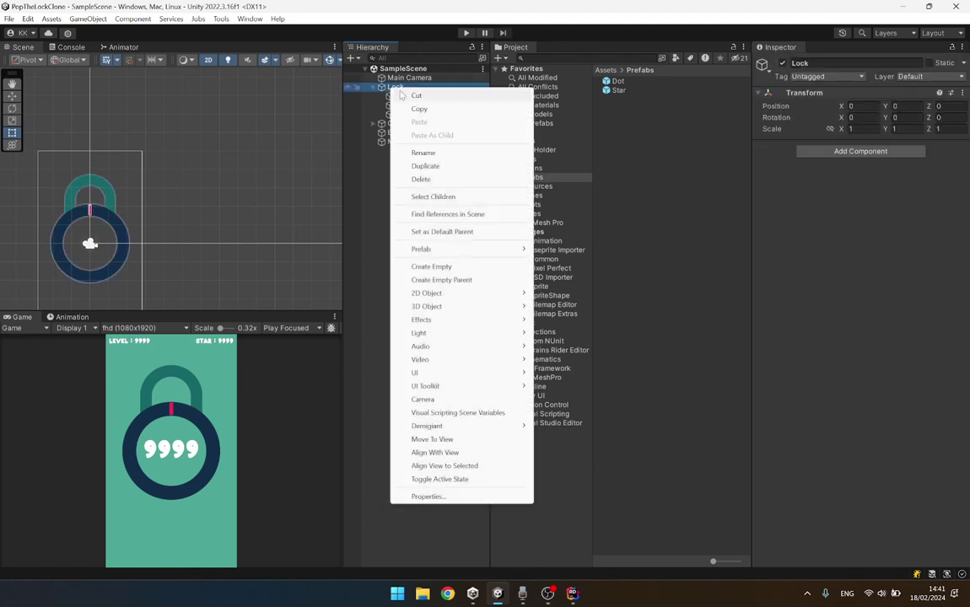
left_click(430, 266)
left_click(849, 62)
type("pawner")
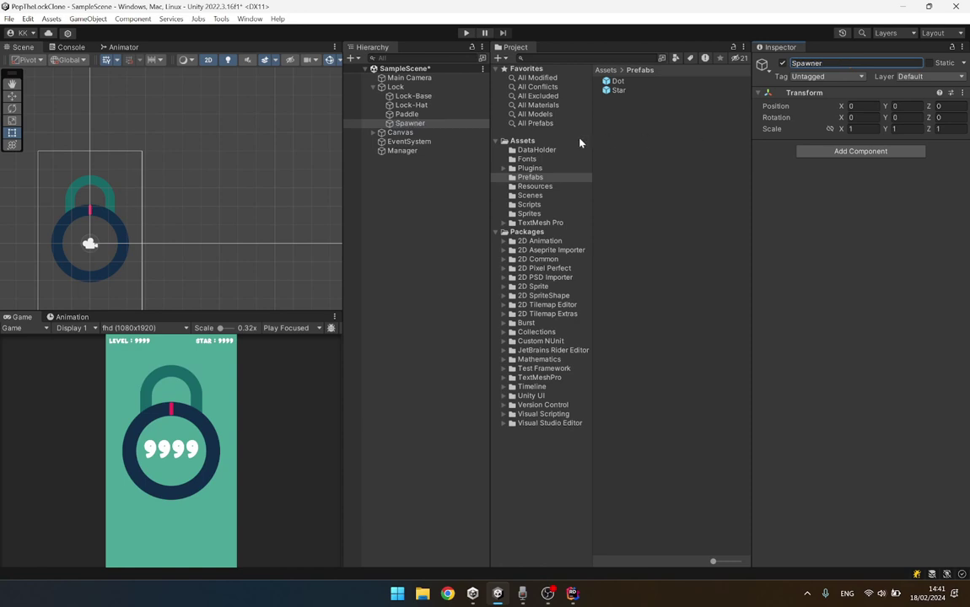
Create a Spawner C# script in Scripts and attach it to the Spawner object.
left_click(529, 195)
left_click(528, 204)
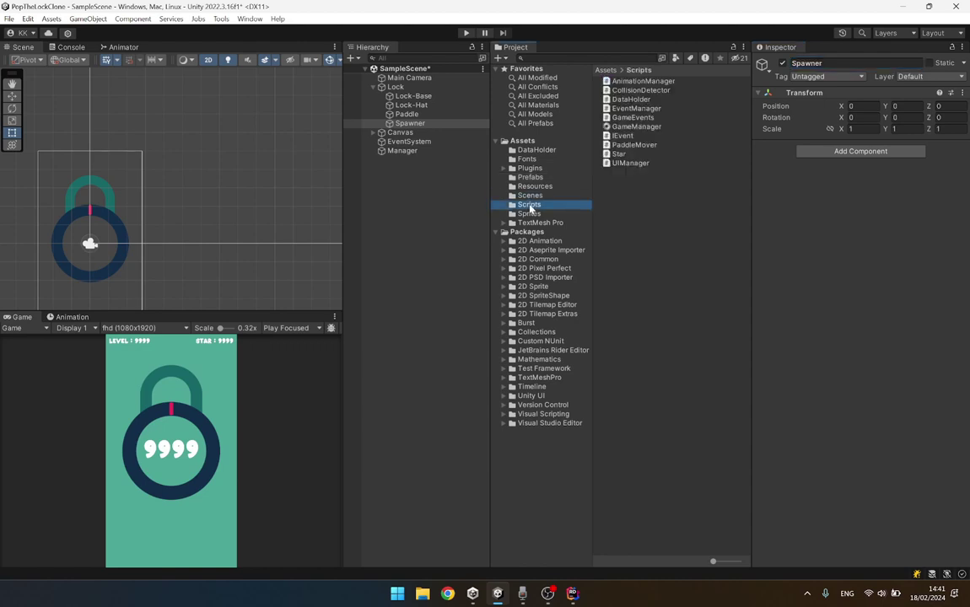
right_click(637, 219)
mouse_move(649, 220)
left_click(870, 57)
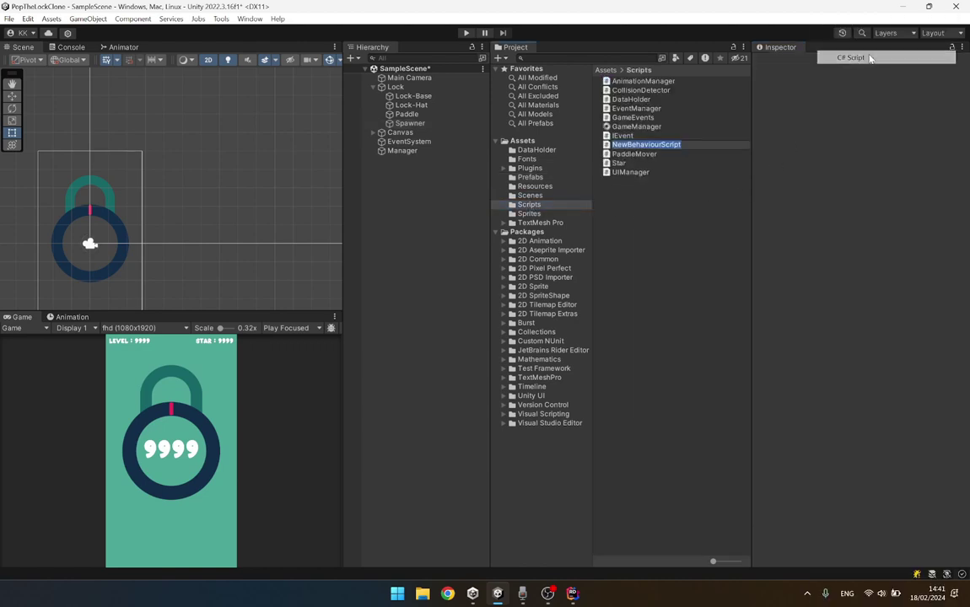
type("Spawner")
key("Return")
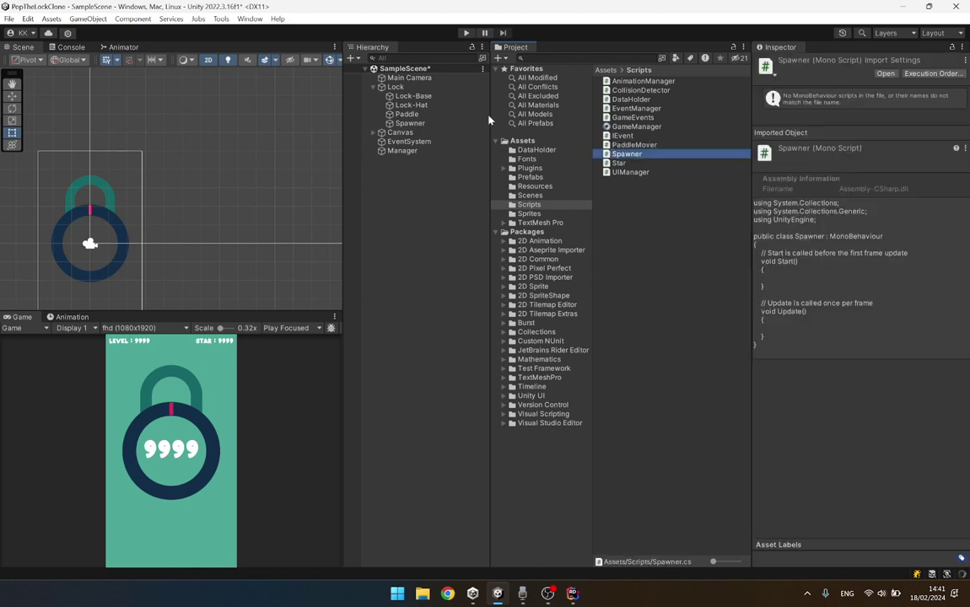
left_click(410, 124)
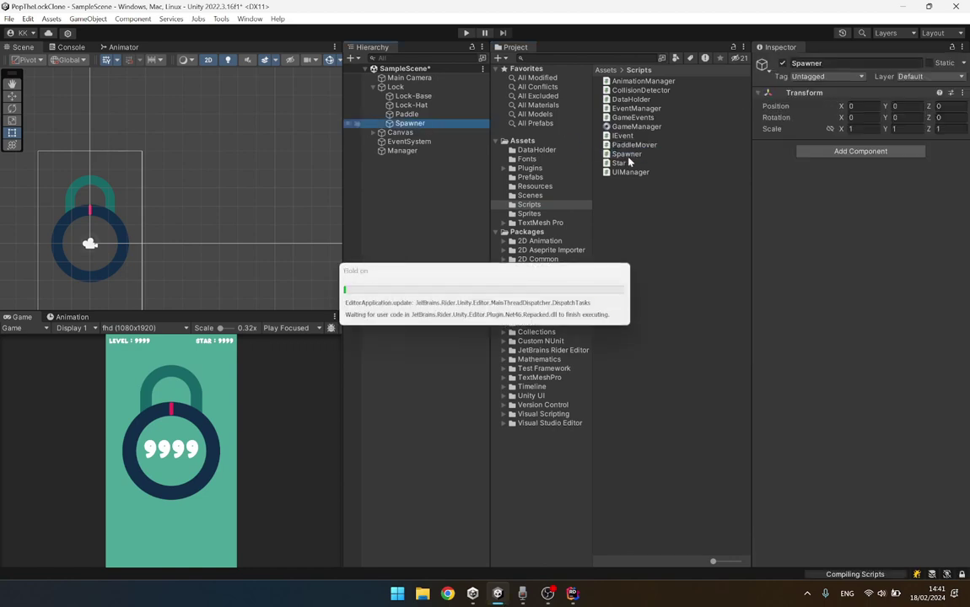
left_click_drag(626, 155, 798, 214)
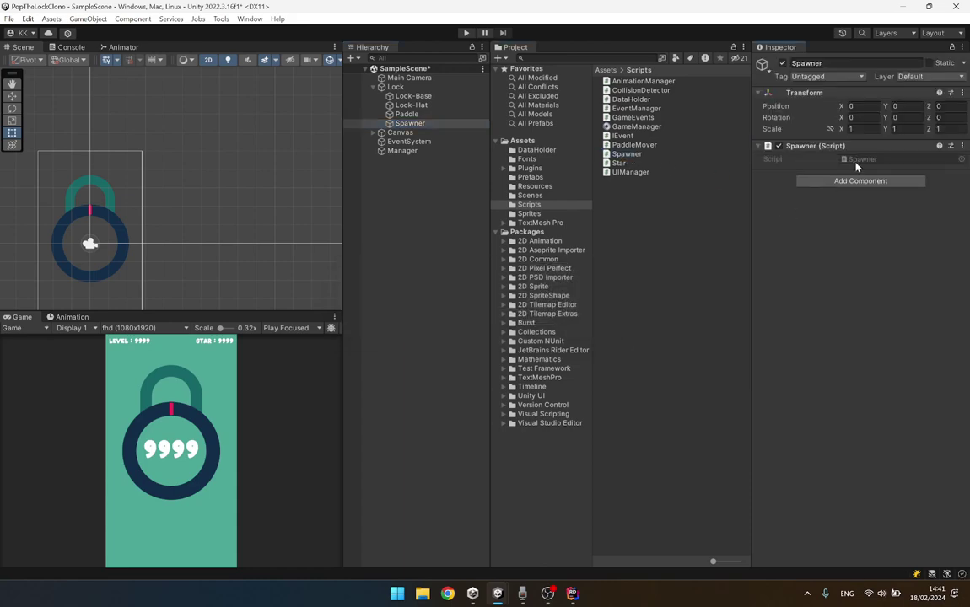
double_click(855, 159)
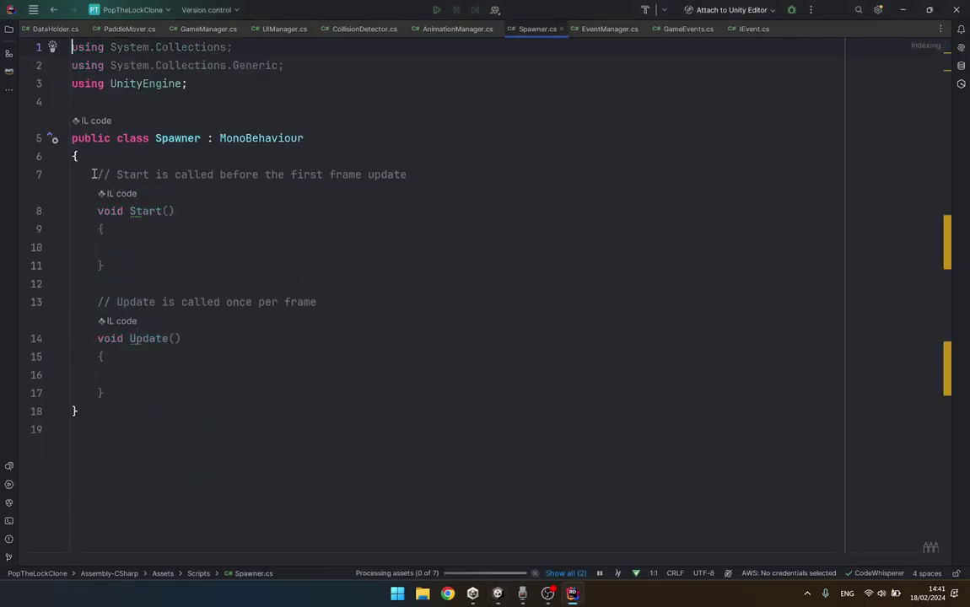
Delete the default Start and Update stubs and declare [SerializeField] private GameObject dotPrefab.
left_click_drag(98, 174, 189, 390)
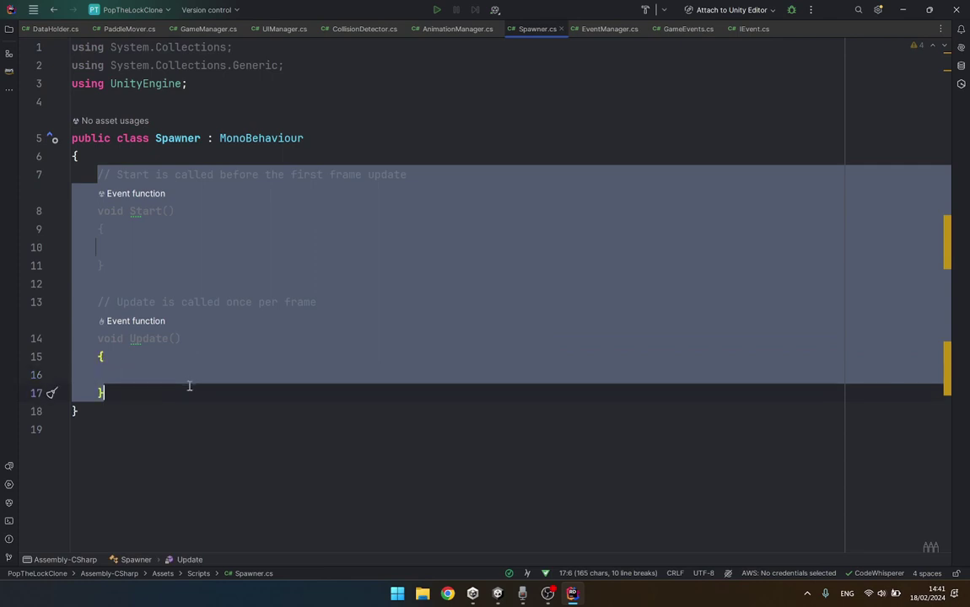
key("BackSpace")
type("[Ser")
key("Return")
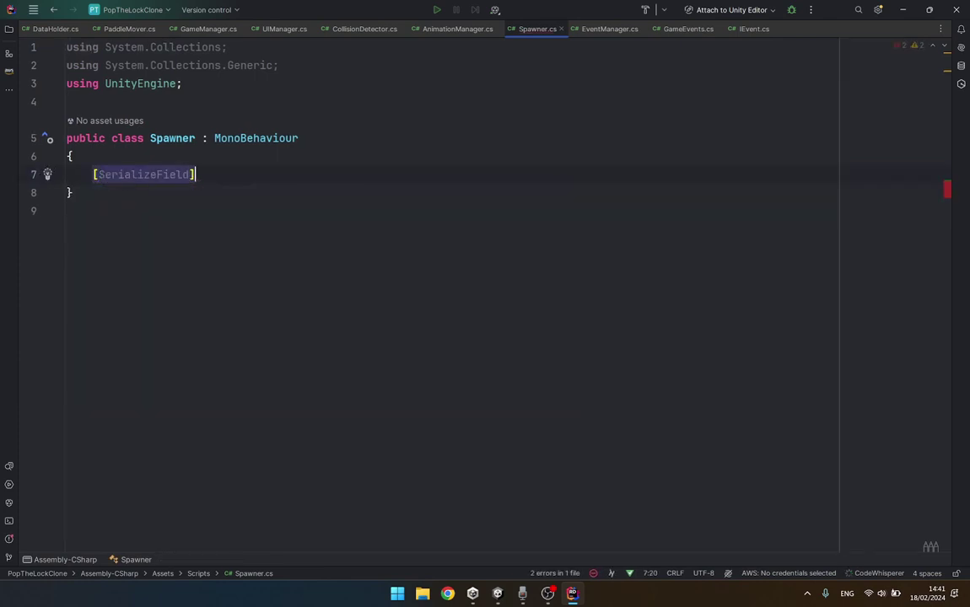
type(" pr")
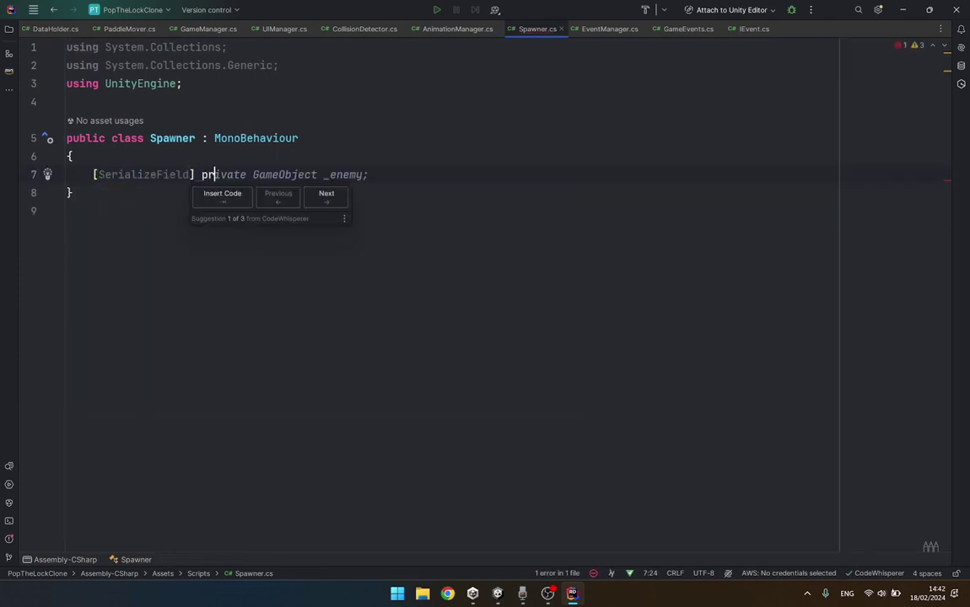
key("Tab")
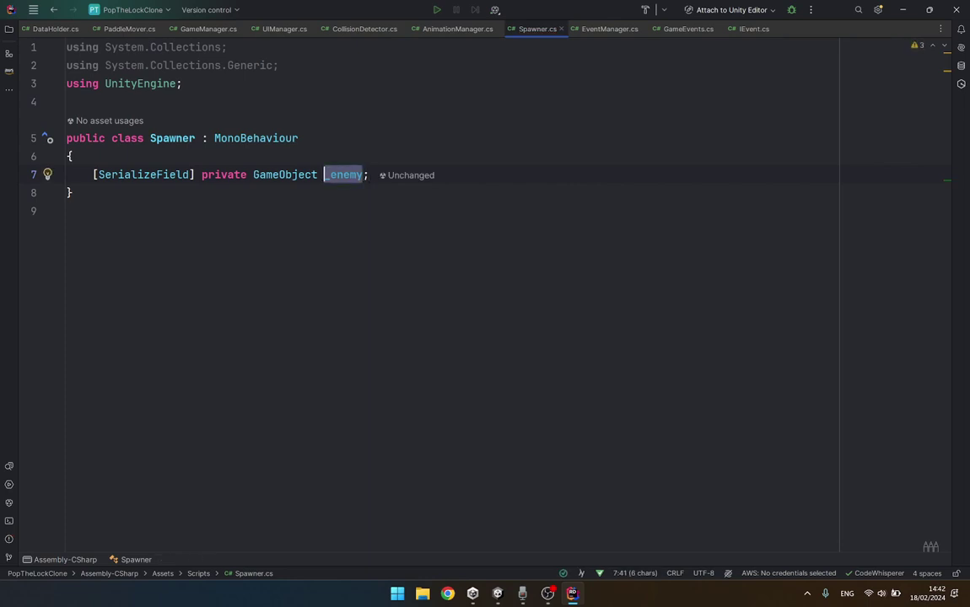
type("dotPrea")
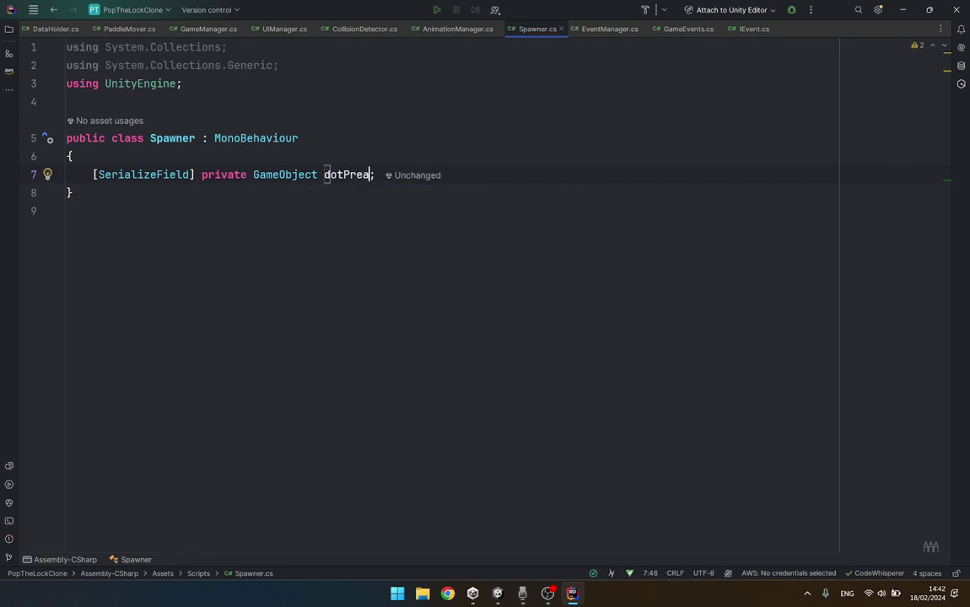
type("fab")
key("BackSpace")
key("BackSpace")
key("BackSpace")
type("fab")
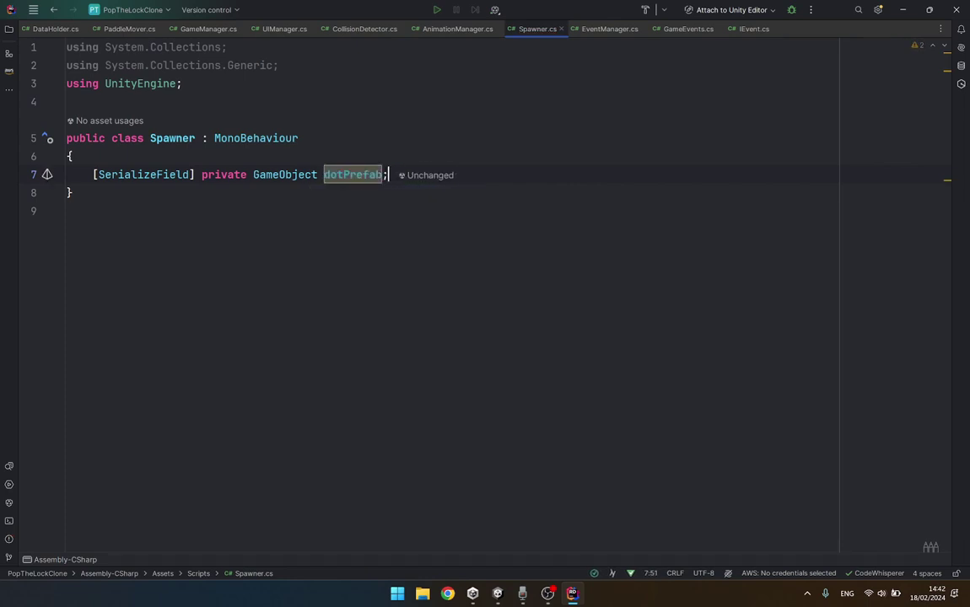
Add a second serialized GameObject field named starPrefab.
key("Return")
key("Tab")
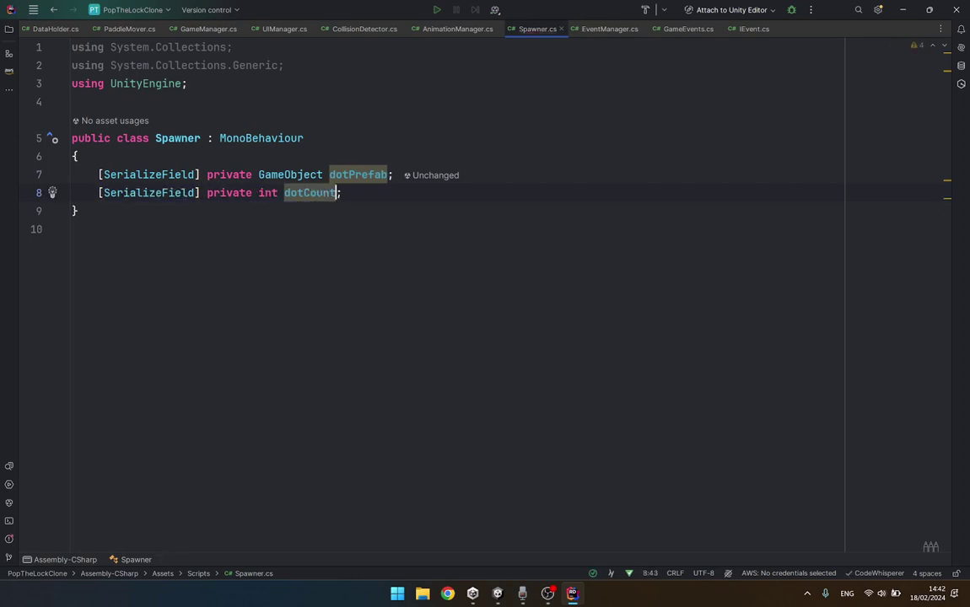
key("ctrl+shift+Left")
type("Game")
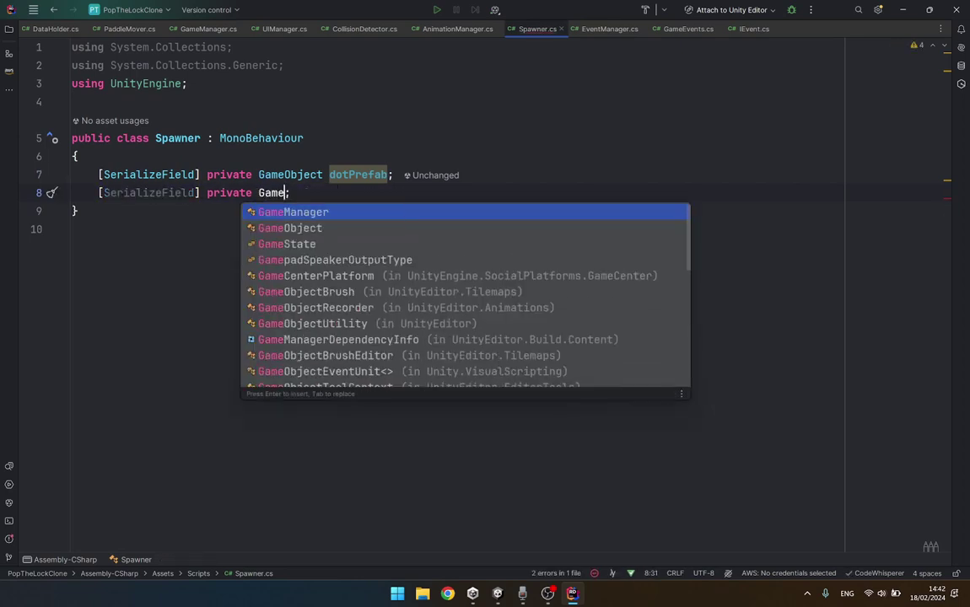
key("Down")
key("Return")
type("sta")
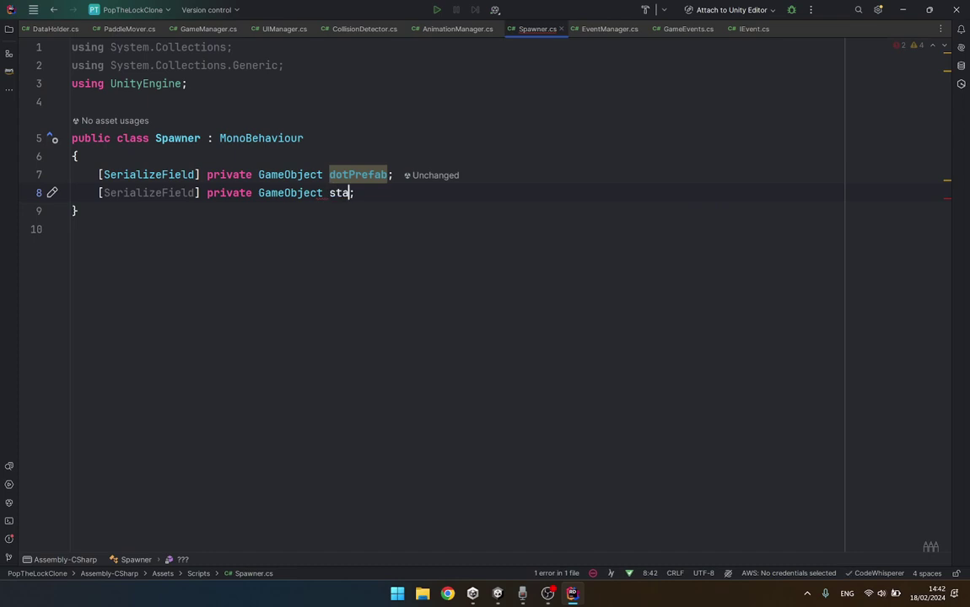
type("r")
type("refa")
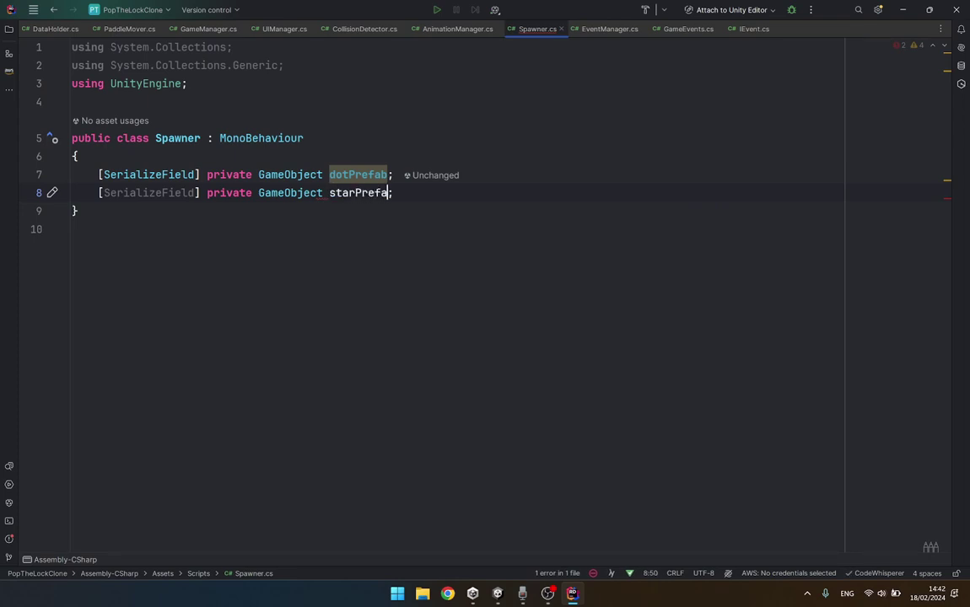
type("b")
key("End")
key("Return")
key("Return")
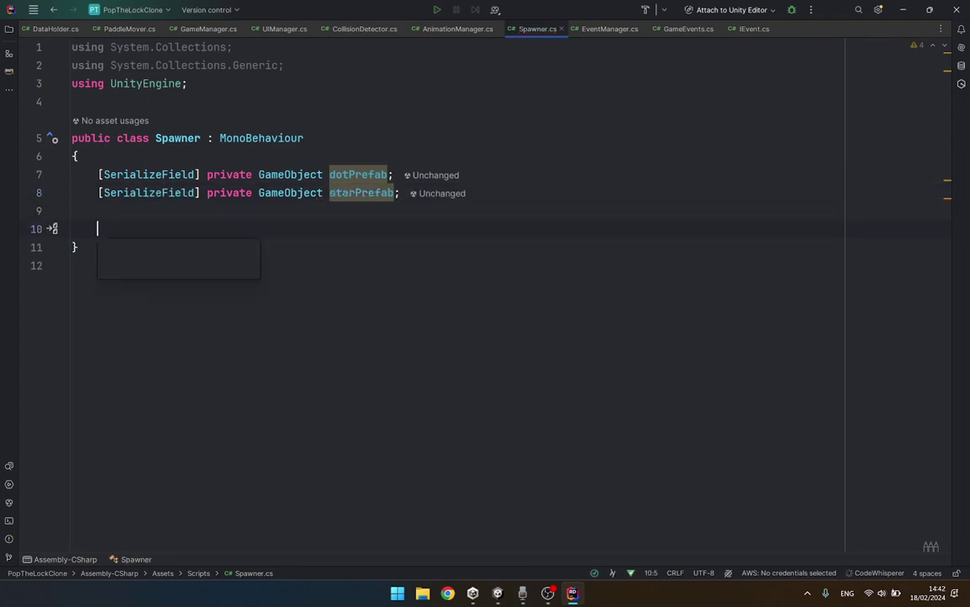
Declare a private Spawn method and add a Start method that calls Spawn().
type("private void Sp")
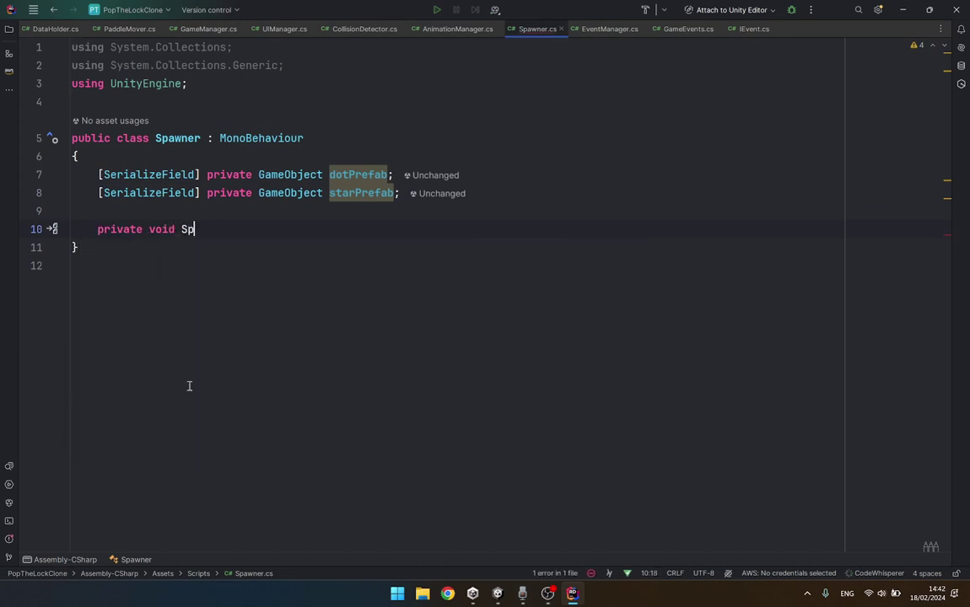
type("awn({")
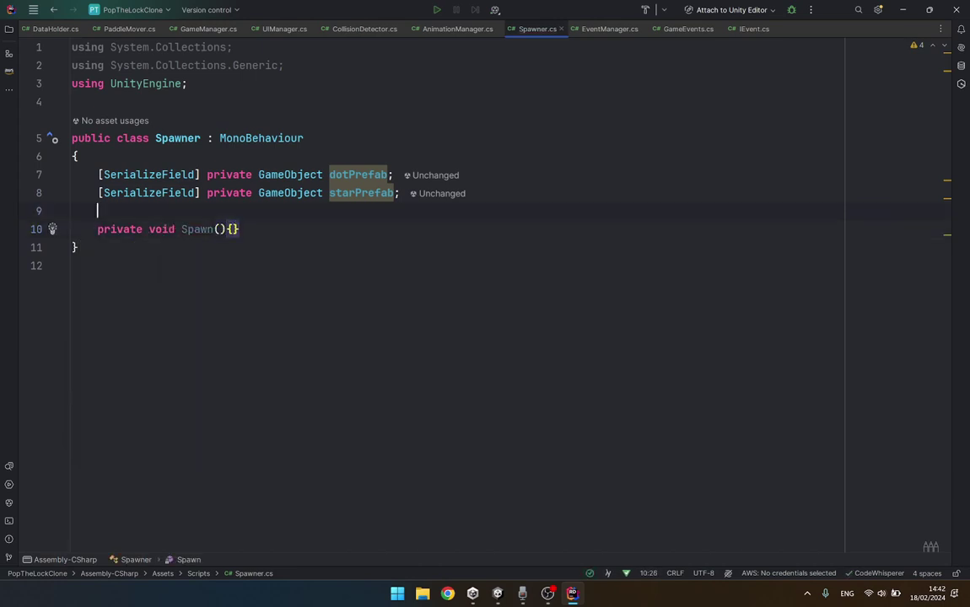
key("Return")
type("Star")
key("Escape")
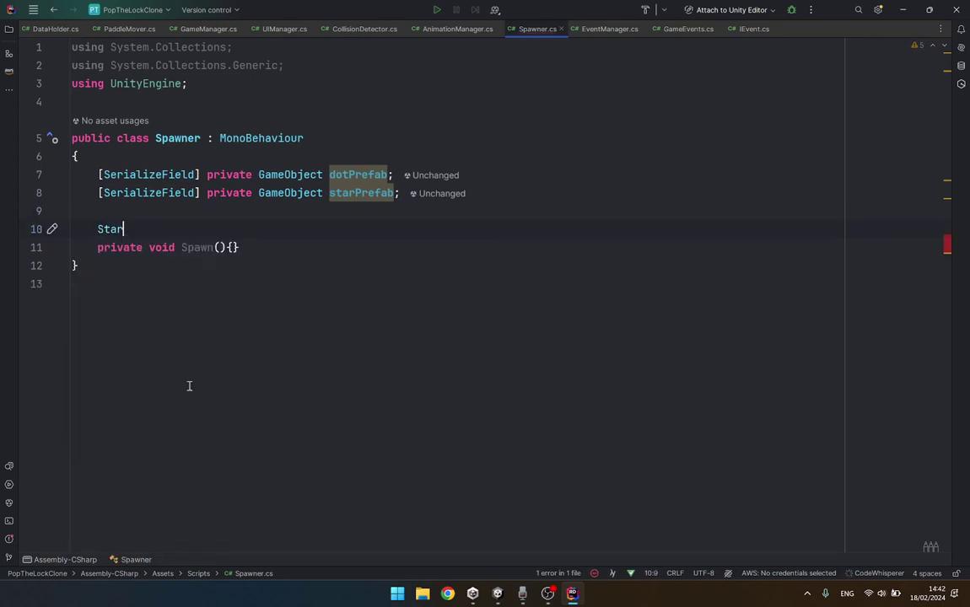
type("t")
key("Return")
type("Spa")
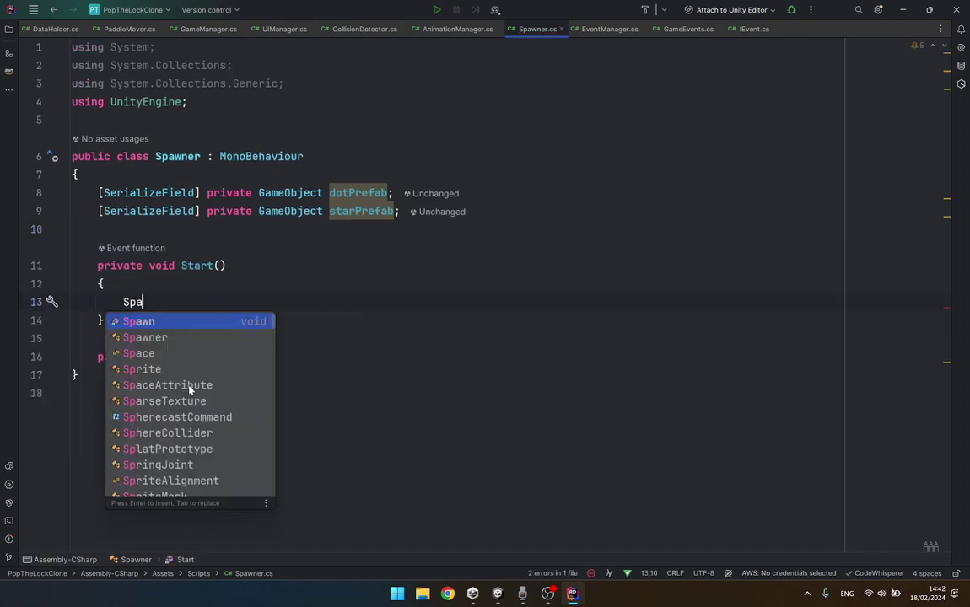
type("w")
key("Return")
type(";")
Expand Spawn's body into a block and add a public DataHolder dataHolder field.
left_click(186, 380)
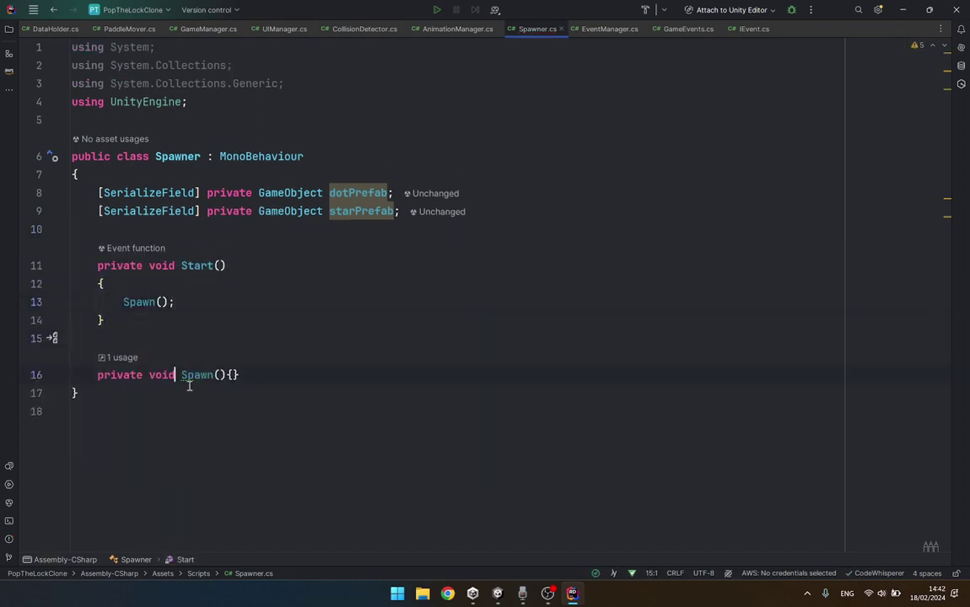
key("ctrl+Right")
key("ctrl+Right")
key("Return")
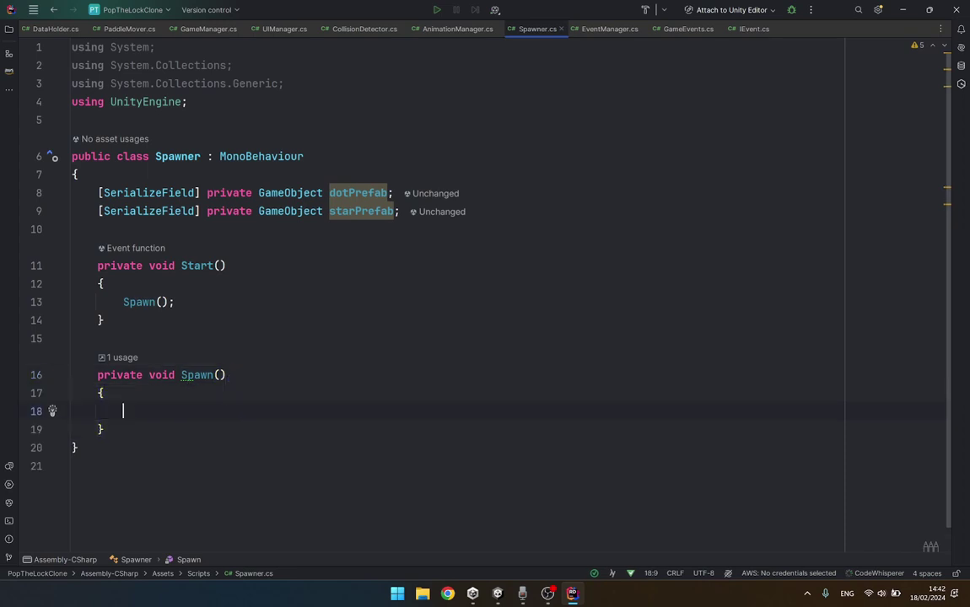
key("Up")
key("Up")
key("Up")
key("Up")
key("Up")
key("Up")
key("Up")
key("Up")
key("Return")
type("public Da")
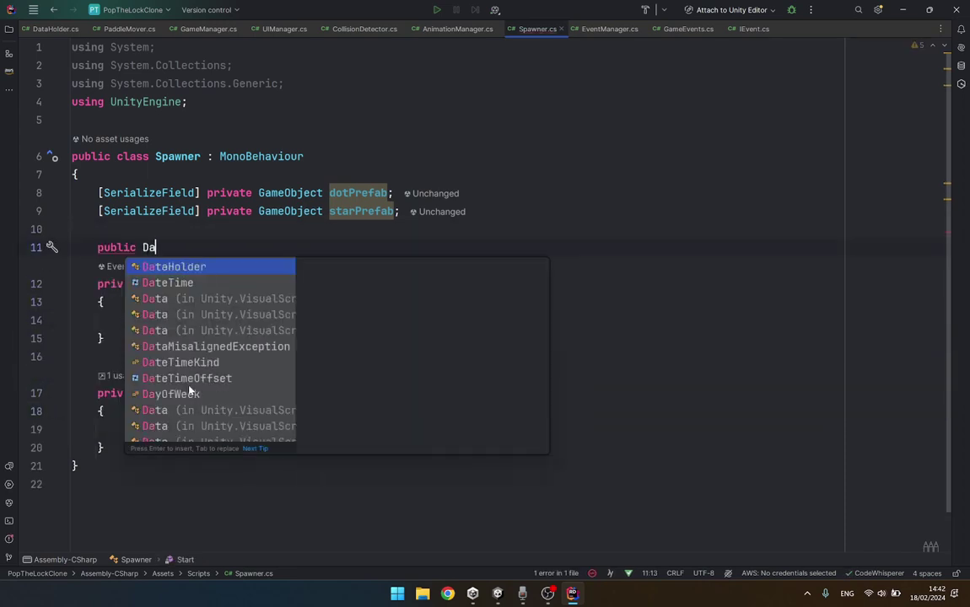
type("taH")
key("Return")
type("der d")
key("Return")
type(";")
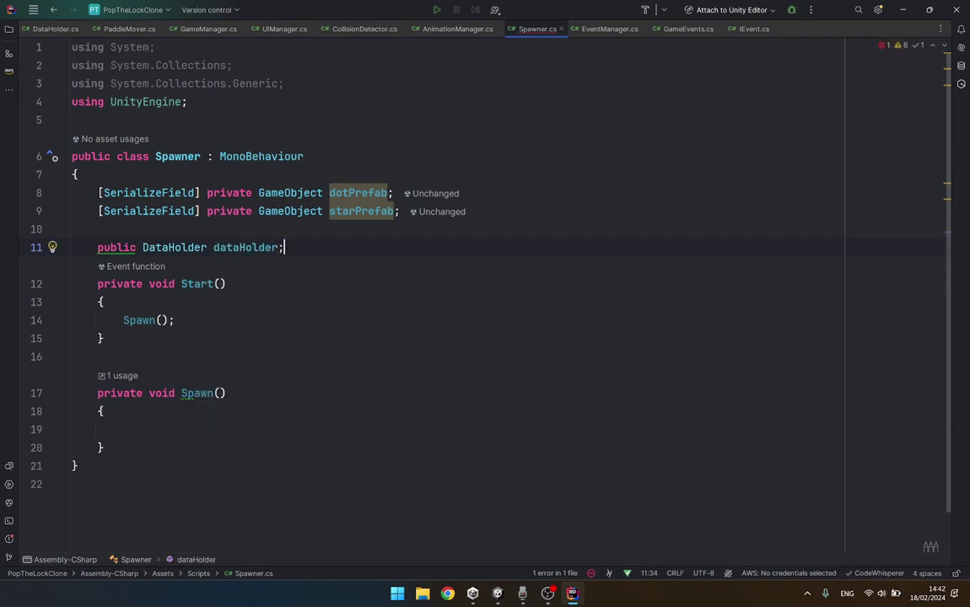
In Spawn, begin an int angle statement calling Random.Range from UnityEngine.
key("Down")
key("Down")
key("Down")
type("da")
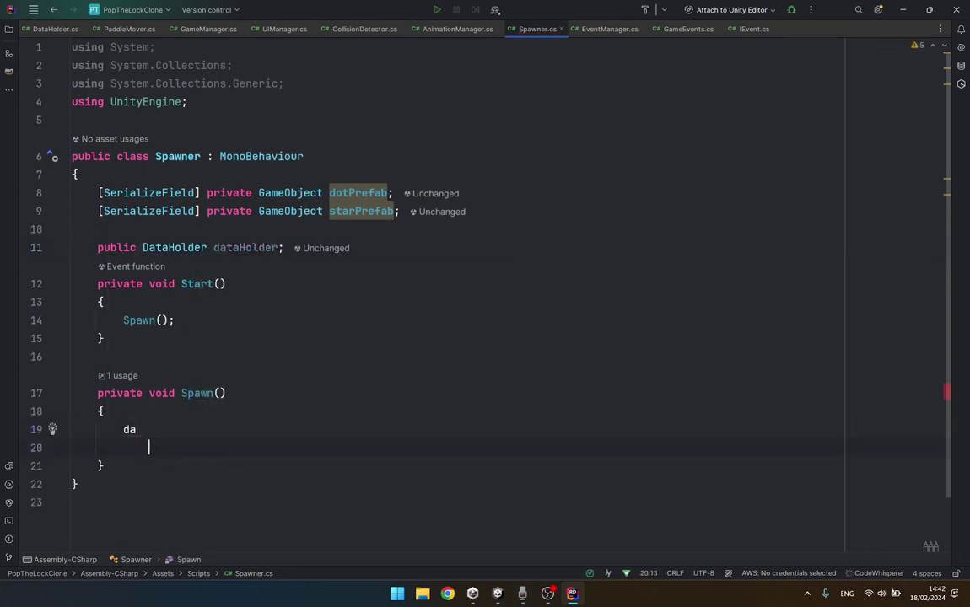
key("BackSpace")
key("BackSpace")
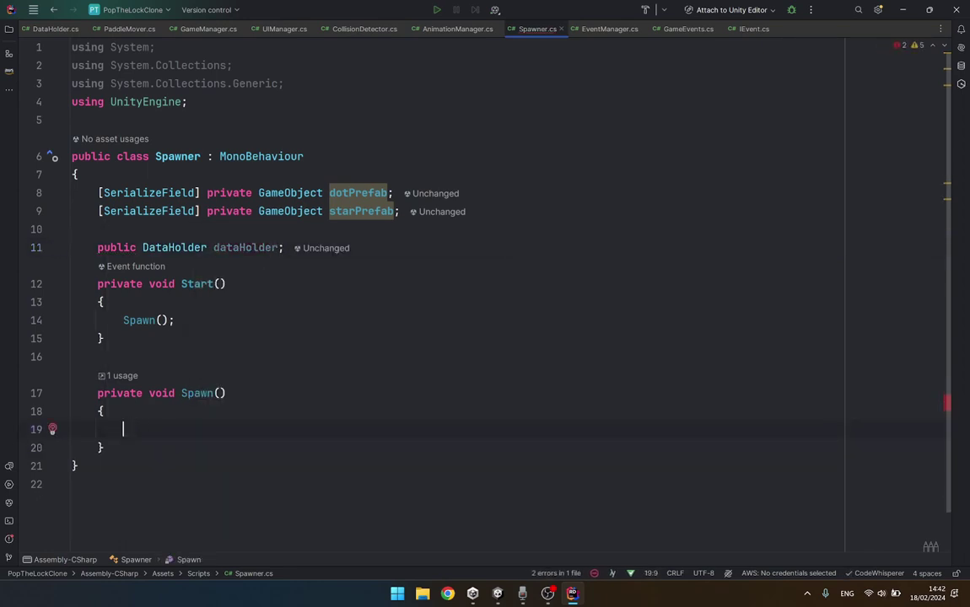
type("int ")
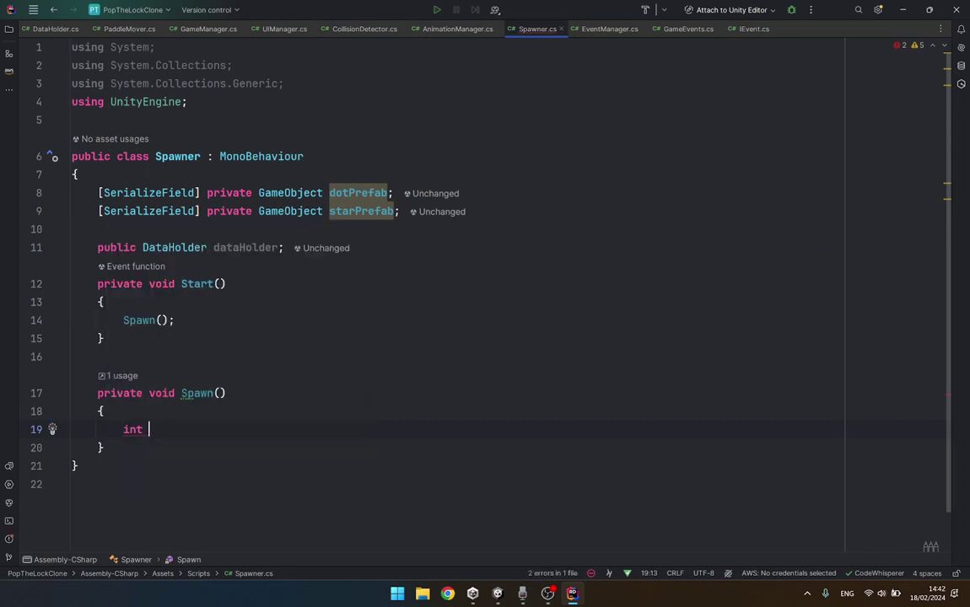
type("angle = da")
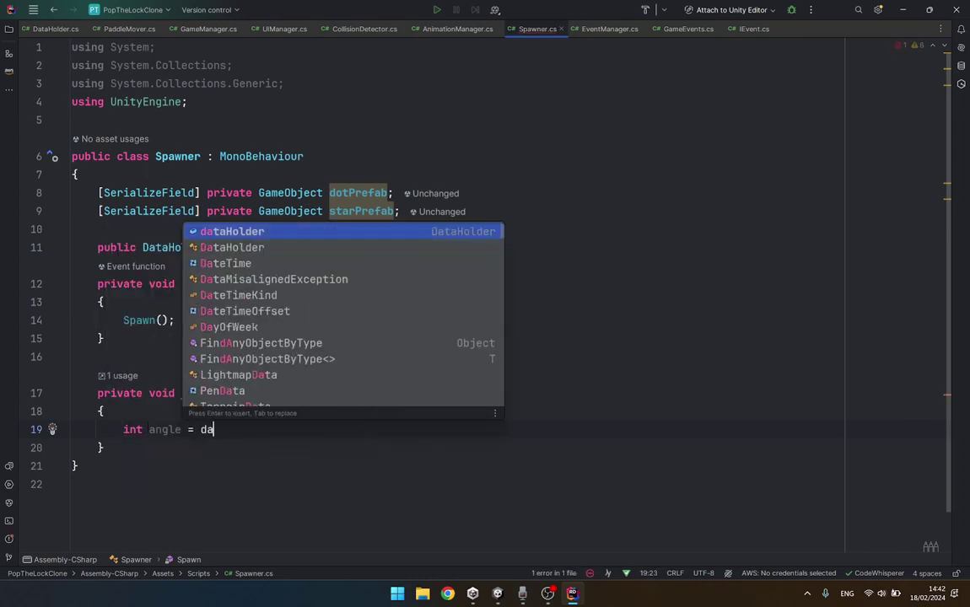
key("BackSpace")
key("BackSpace")
type("Rand")
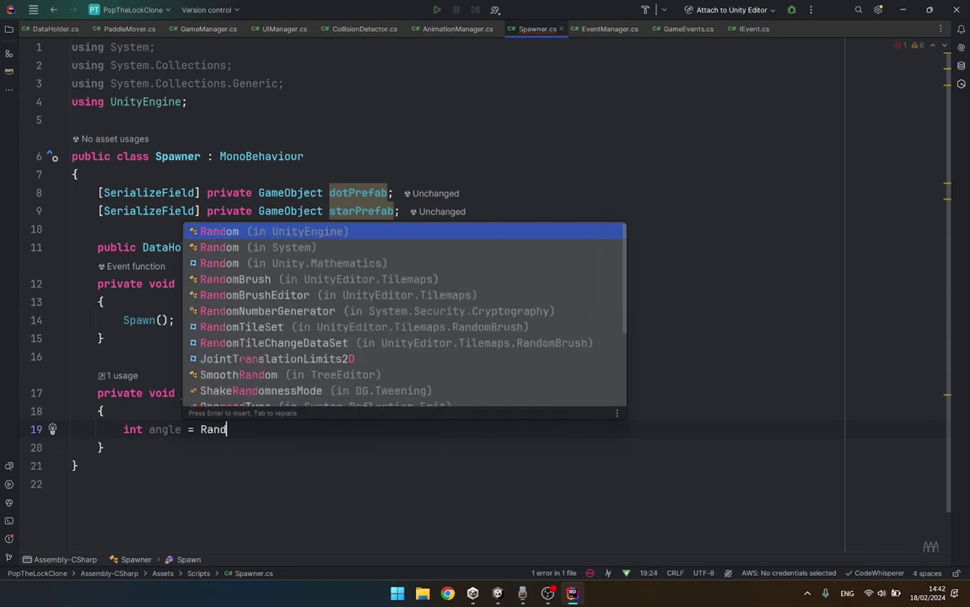
type("om")
key("Return")
type(".Ra")
key("Return")
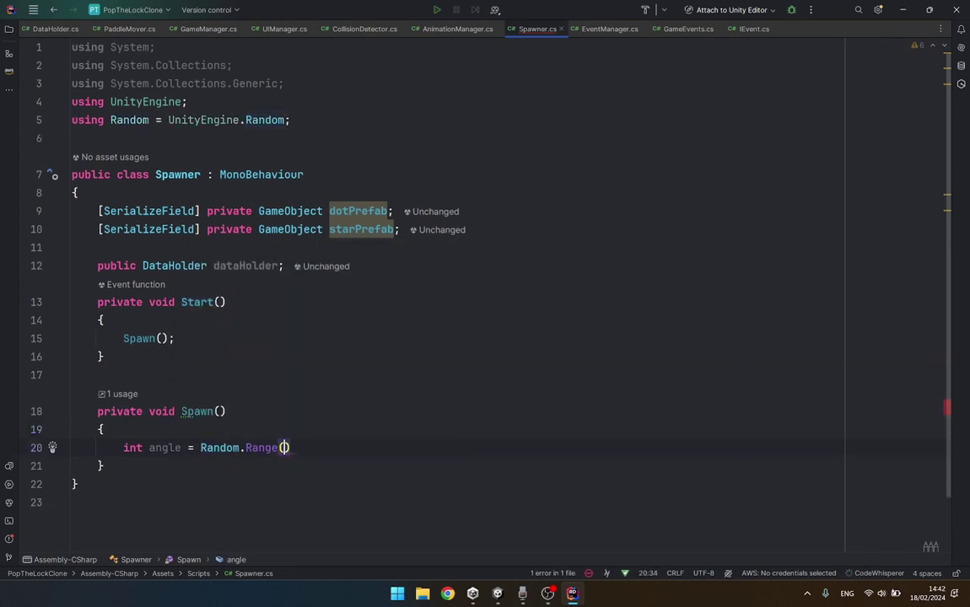
Pass dataHolder.minSpawnAngle and dataHolder.maxSpawnAngle as the Range bounds.
type("da")
key("Return")
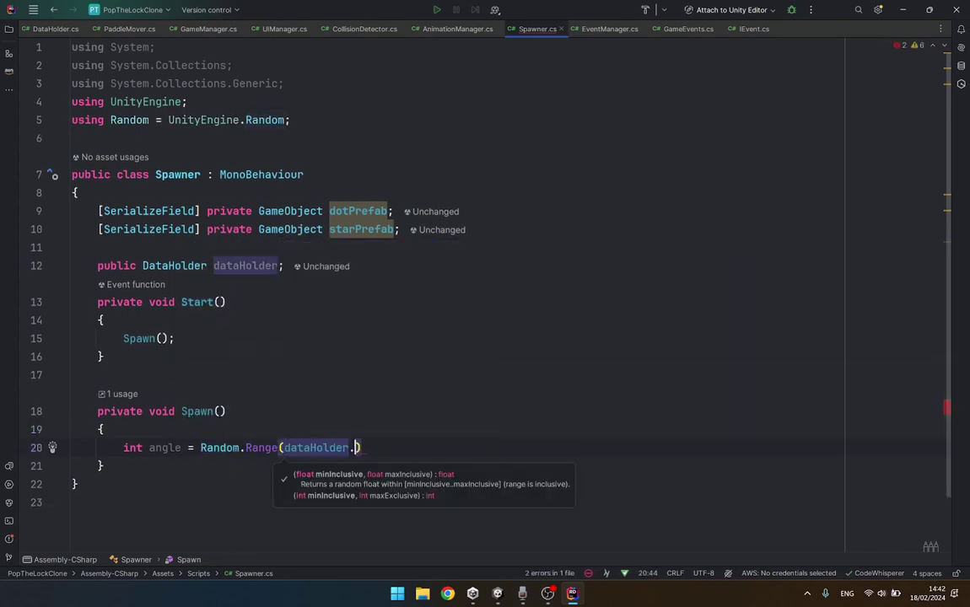
type(".min")
key("Down")
key("Return")
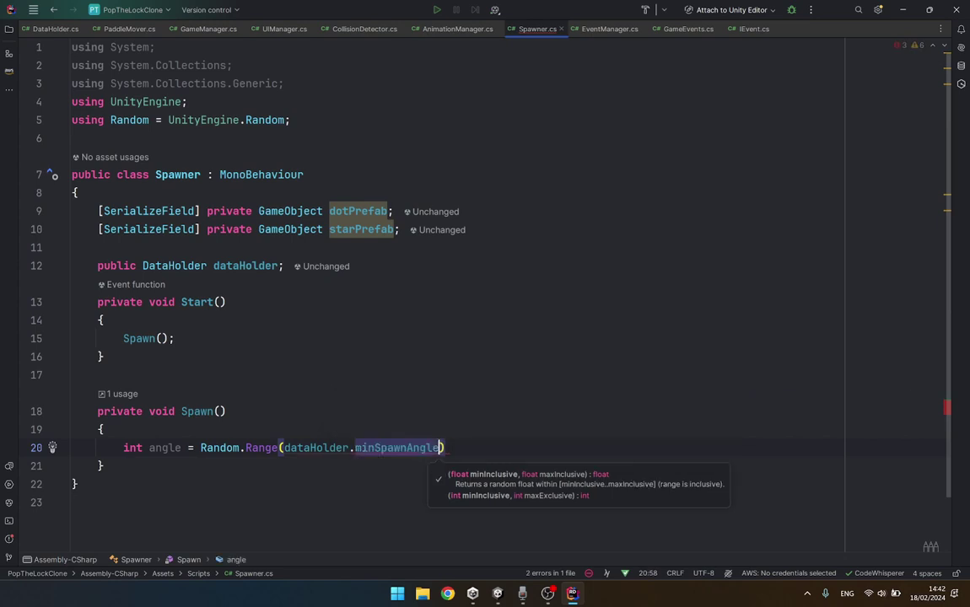
type(",ma")
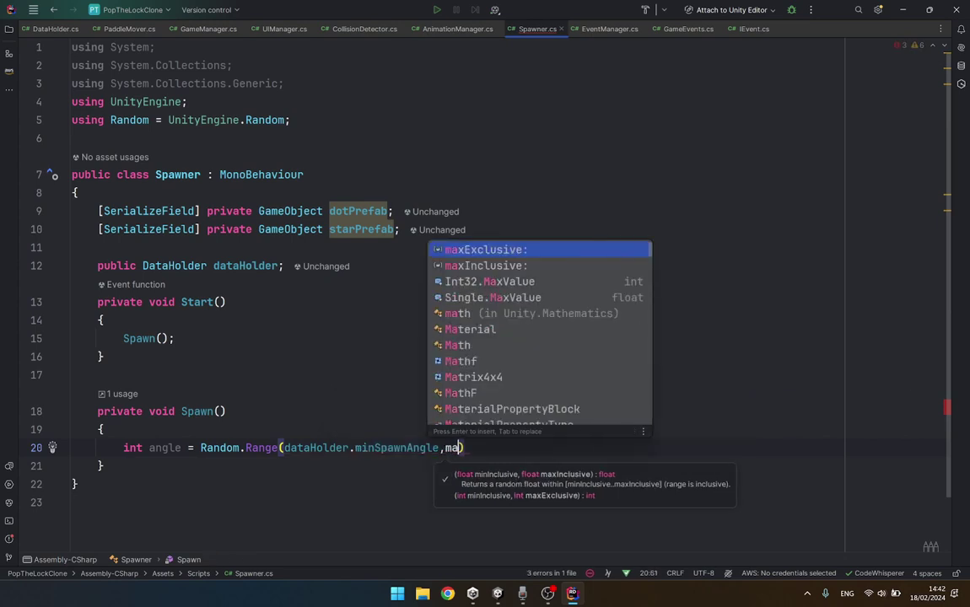
key("BackSpace")
key("BackSpace")
type("dataHolder.")
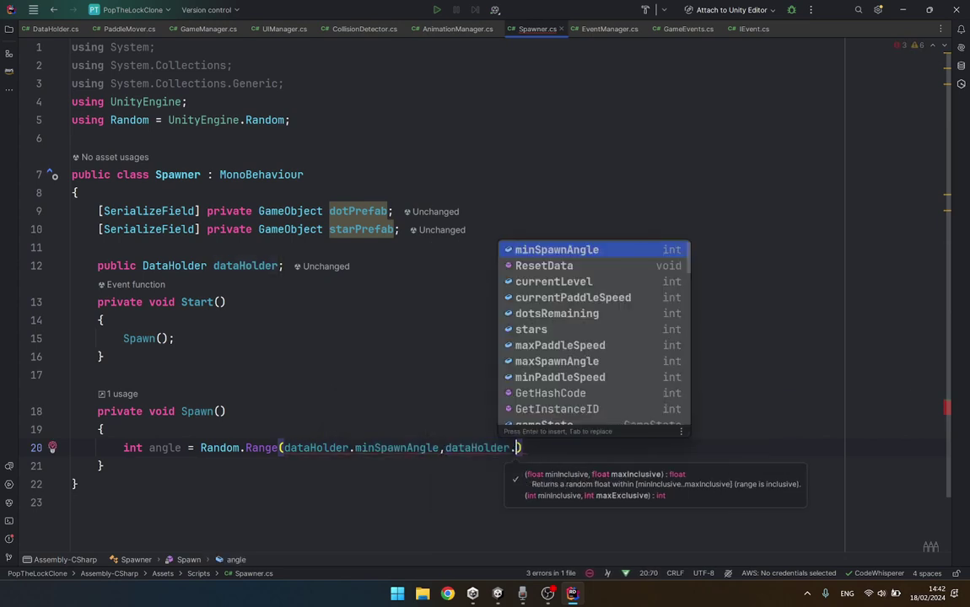
type("ma")
key("Down")
key("Return")
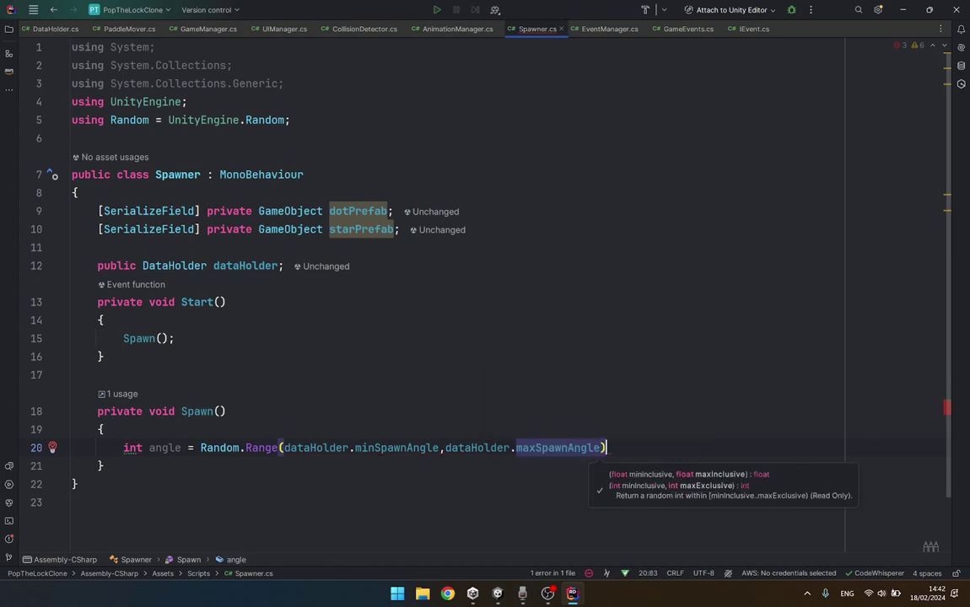
type(";")
key("Return")
Dismiss the AI-suggested count line and add blank lines after Spawn for a new method.
scroll(244, 408, "down", 2)
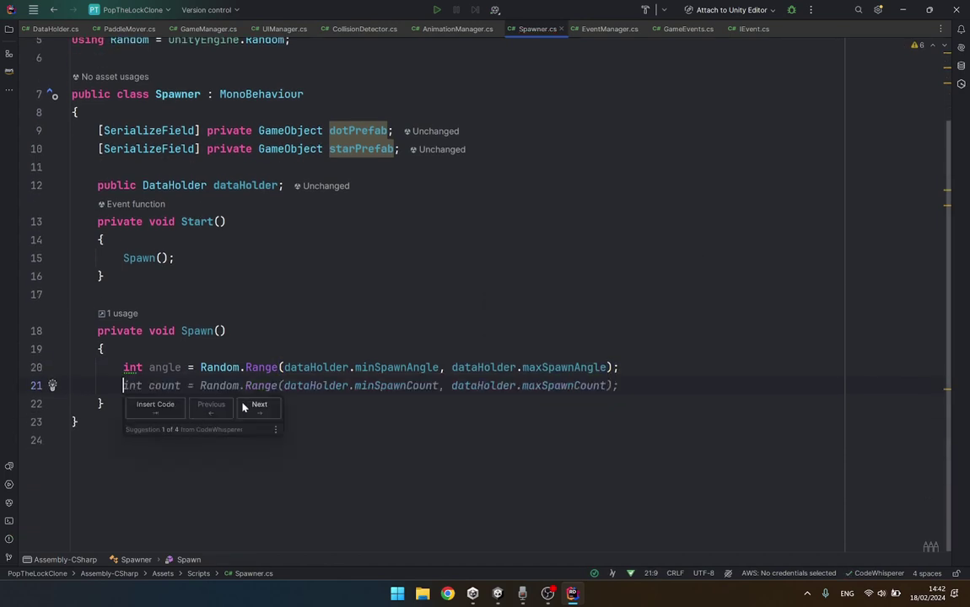
key("Escape")
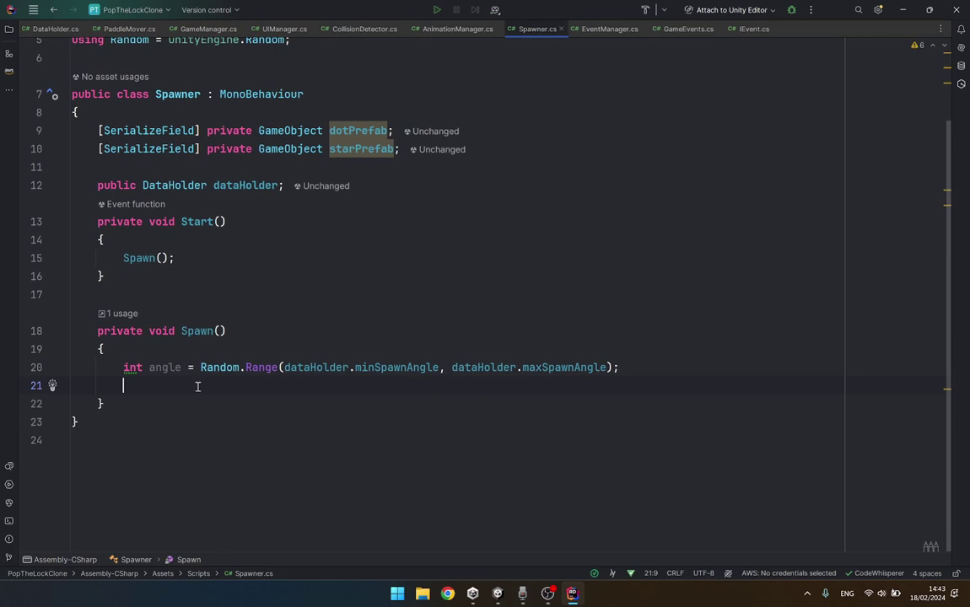
left_click(192, 401)
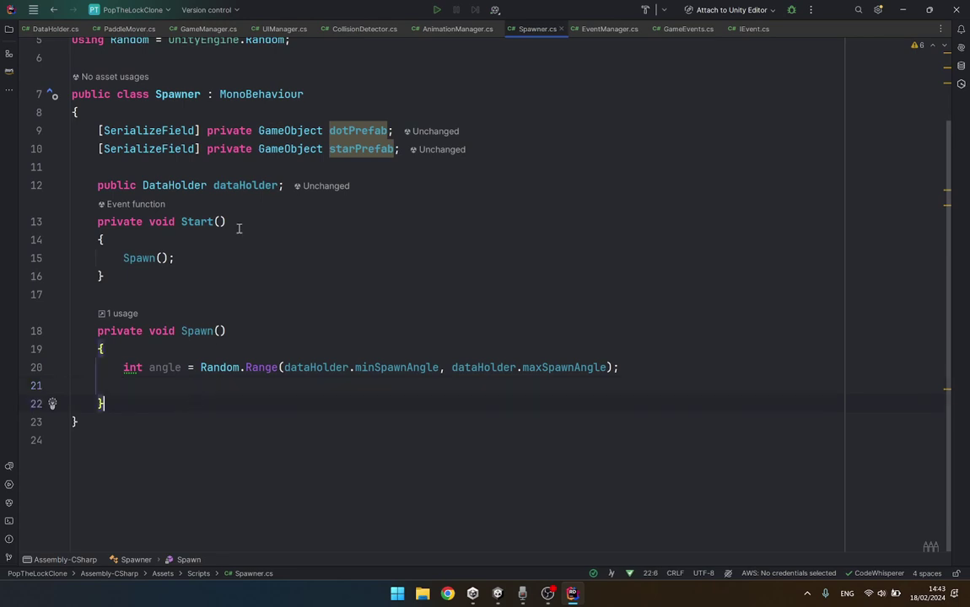
key("Return")
key("Return")
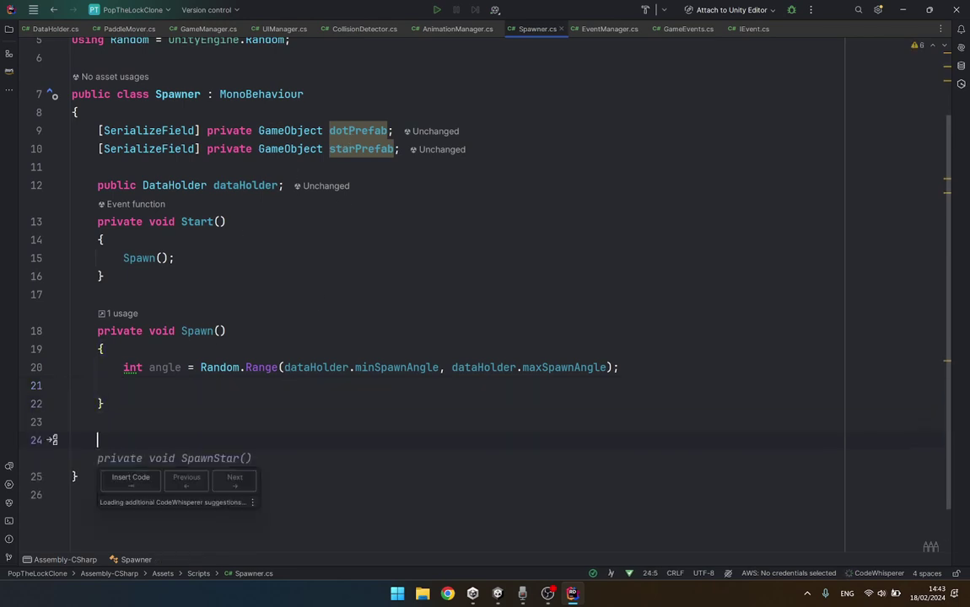
Declare a private GameObject GetRandomObj() method below Spawn.
type("pri")
key("Return")
type("private vo")
key("Return")
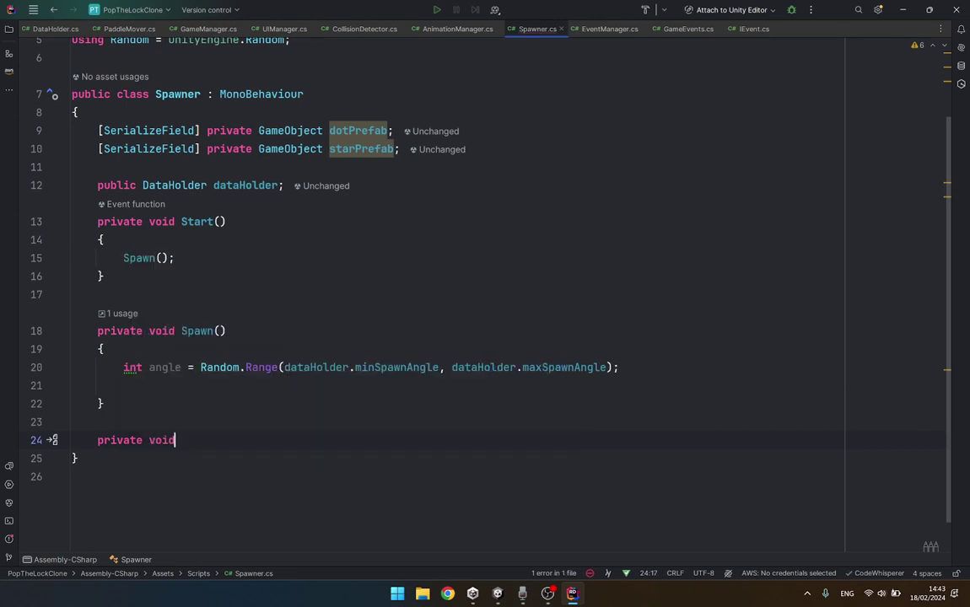
key("BackSpace")
key("BackSpace")
key("BackSpace")
key("BackSpace")
type("Game")
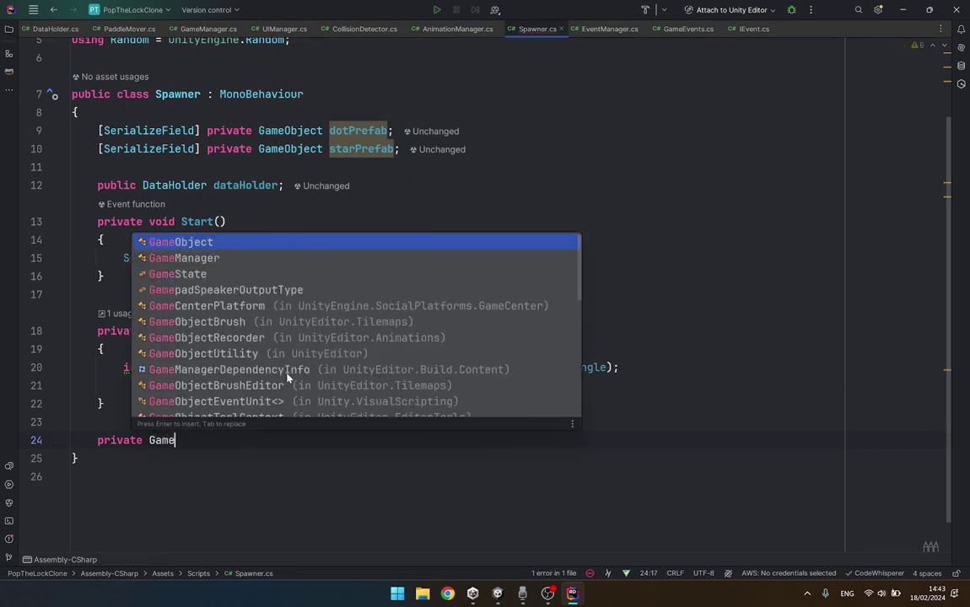
key("Return")
type("Ger")
key("BackSpace")
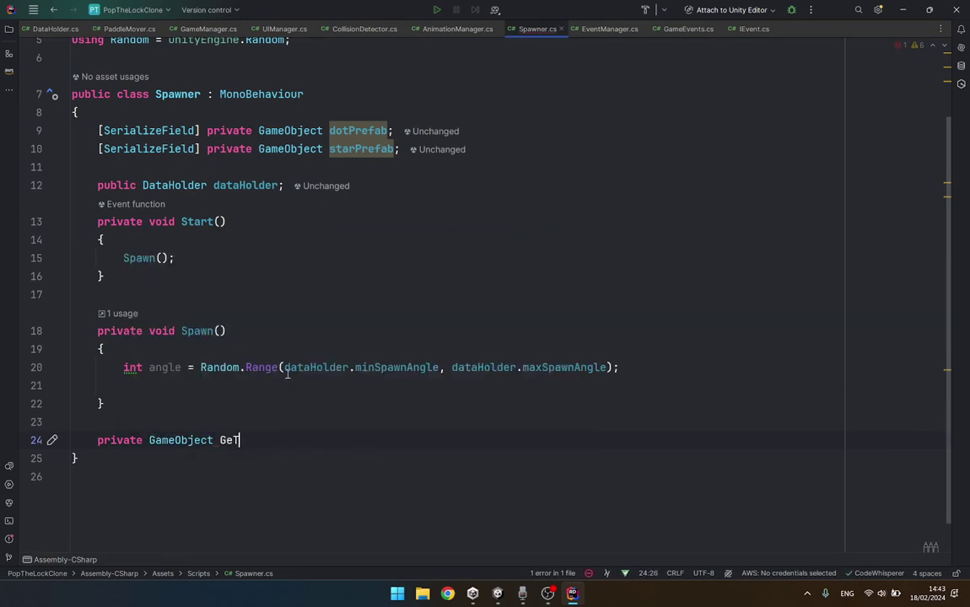
type("tRand")
type("omObj(")
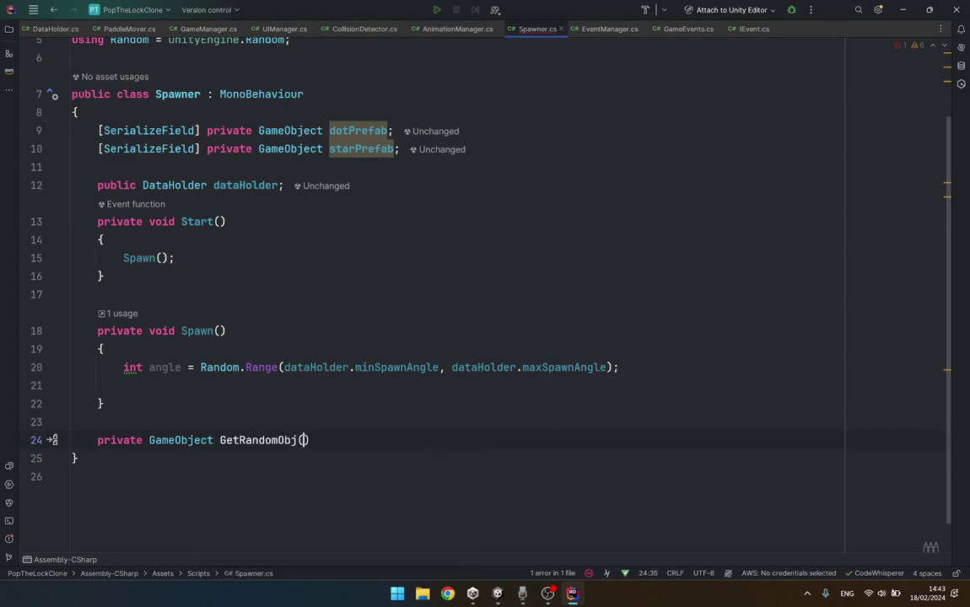
type("){")
key("Return")
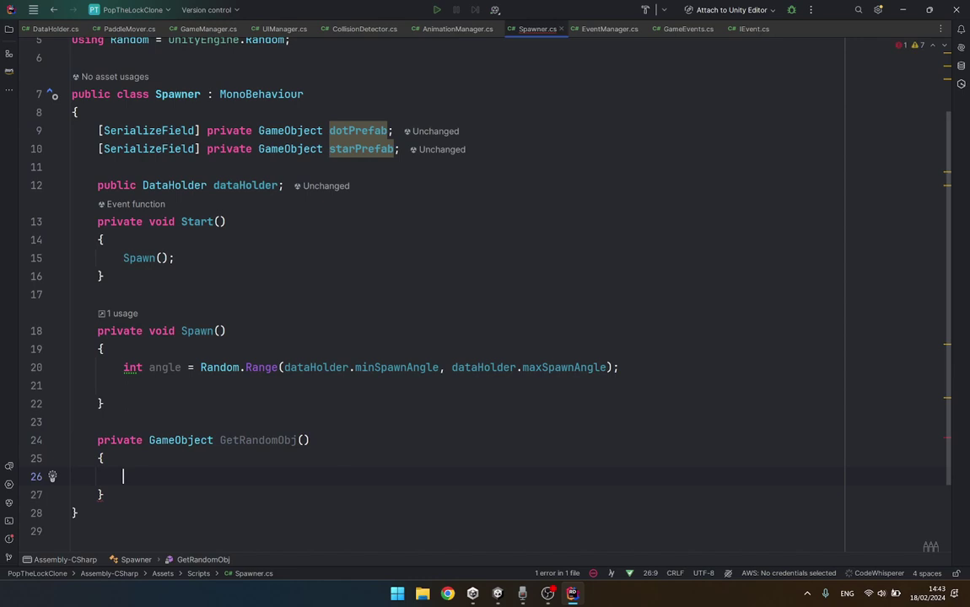
Make GetRandomObj return dotPrefab when Random.value > 0.2.
type("if(R")
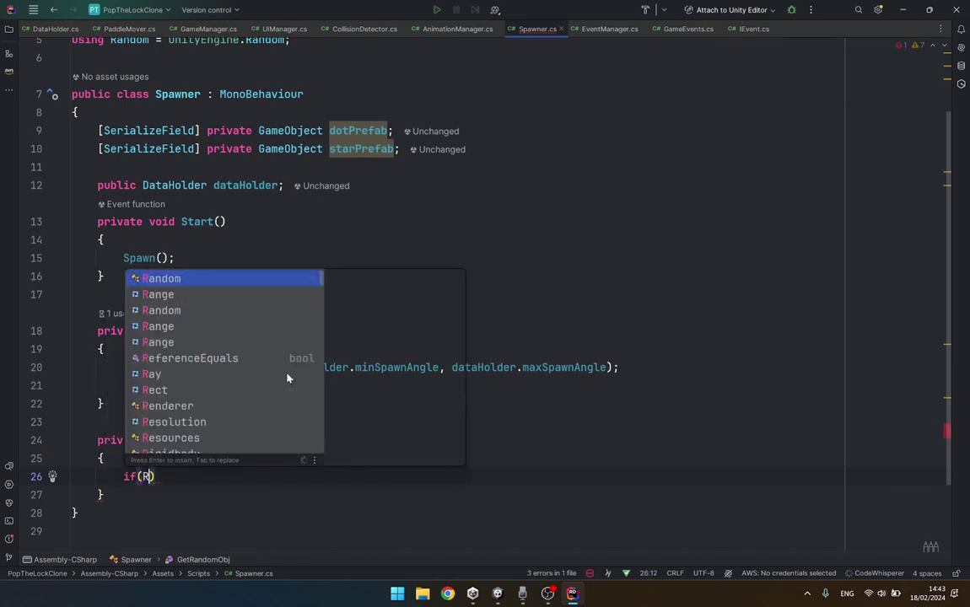
type("an")
key("Return")
type(".va")
key("Return")
type(">0")
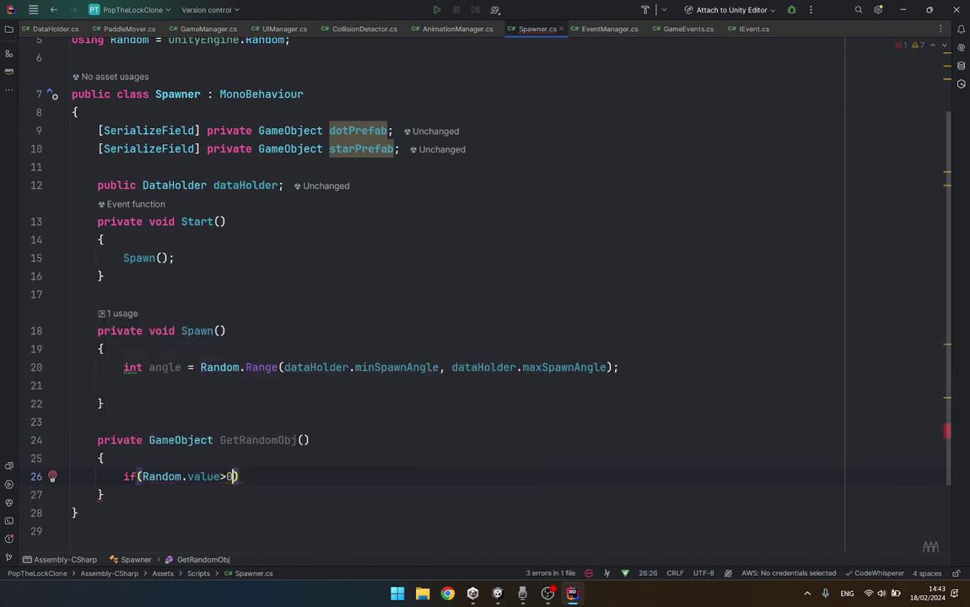
type(".2){")
key("Return")
type("return ")
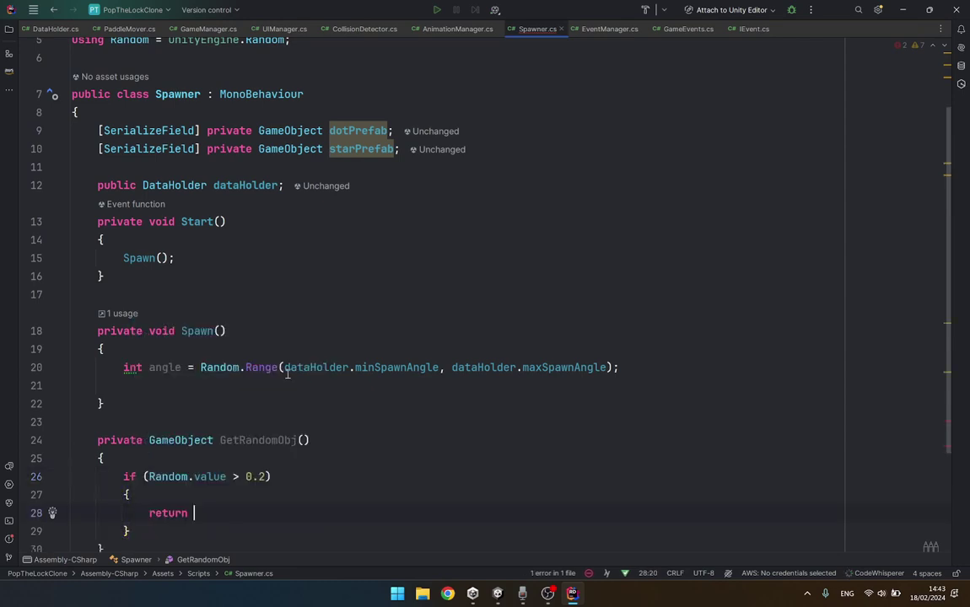
type("do")
key("Tab")
key("Down")
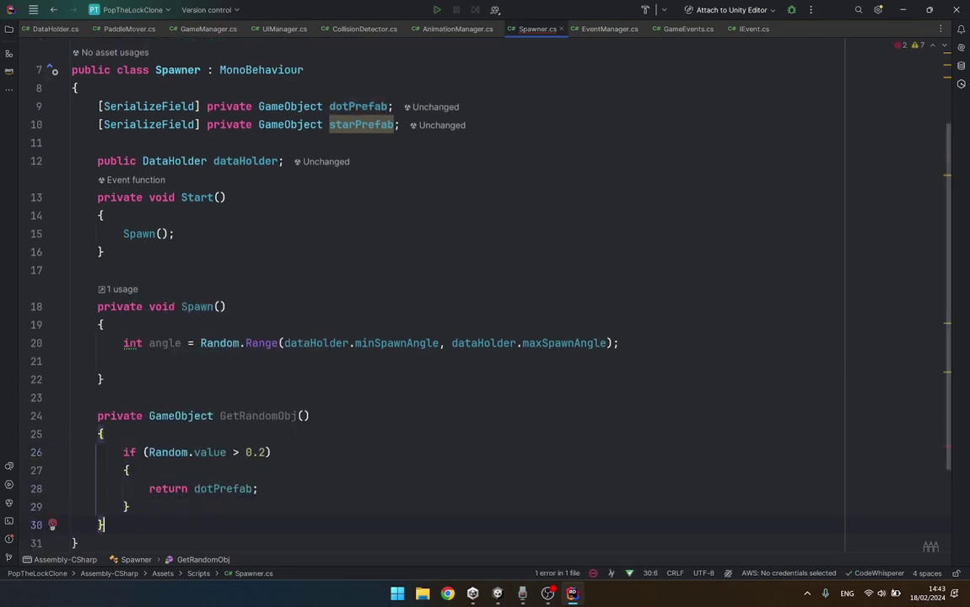
Add an else branch that returns starPrefab.
type("else")
key("Return")
type("{")
key("Return")
type("re")
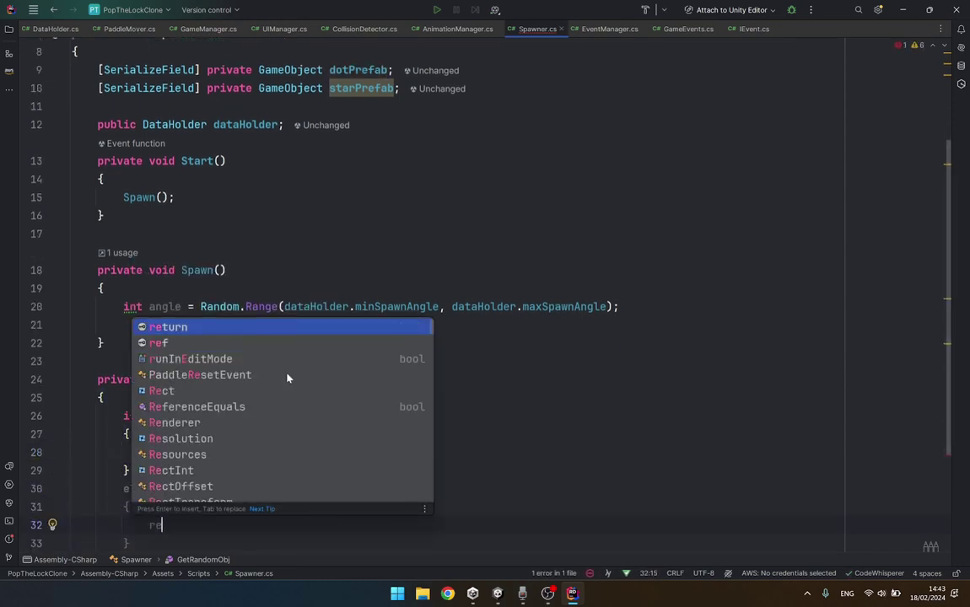
type("turn st")
key("Return")
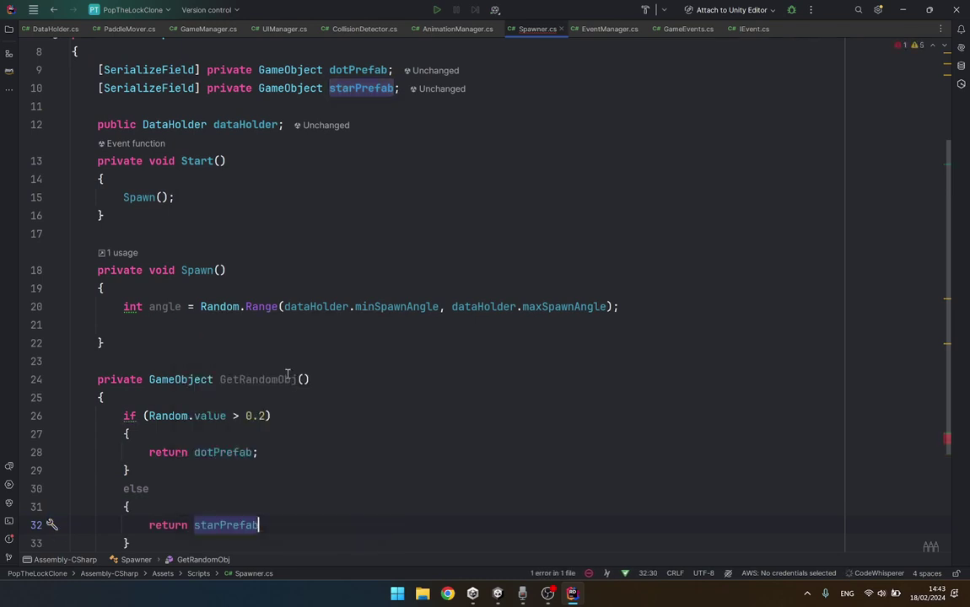
type(";")
Start declaring a GameObject spawnedObj variable inside Spawn.
left_click(273, 325)
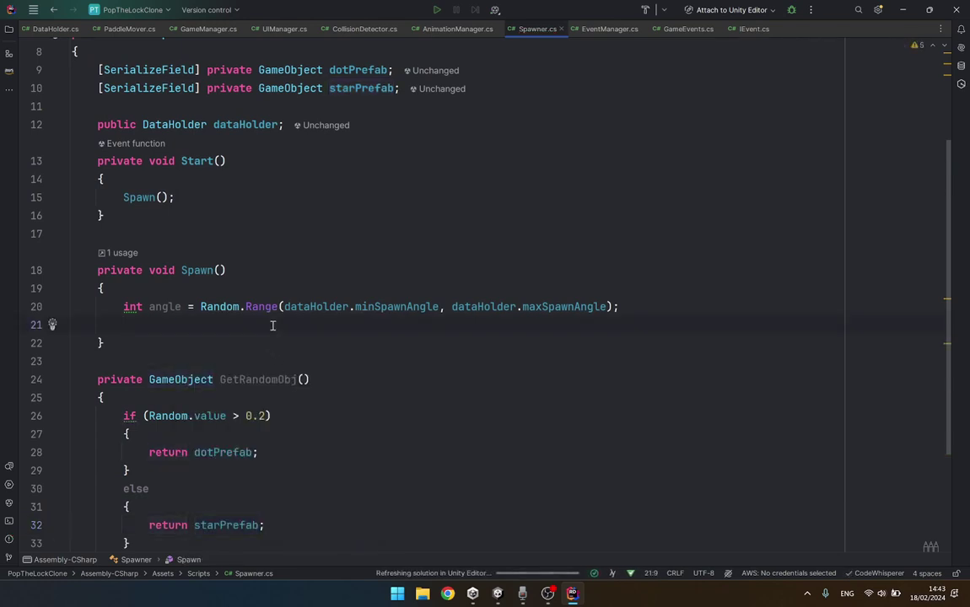
type("Gam")
key("Return")
type("g")
key("Return")
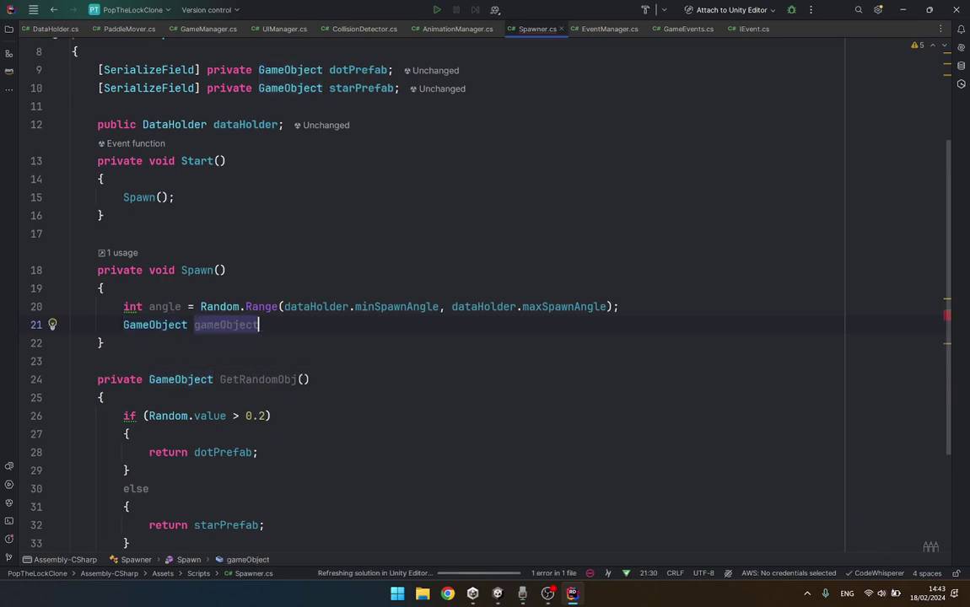
Begin spawnedObj = Instantiate(GetRandomObj(), …) in Spawn.
type("spawnedOb")
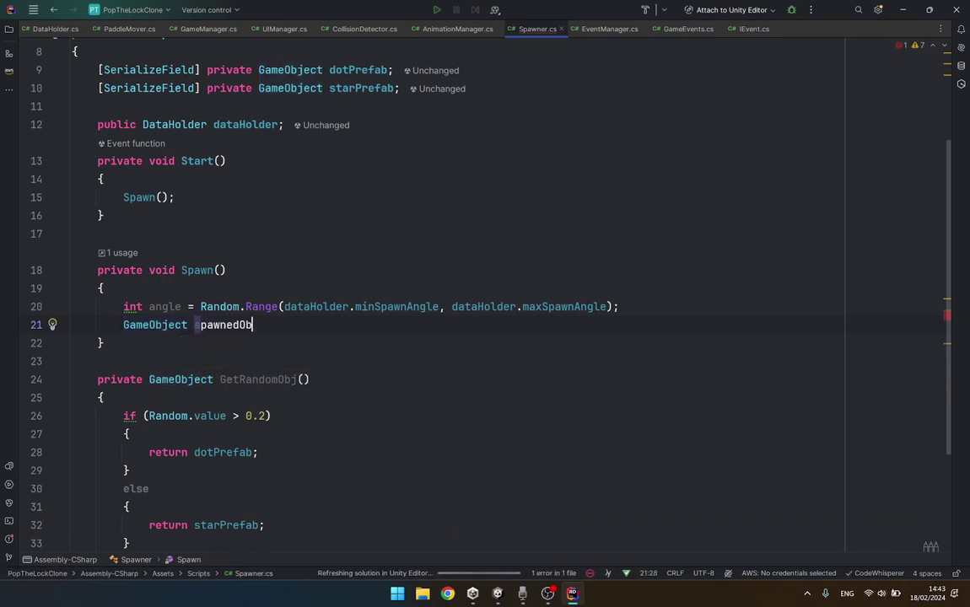
type("jc")
key("BackSpace")
type("= I")
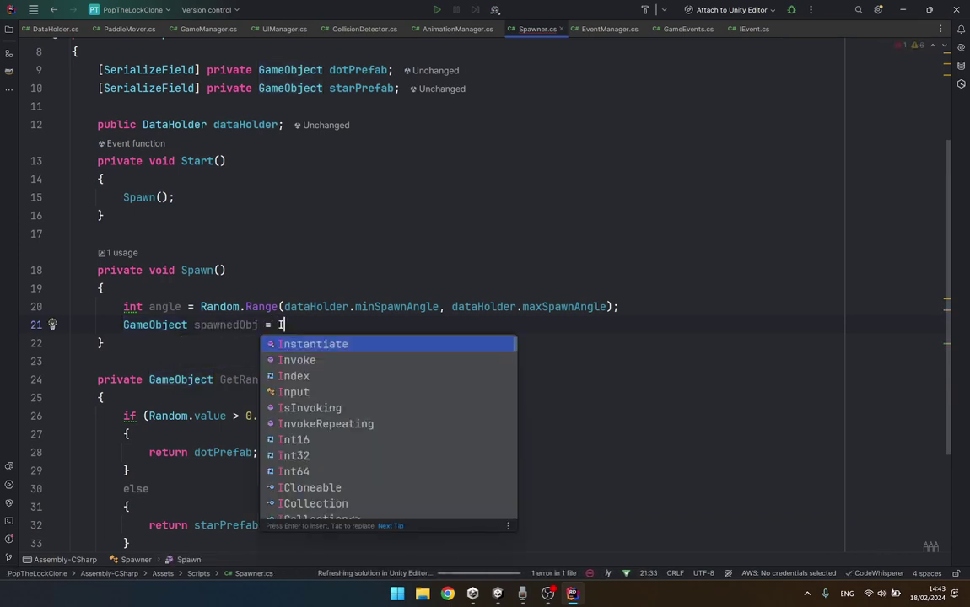
type("ns")
key("Return")
type("Get")
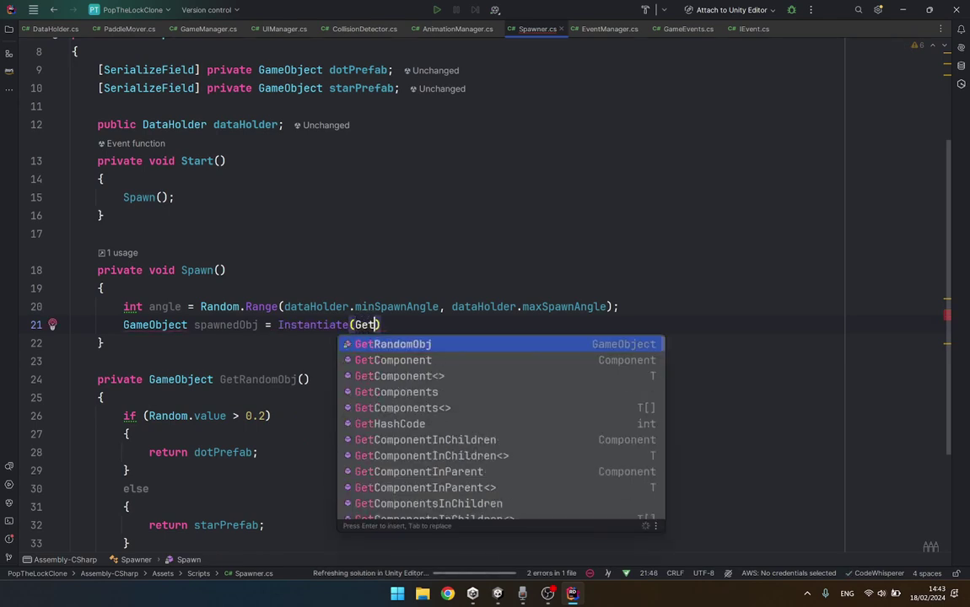
key("Return")
type(",")
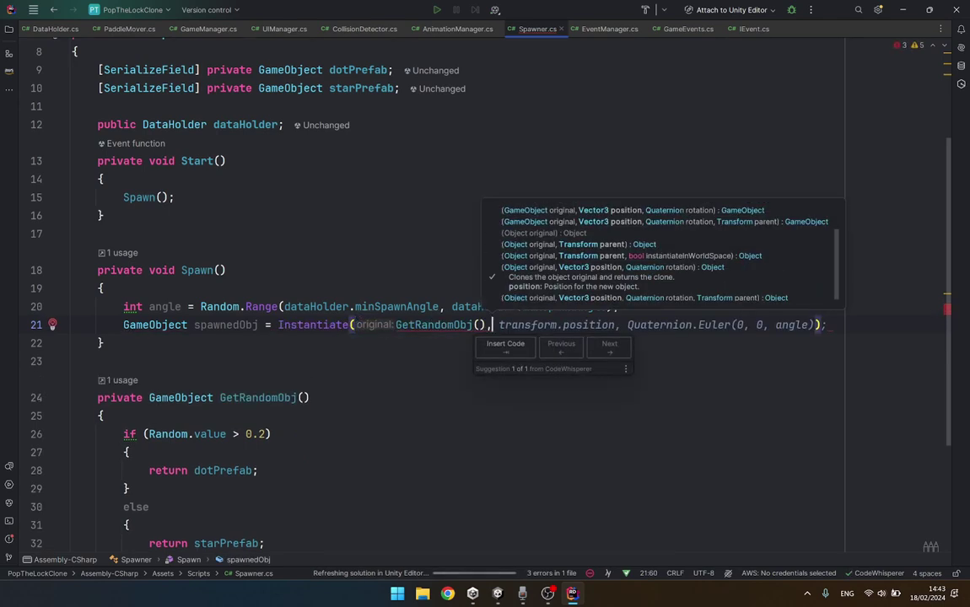
type("pad")
key("Return")
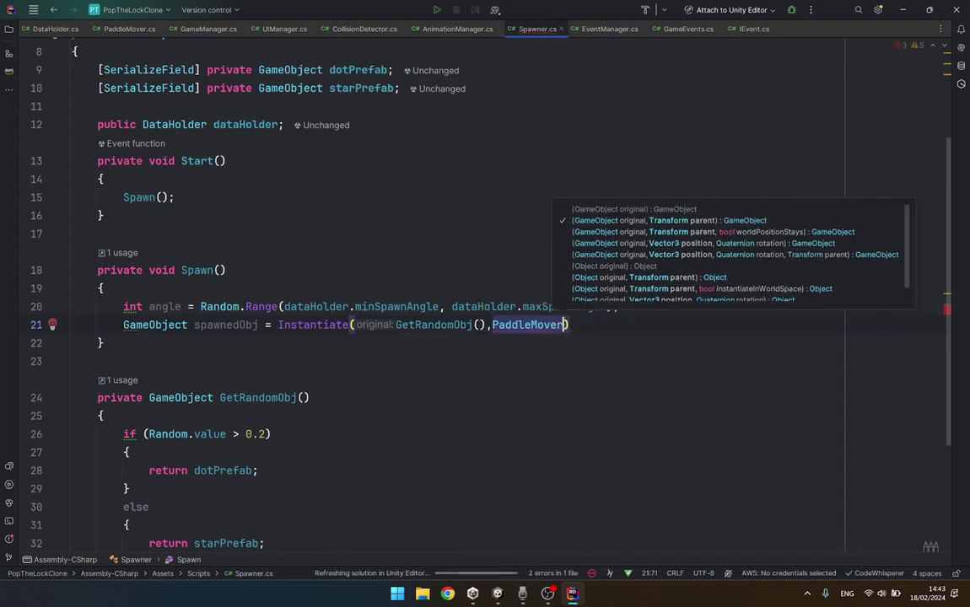
key("ctrl+BackSpace")
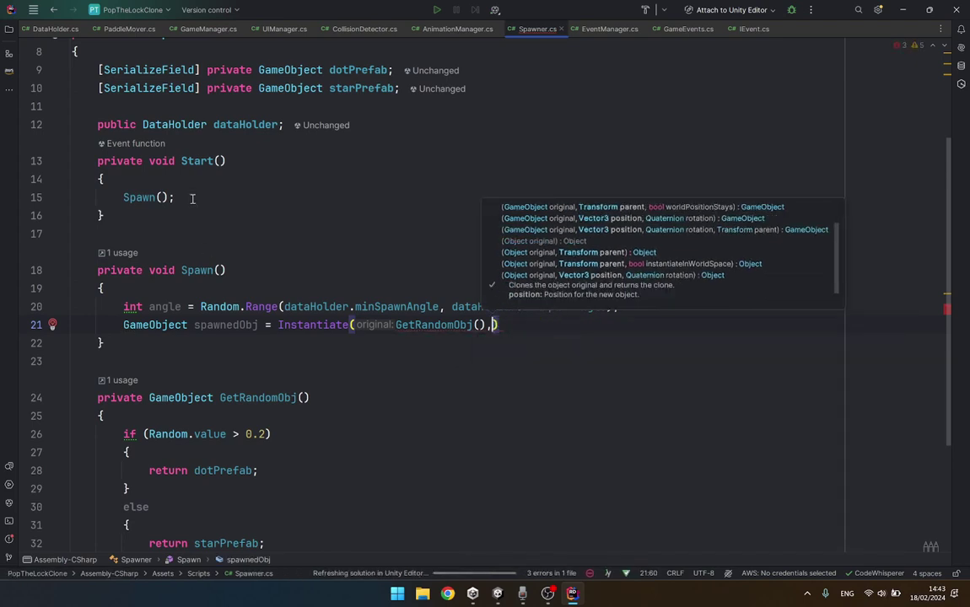
Add a public PaddleMover paddleMover field below the dataHolder declaration.
left_click(391, 124)
key("Return")
type("p")
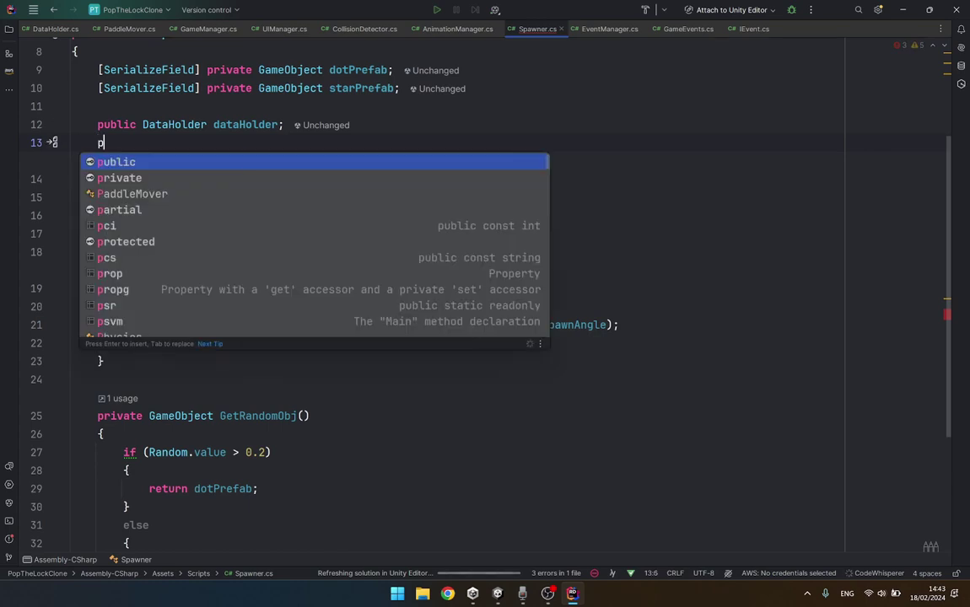
type("ublic Pad")
key("Return")
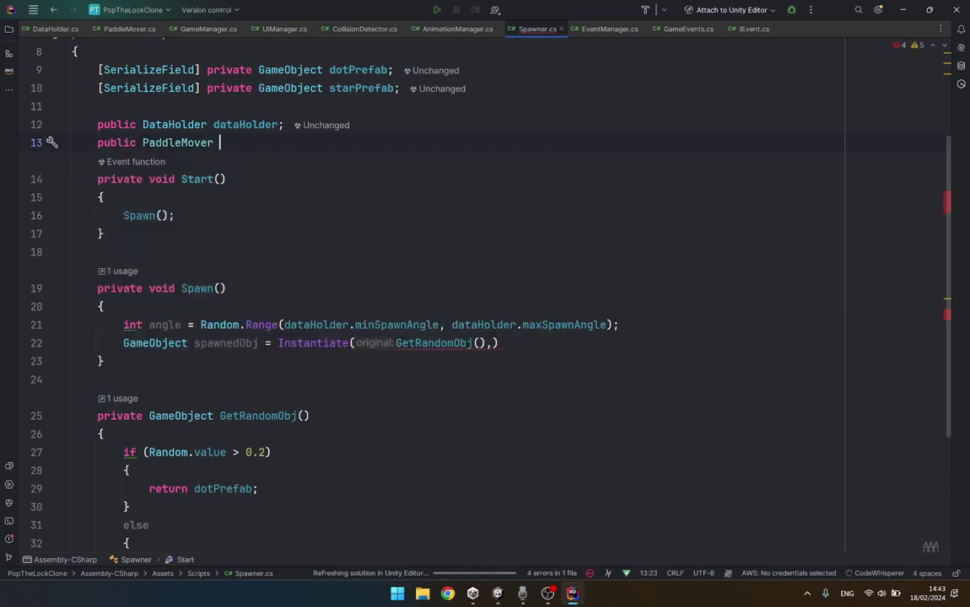
key("Return")
type(";")
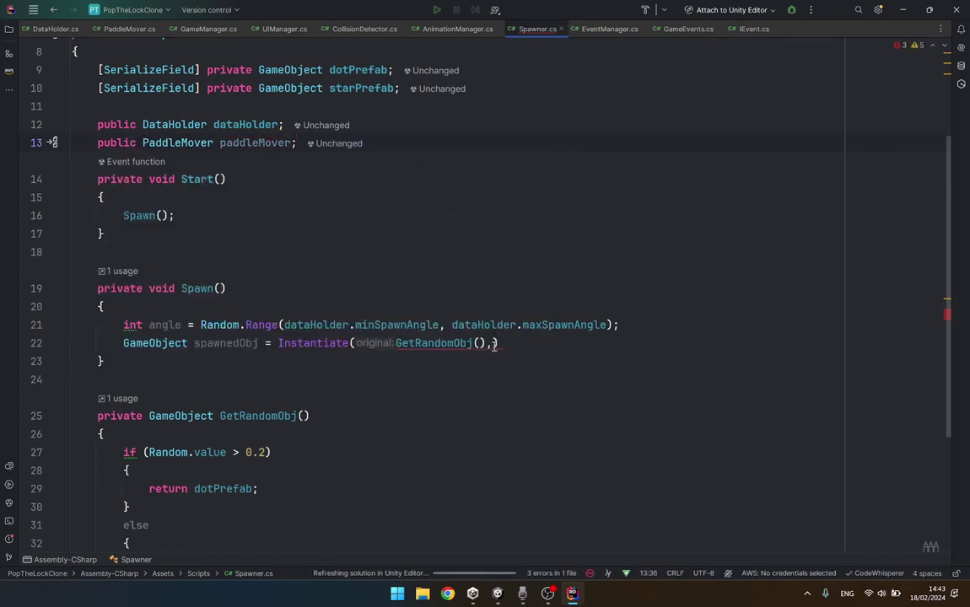
Pass paddleMover.transform.position as the Instantiate spawn position.
left_click(494, 343)
type("pad")
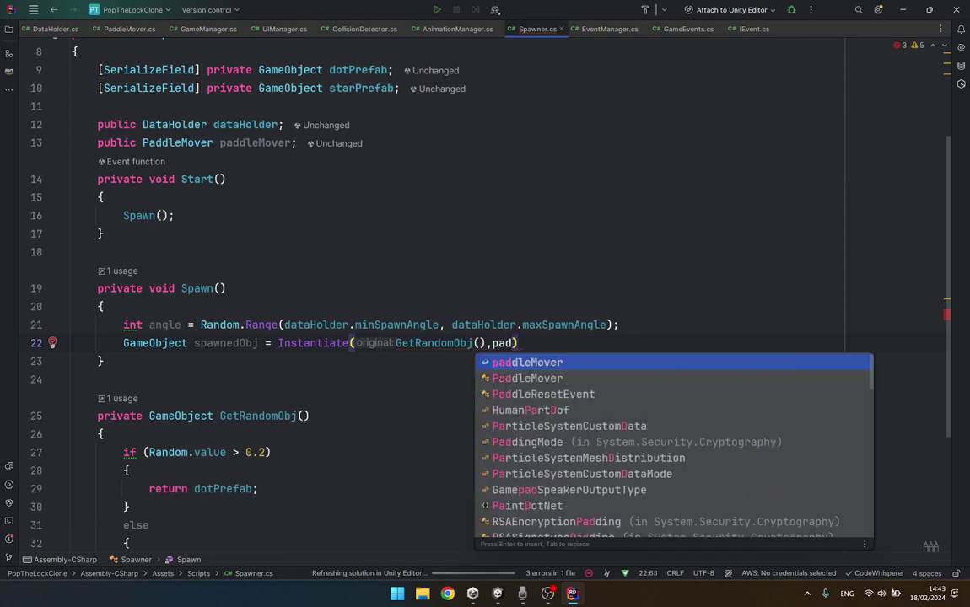
key("Return")
type(".t")
key("Return")
type(".o")
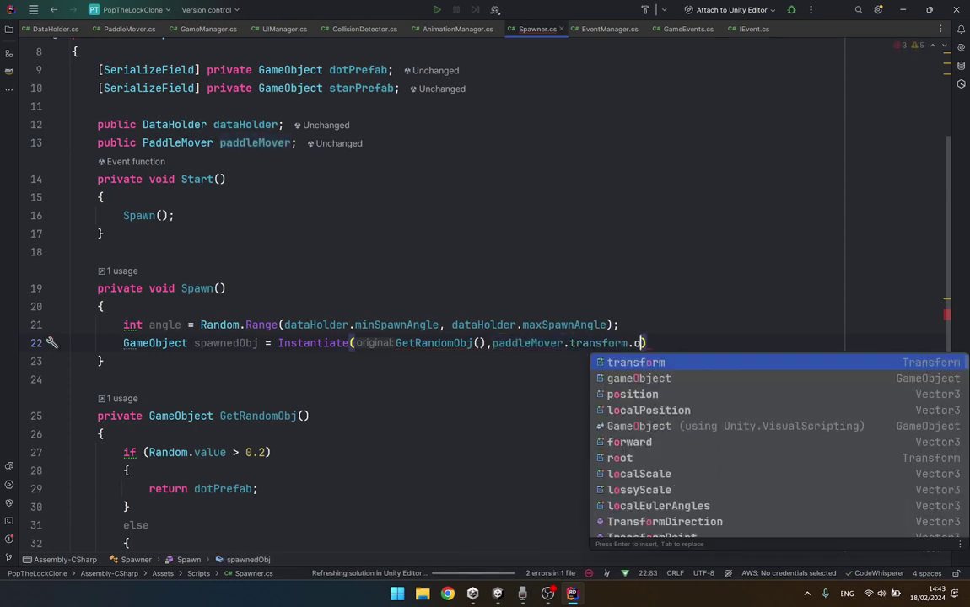
key("BackSpace")
type("pos")
key("Return")
Finish Instantiate with Quaternion.identity rotation and the spawner's transform as parent.
type(",")
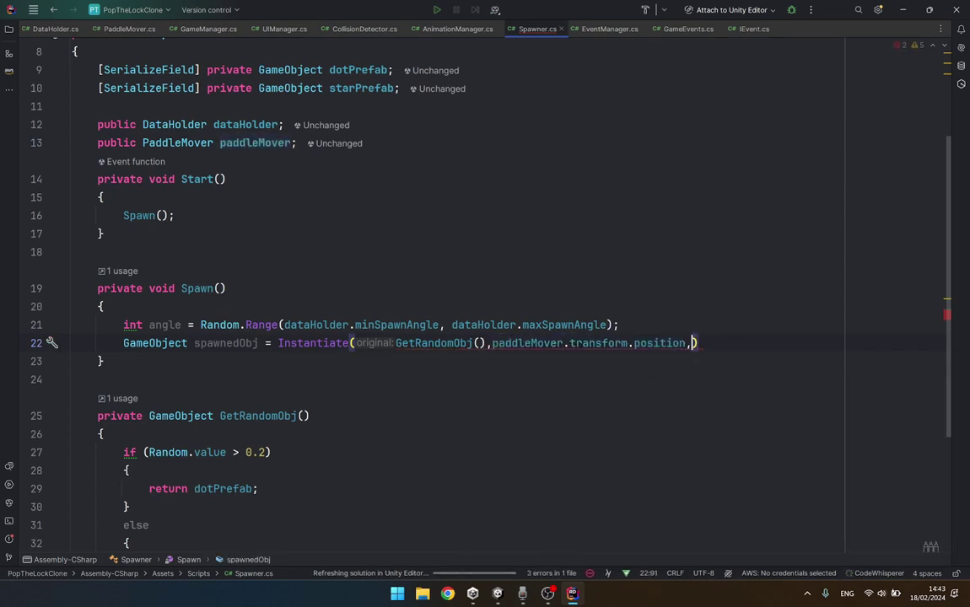
type("Qua")
key("Return")
type(",t")
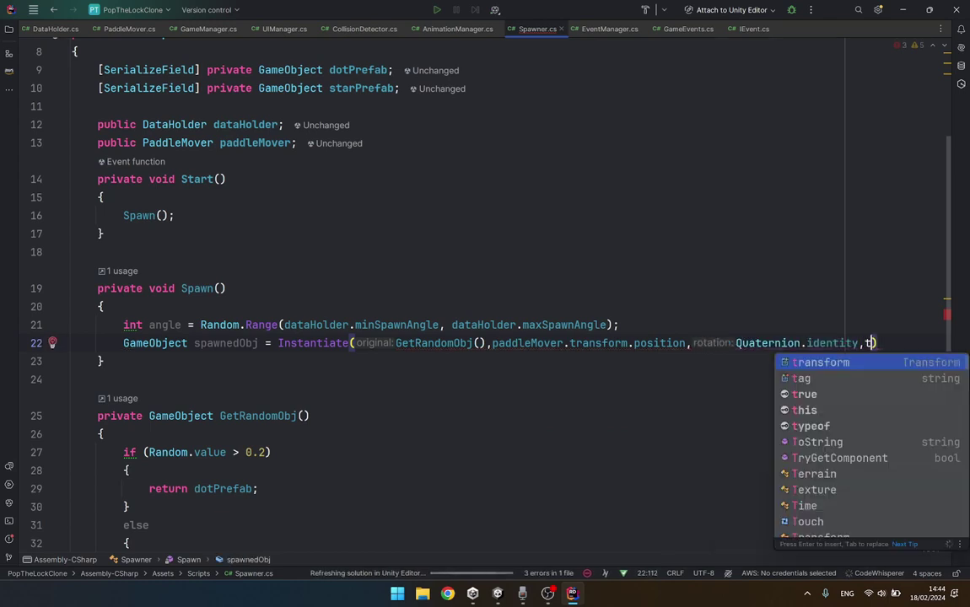
type("ra")
key("Return")
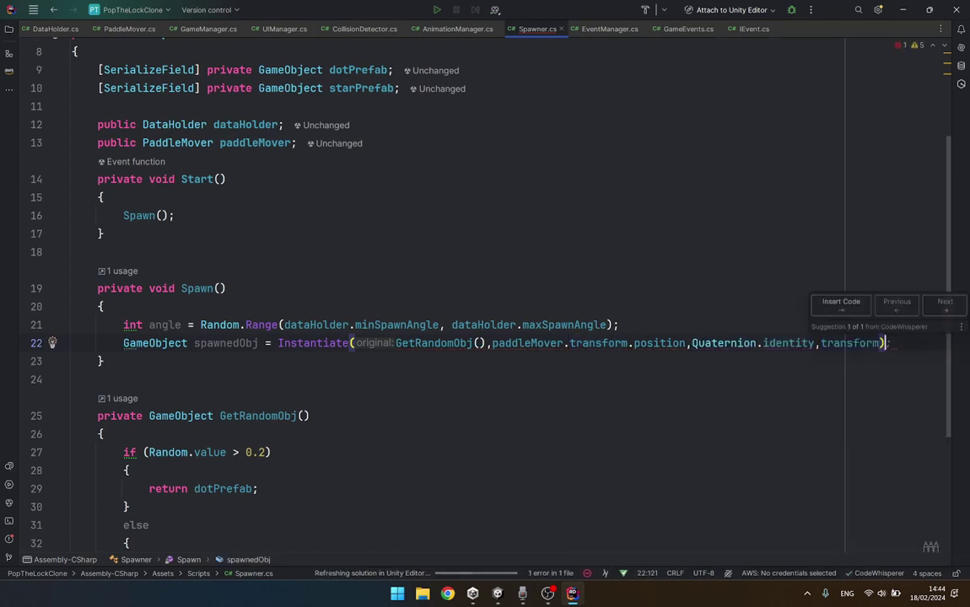
type(";")
key("Return")
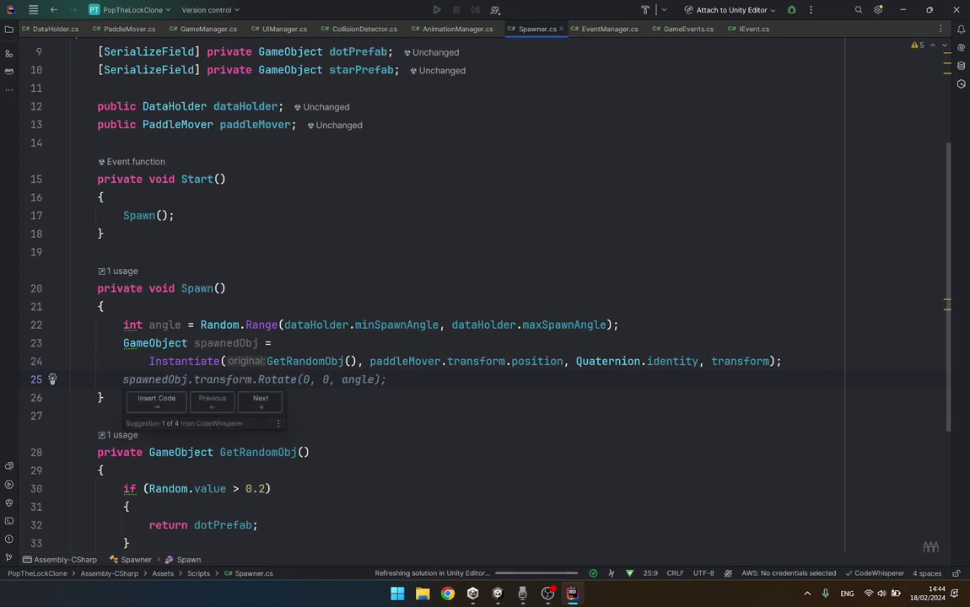
Start spawnedObj.transform.RotateAround with transform.position as the pivot.
type("spawnedObj")
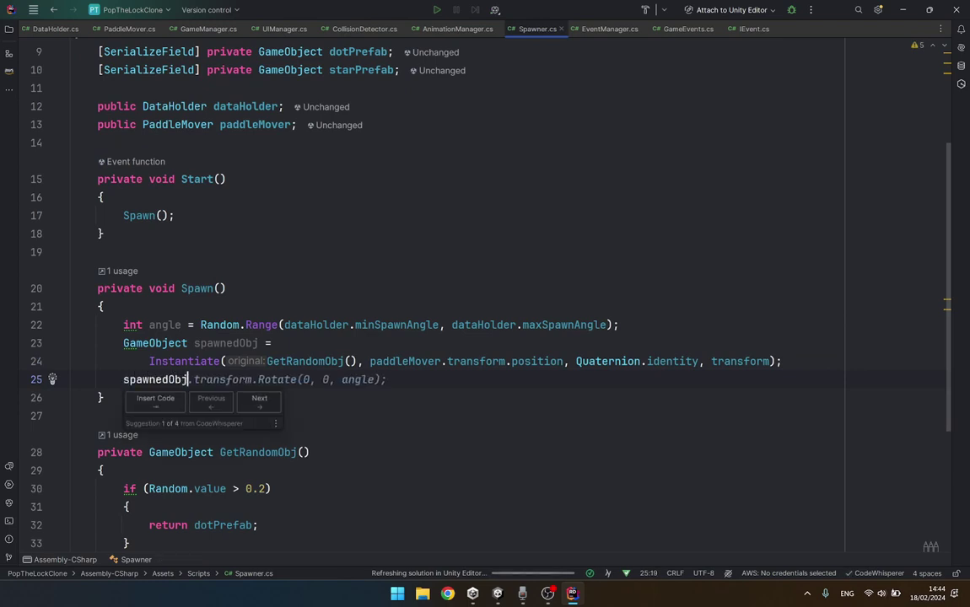
type(".tra")
key("Tab")
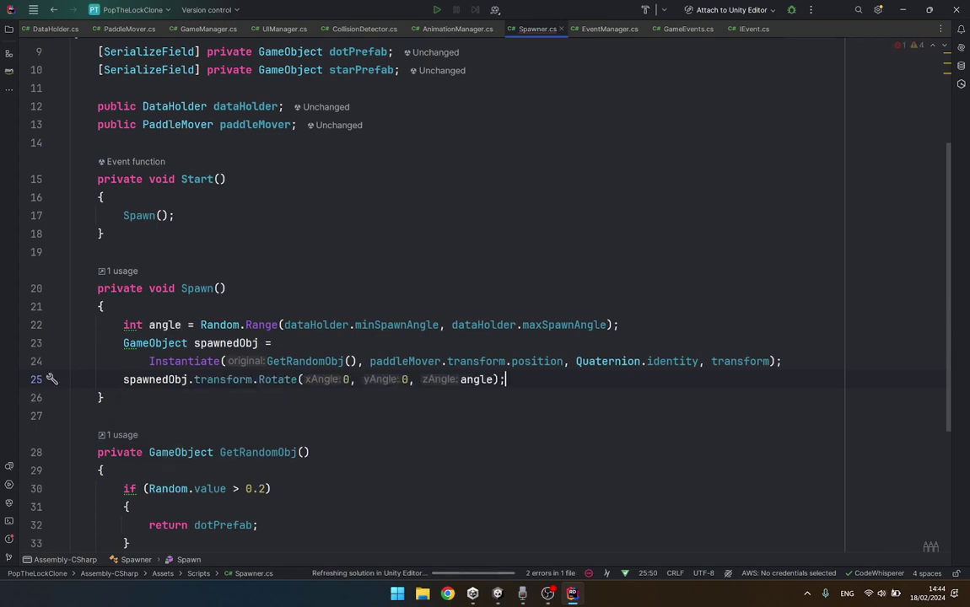
key("Left")
key("shift+Left")
key("shift+Left")
key("shift+Left")
key("shift+Left")
key("shift+Left")
key("shift+Left")
key("shift+Left")
key("shift+Left")
key("shift+Left")
key("ctrl+shift+Left")
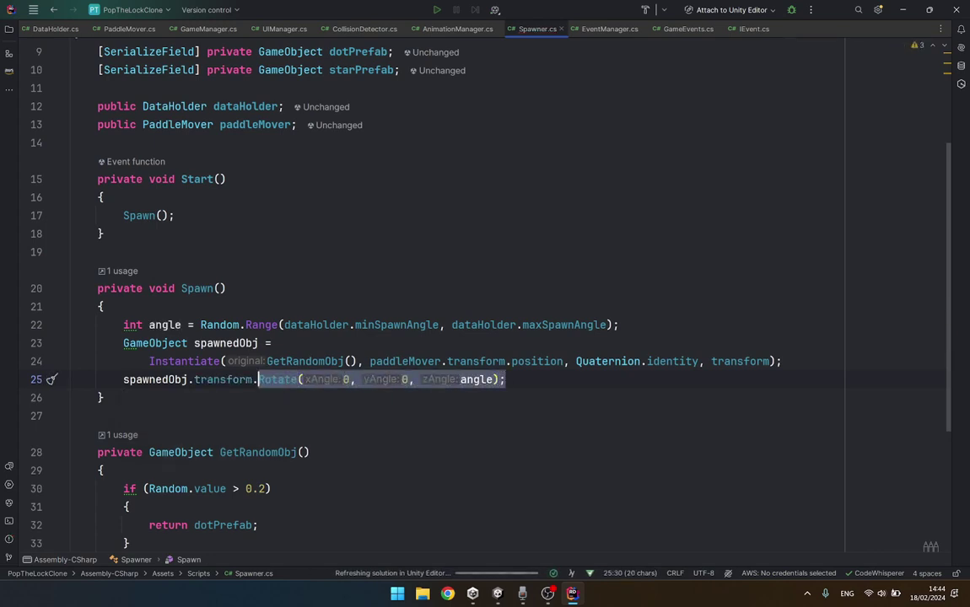
type("Rot")
key("Down")
key("Return")
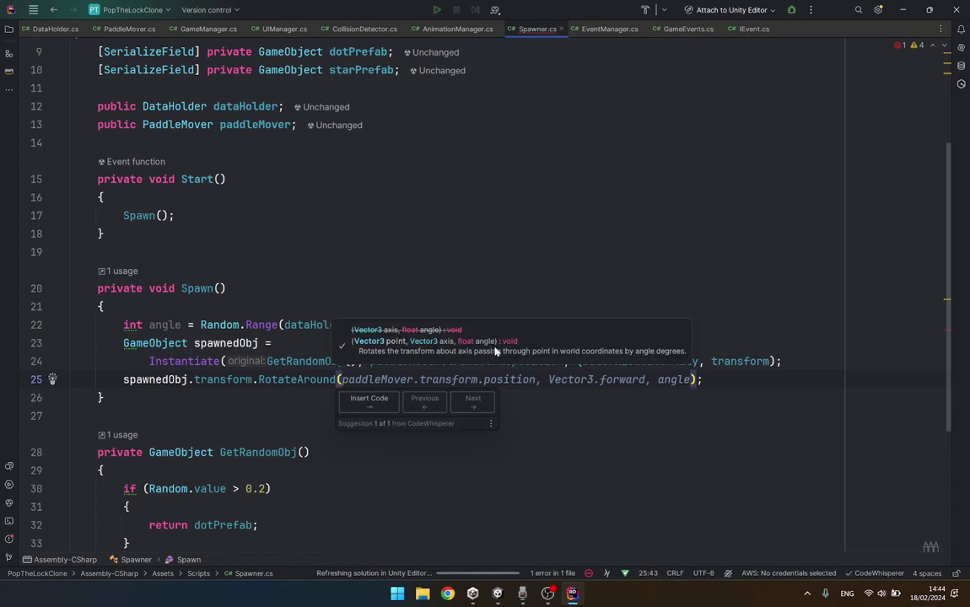
type("tra")
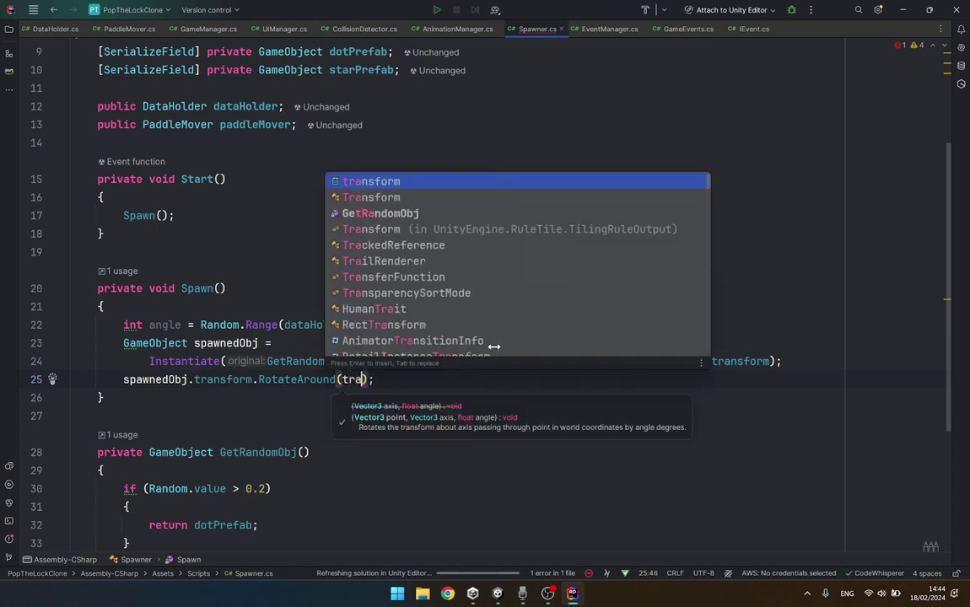
type("nsform.pos")
key("Return")
Use Vector3.forward as the RotateAround axis.
type(",")
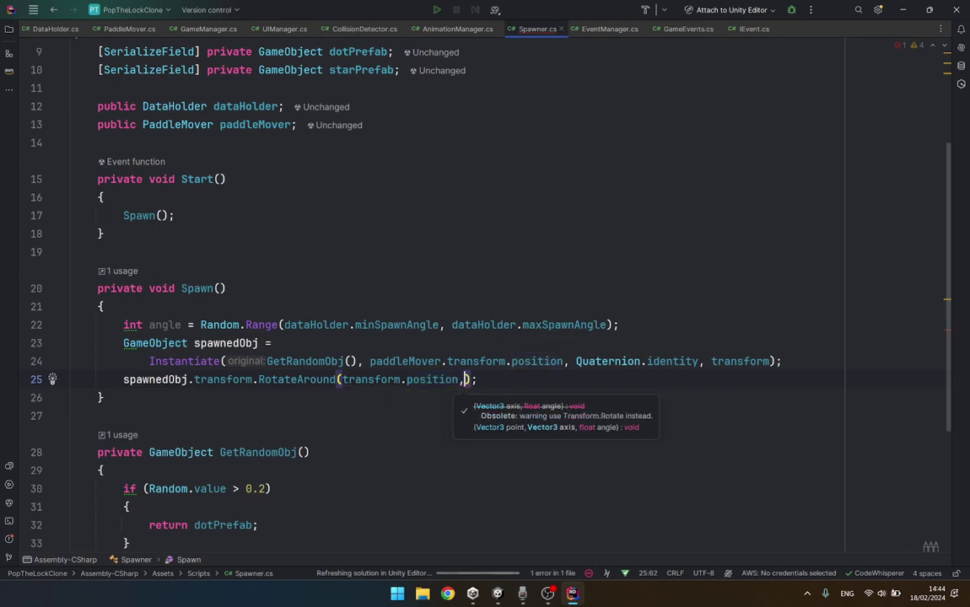
type("pad")
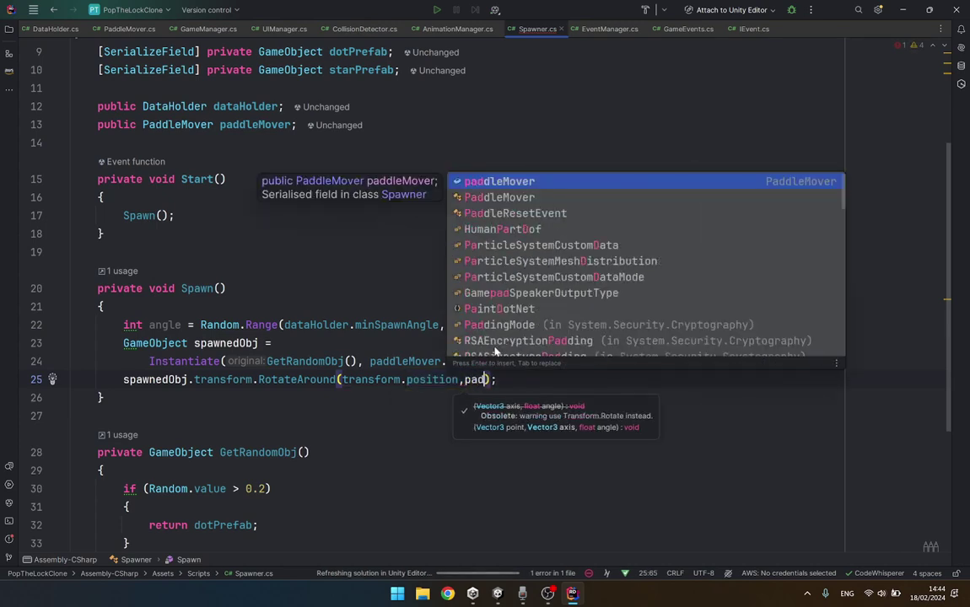
key("Return")
type(".")
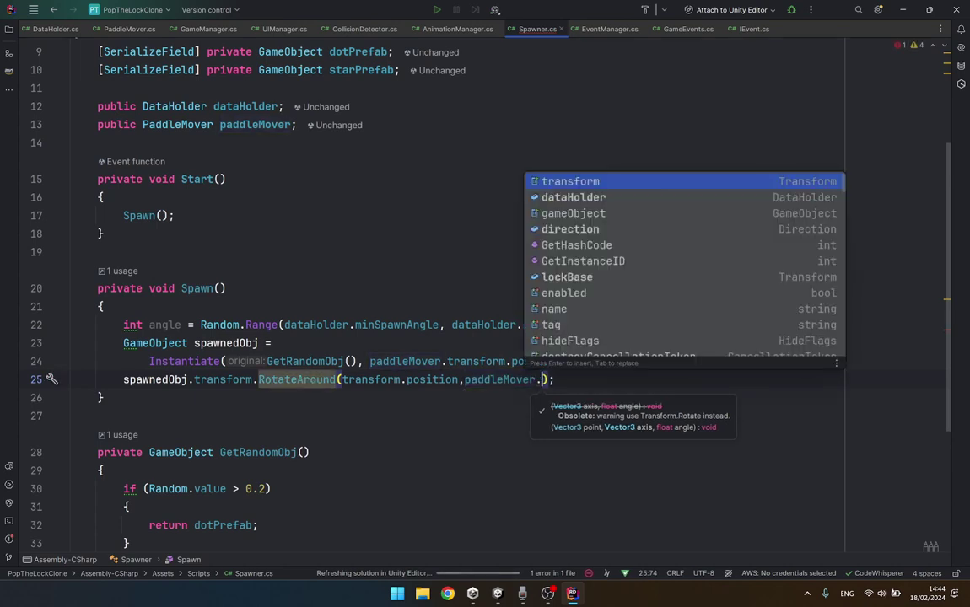
key("BackSpace")
key("BackSpace")
key("BackSpace")
key("BackSpace")
key("BackSpace")
key("BackSpace")
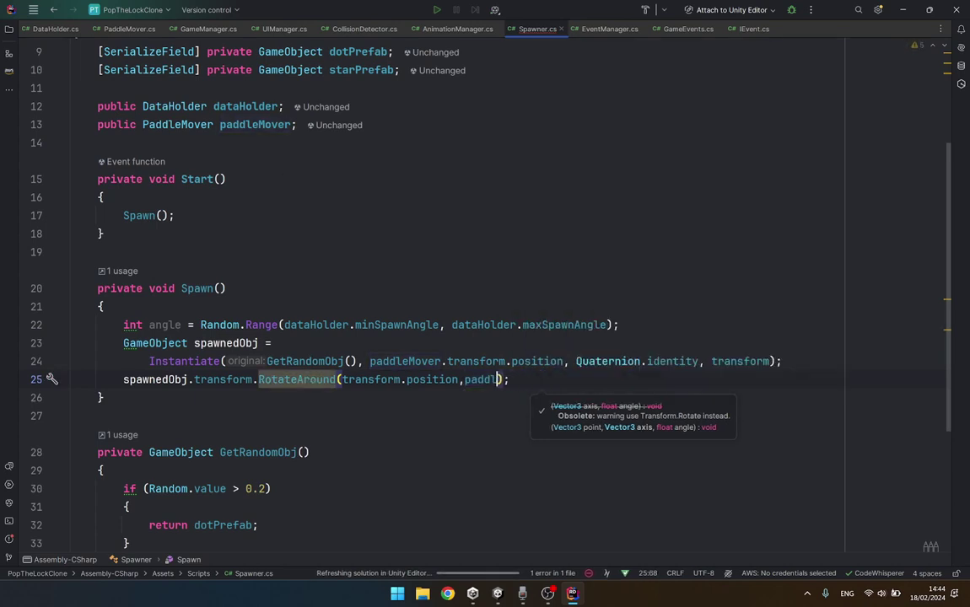
key("BackSpace")
key("BackSpace")
key("BackSpace")
key("BackSpace")
type("Vec")
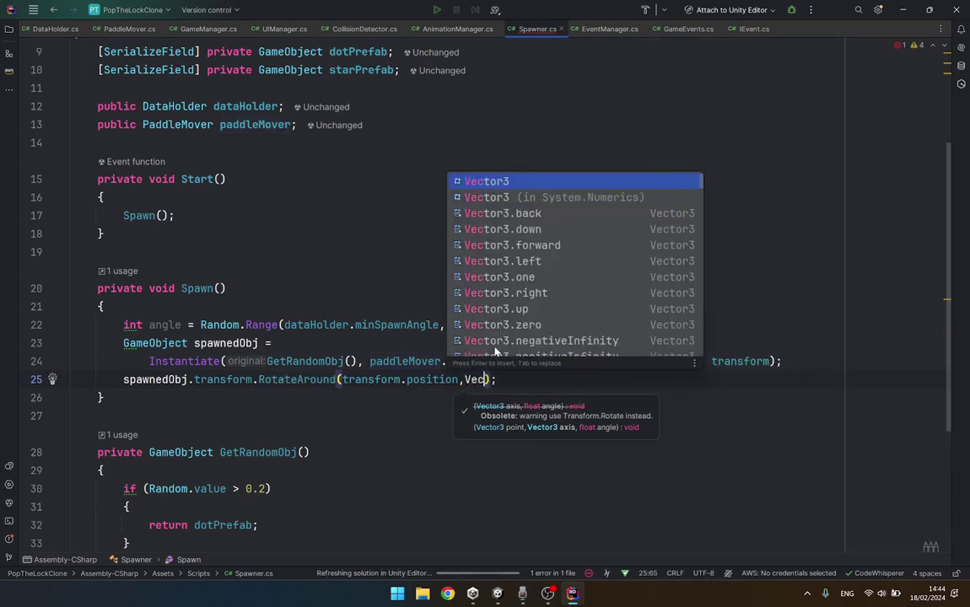
key("Return")
type(".fo")
key("Return")
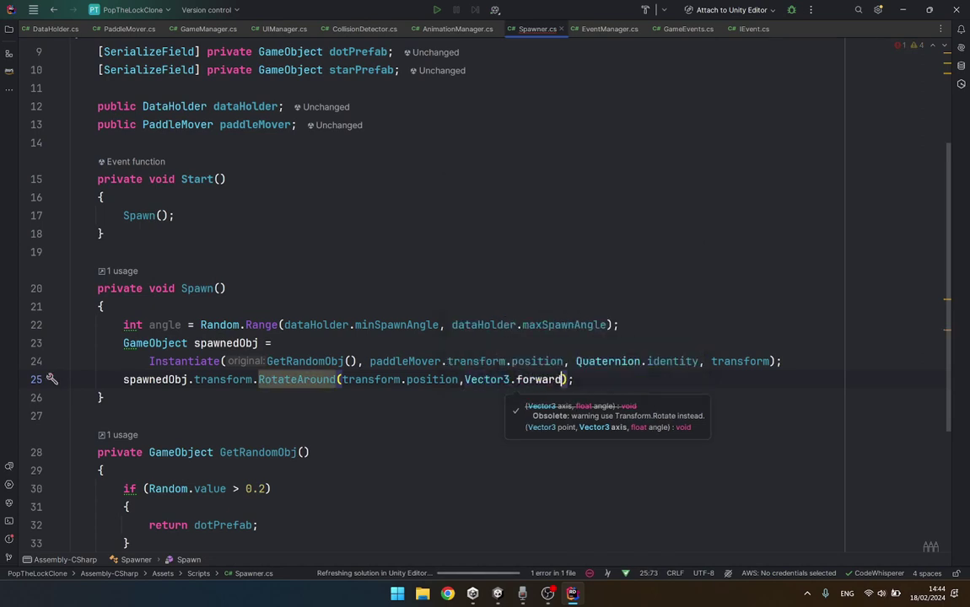
Set the rotation angle to (int)paddleMover.direction * angle, then return to Unity.
type(",")
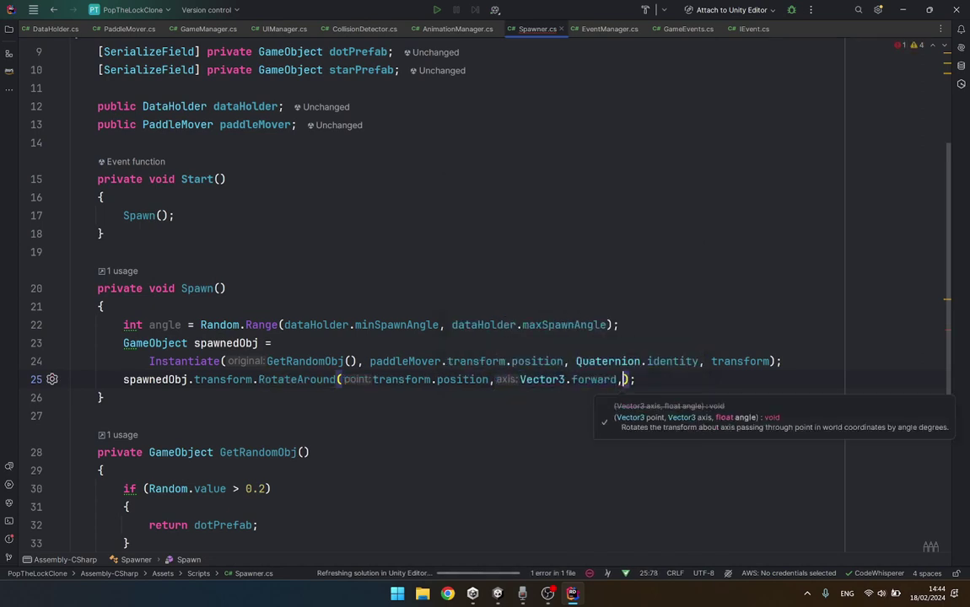
type("pa")
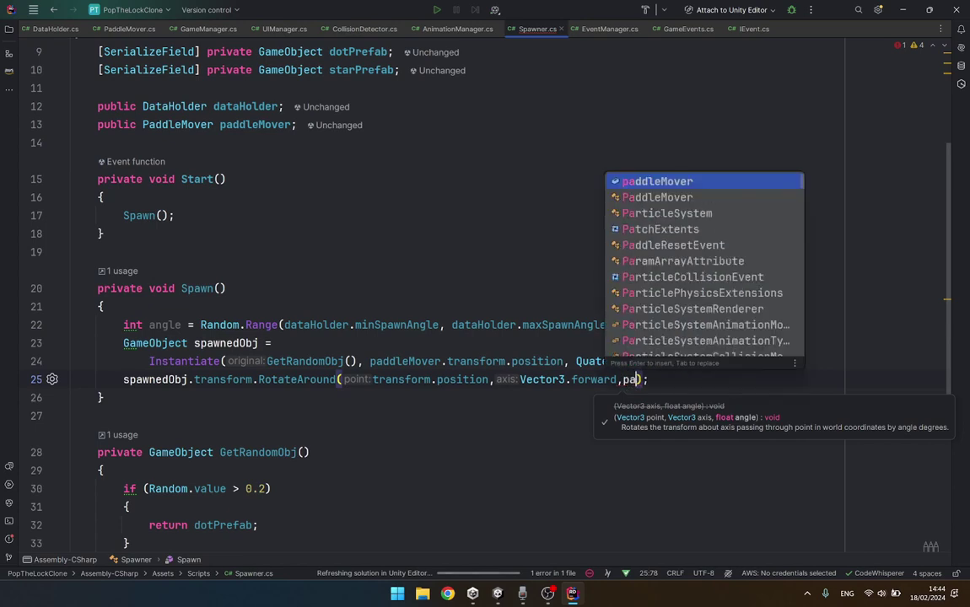
type("d")
key("Return")
type(".")
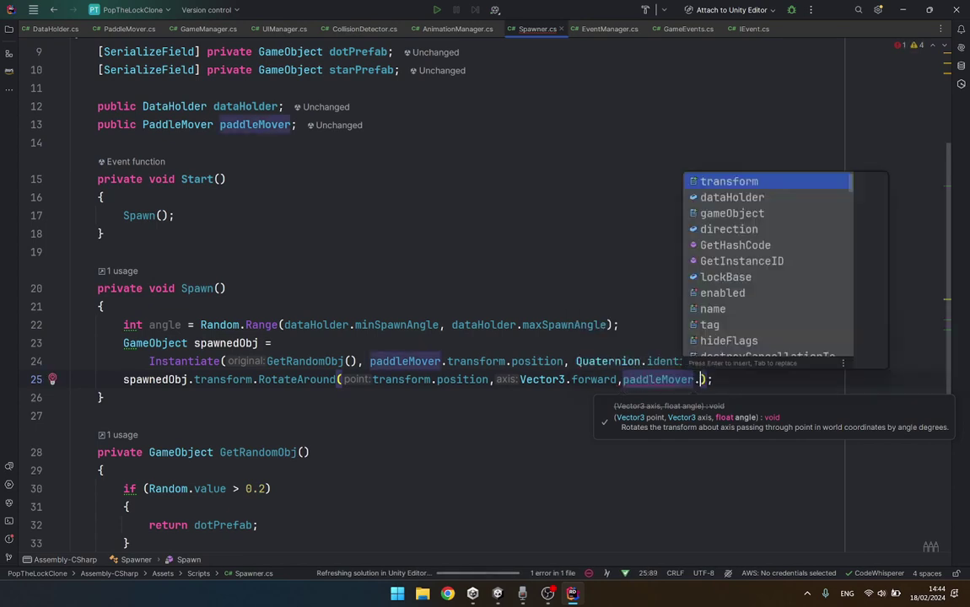
type("di")
key("Return")
left_click(624, 379)
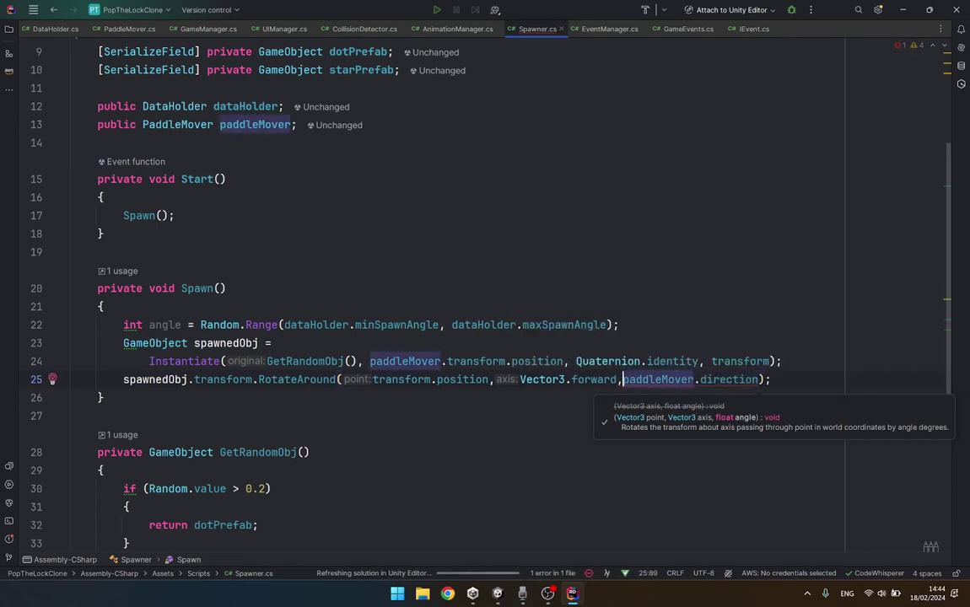
type("(int)")
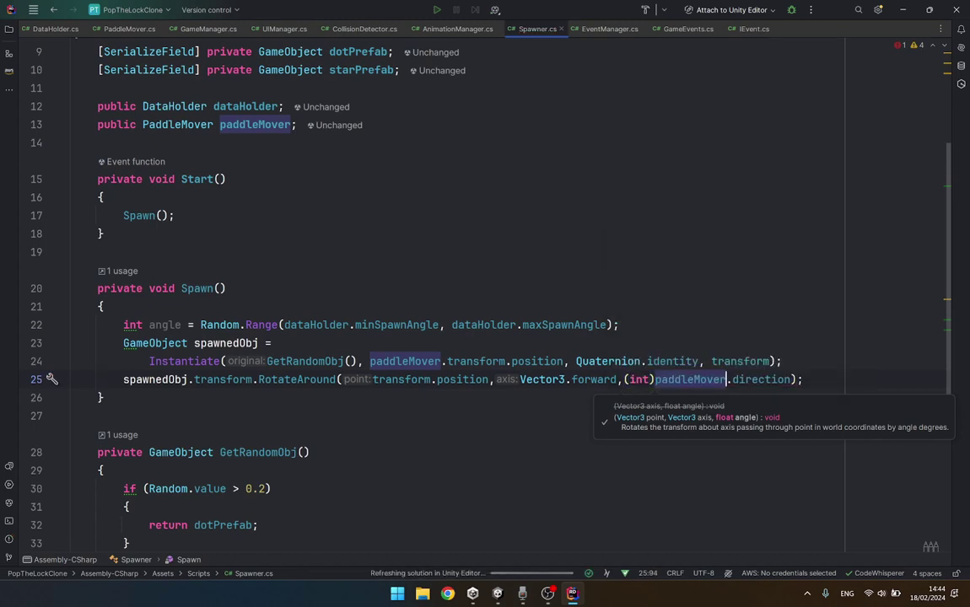
left_click(790, 380)
type("* ")
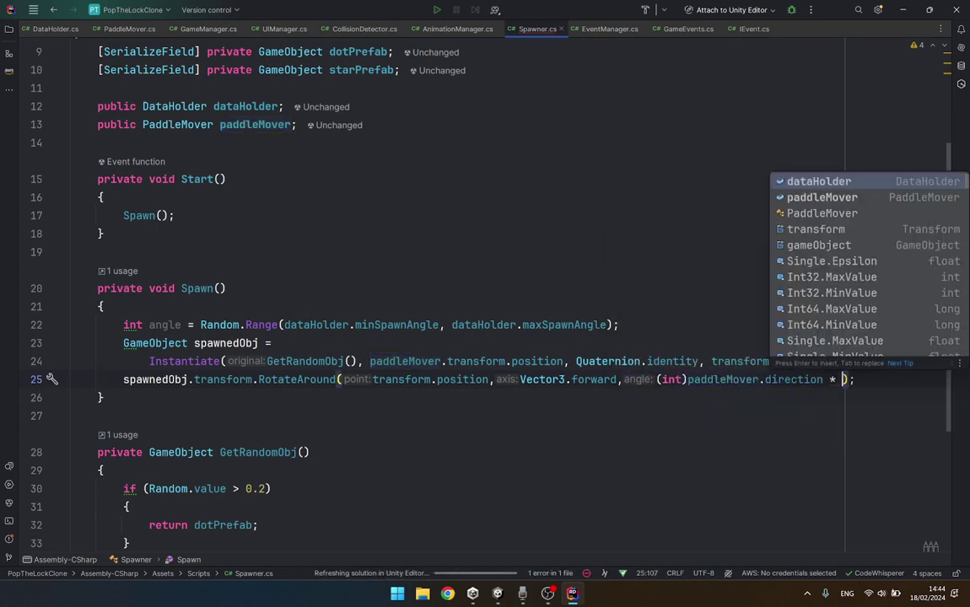
type("an")
key("Return")
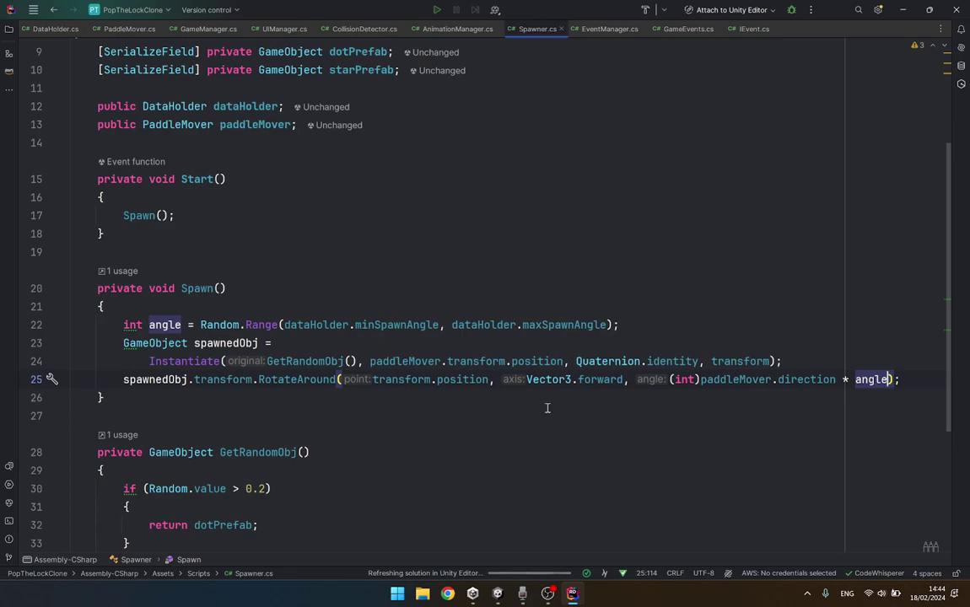
key("alt+Tab")
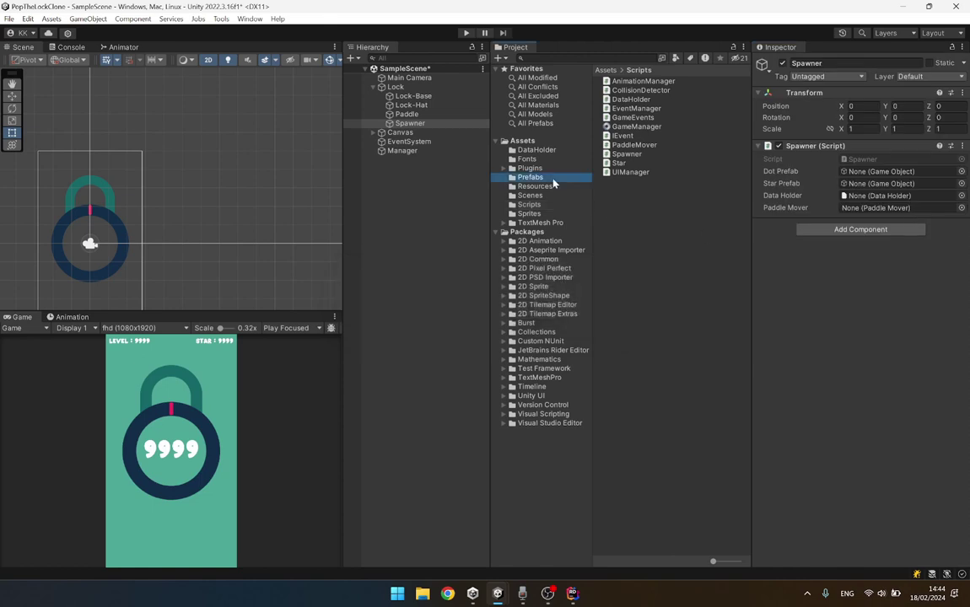
Assign Dot, Star, DataHolder and Paddle to the Spawner's fields and enter Play mode.
left_click(529, 177)
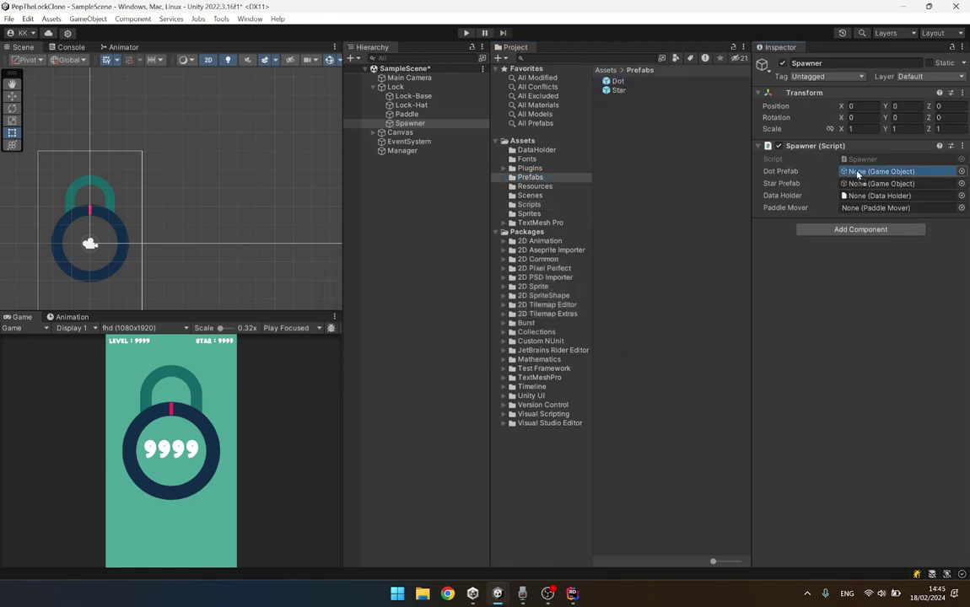
left_click_drag(613, 84, 869, 172)
left_click_drag(619, 90, 851, 183)
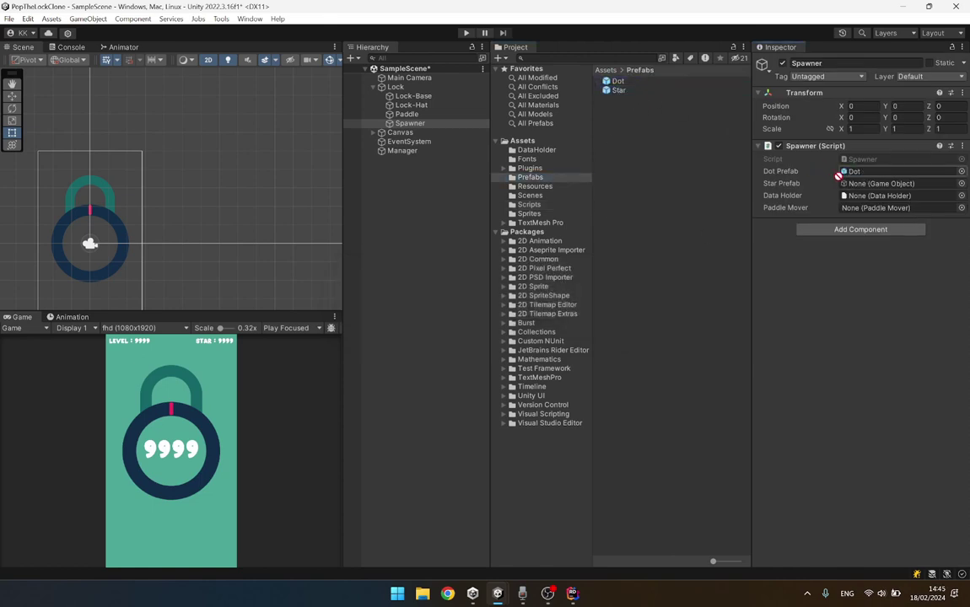
left_click(961, 195)
double_click(895, 235)
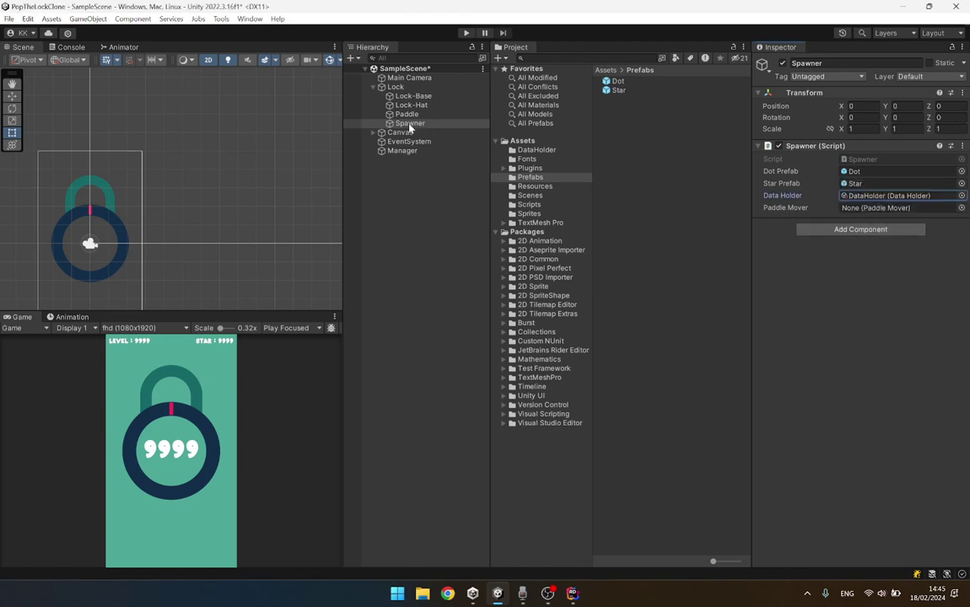
left_click_drag(407, 114, 866, 211)
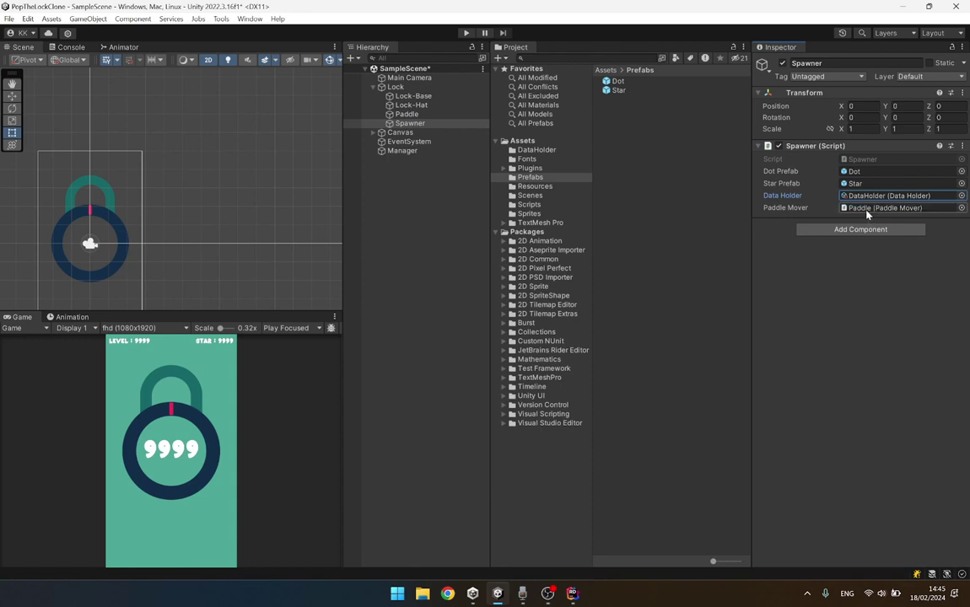
left_click(467, 33)
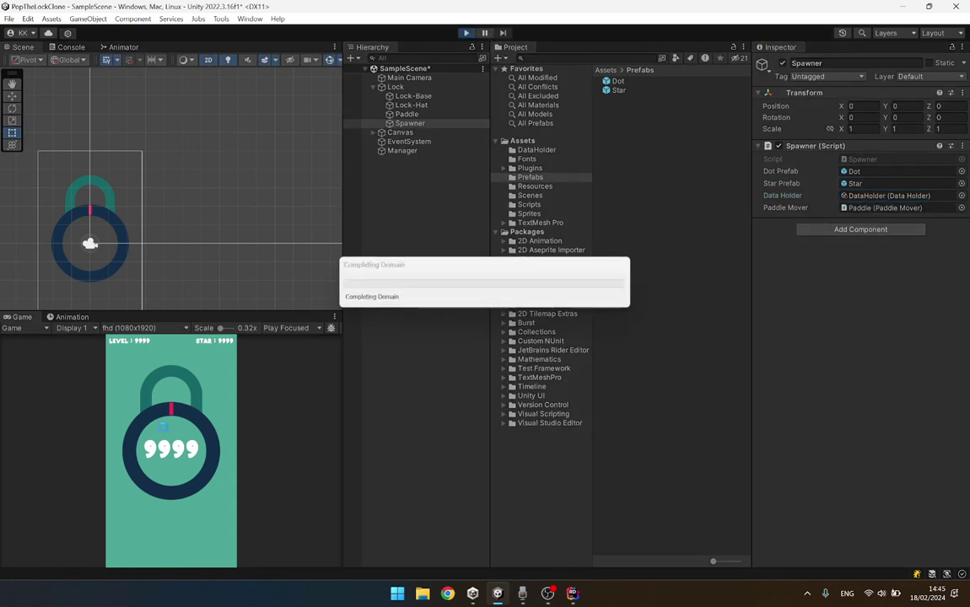
Pop the last dot to win the level, inspect the DataHolder asset, then stop play.
left_click(200, 424)
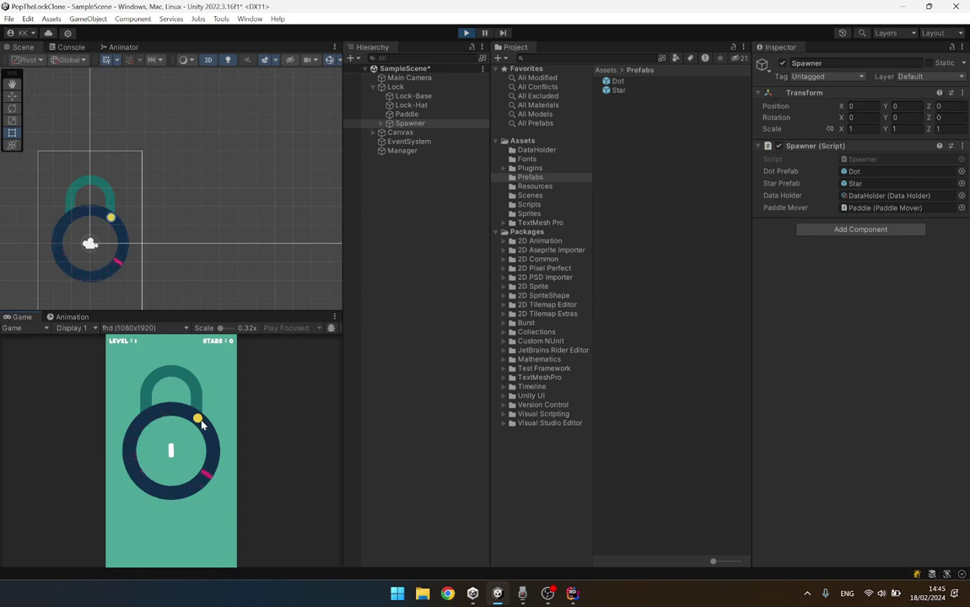
left_click(194, 422)
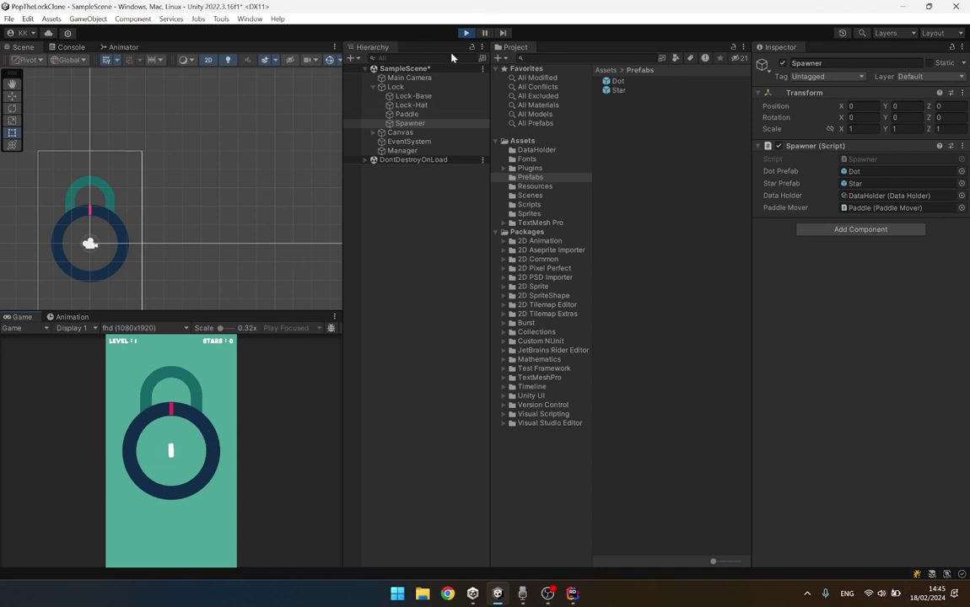
left_click(542, 151)
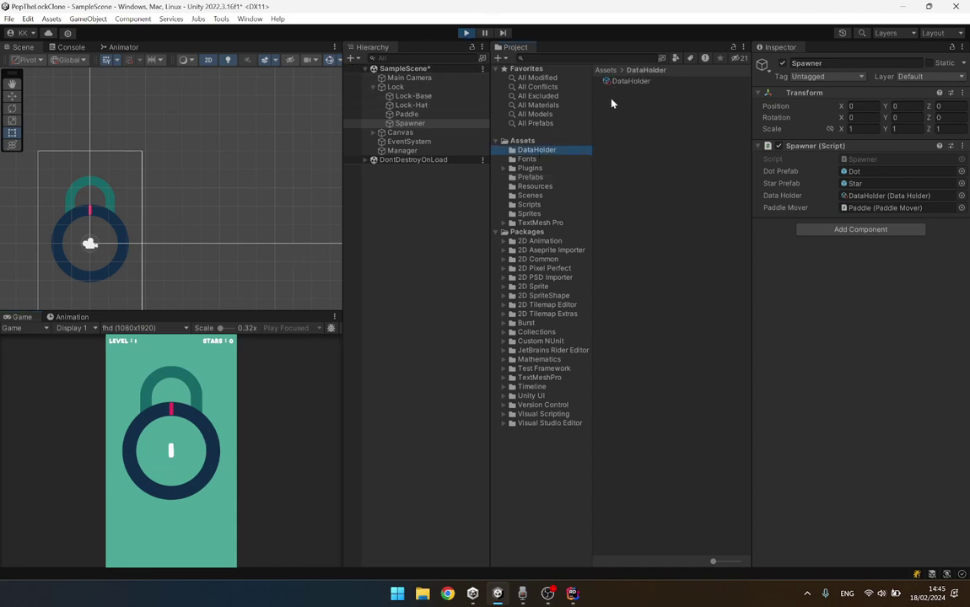
left_click(627, 85)
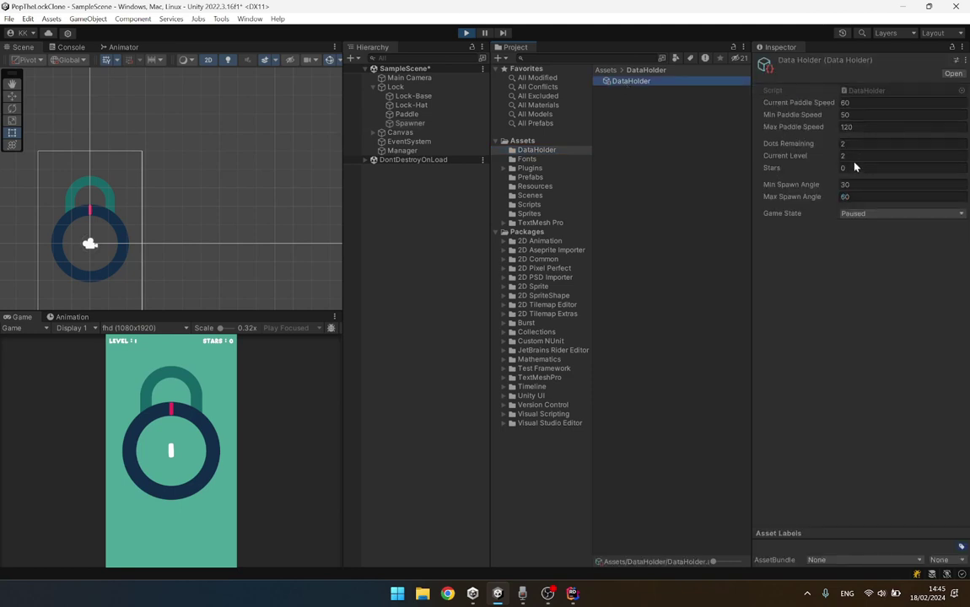
left_click(468, 33)
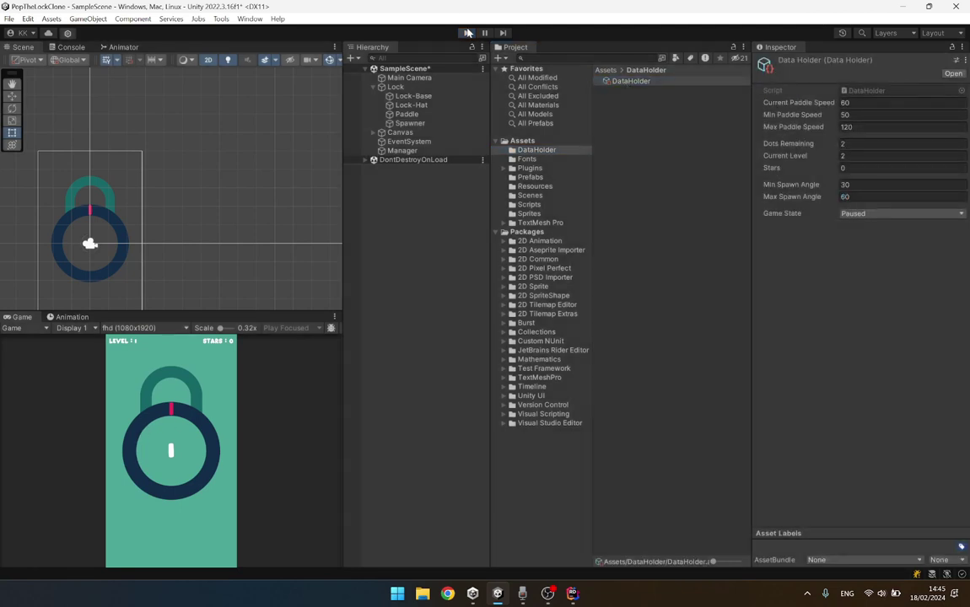
left_click(572, 593)
In AnimationManager.cs, open a new line after ResetLevel in the OnComplete callback.
left_click(374, 380)
scroll(384, 379, "down", 4)
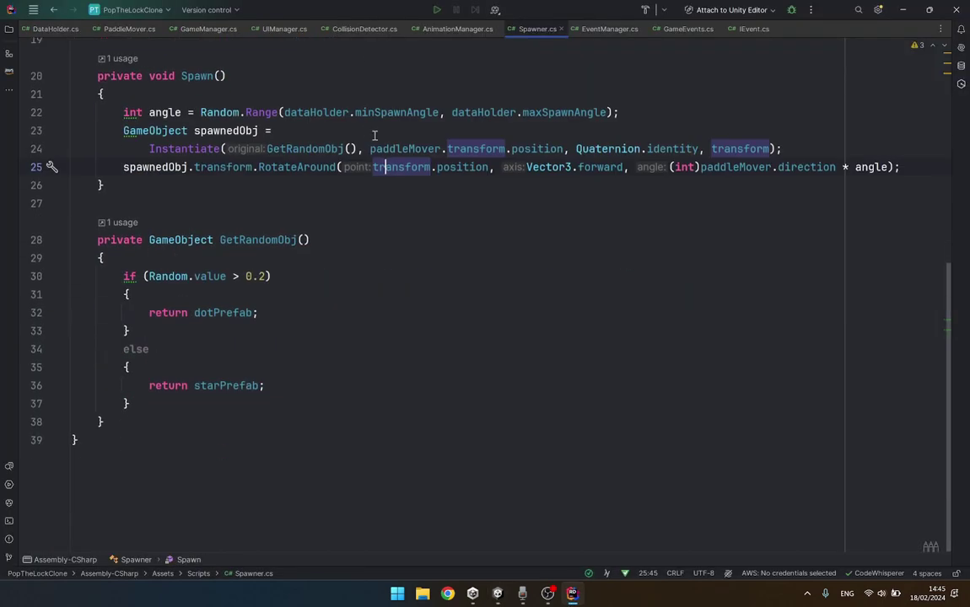
left_click(455, 29)
scroll(382, 354, "down", 3)
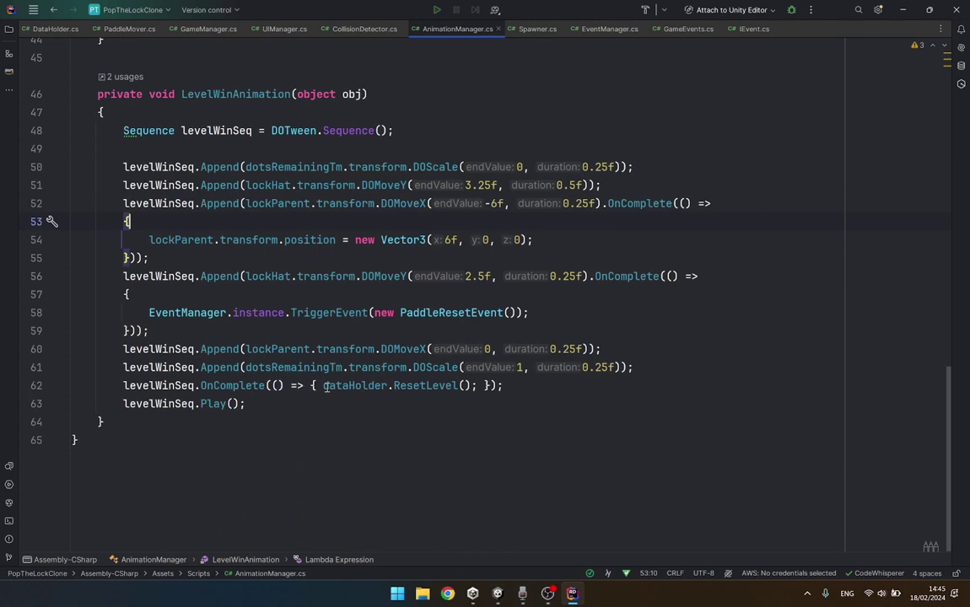
left_click_drag(324, 385, 473, 385)
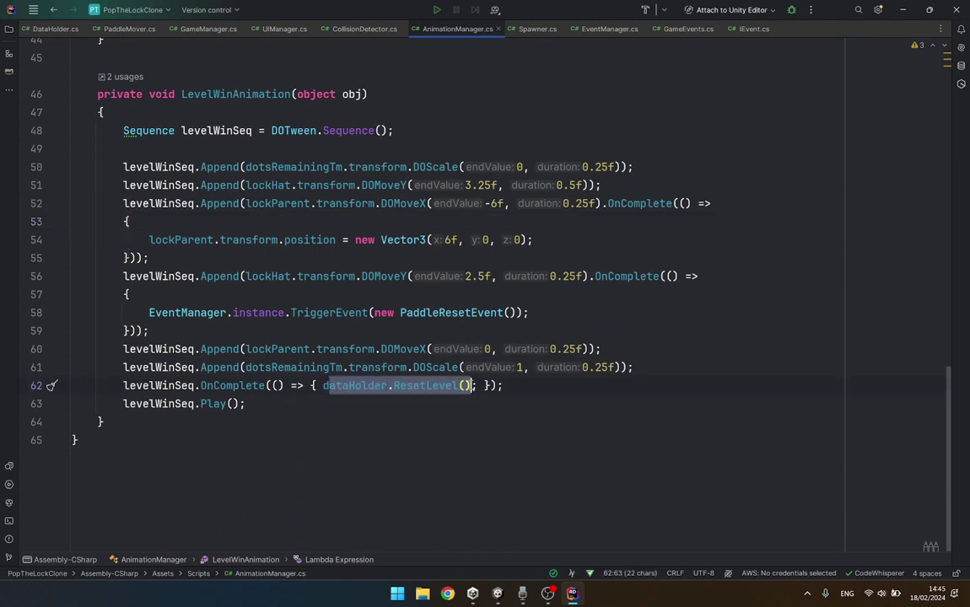
key("Right")
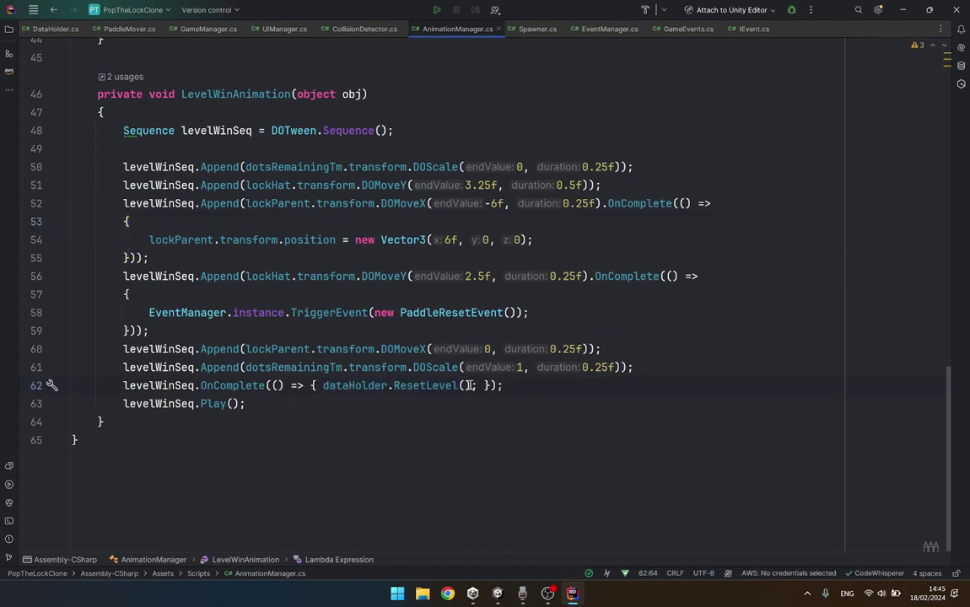
key("Return")
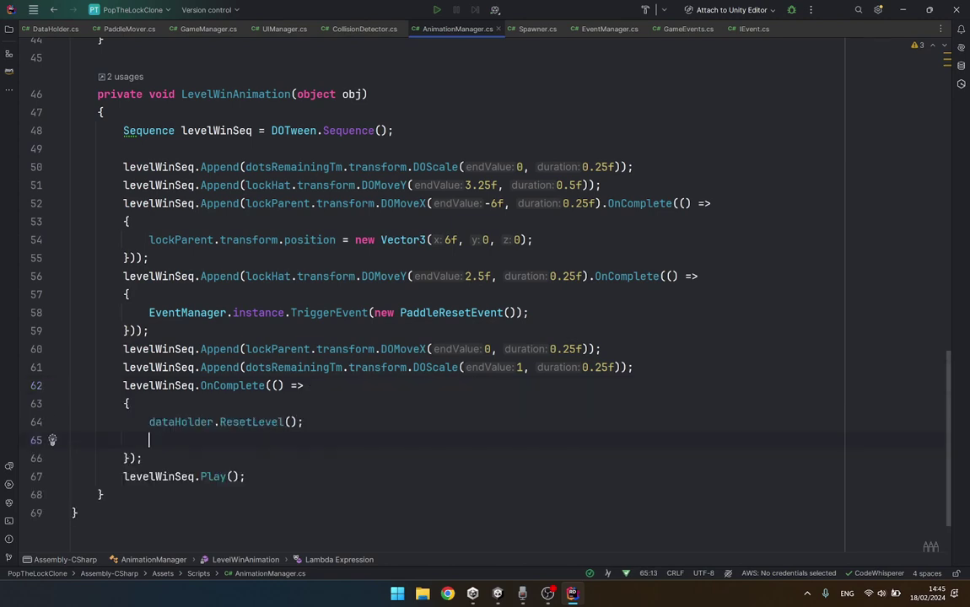
Add EventManager.instance.TriggerEvent(new LevelWinEvent()) there and save the script.
type("Eve")
key("Down")
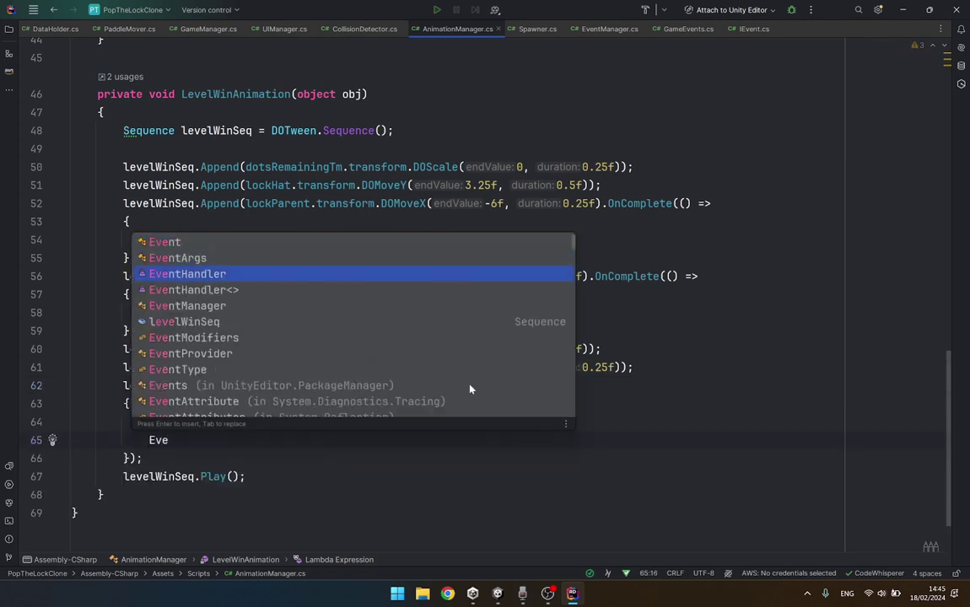
key("Down")
key("Down")
key("Return")
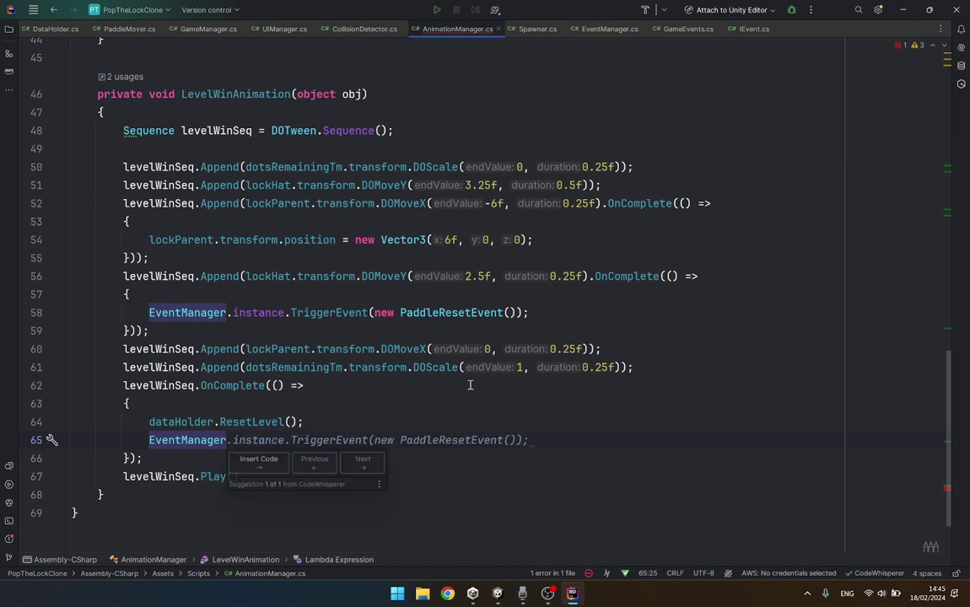
key("Tab")
key("ctrl+shift+Left")
key("ctrl+shift+Left")
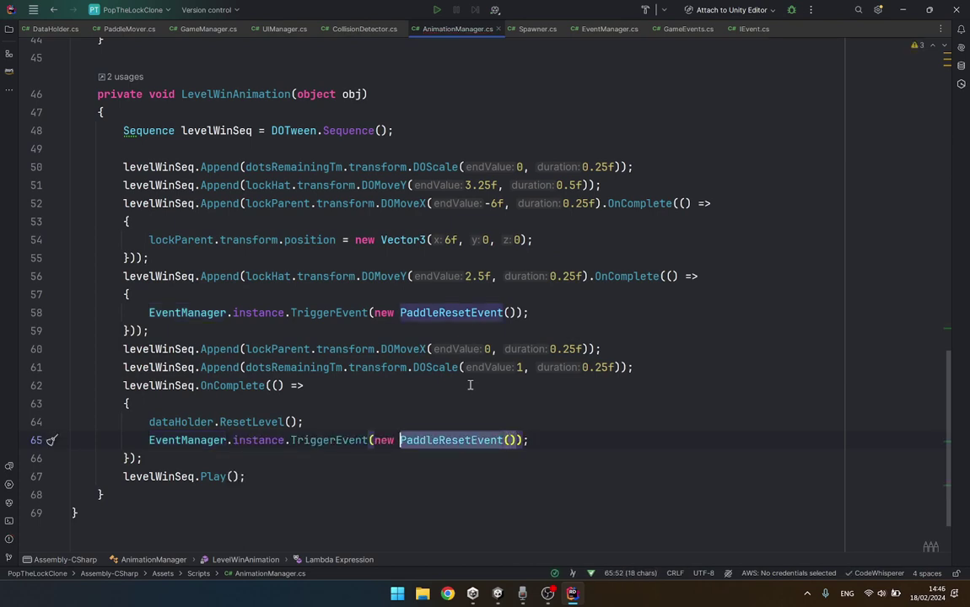
type("Leve")
key("Return")
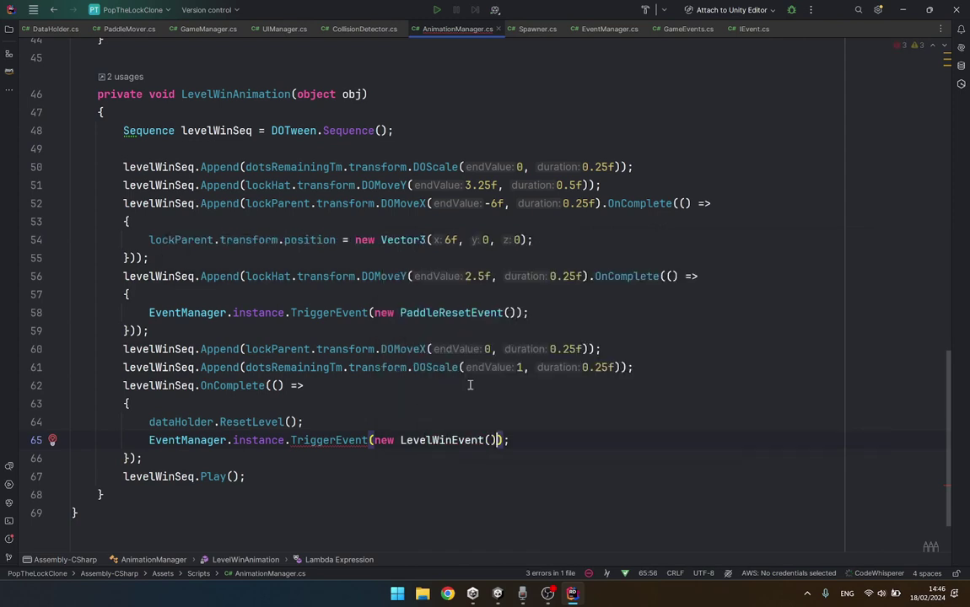
key("ctrl+s")
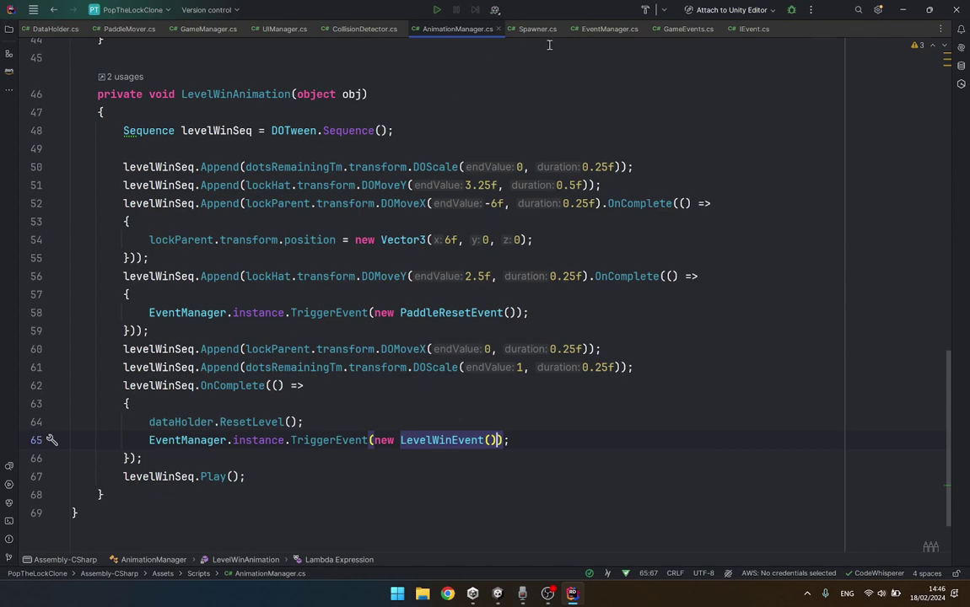
Review CollisionDetector.cs, including the StopGame call in OnLevelWin.
left_click(328, 31)
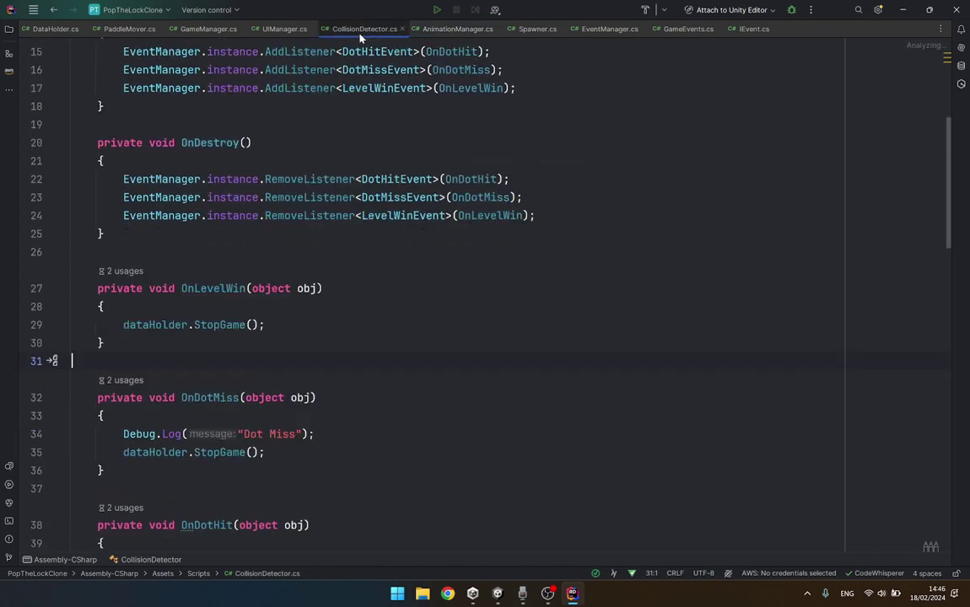
double_click(211, 326)
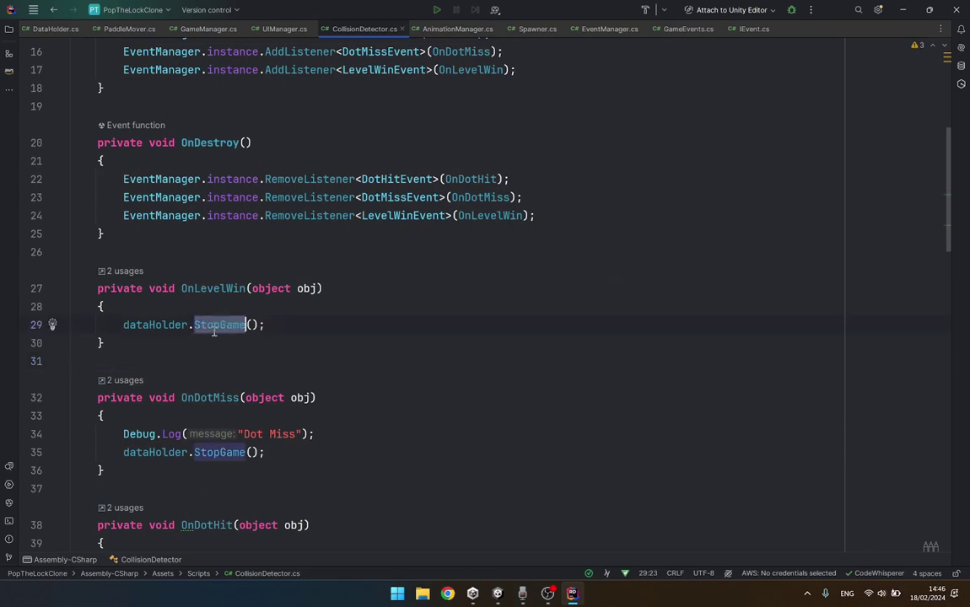
scroll(212, 335, "down", 4)
scroll(213, 335, "down", 1)
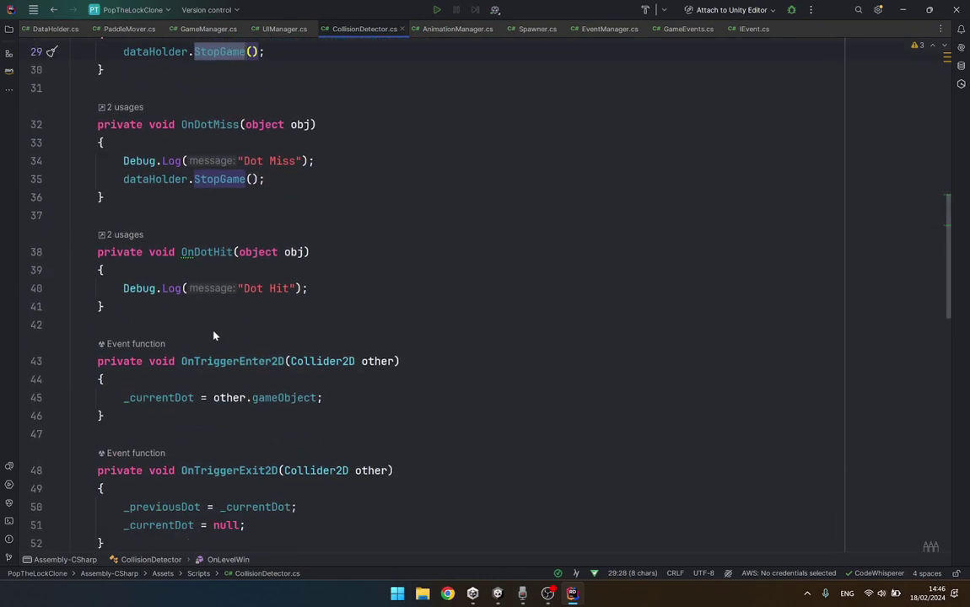
scroll(213, 336, "up", 2)
scroll(213, 335, "down", 1)
scroll(213, 336, "down", 2)
scroll(213, 336, "down", 4)
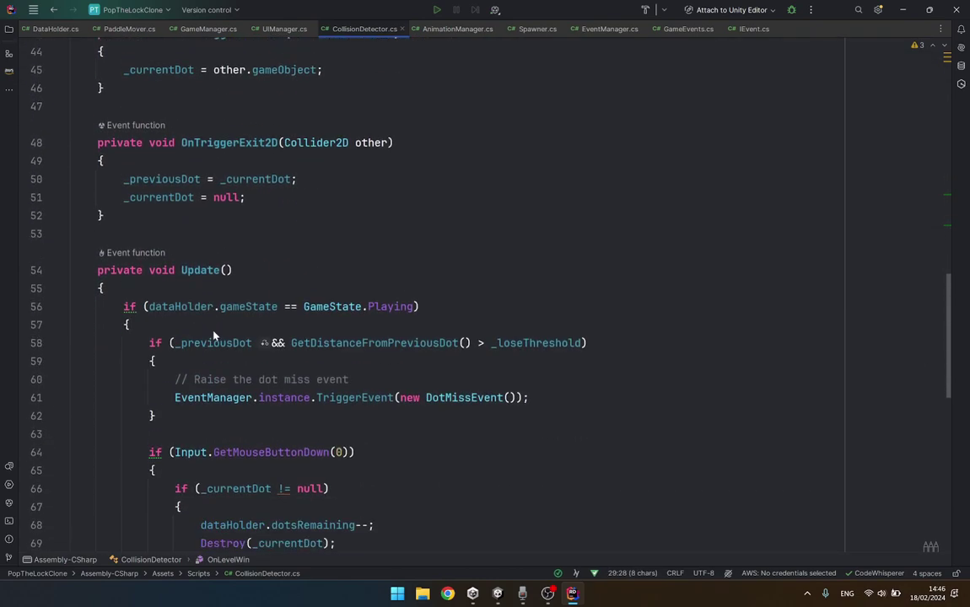
scroll(213, 335, "down", 2)
scroll(213, 335, "down", 2)
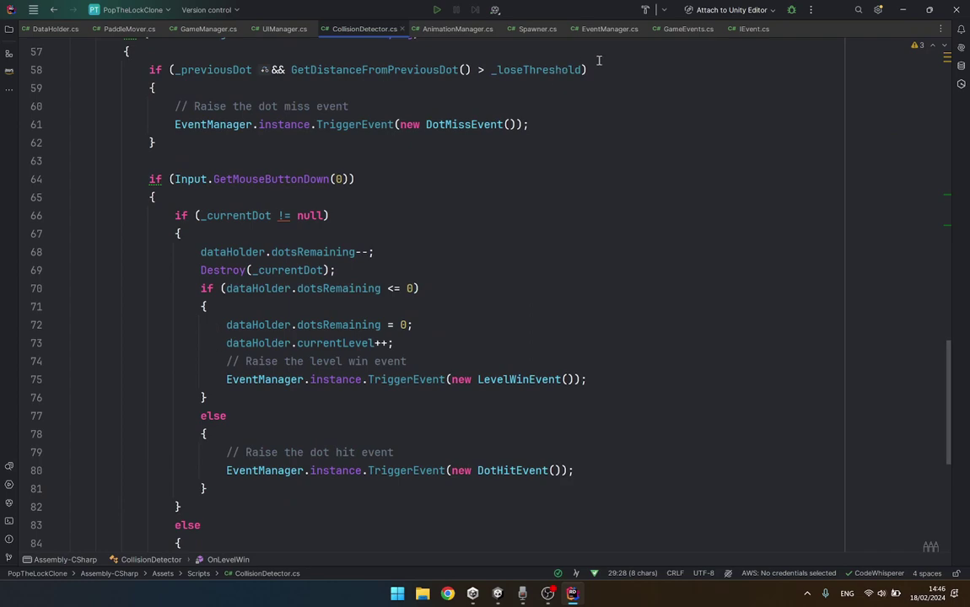
Check UIManager.cs's uses of EnableStartBtn and UpdateDotsRemainingTm.
left_click(261, 30)
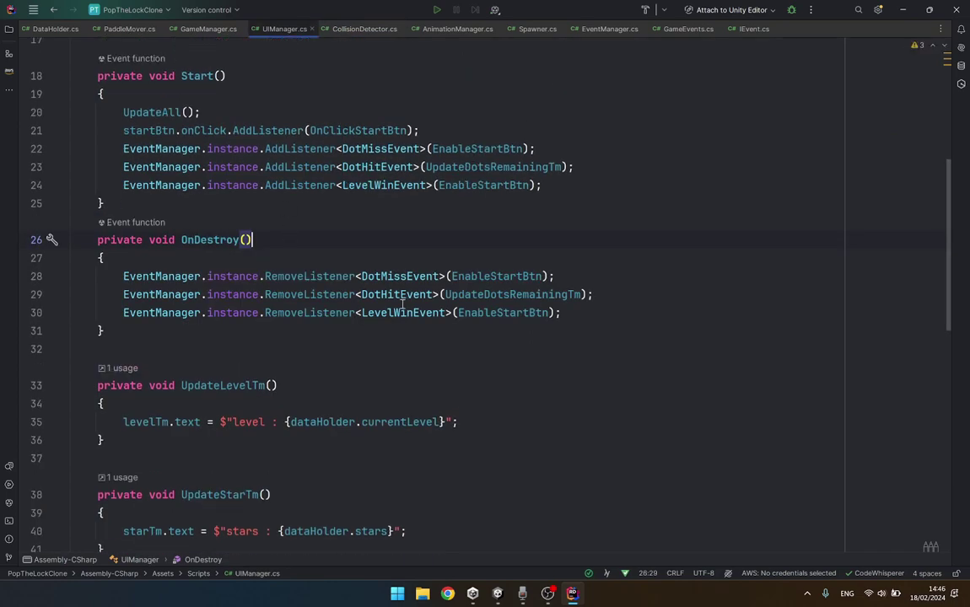
double_click(475, 315)
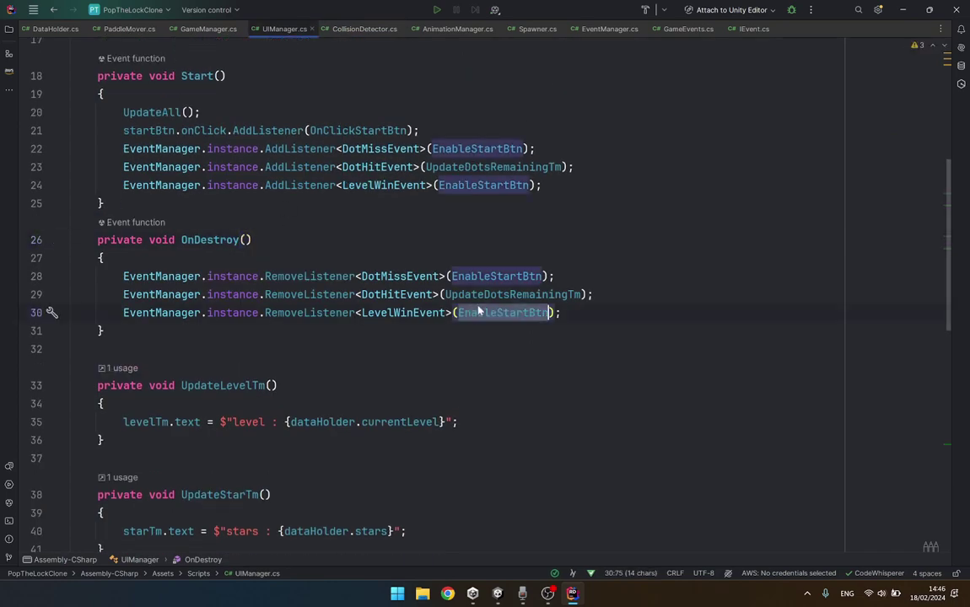
double_click(482, 295)
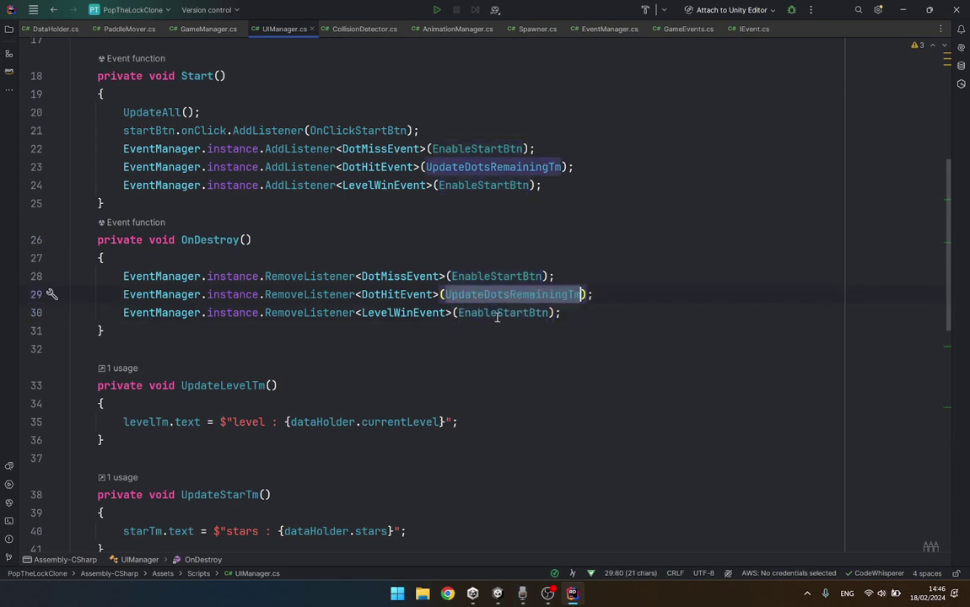
double_click(497, 314)
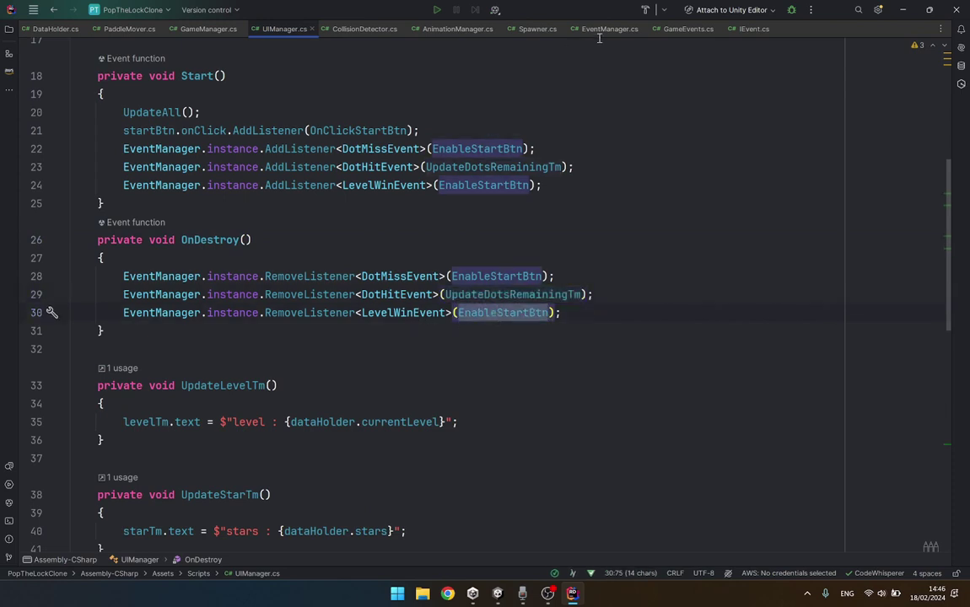
Undo the LevelWinEvent trigger in AnimationManager.cs, then bring UIManager.cs back up.
left_click(444, 32)
key("ctrl+z")
key("ctrl+z")
key("ctrl+z")
key("ctrl+z")
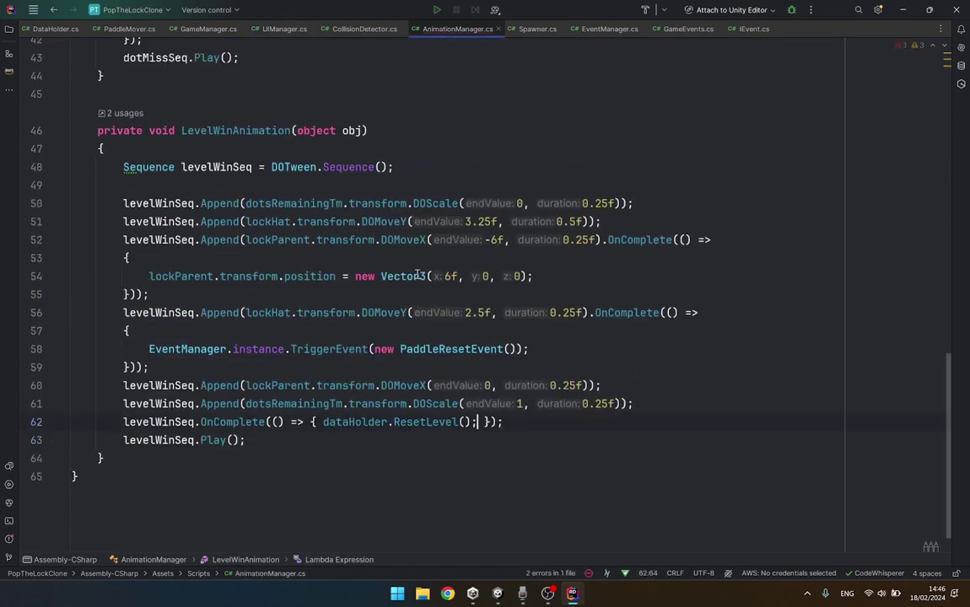
left_click(342, 31)
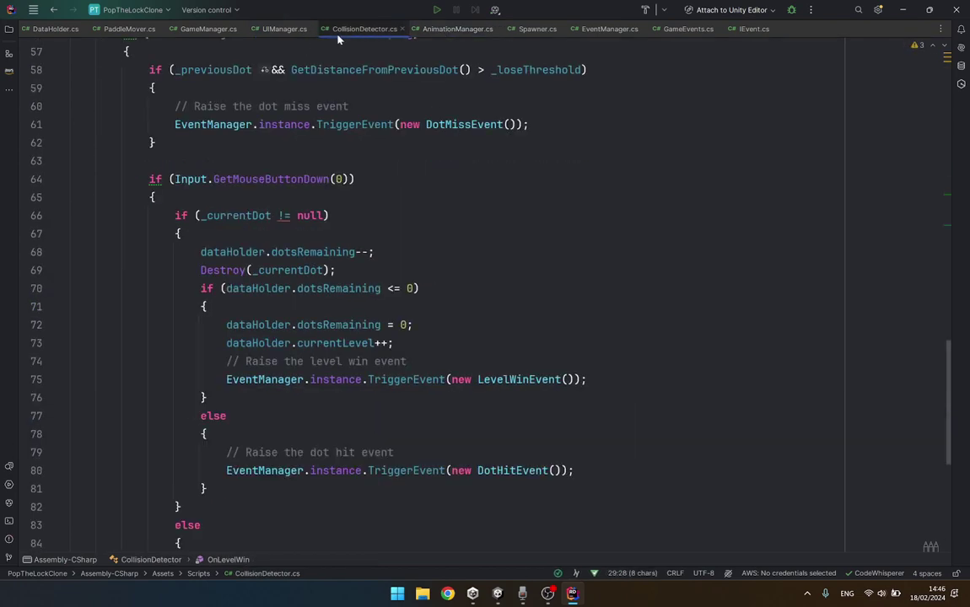
left_click(295, 32)
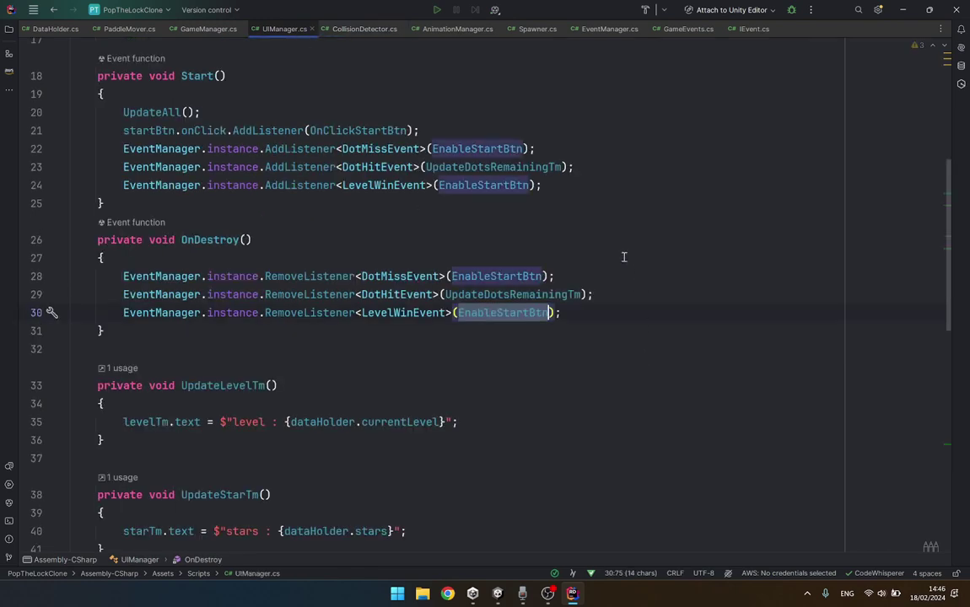
In Start, add EventManager.instance.AddListener<LevelWinEvent>(UpdateAll).
left_click(632, 193)
key("Return")
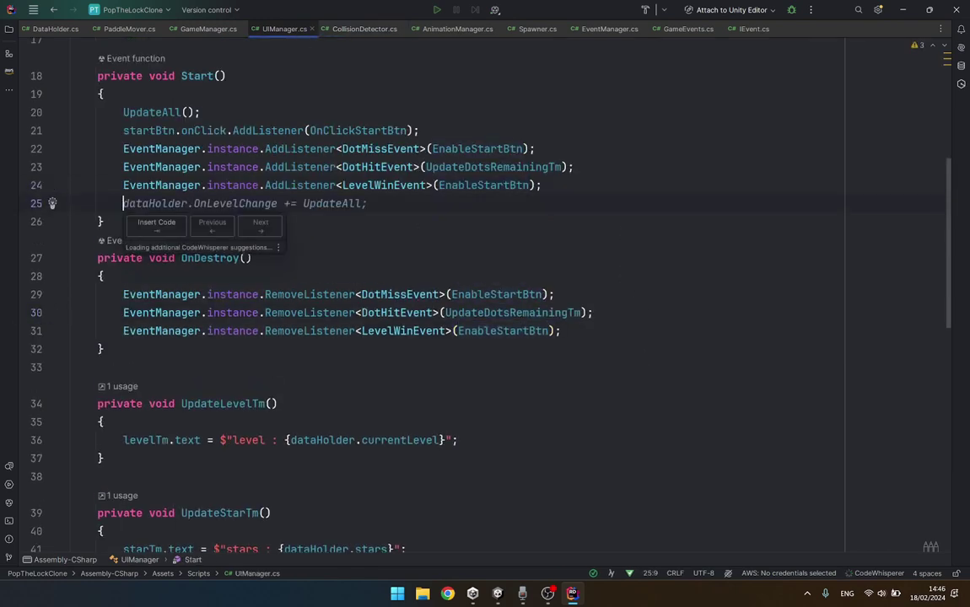
type("Eve")
key("Return")
type(".")
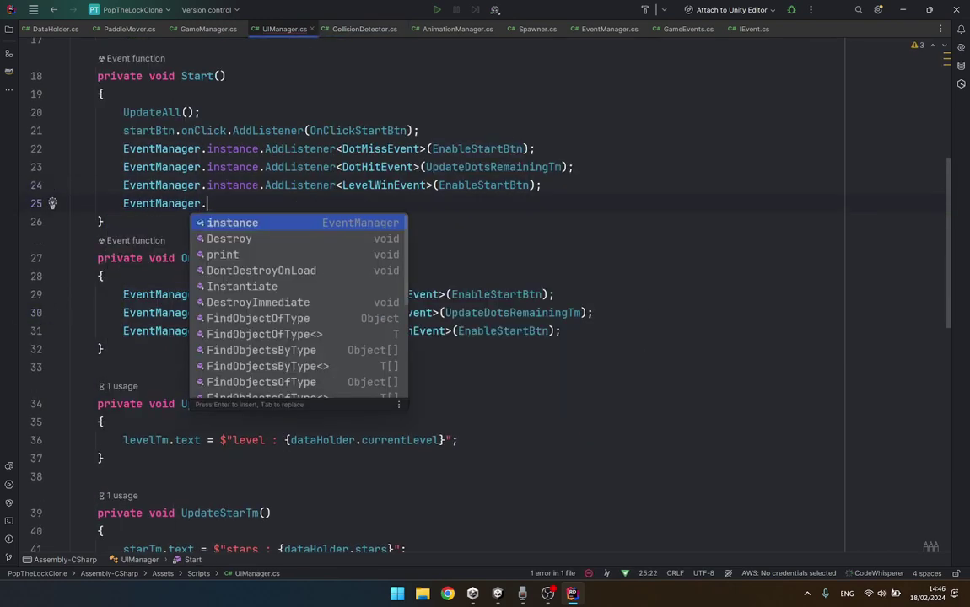
type("in")
key("Return")
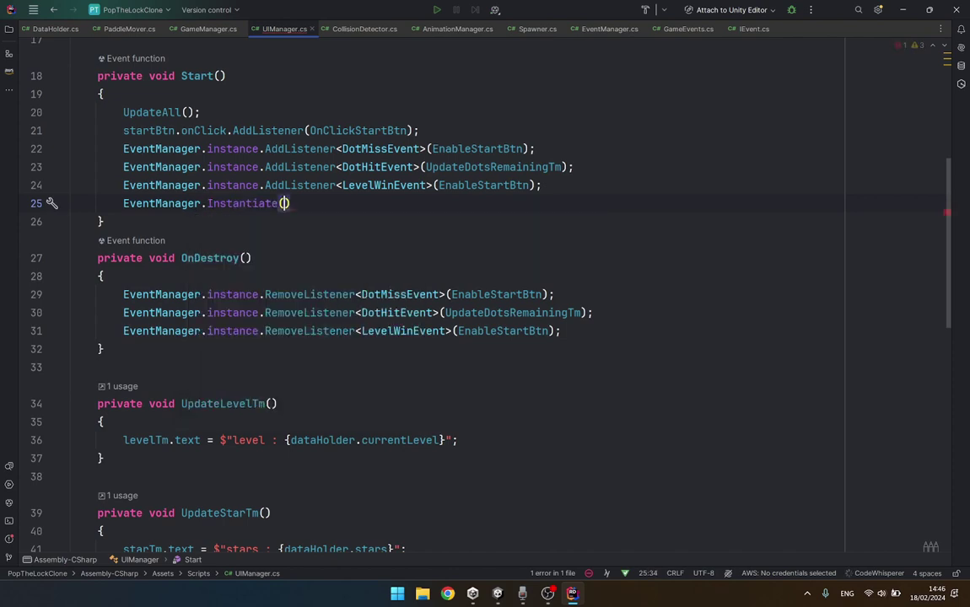
key("ctrl+z")
type("s")
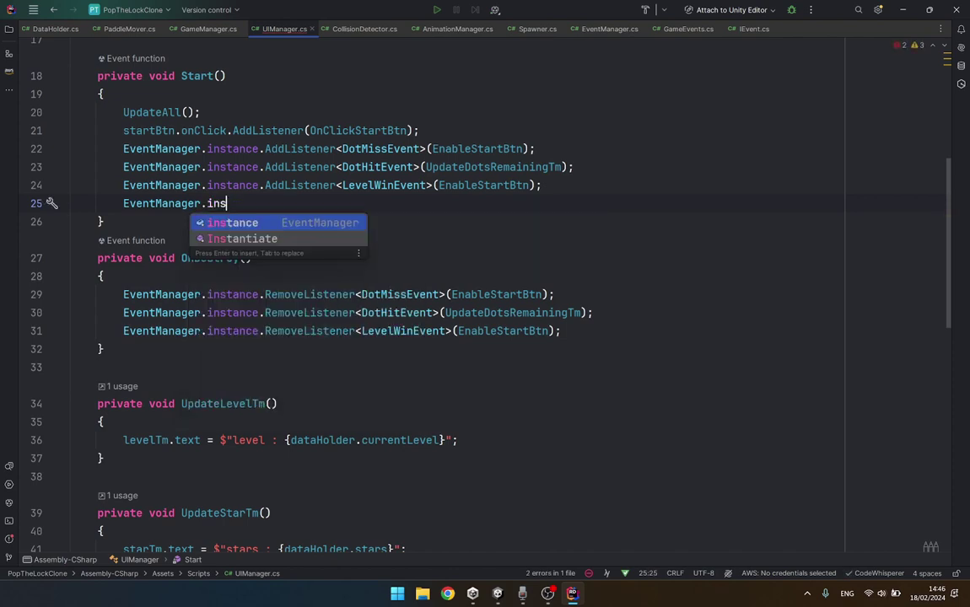
key("Return")
type(".ad")
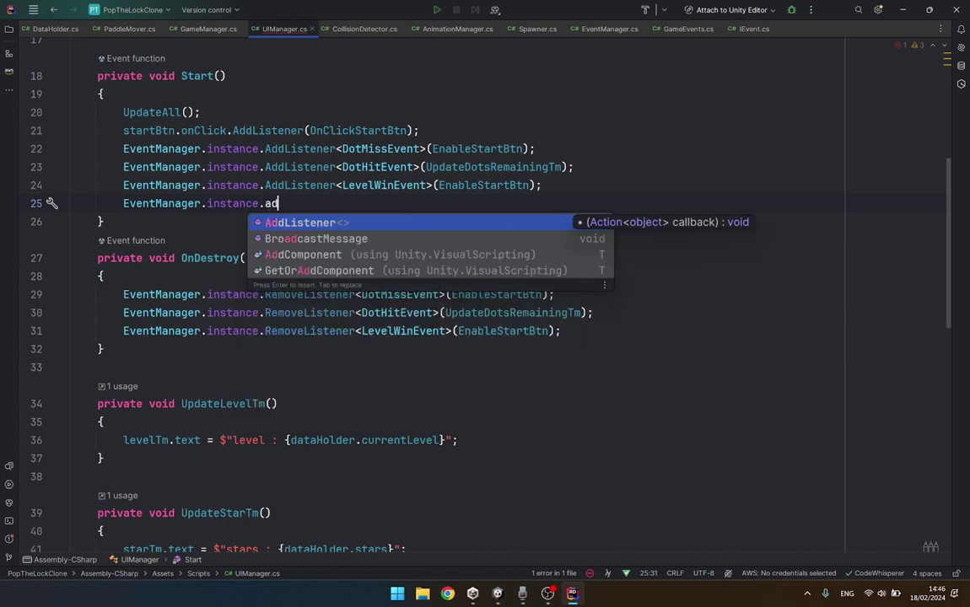
key("Return")
type("Lev")
key("Return")
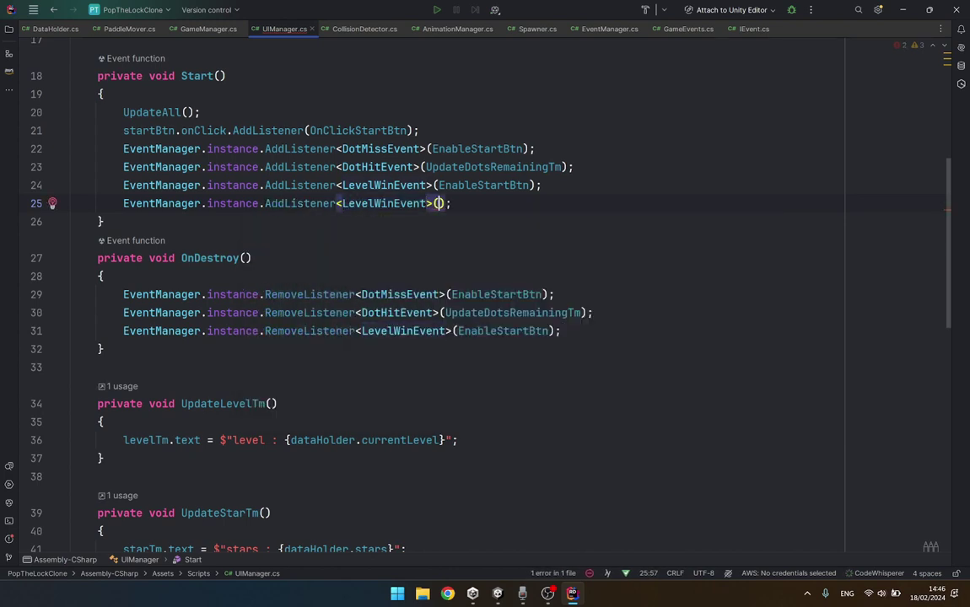
key("Tab")
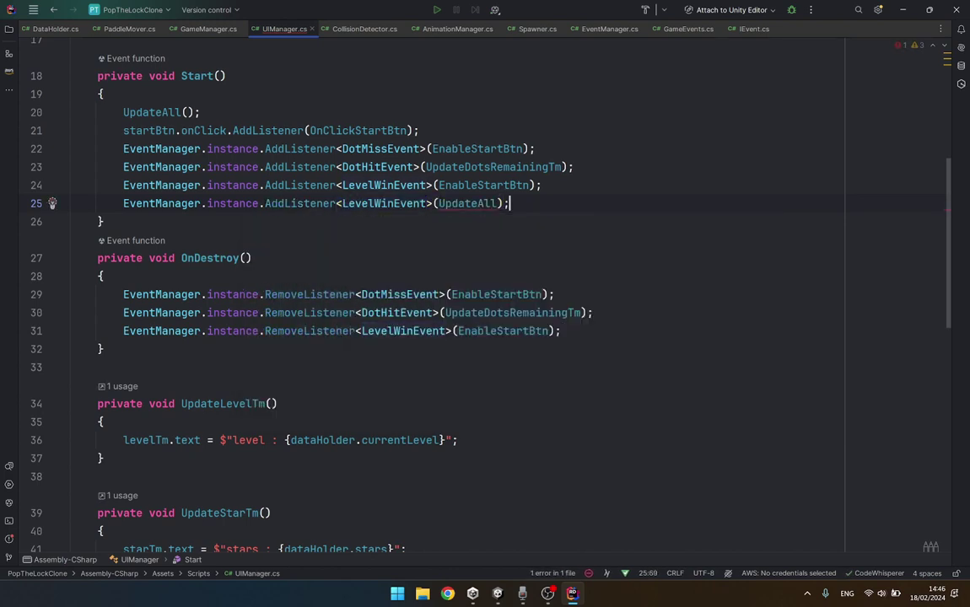
In OnDestroy, add the matching RemoveListener<LevelWinEvent>(UpdateAll) line.
key("Down")
key("Down")
key("Down")
key("Down")
key("Down")
key("Down")
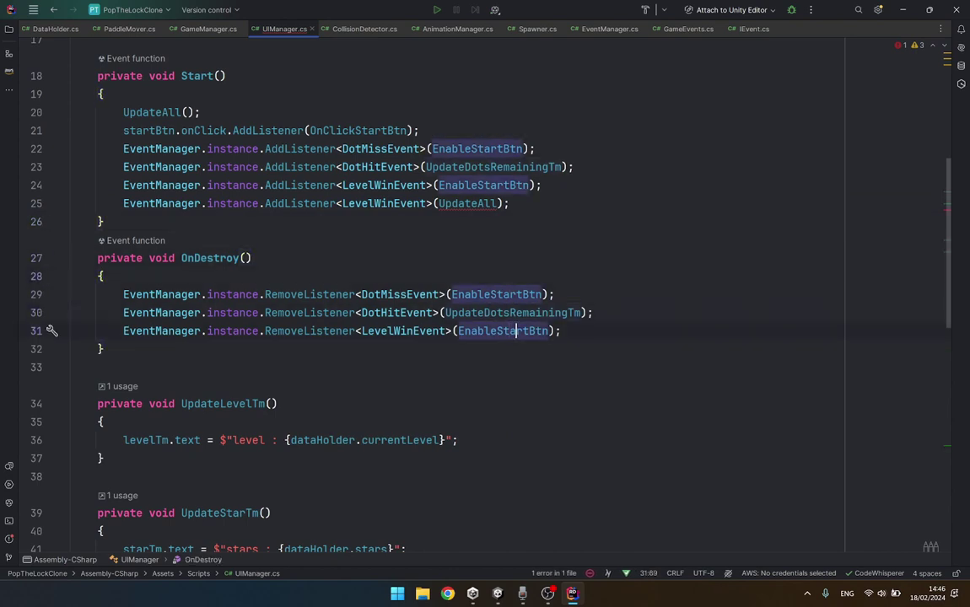
key("End")
key("Left")
key("End")
key("Return")
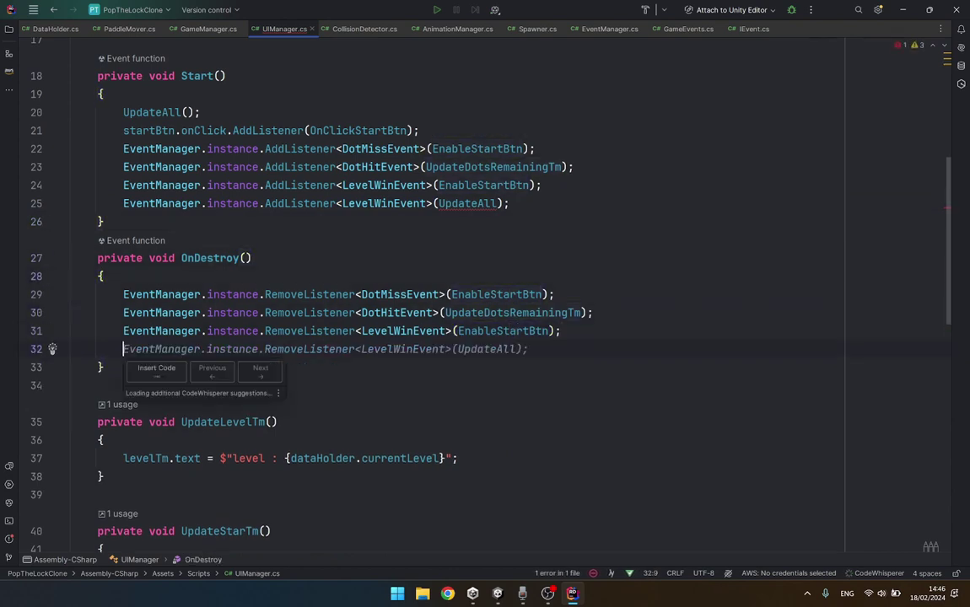
key("Tab")
Give UpdateAll an optional 'object obj = null' parameter and save.
scroll(267, 211, "down", 5)
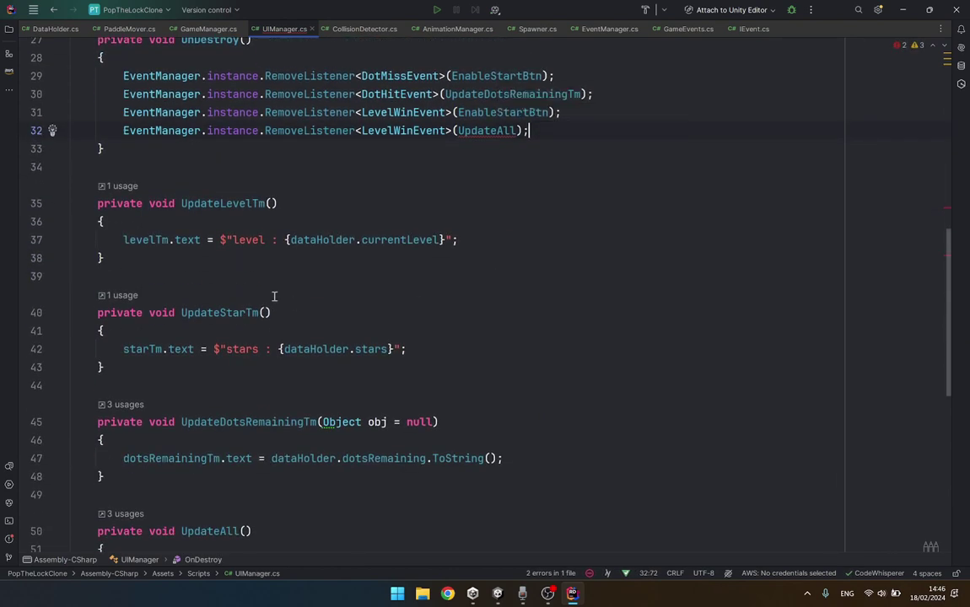
scroll(262, 400, "down", 4)
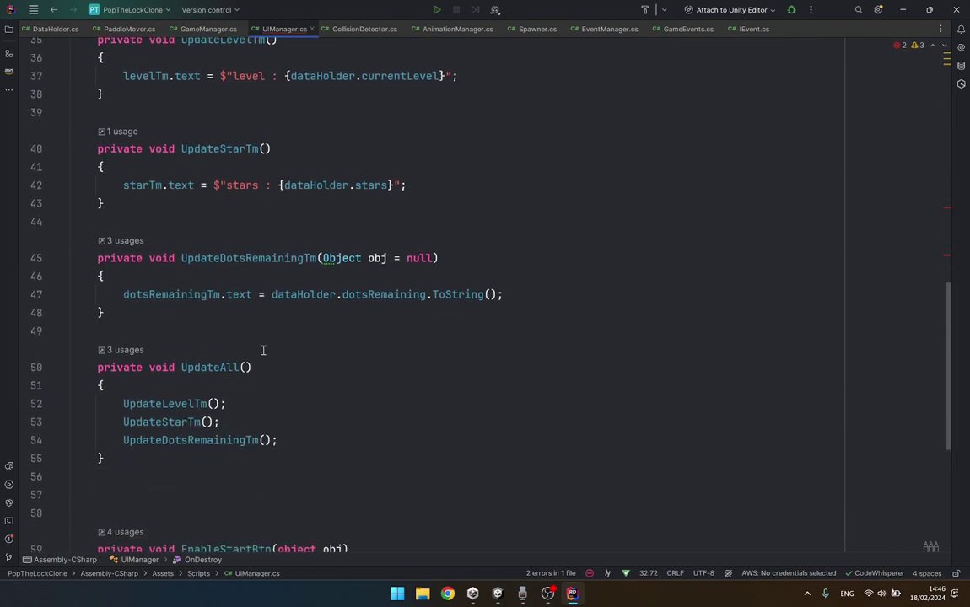
left_click(248, 367)
type("ob")
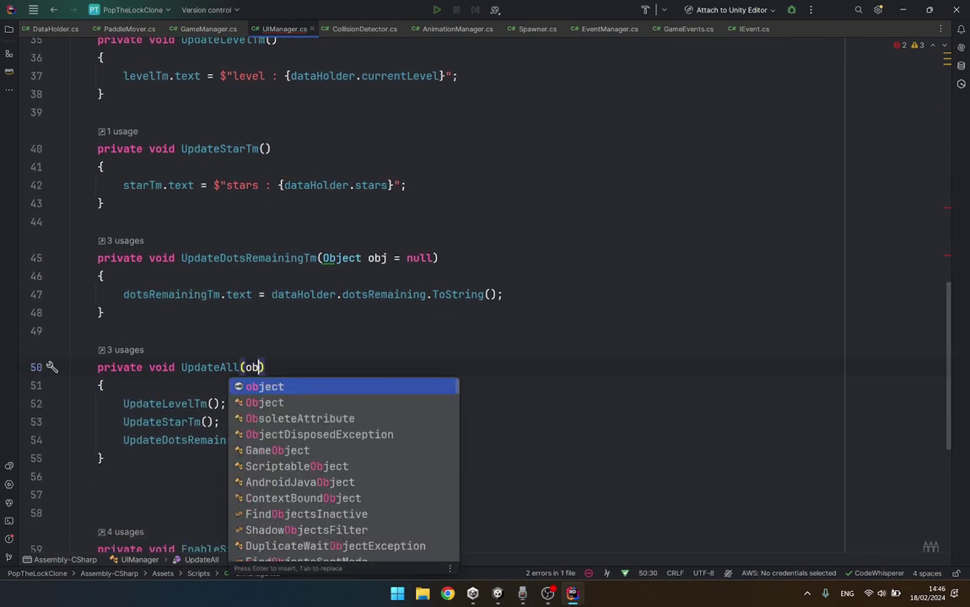
type("ject obj)")
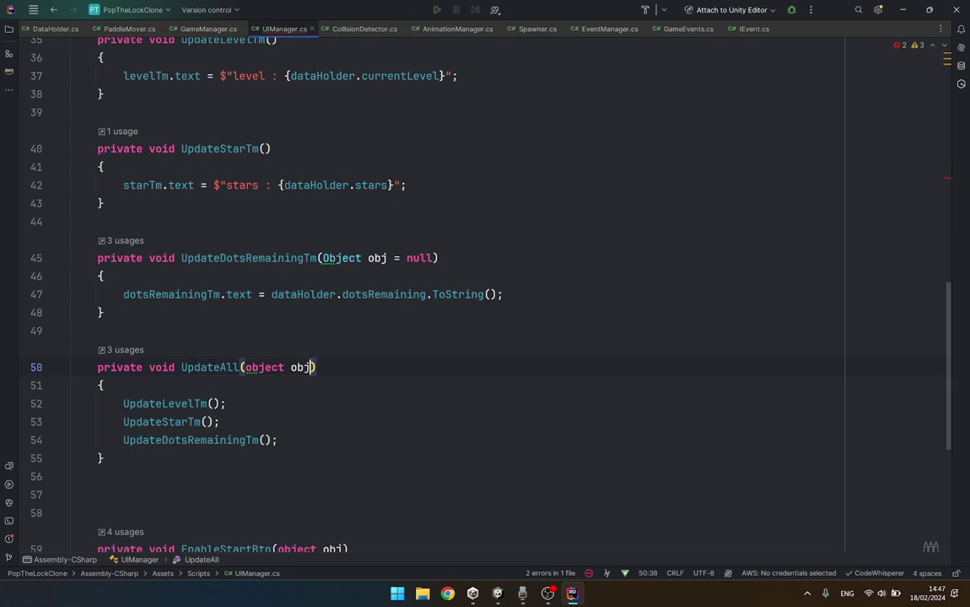
key("Down")
key("Down")
key("Down")
key("End")
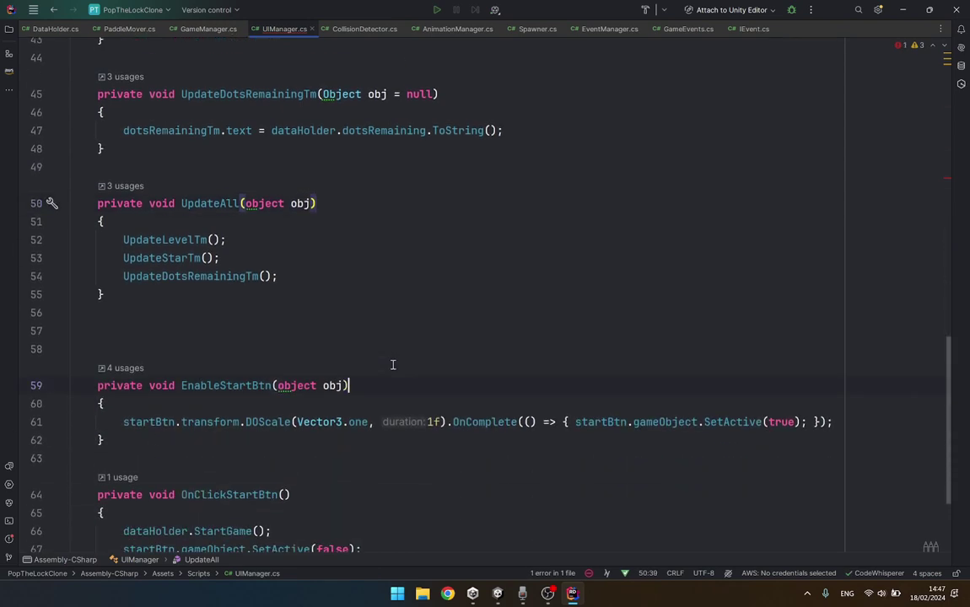
left_click(311, 211)
type("=")
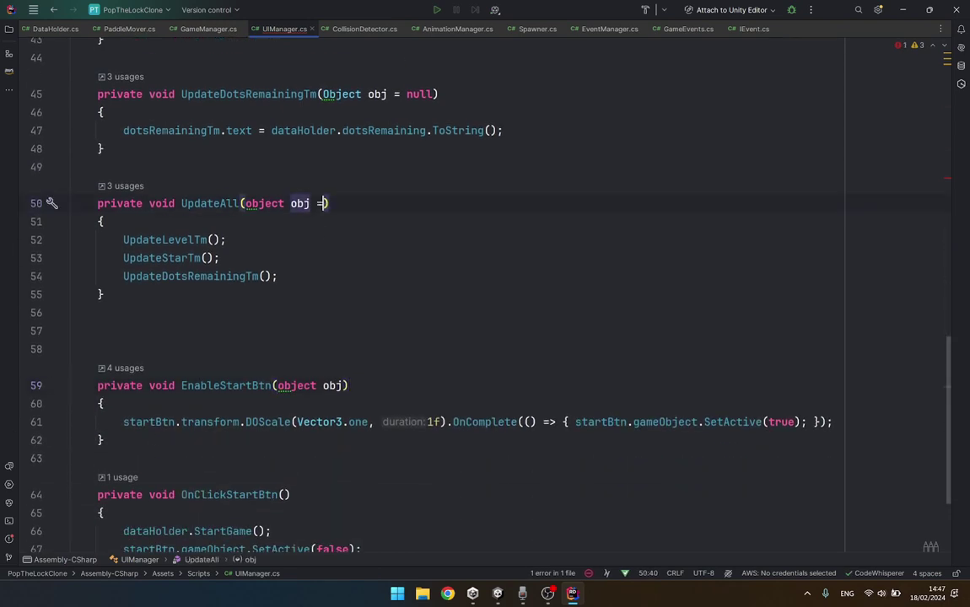
type("nul")
key("Return")
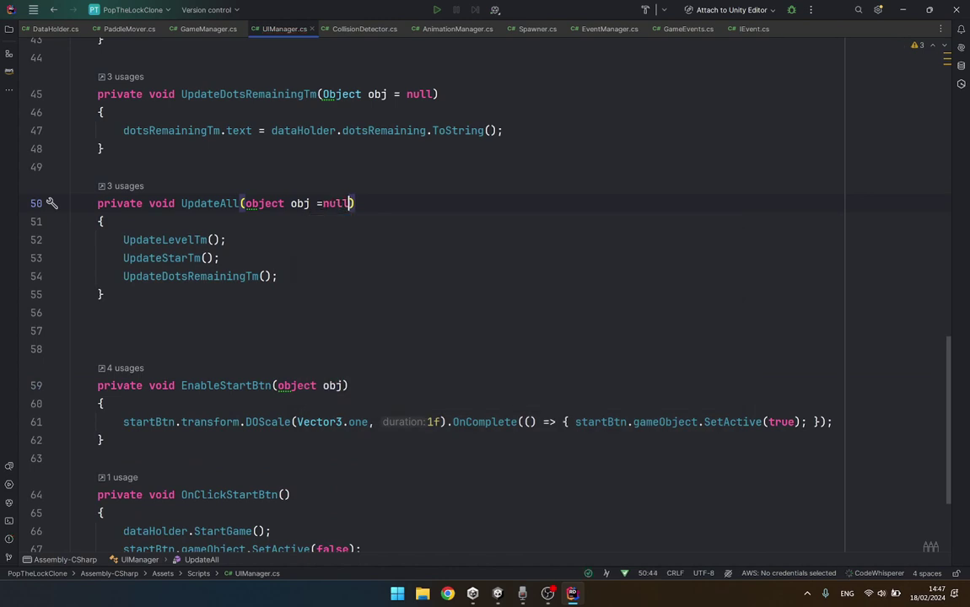
key("ctrl+s")
Change UpdateDotsRemainingTm's parameter type from Object to lowercase object.
left_click(371, 244)
scroll(371, 245, "up", 3)
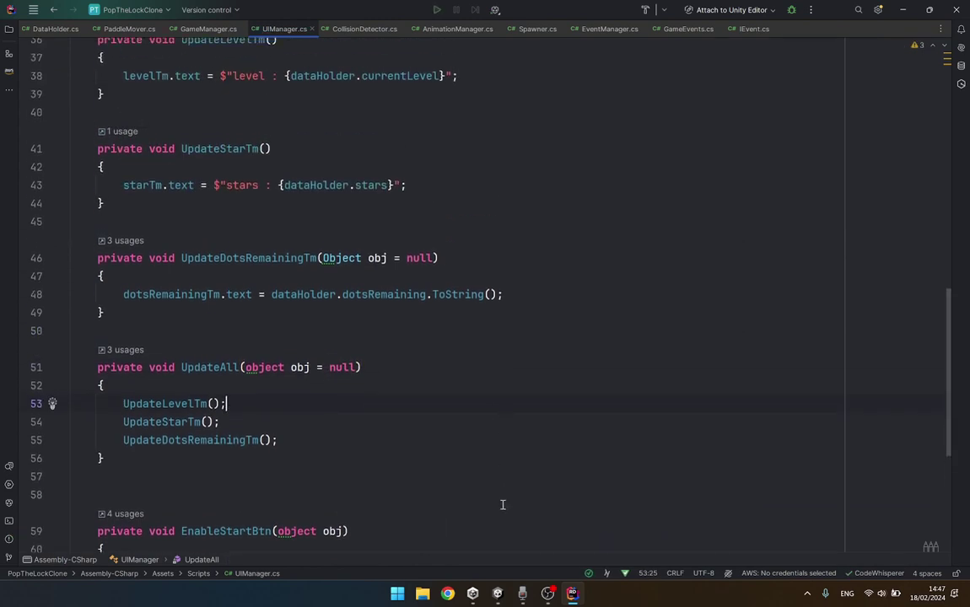
double_click(341, 258)
type("obj")
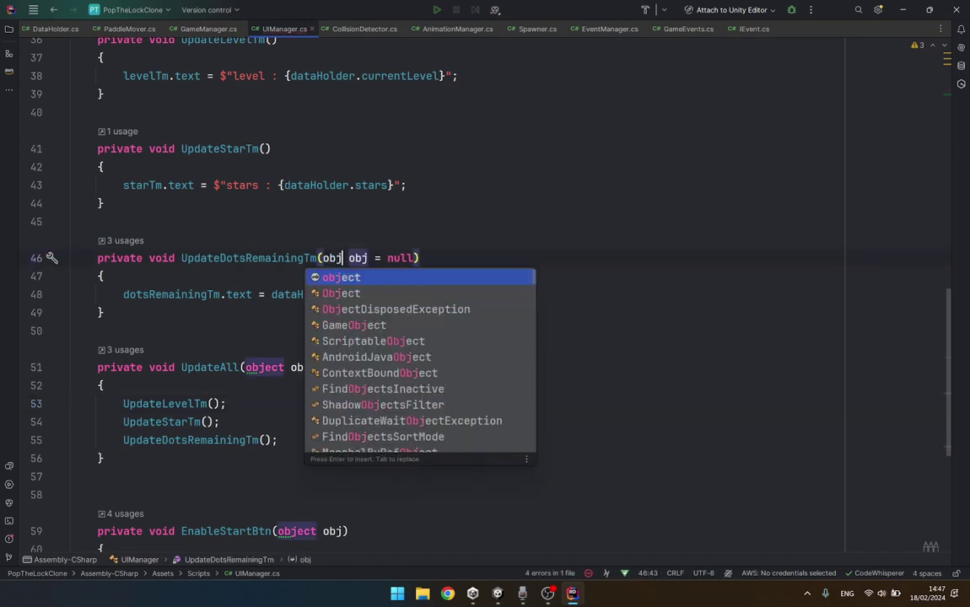
key("Return")
scroll(401, 131, "up", 4)
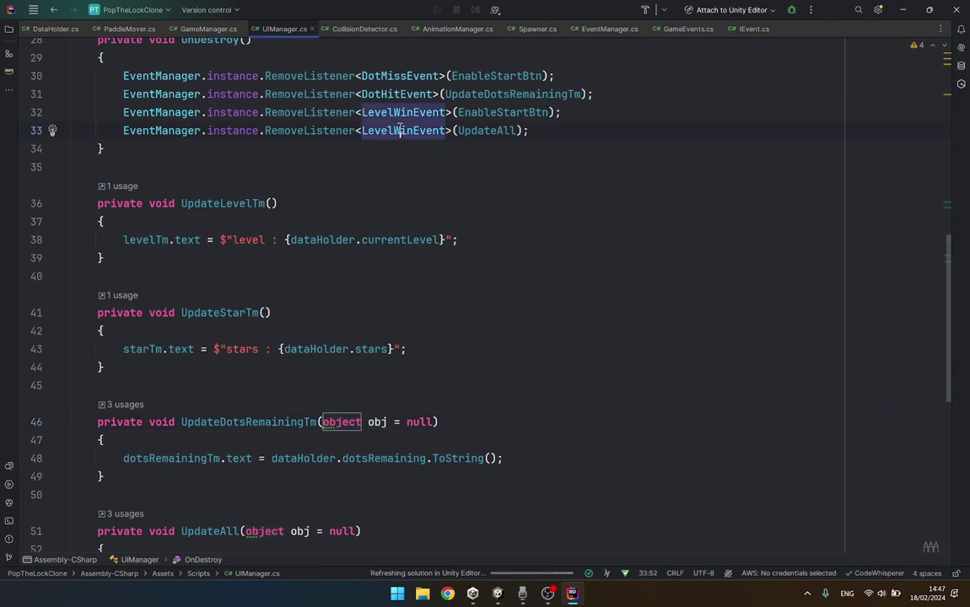
scroll(399, 128, "down", 6)
scroll(398, 125, "down", 3)
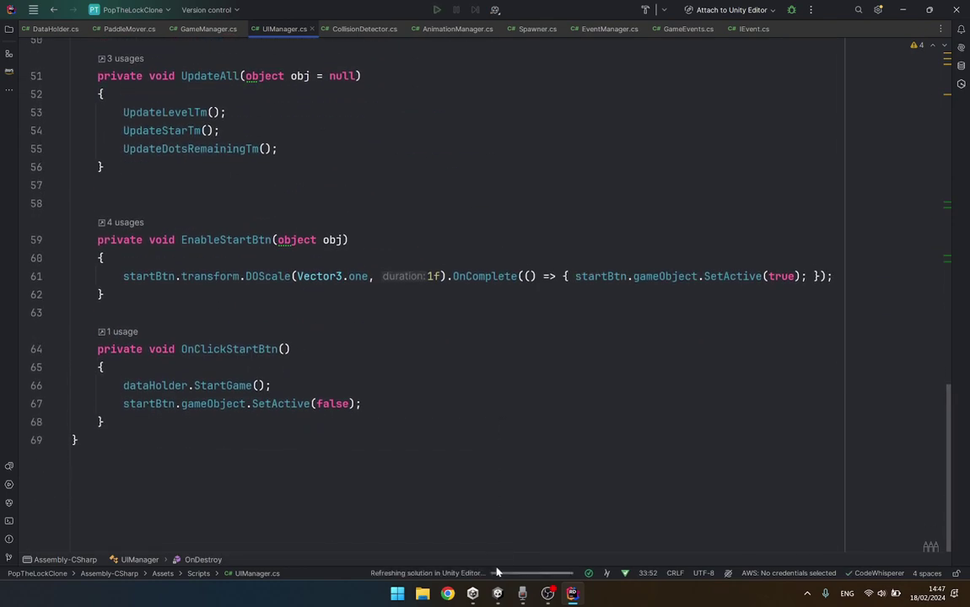
left_click(497, 593)
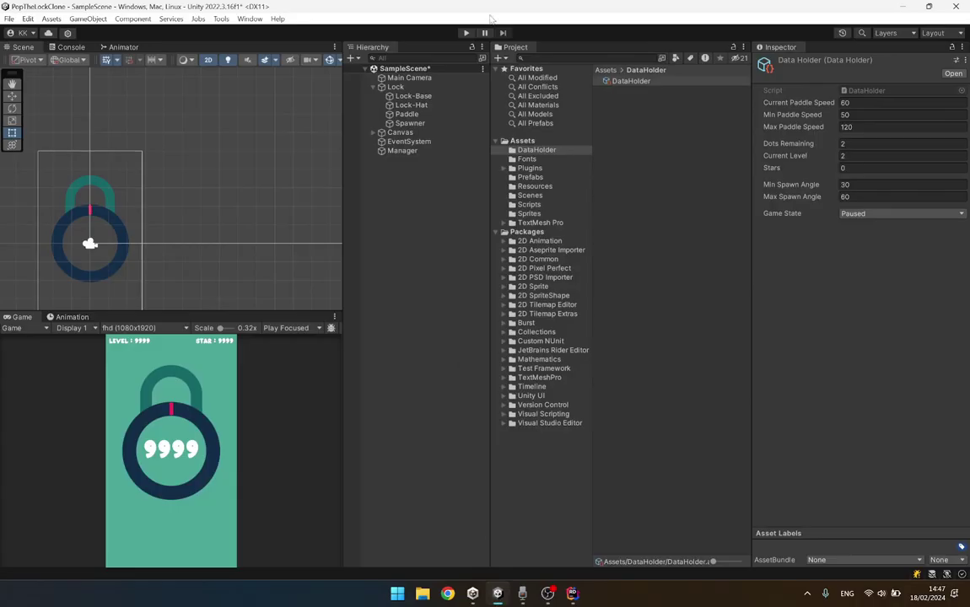
Play-test by popping the last yellow dot, confirm Level shows 2, then stop.
left_click(467, 33)
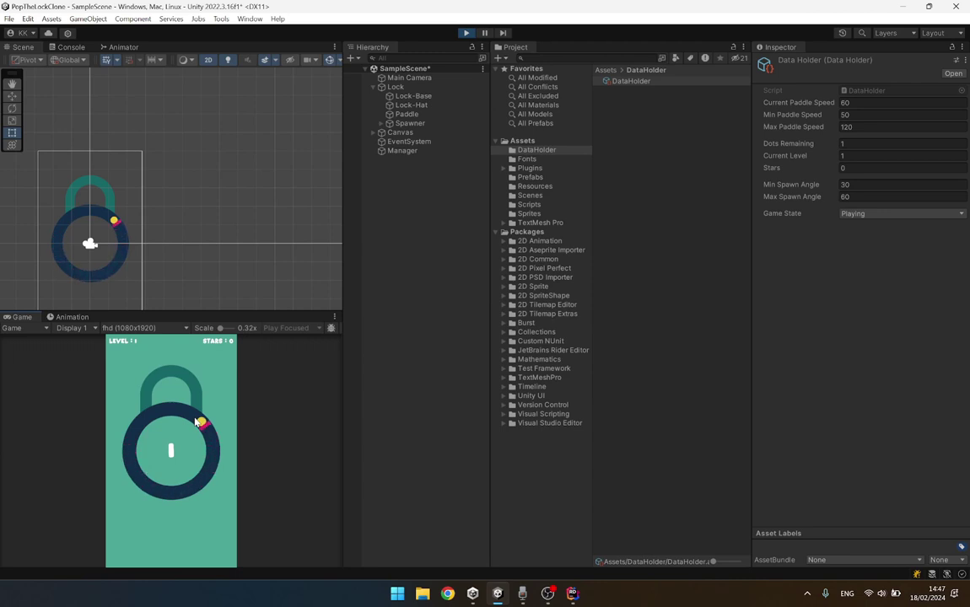
left_click(184, 383)
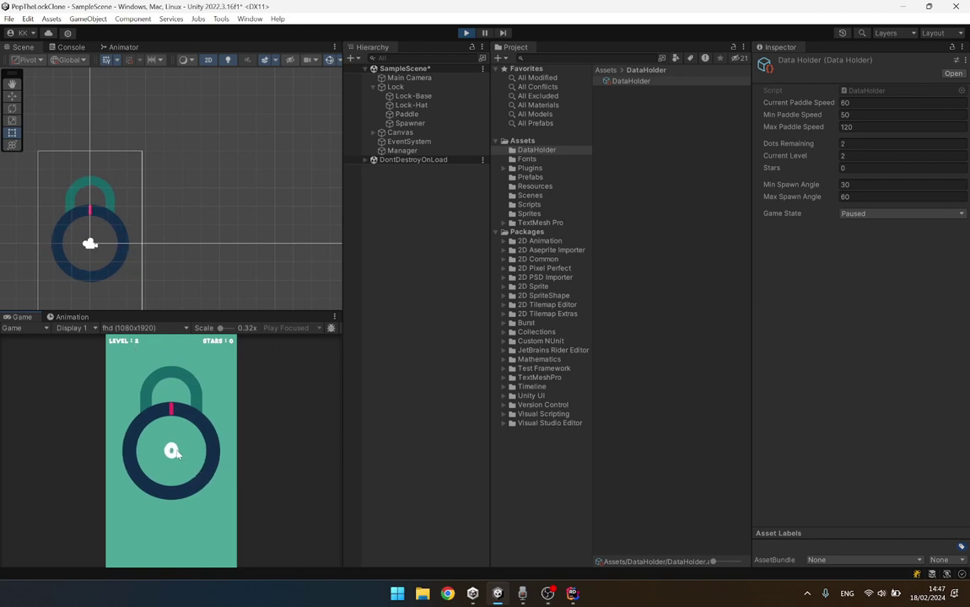
left_click(175, 451)
left_click(467, 33)
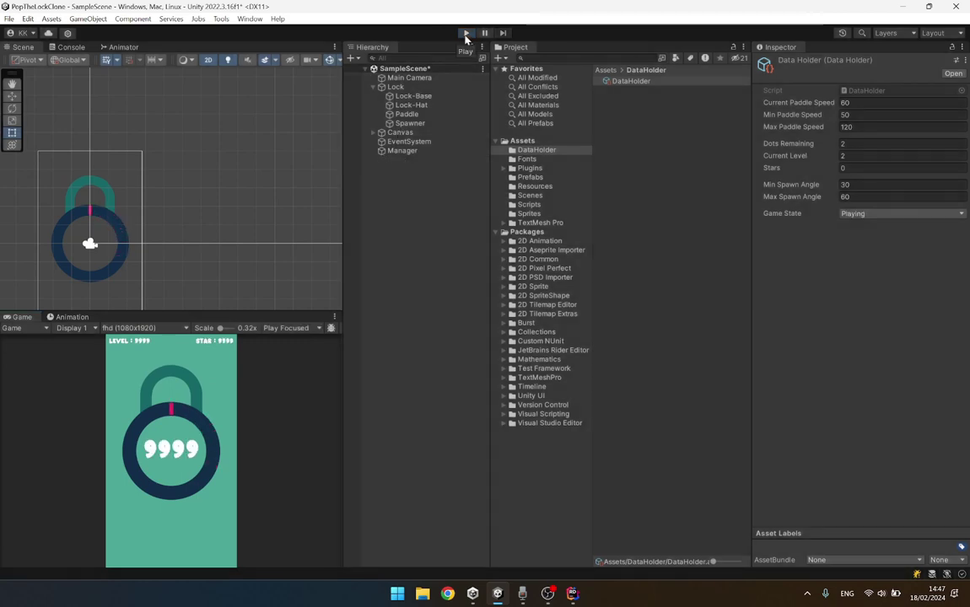
Run a second play-test popping the yellow dot to finish the level, then stop.
left_click(465, 33)
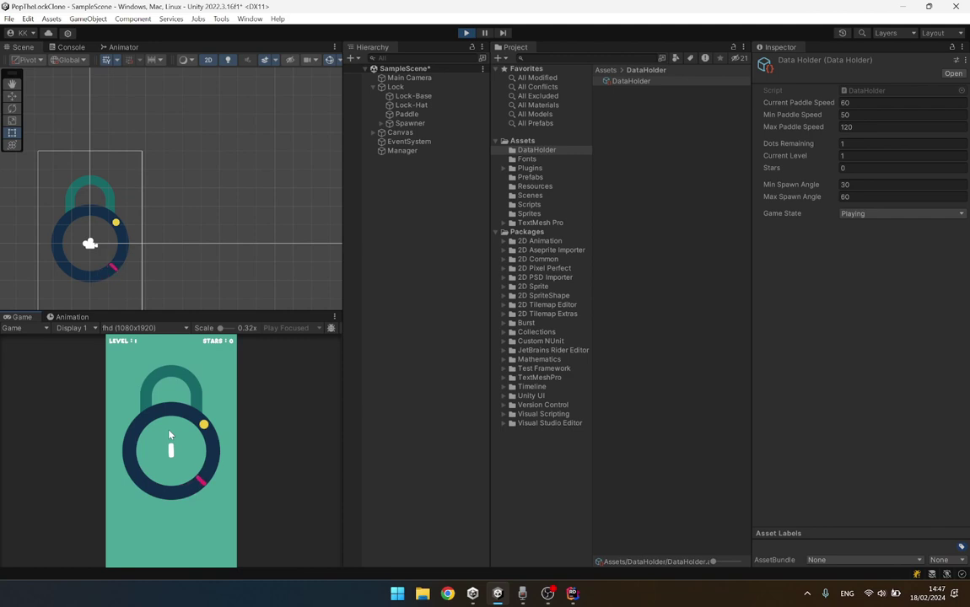
left_click(169, 436)
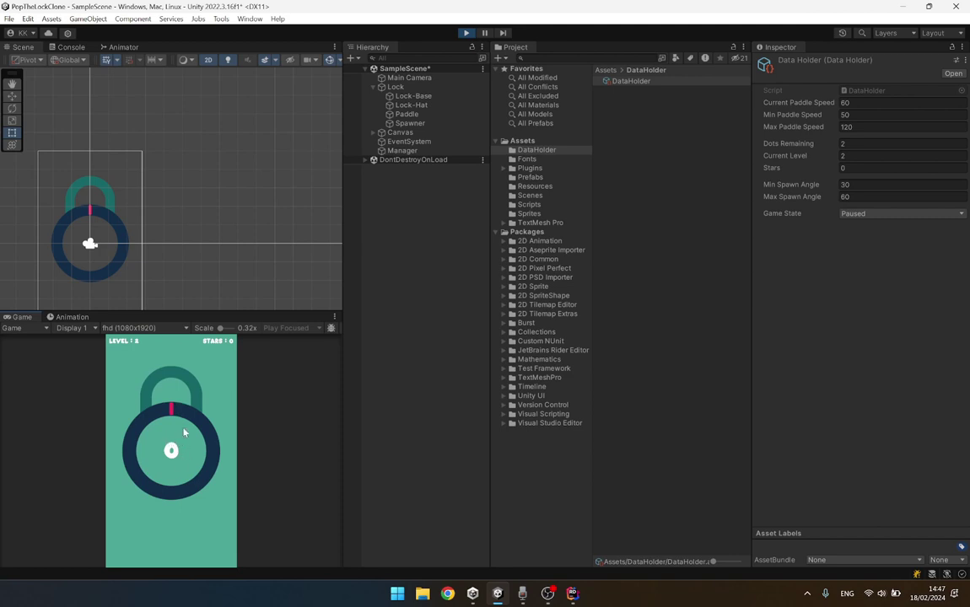
left_click(468, 34)
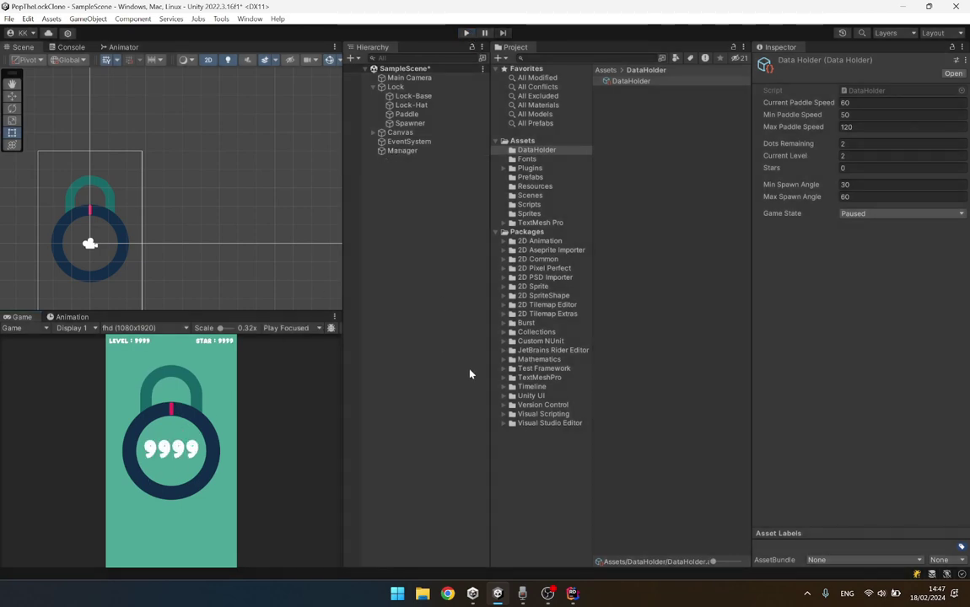
left_click(573, 594)
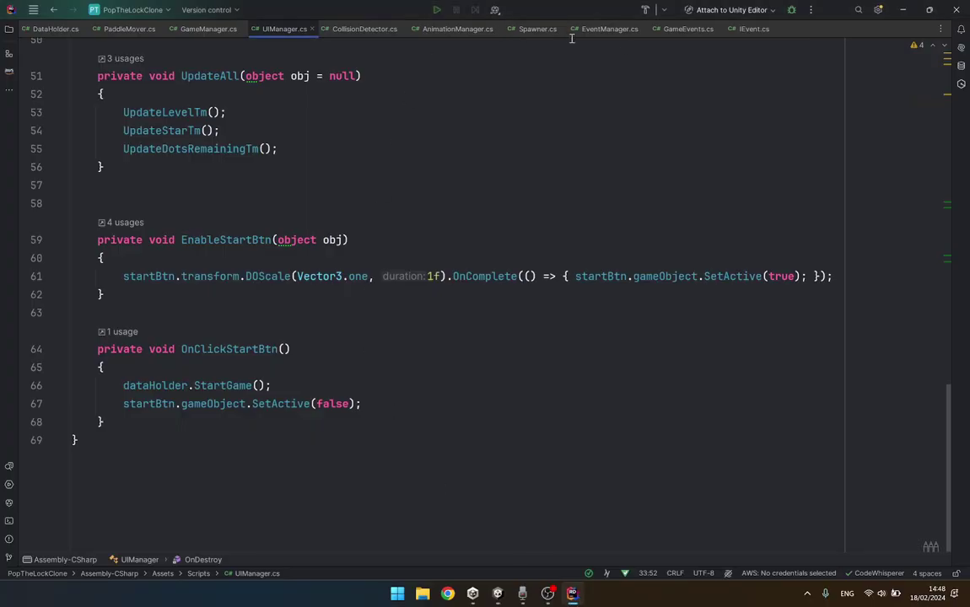
Review UpdateAll's usages and its UpdateStarTm call in UIManager.cs.
scroll(276, 145, "up", 2)
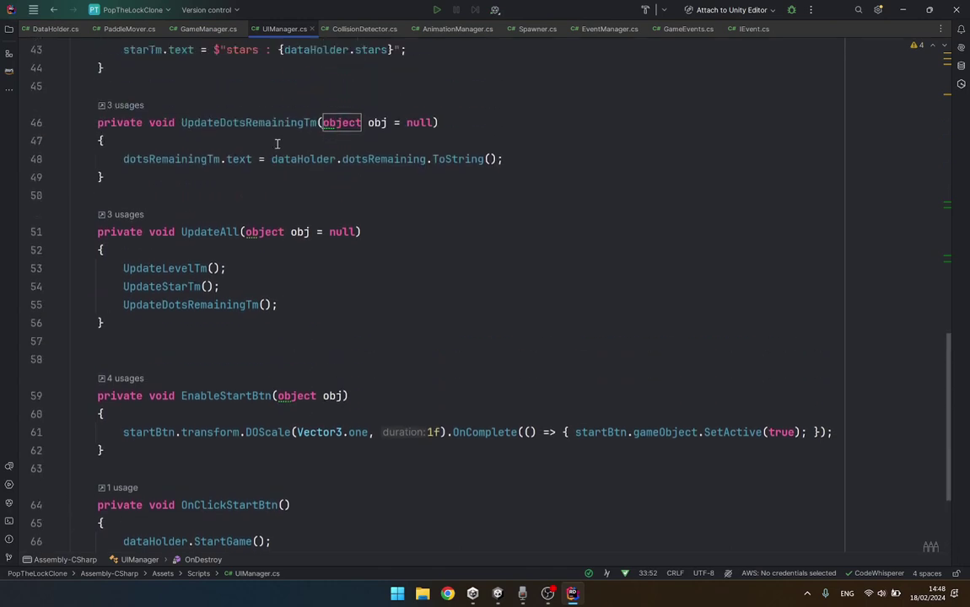
scroll(277, 145, "up", 3)
scroll(271, 331, "up", 1)
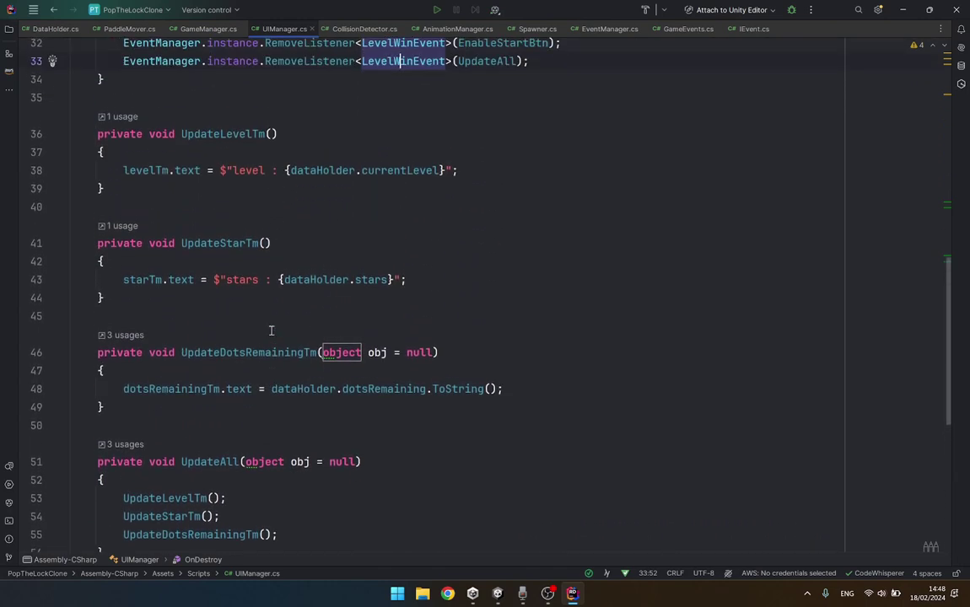
scroll(270, 331, "up", 1)
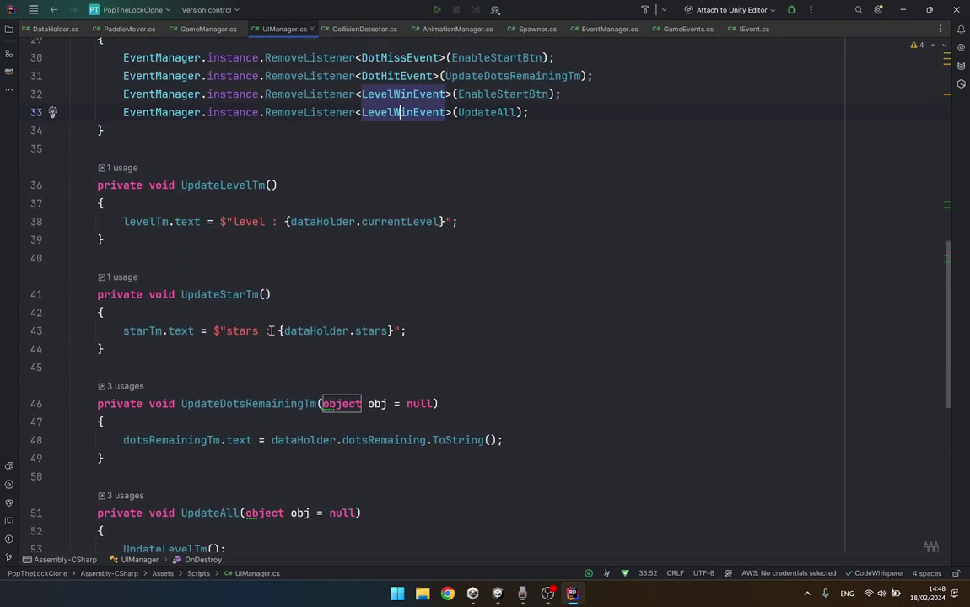
left_click(517, 113)
scroll(285, 437, "down", 1)
scroll(284, 437, "down", 2)
left_click(215, 456)
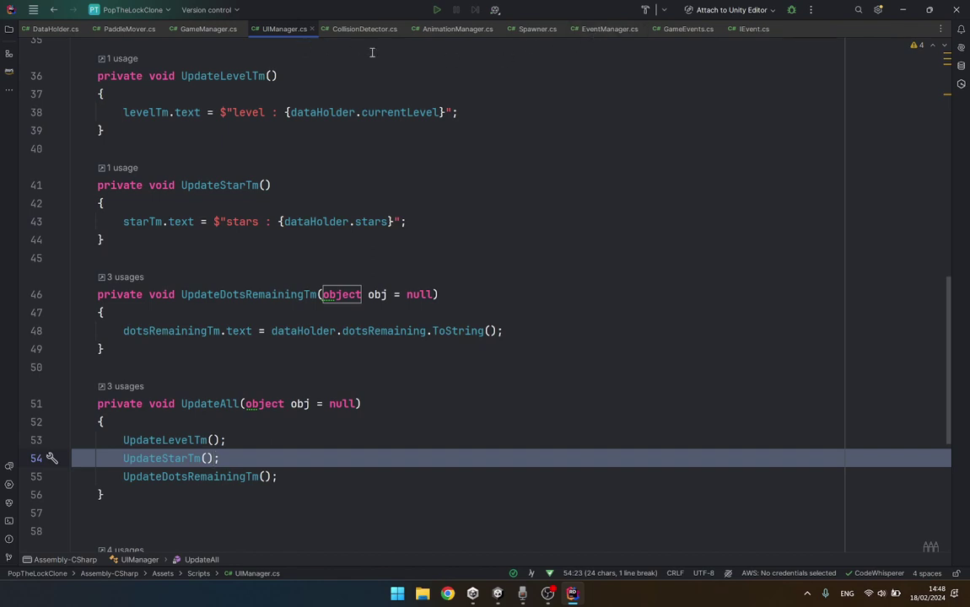
Select the dataHolder.ResetLevel(); call on line 62 of AnimationManager.cs.
left_click(444, 32)
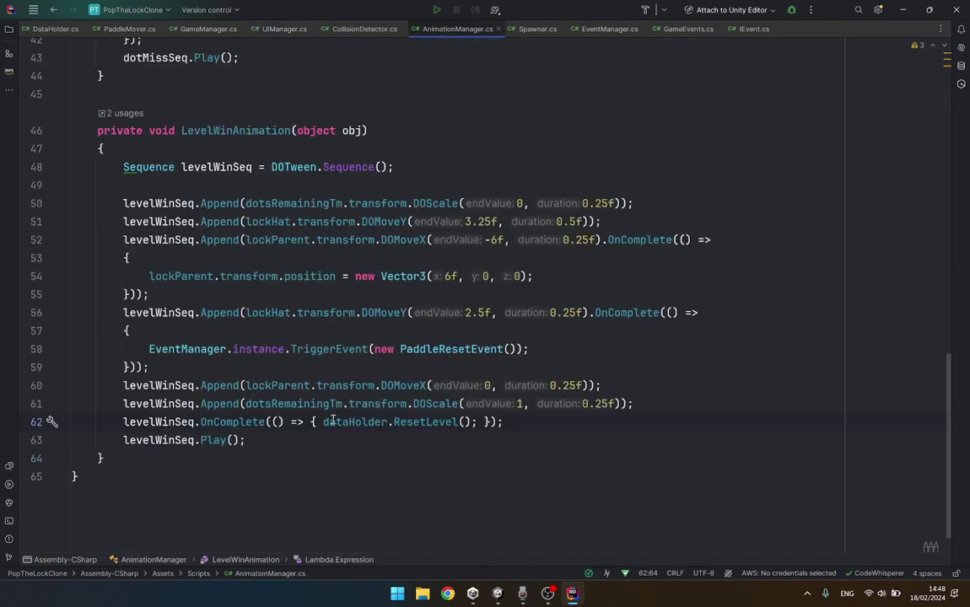
left_click_drag(324, 421, 477, 422)
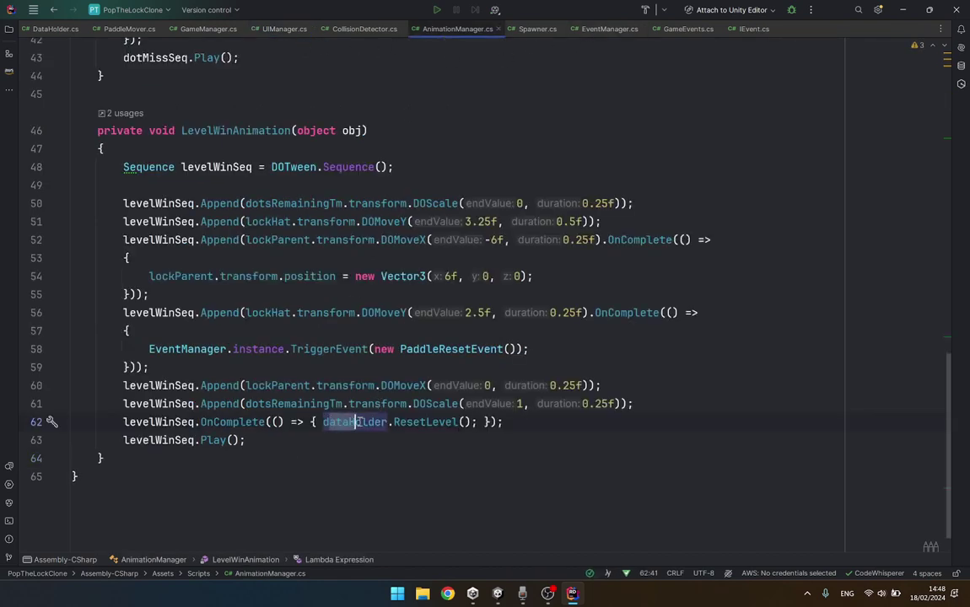
left_click(477, 422)
left_click_drag(477, 423, 325, 421)
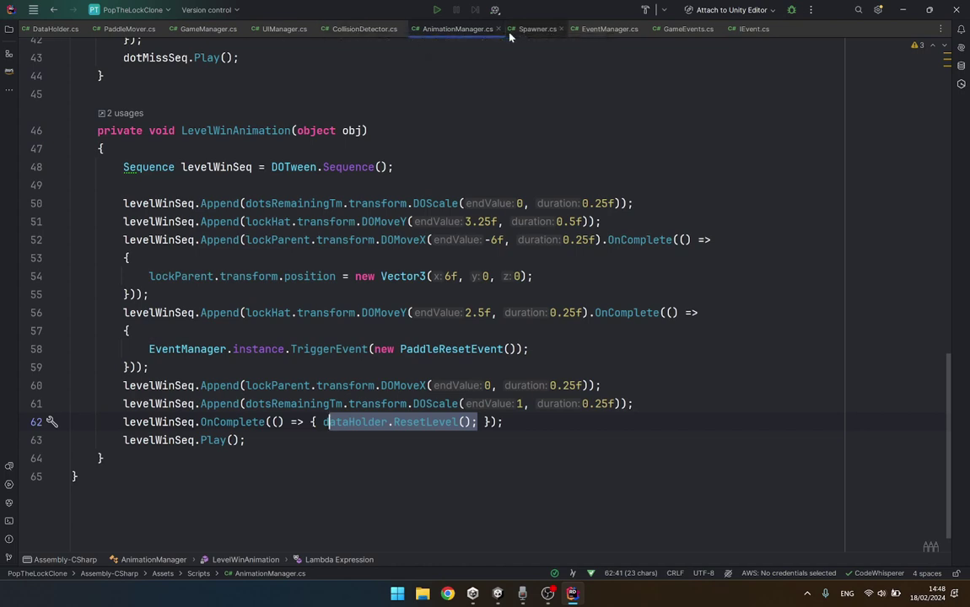
left_click(339, 31)
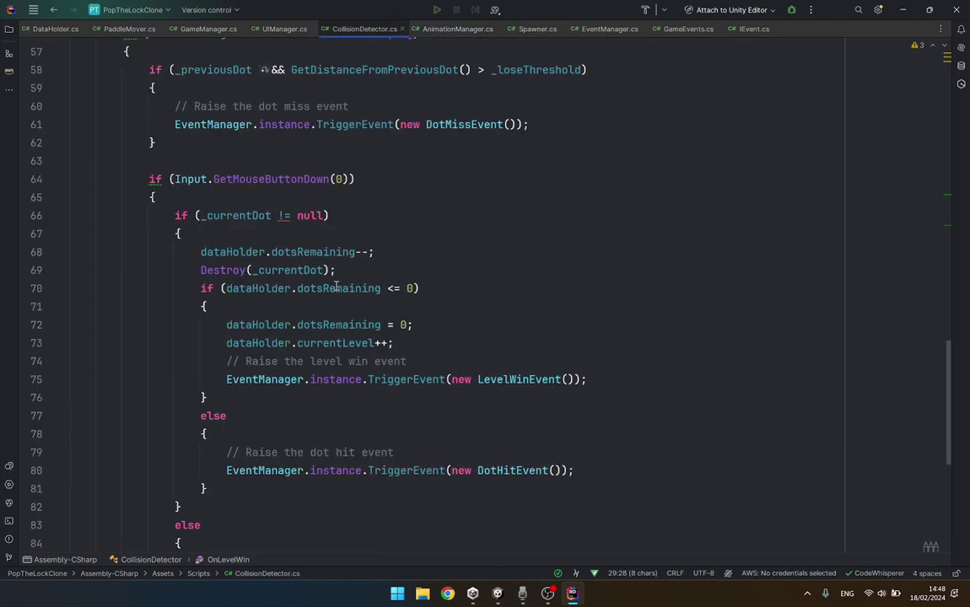
Jump to LevelWinEvent in GameEvents.cs, list its 9 usages, and open UIManager.OnDestroy.
scroll(335, 253, "down", 5)
scroll(385, 364, "down", 5)
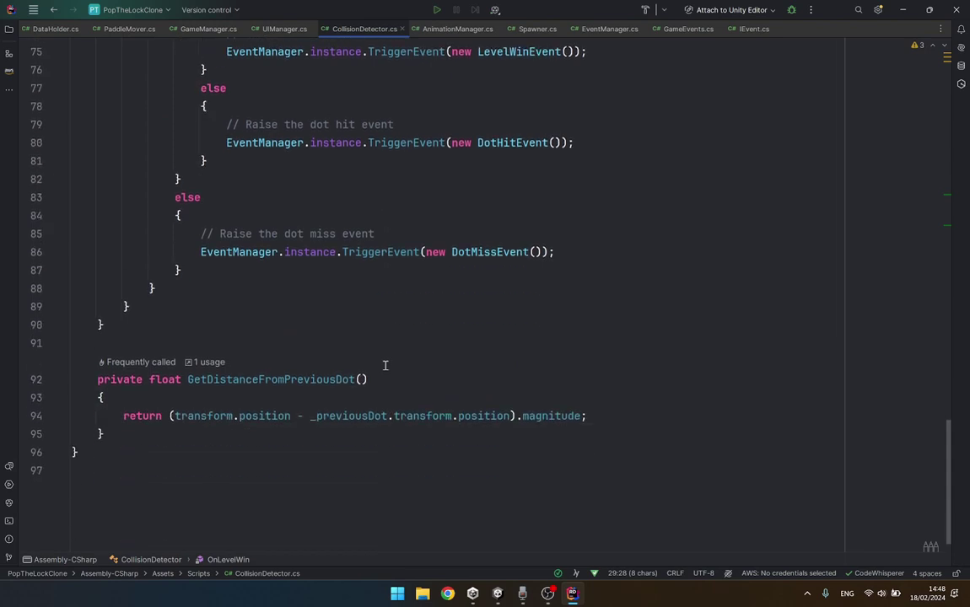
scroll(401, 318, "up", 1)
scroll(401, 318, "up", 1)
scroll(430, 304, "up", 2)
scroll(430, 304, "up", 4)
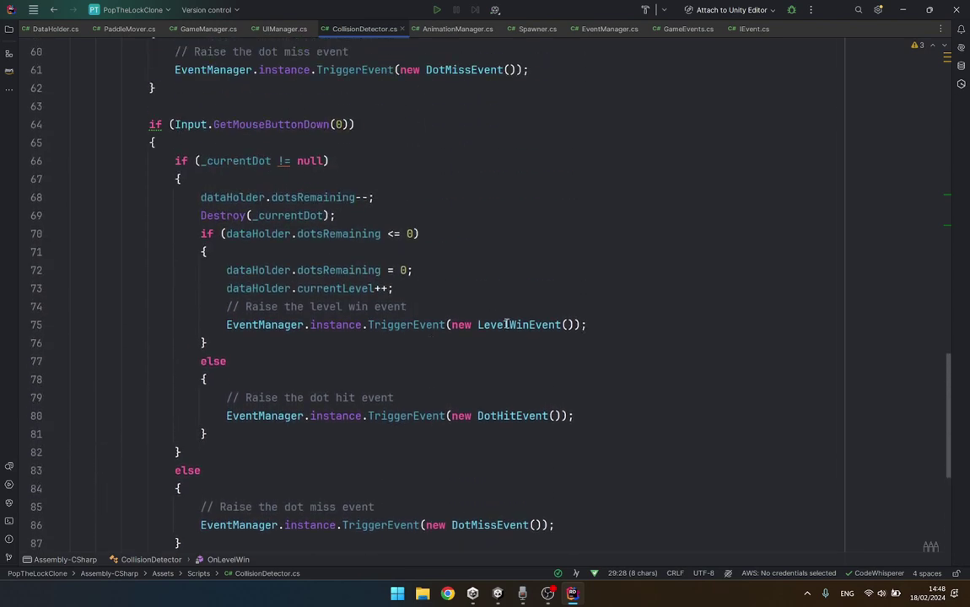
double_click(506, 324)
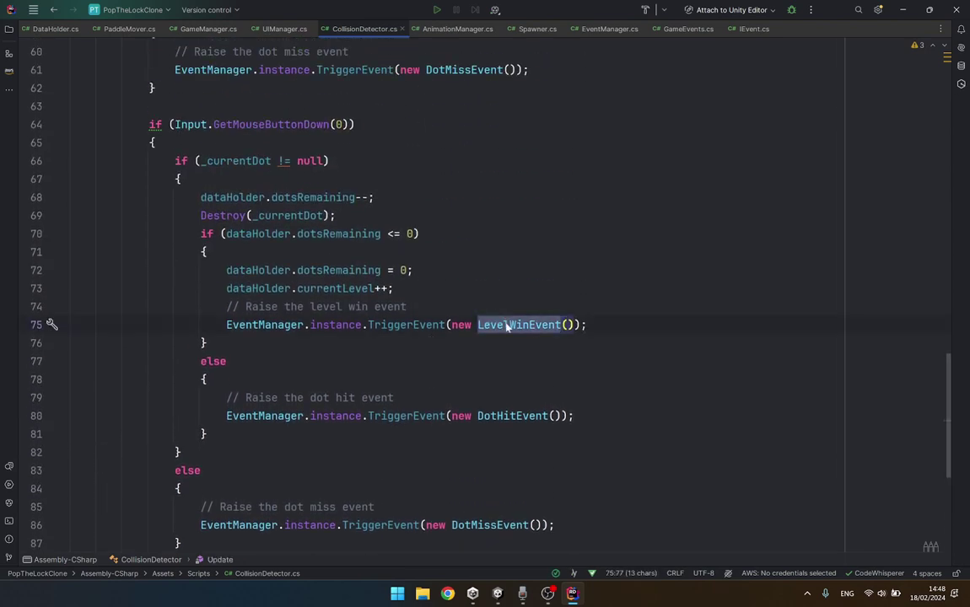
left_click(506, 325)
left_click(506, 325, "ctrl")
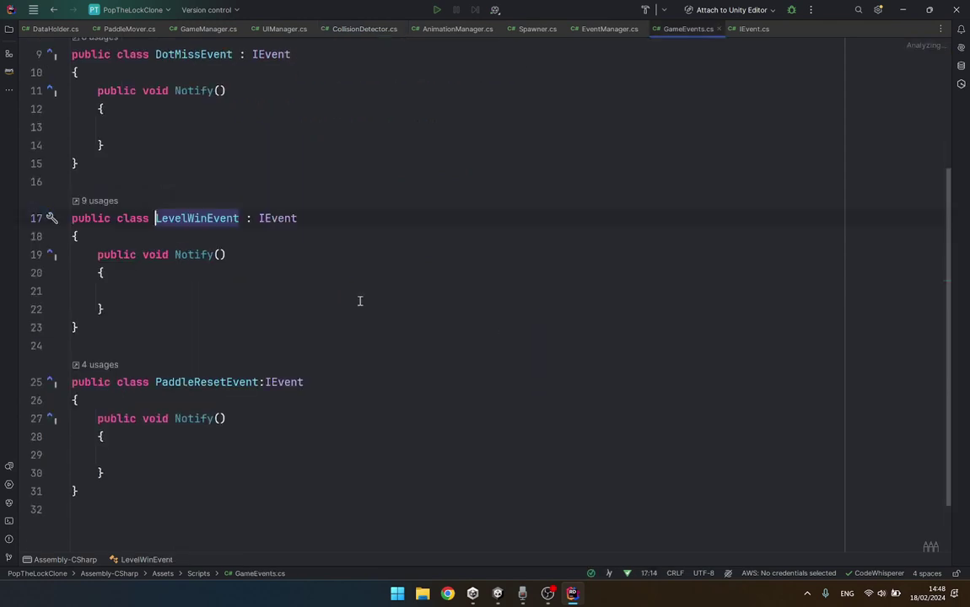
left_click(89, 206)
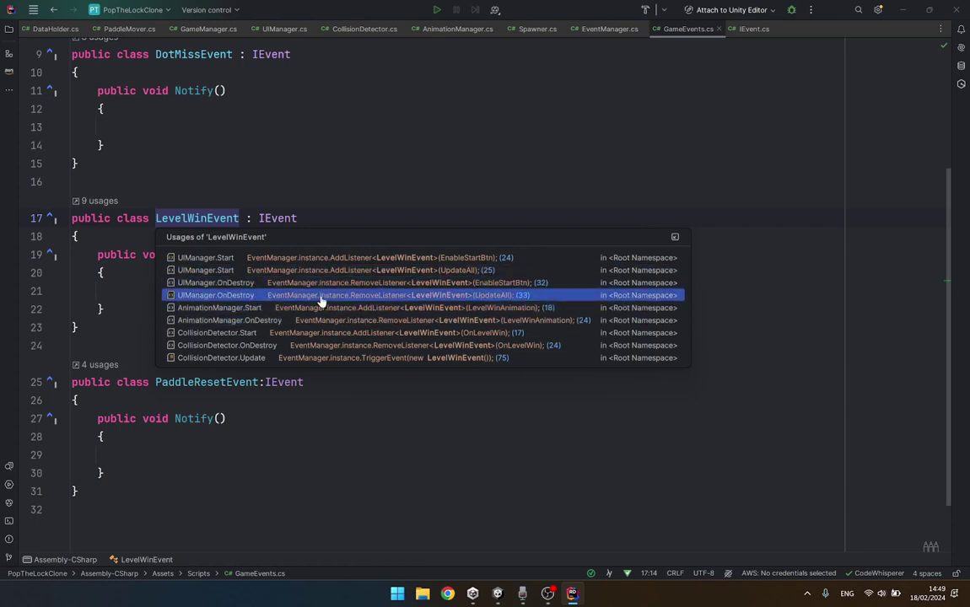
left_click(321, 299)
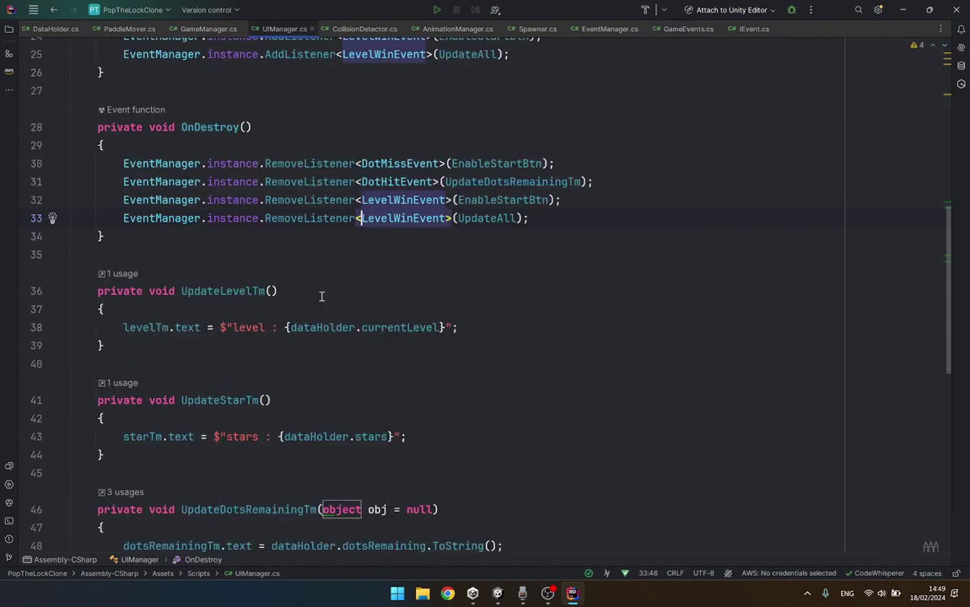
Inspect line 48's dotsRemainingTm update from dataHolder.dotsRemaining.ToString().
scroll(322, 296, "down", 1)
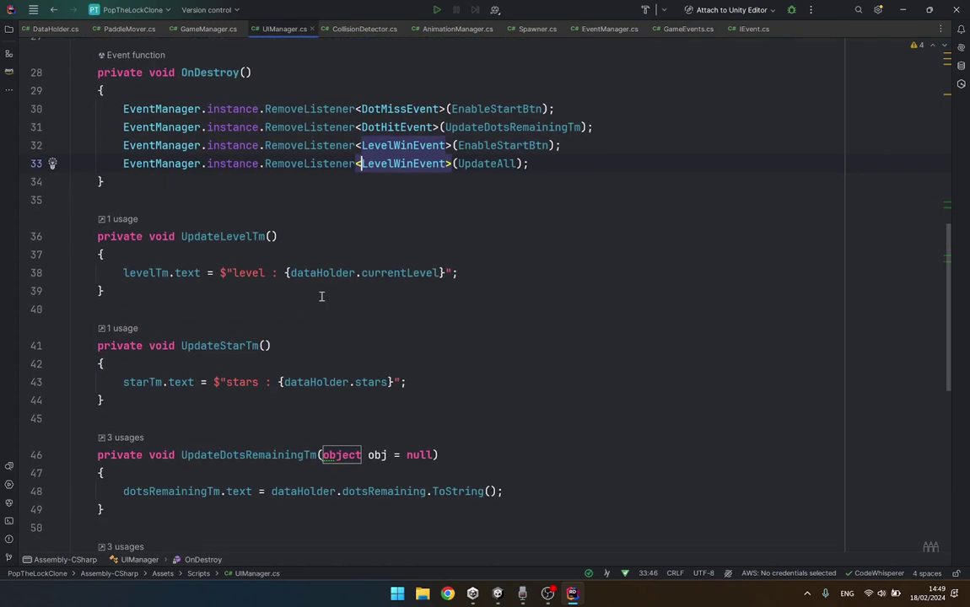
key("ctrl+shift+Right")
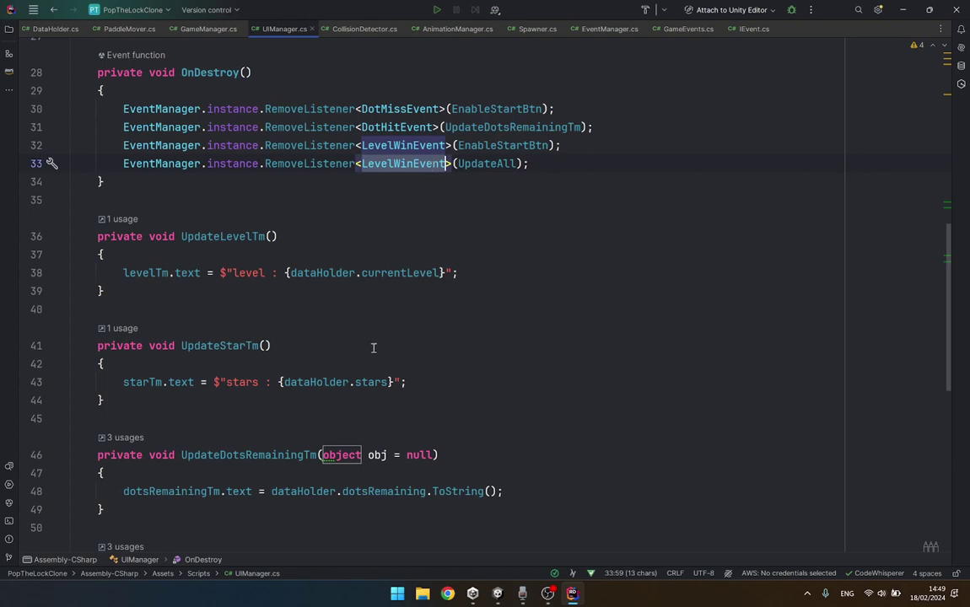
scroll(372, 347, "down", 3)
double_click(219, 330)
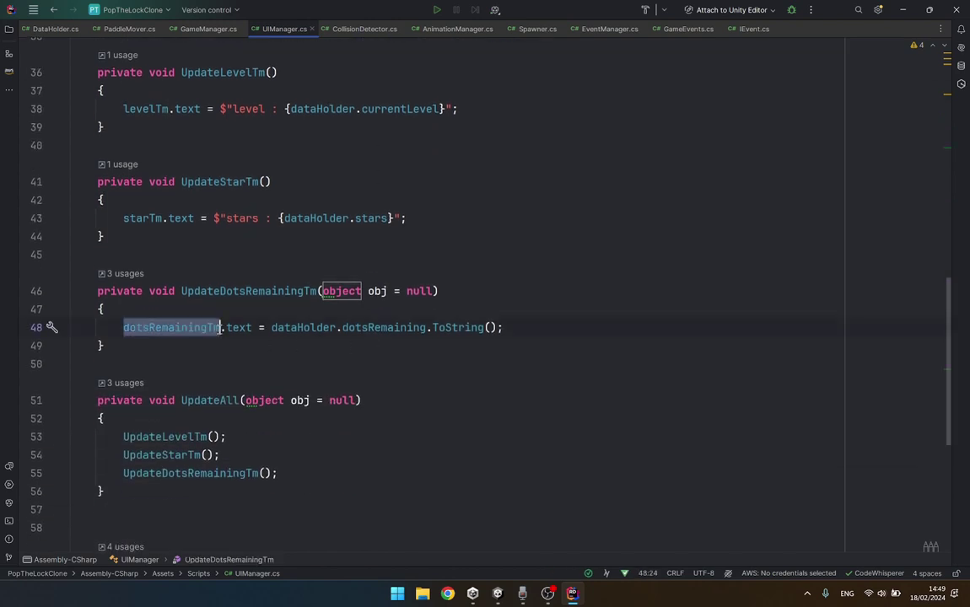
double_click(311, 335)
double_click(363, 329)
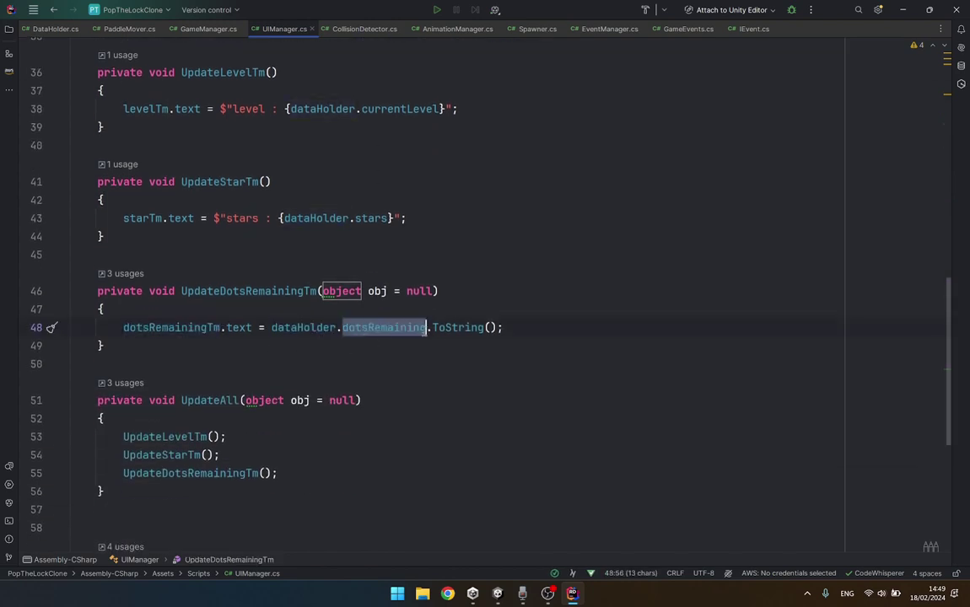
double_click(451, 331)
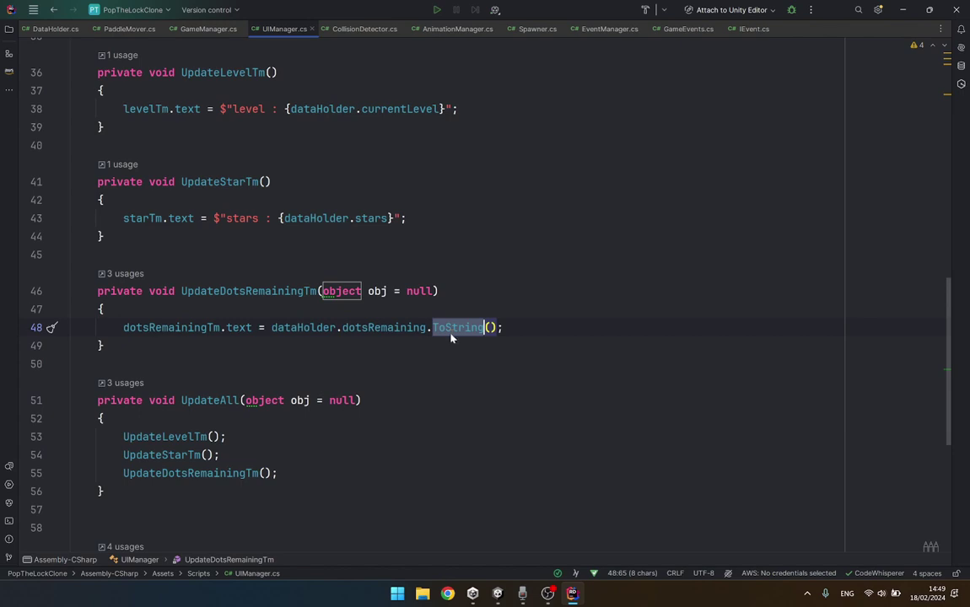
left_click(447, 314)
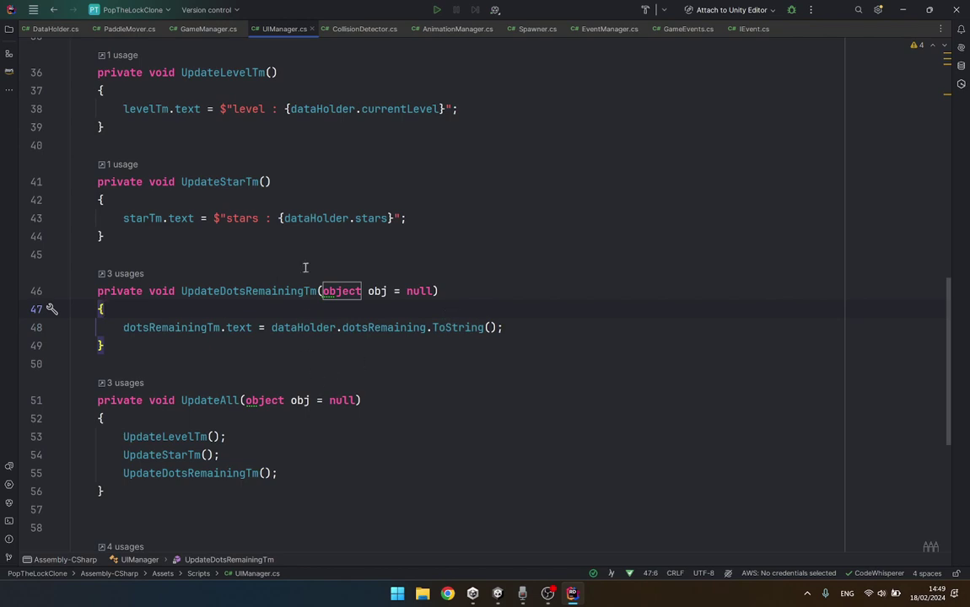
Insert dataHolder.ResetLevel(); as the first line of UpdateAll.
left_click(219, 419)
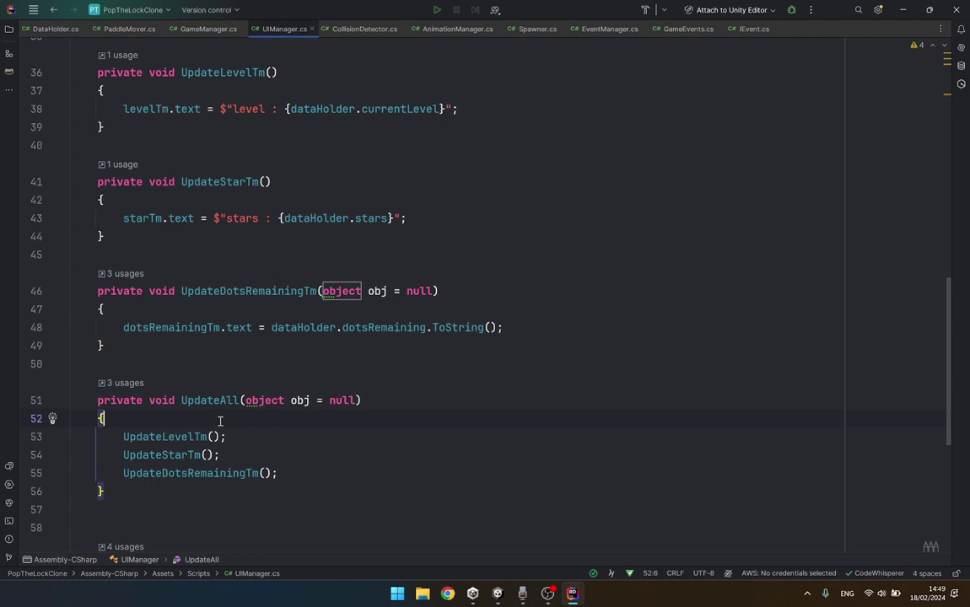
key("Return")
type("dataHolder.re")
key("Down")
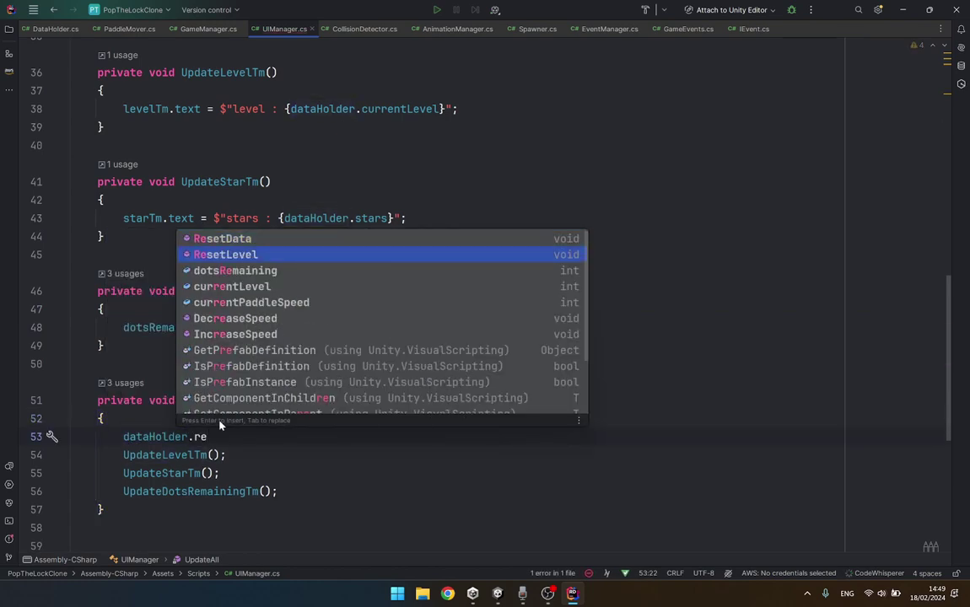
key("Return")
type(";")
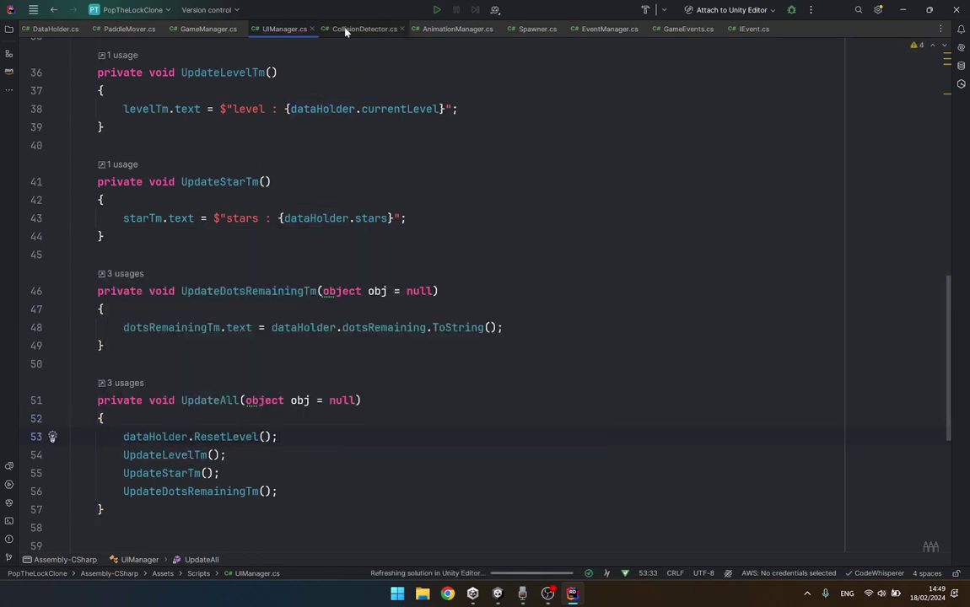
left_click(346, 29)
Cut the OnComplete dataHolder.ResetLevel() line from LevelWinAnimation in AnimationManager.cs.
scroll(275, 236, "up", 10)
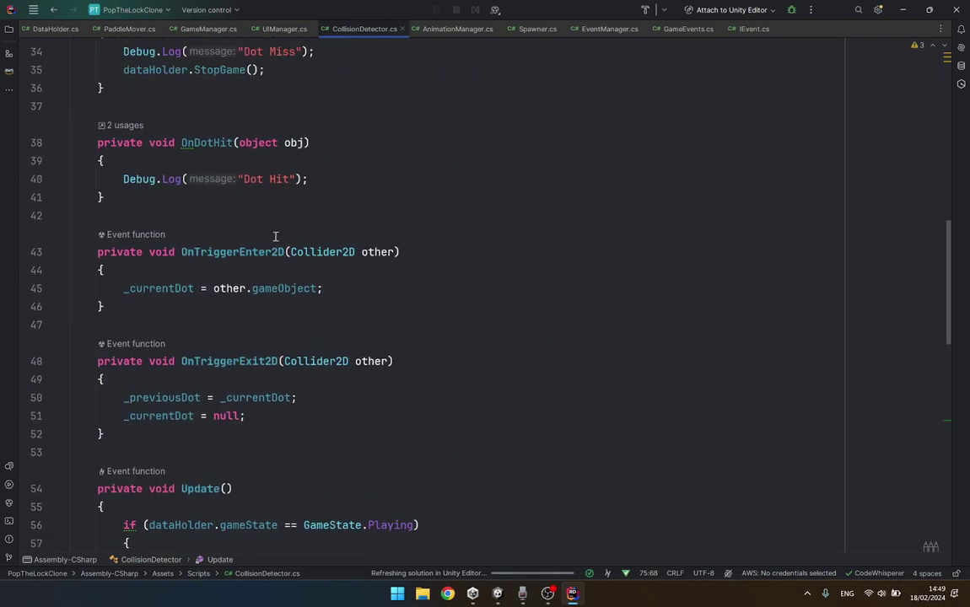
scroll(244, 224, "up", 1)
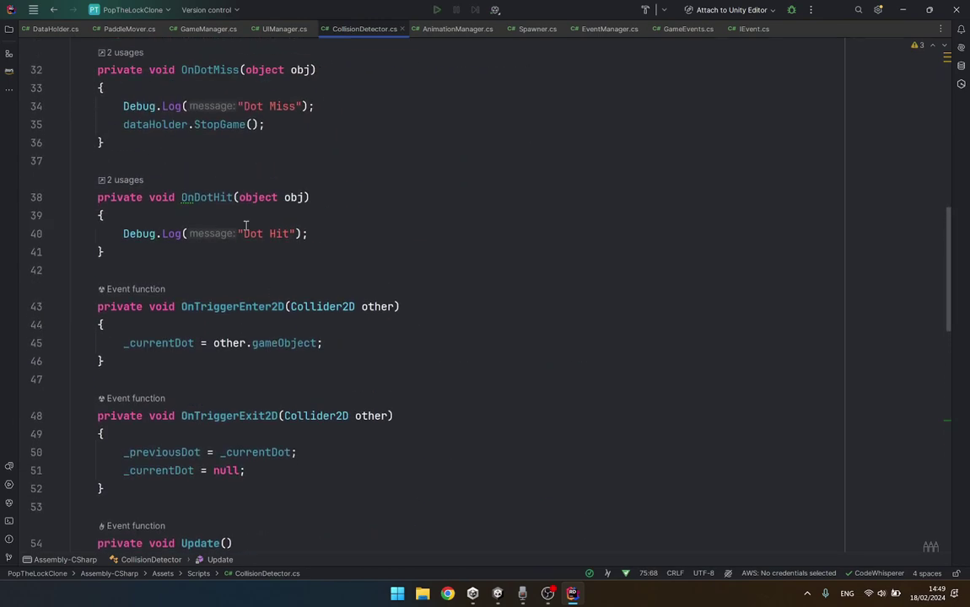
scroll(246, 225, "down", 1)
scroll(245, 226, "down", 5)
scroll(246, 226, "down", 4)
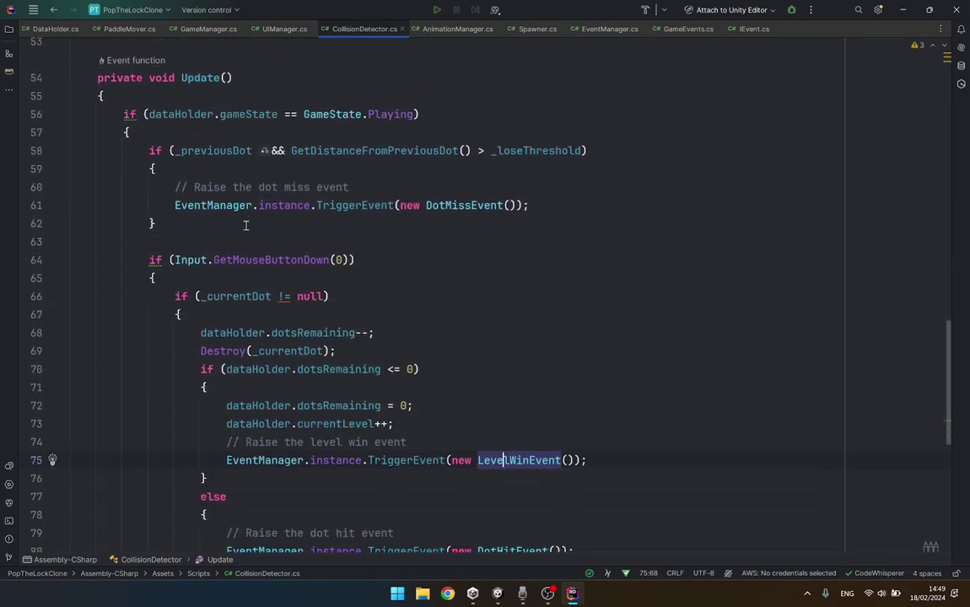
scroll(246, 225, "up", 6)
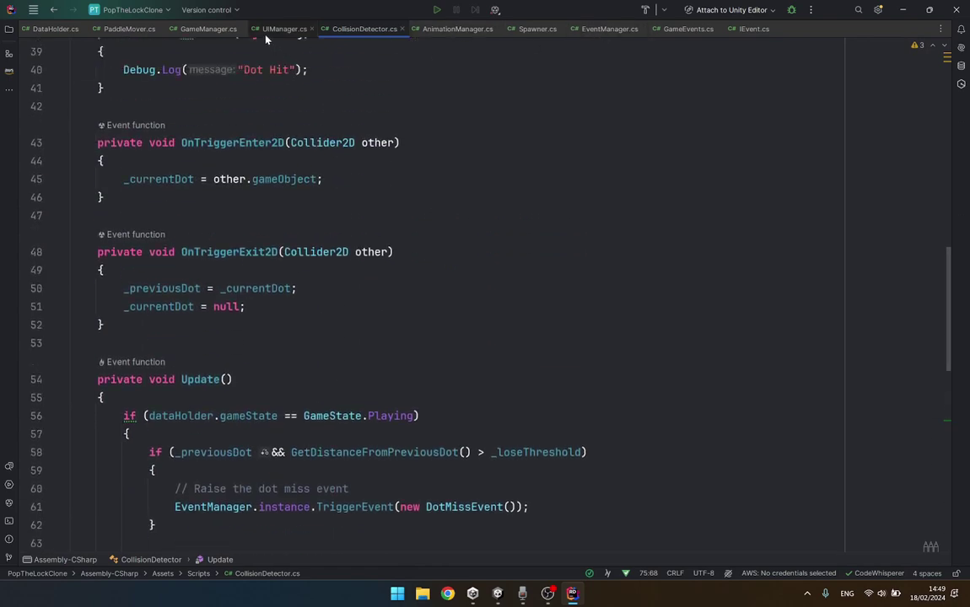
left_click(454, 31)
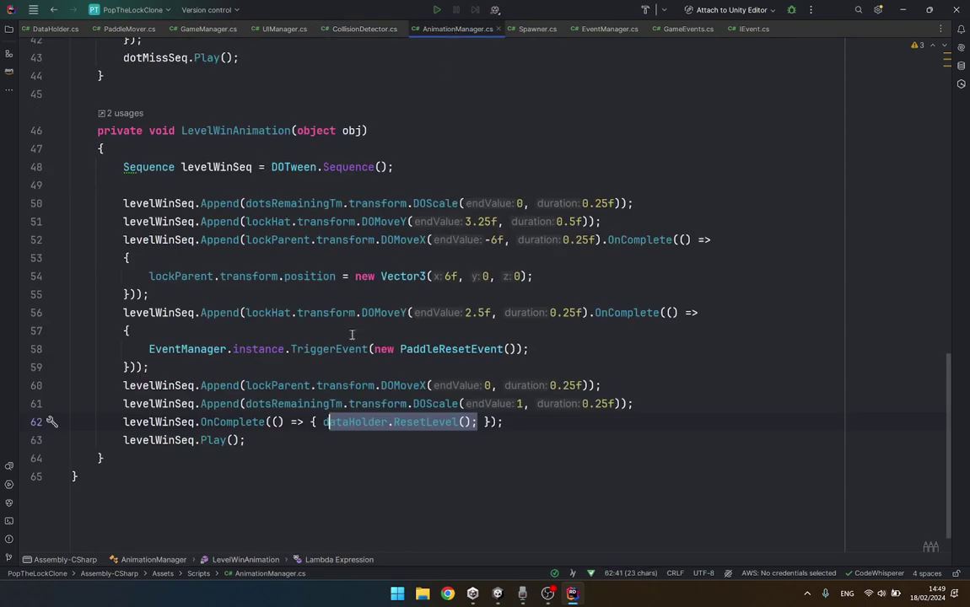
key("Left")
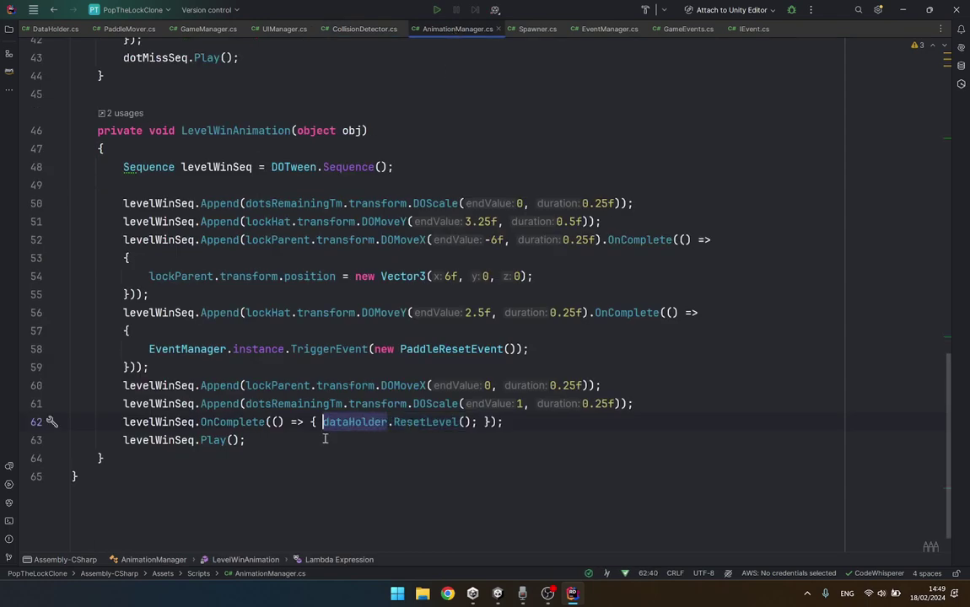
key("Left")
key("Left")
key("Left")
key("Left")
key("ctrl+x")
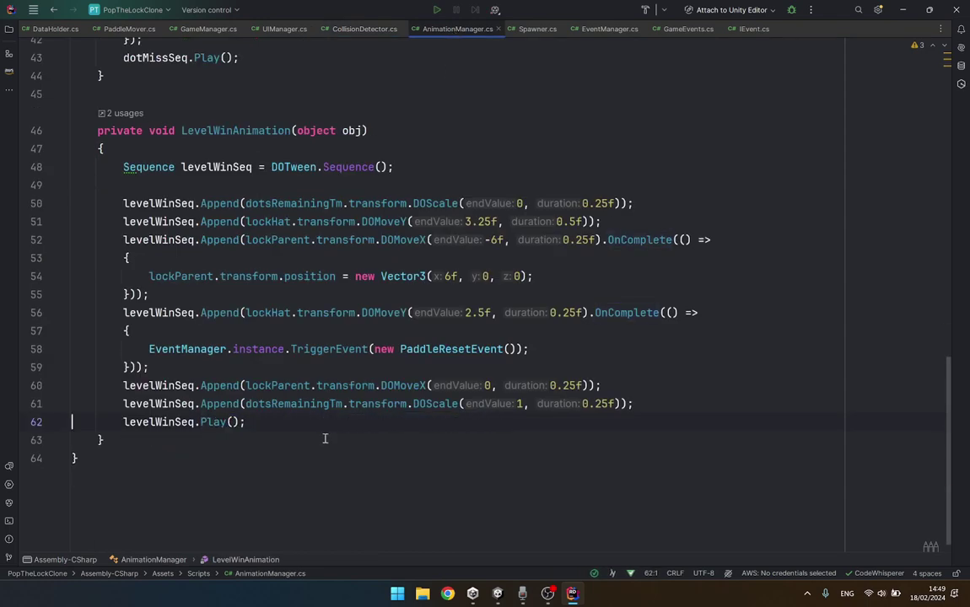
scroll(325, 439, "up", 5)
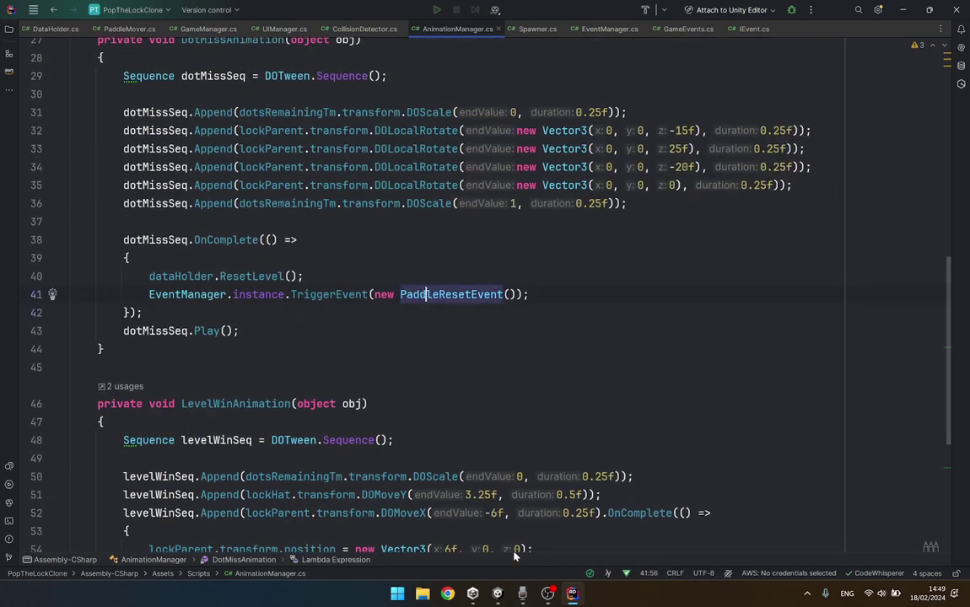
left_click(498, 595)
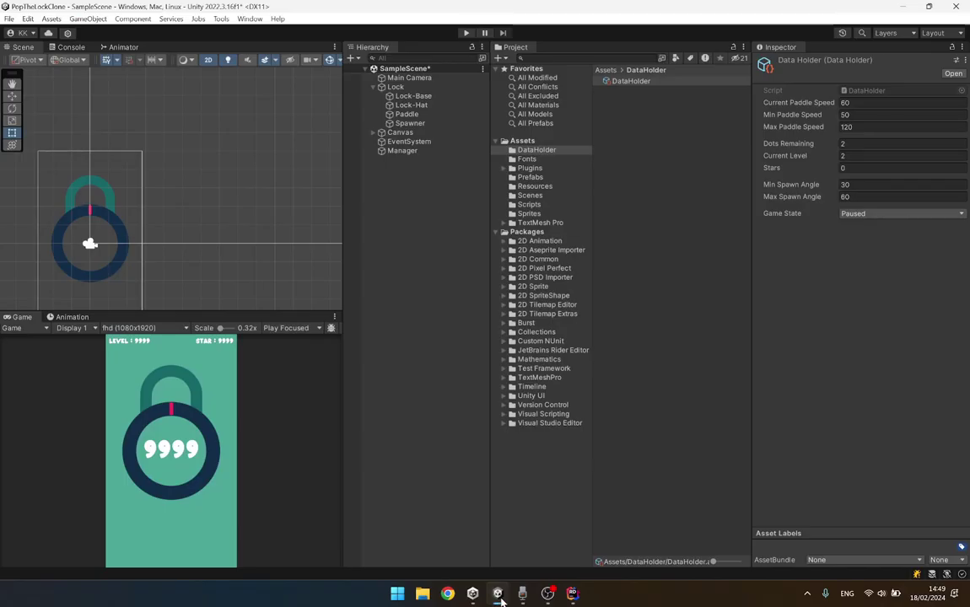
Play-test popping the last dot to win Level 1 and reach Level 2.
left_click(466, 34)
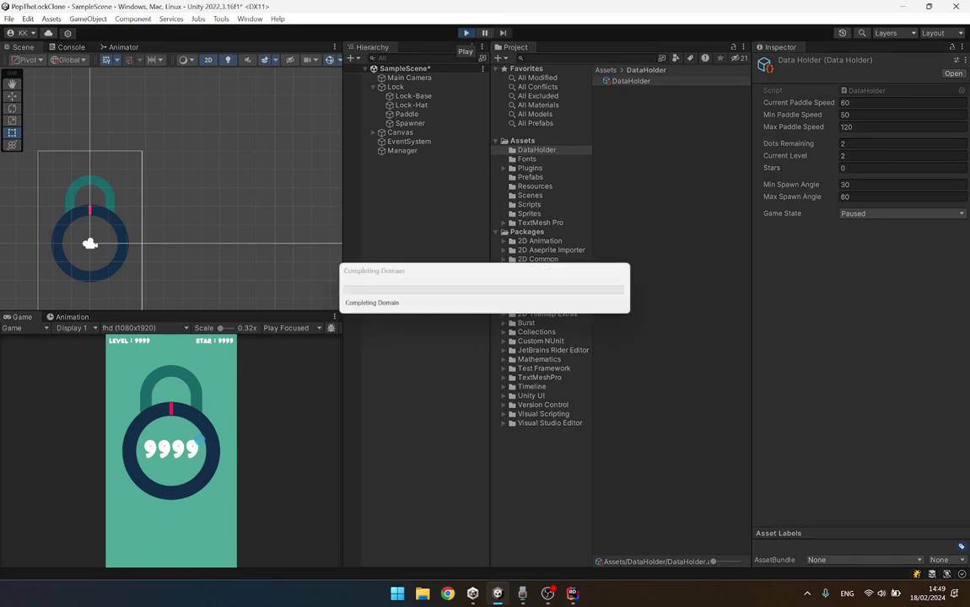
left_click(202, 446)
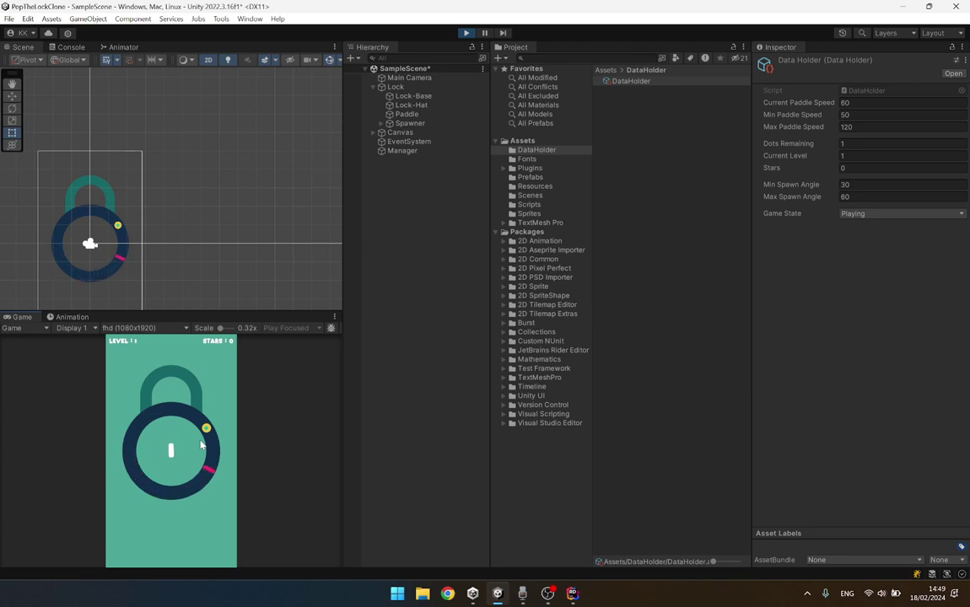
left_click(201, 445)
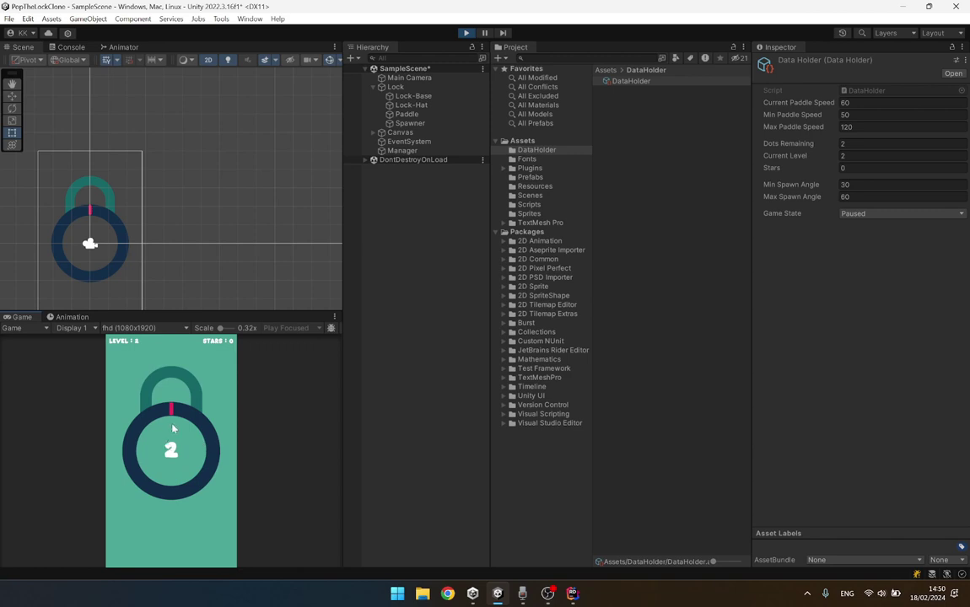
left_click(466, 33)
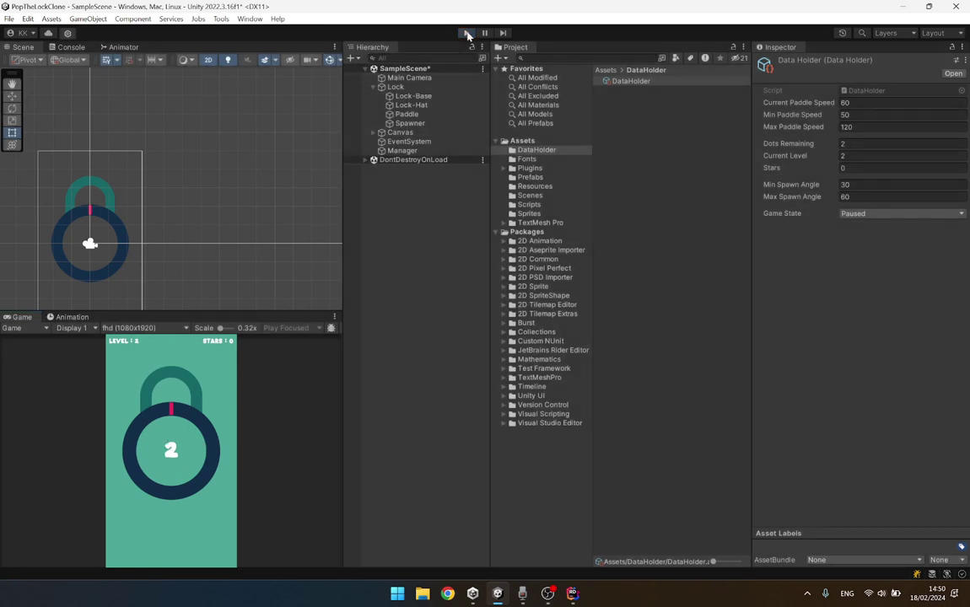
Replay Level 1 and deliberately miss the dot to check the reset.
left_click(467, 33)
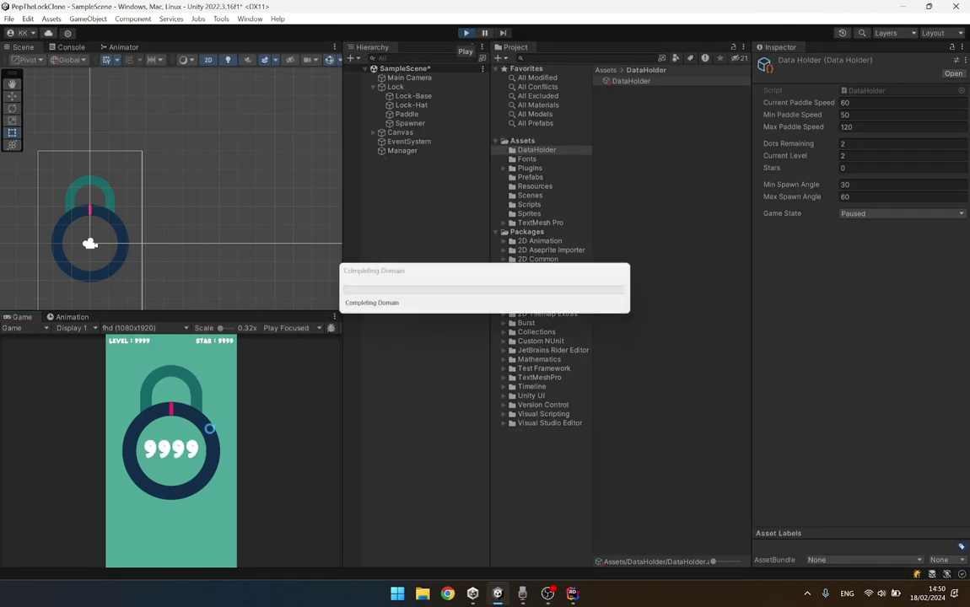
left_click(188, 452)
left_click(187, 453)
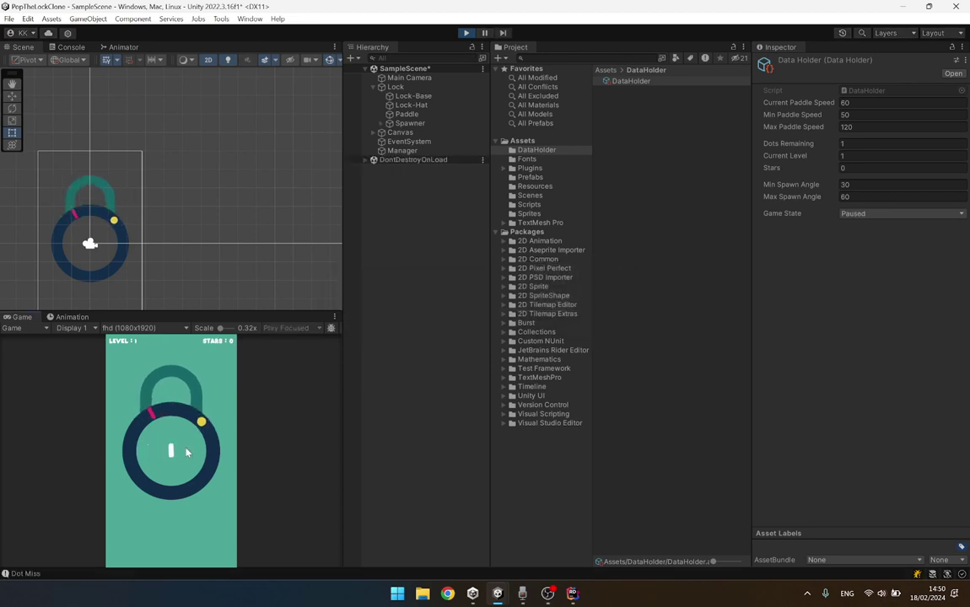
left_click(187, 453)
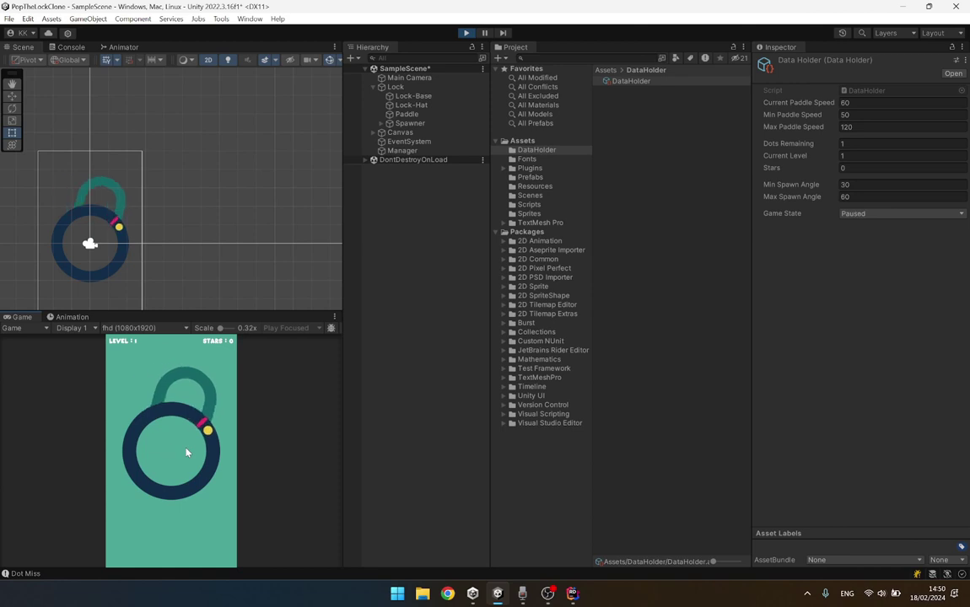
left_click(187, 453)
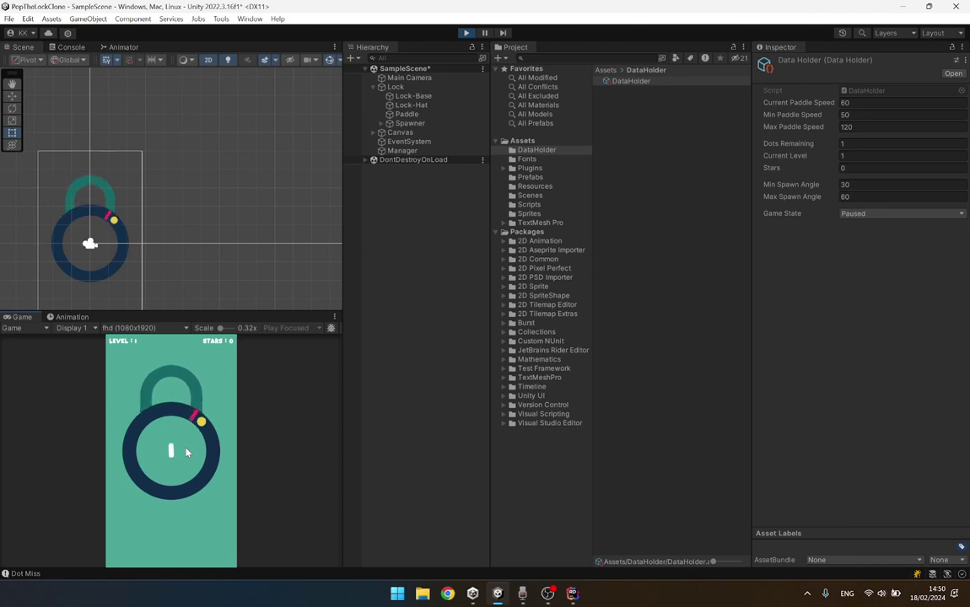
left_click(465, 33)
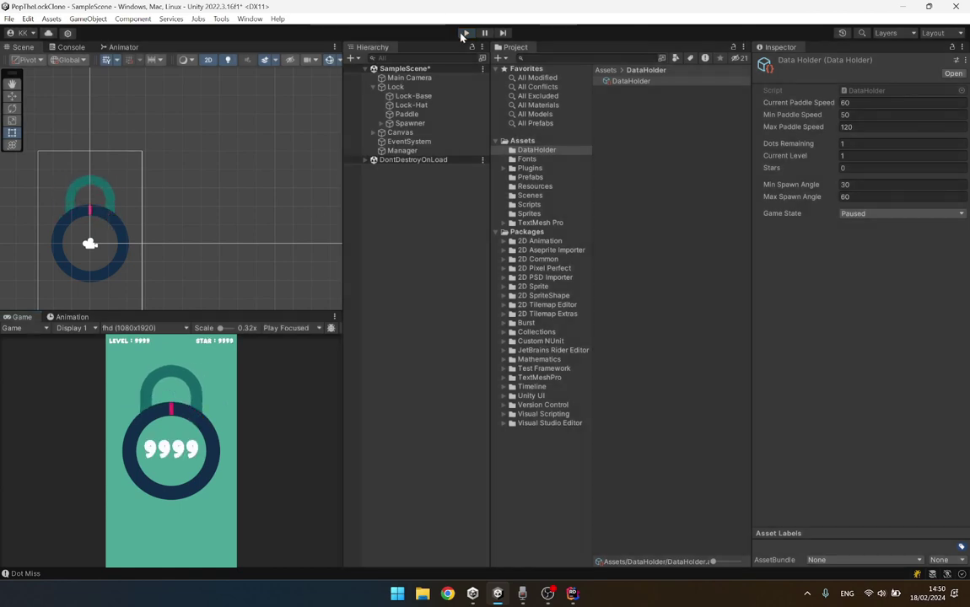
left_click(572, 593)
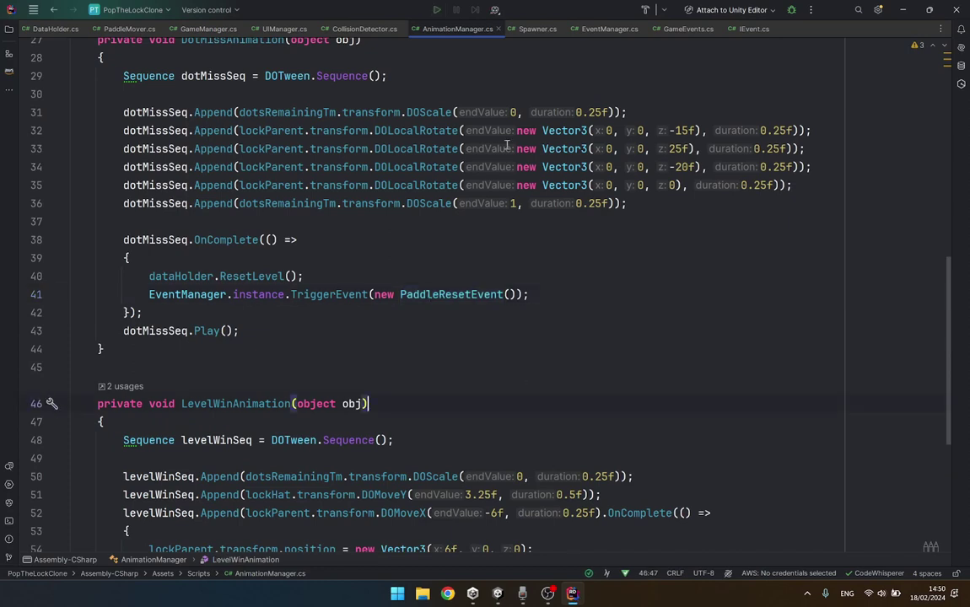
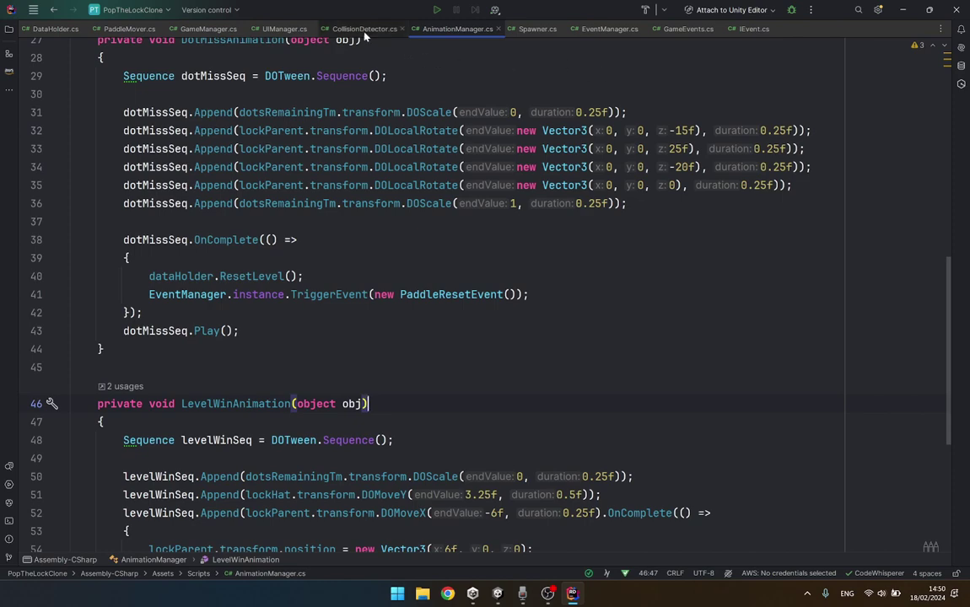
In CollisionDetector.cs Update(), open a blank line above the dotsRemaining-- line.
left_click(326, 28)
scroll(336, 275, "down", 2)
scroll(326, 285, "down", 4)
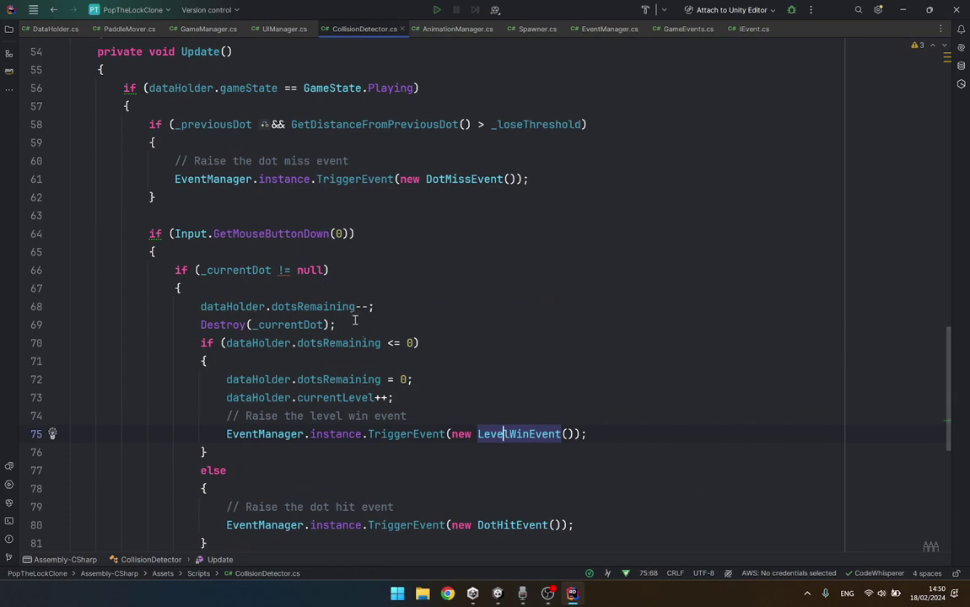
left_click(382, 288)
key("Return")
type("if")
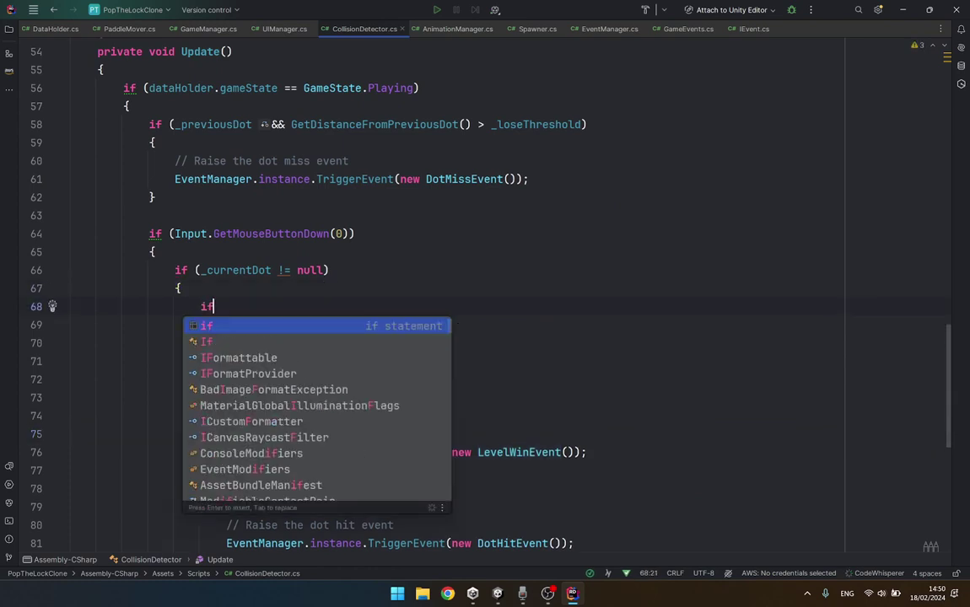
type("(")
key("BackSpace")
key("BackSpace")
key("BackSpace")
key("Down")
key("Down")
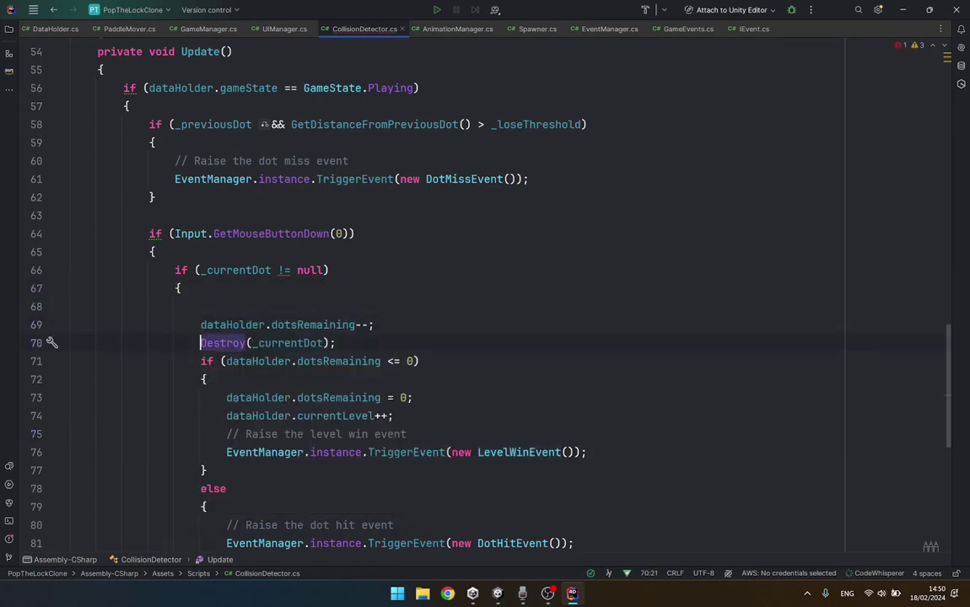
key("Down")
key("Return")
key("Up")
key("Up")
key("Up")
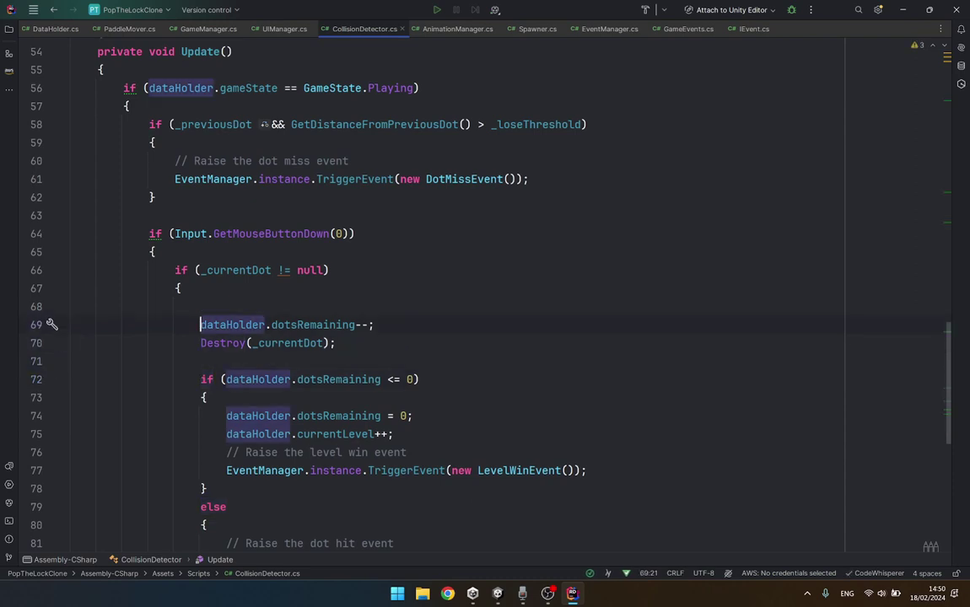
key("Up")
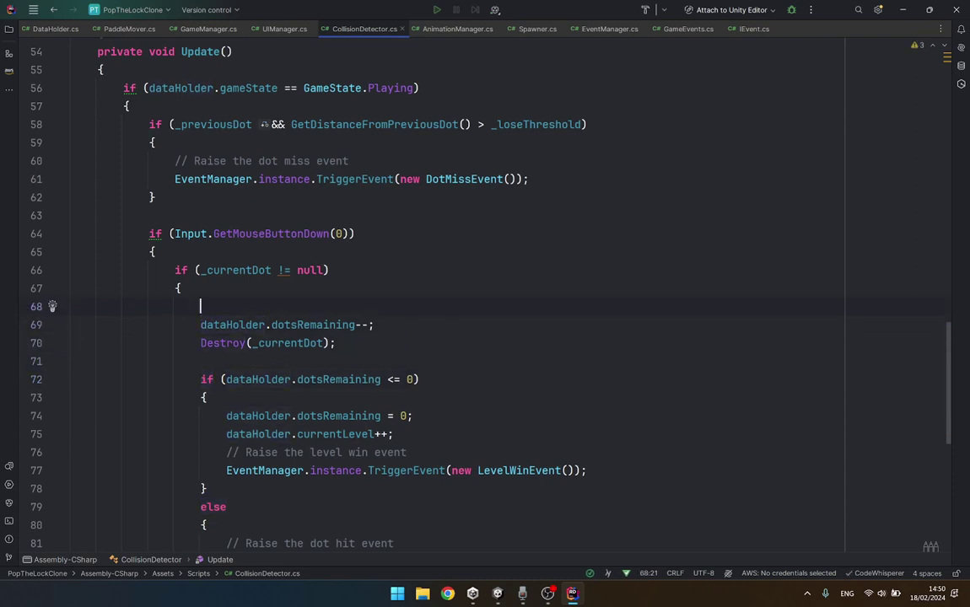
Insert if (_currentDot.GetComponent<Star>()) { dataHolder.stars++; } on that line.
type("if")
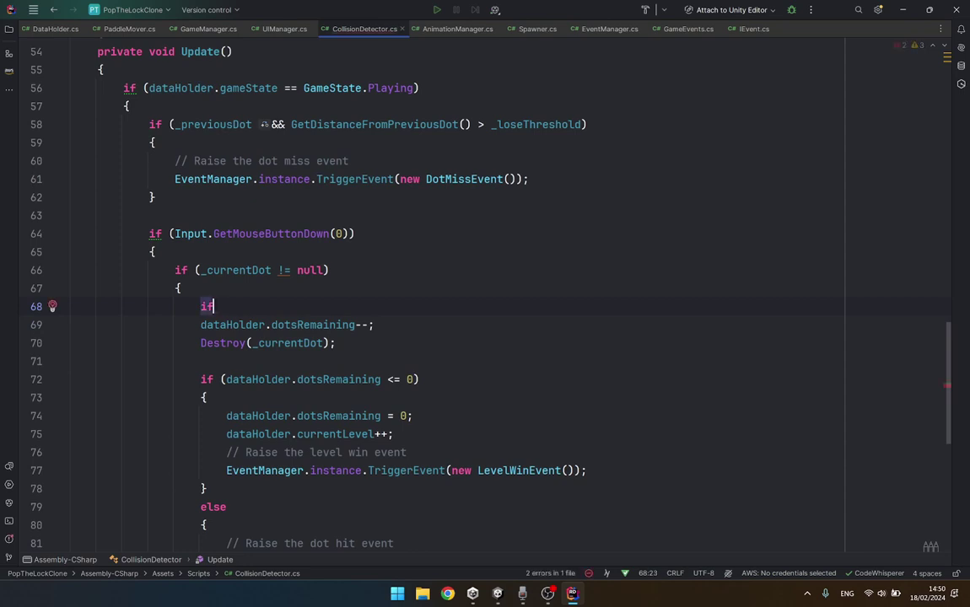
type("9(_c")
key("Return")
type(".get")
key("Return")
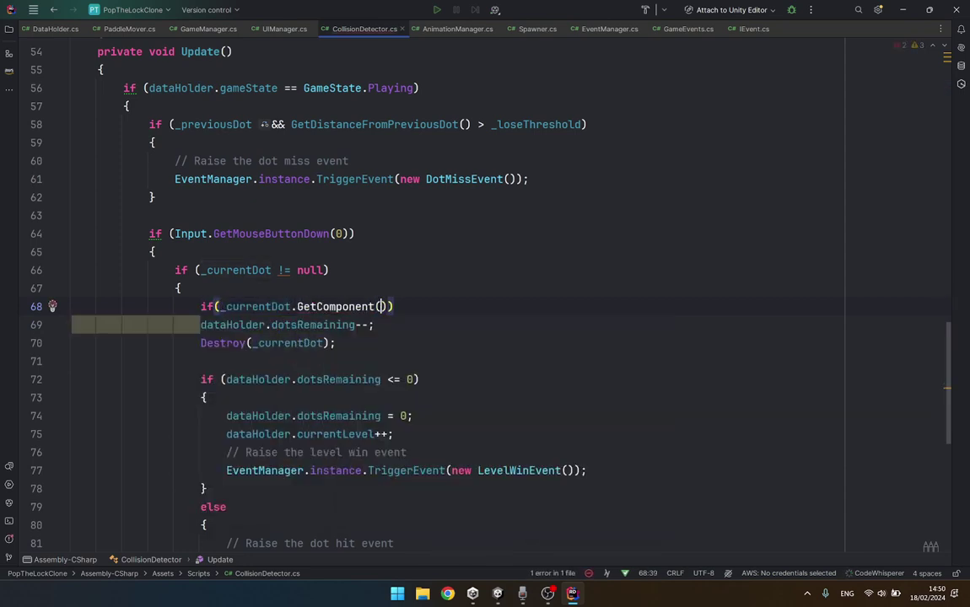
key("Left")
type("<s")
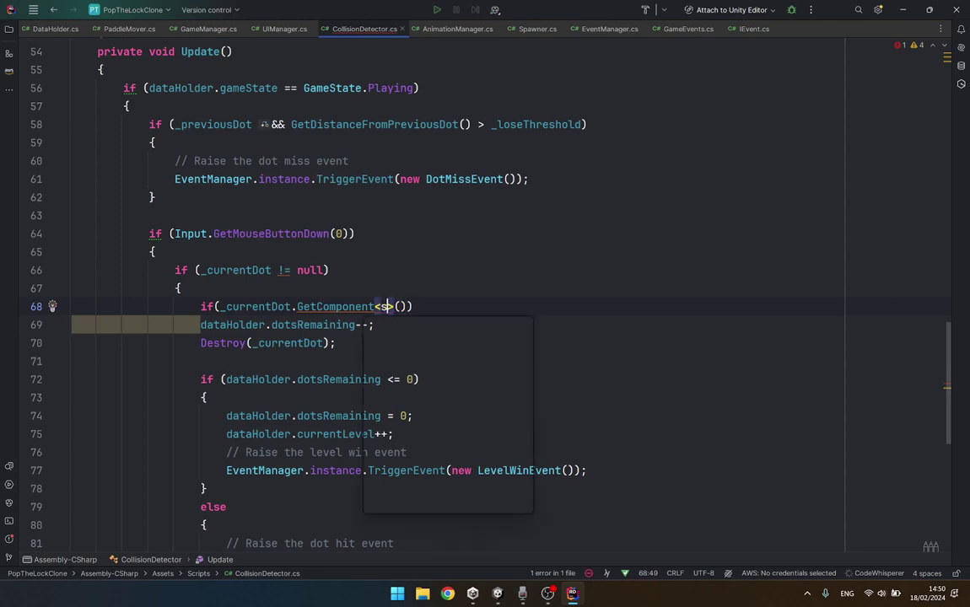
type("tar")
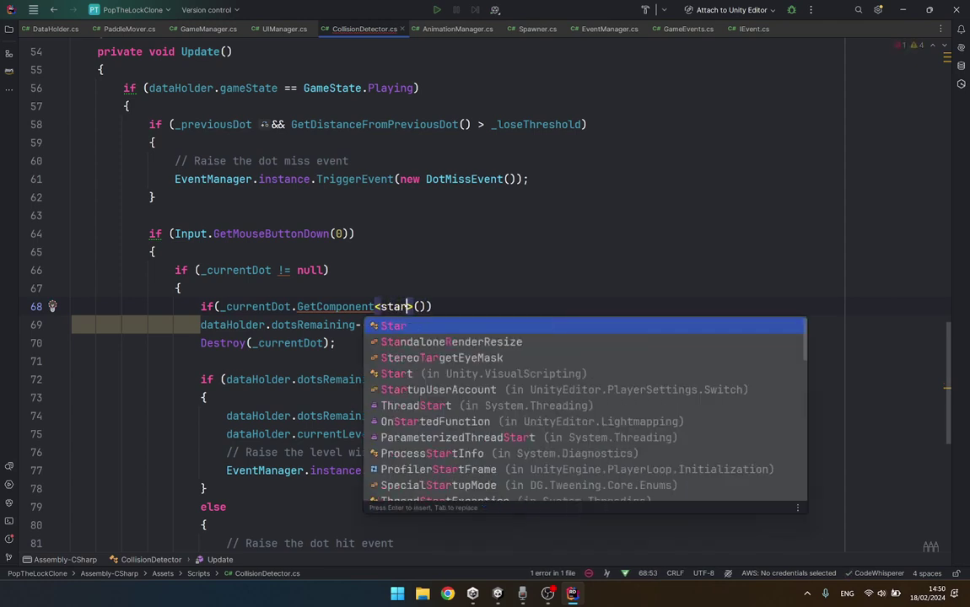
key("Return")
key("Right")
key("Right")
key("Right")
key("Right")
key("Return")
type("{")
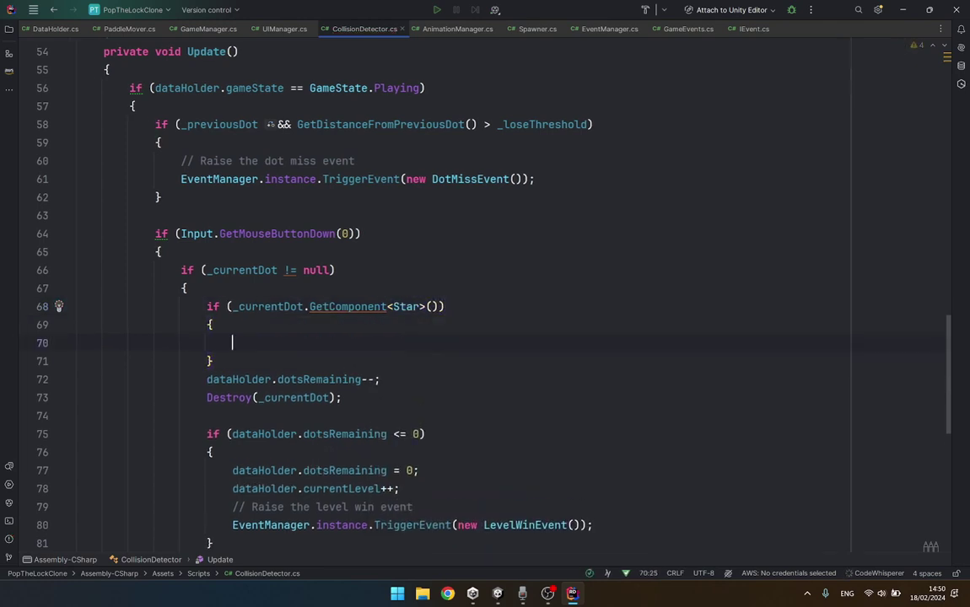
type("da")
key("Return")
type(".s")
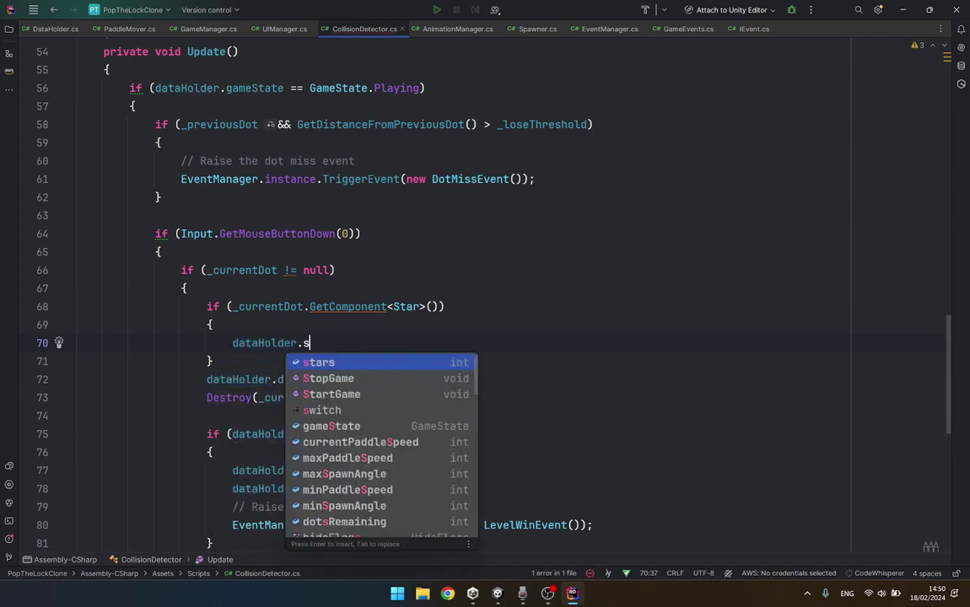
type("t")
key("Return")
type("++;")
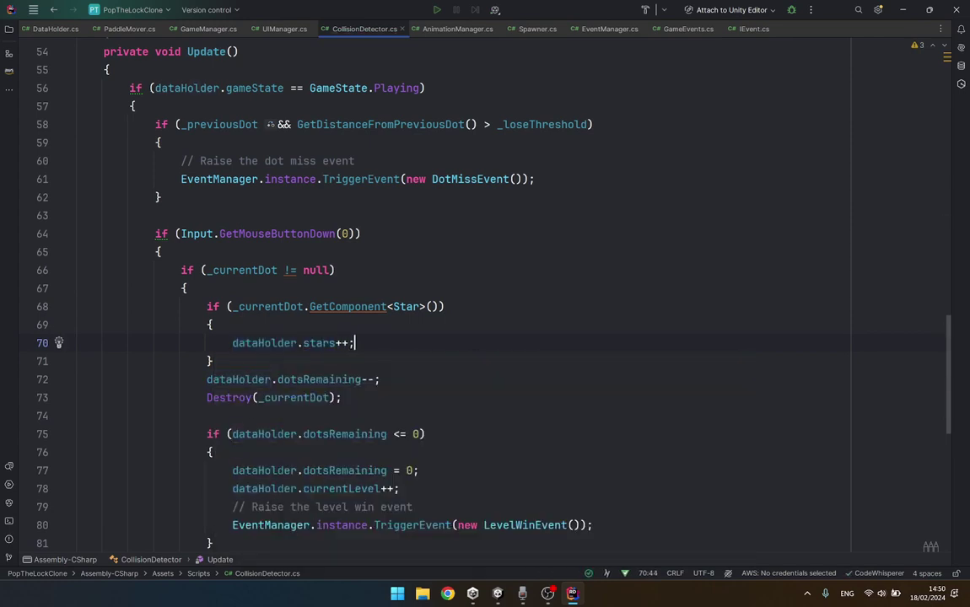
left_click(450, 264)
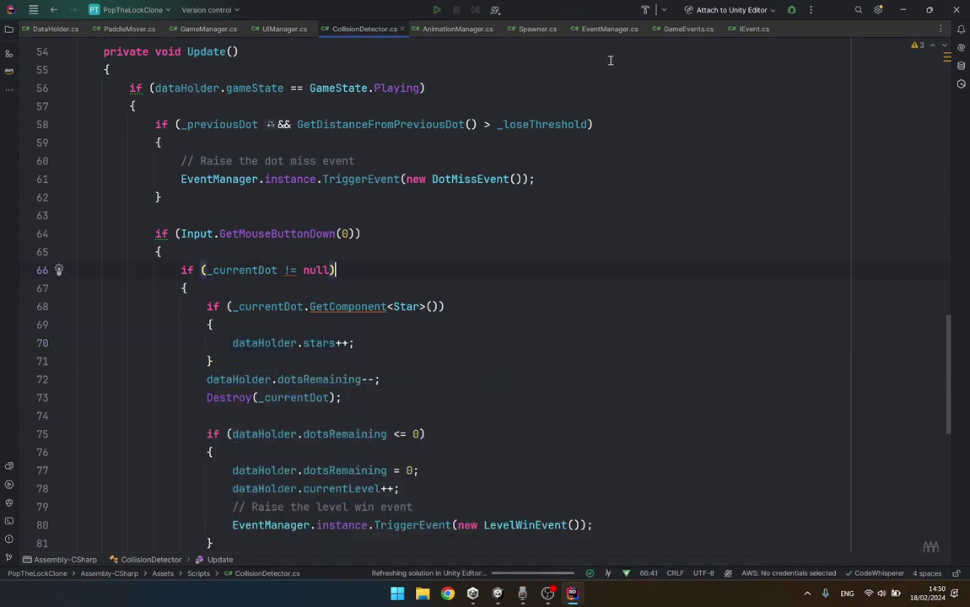
In Spawner's Start, begin an EventManager.instance.AddListener call after the Spawn call.
left_click(534, 30)
scroll(327, 195, "up", 1)
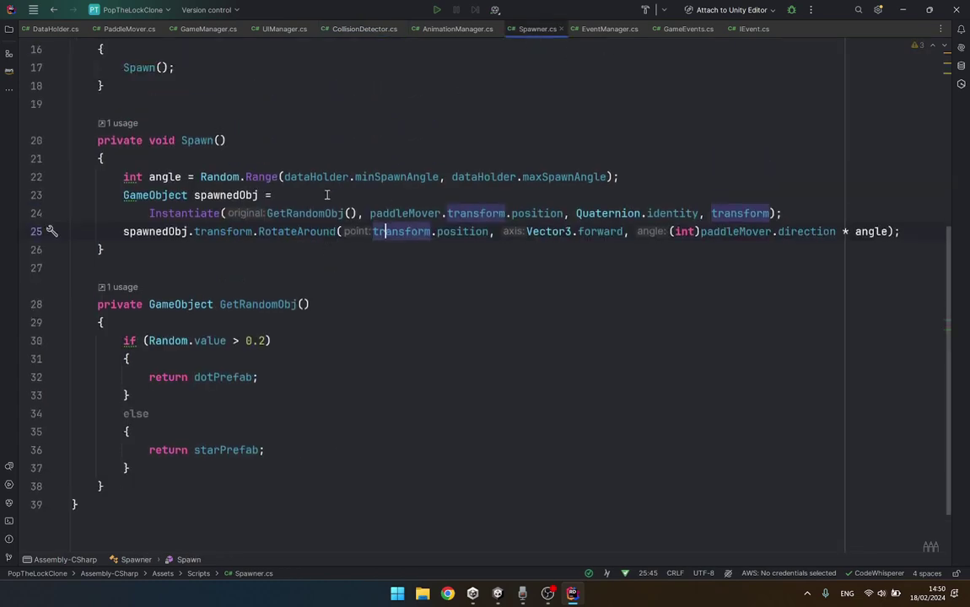
scroll(328, 195, "up", 5)
left_click(243, 372)
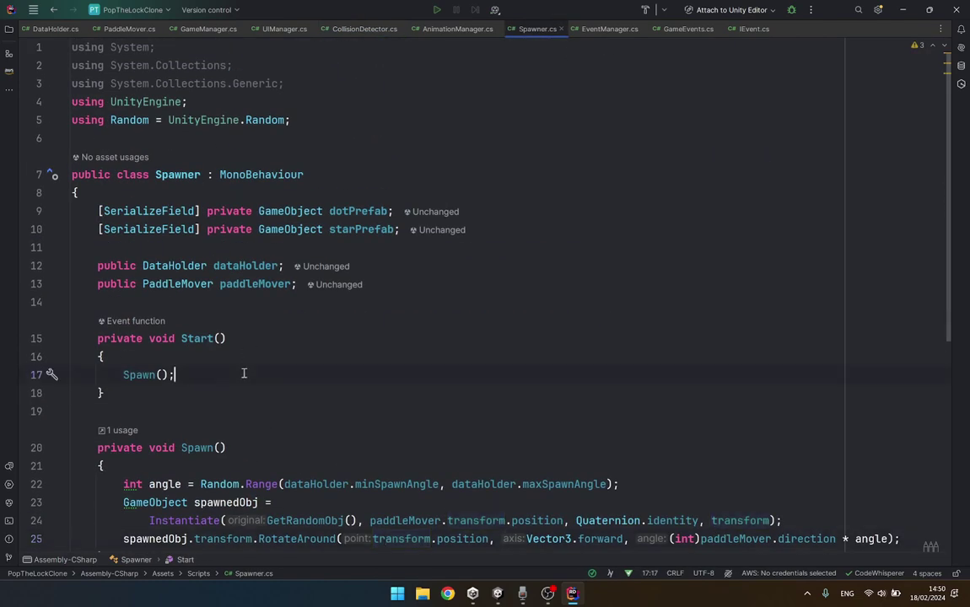
key("Return")
type("Eve")
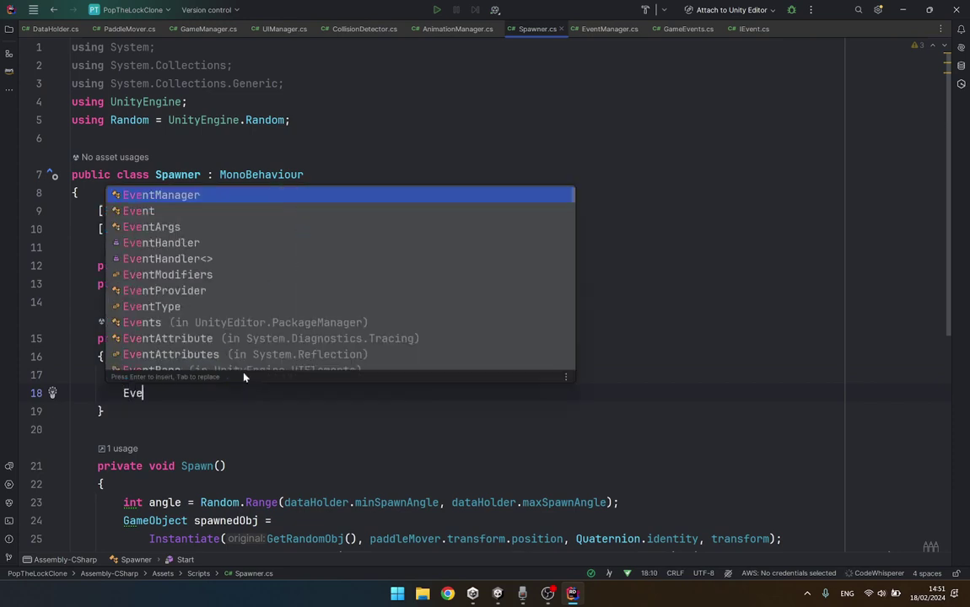
key("Return")
type(".")
key("Return")
type(".")
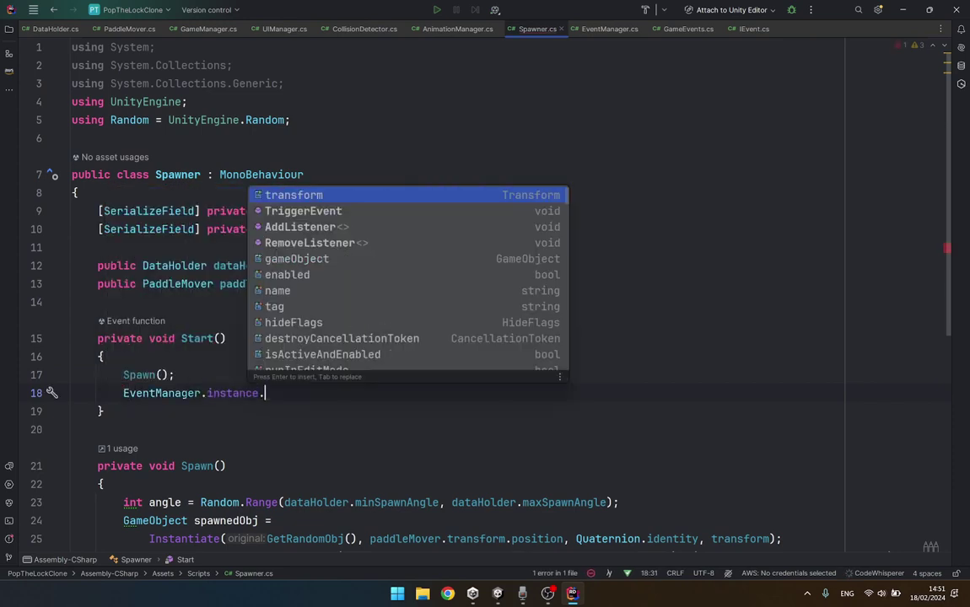
type("ad")
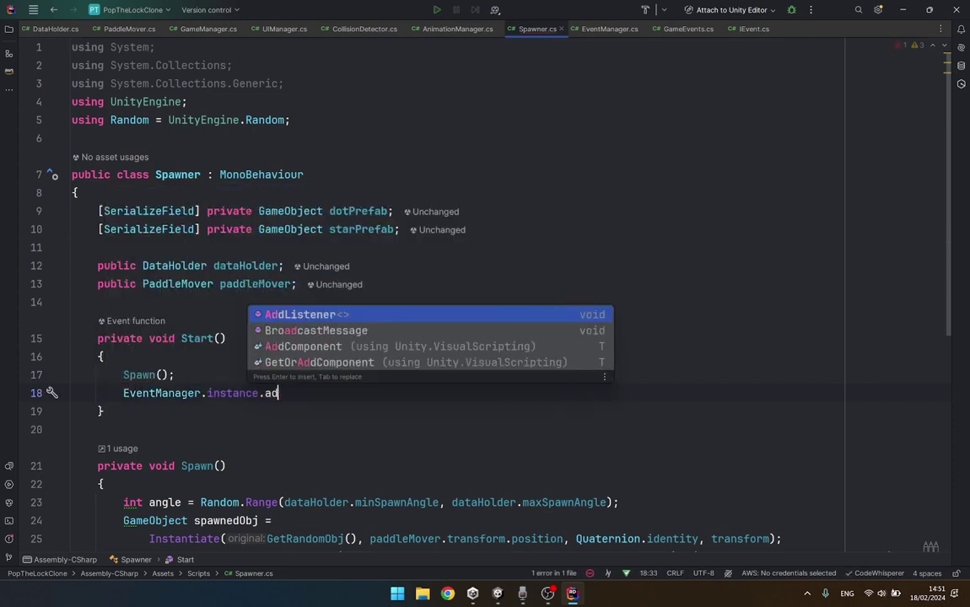
key("Return")
Complete it as AddListener<DotHitEvent>(Spawn) and give Spawn an object obj=null parameter.
type("Dot")
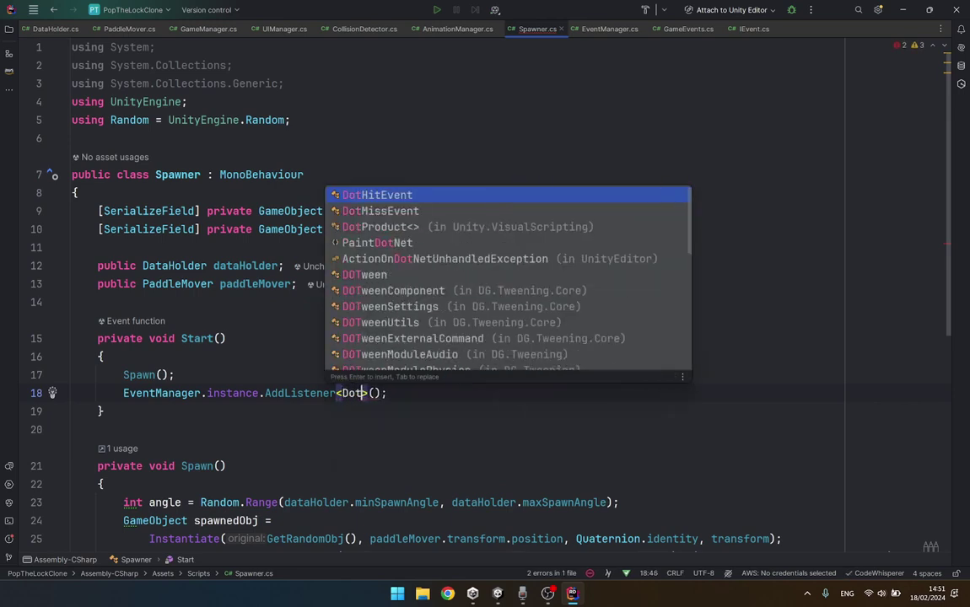
type("H")
key("Return")
key("Tab")
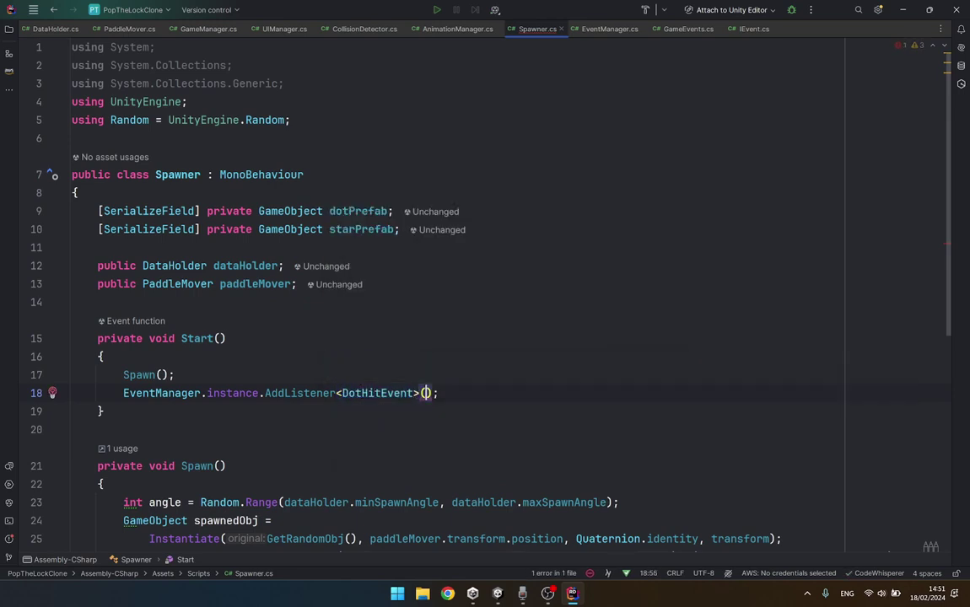
type("Spaw")
key("Return")
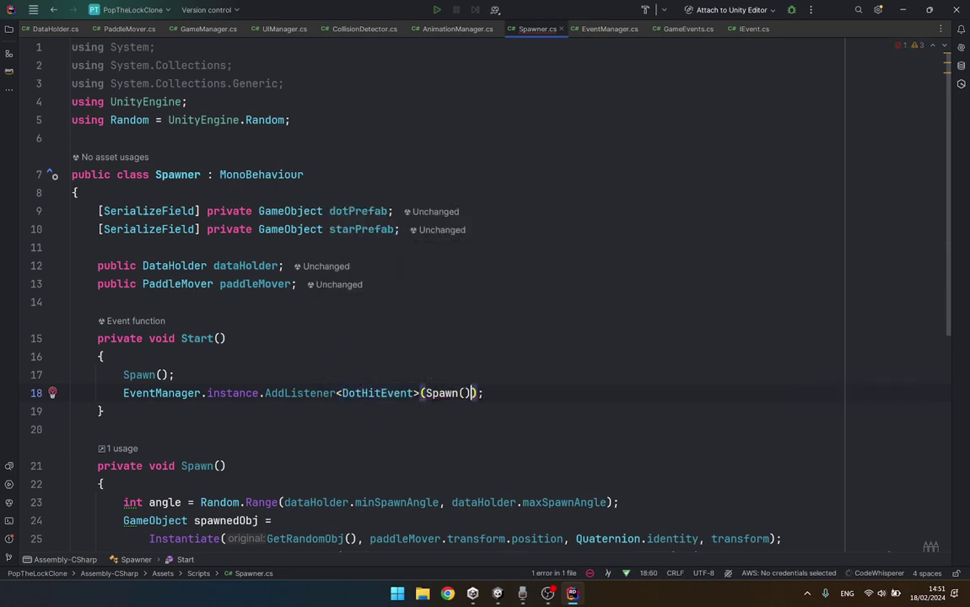
key("Down")
key("Down")
key("Down")
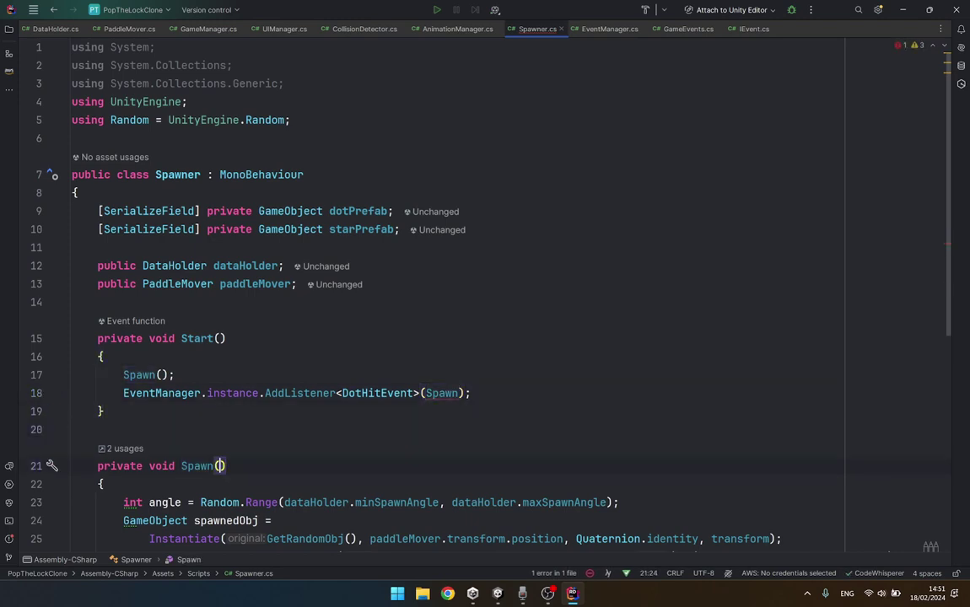
type("object obj")
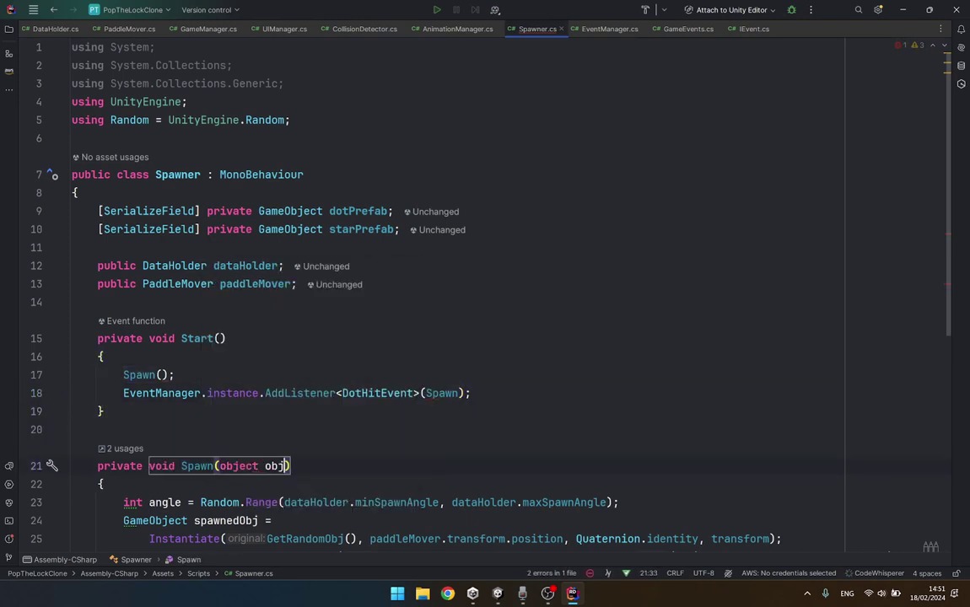
type("=null")
Add an OnDestroy method after Start and begin an EventManager call inside it.
left_click(72, 429)
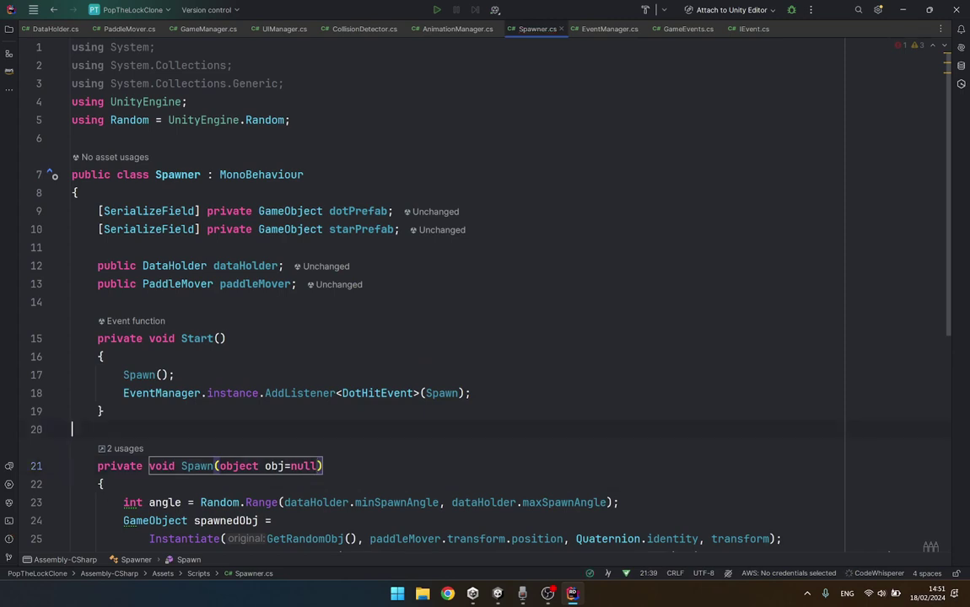
key("Return")
key("Return")
key("Up")
type("ondes")
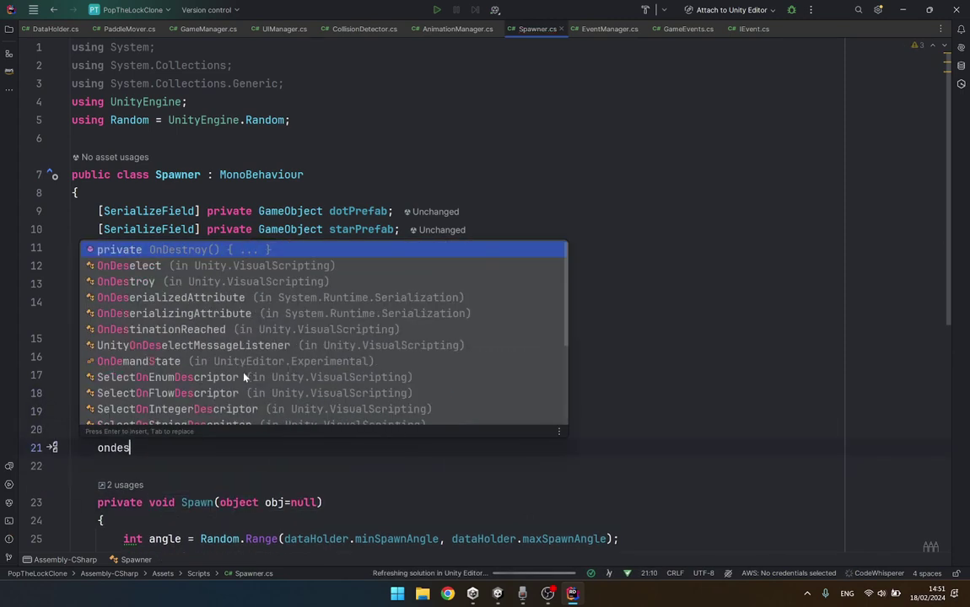
key("Return")
key("BackSpace")
type("Eve")
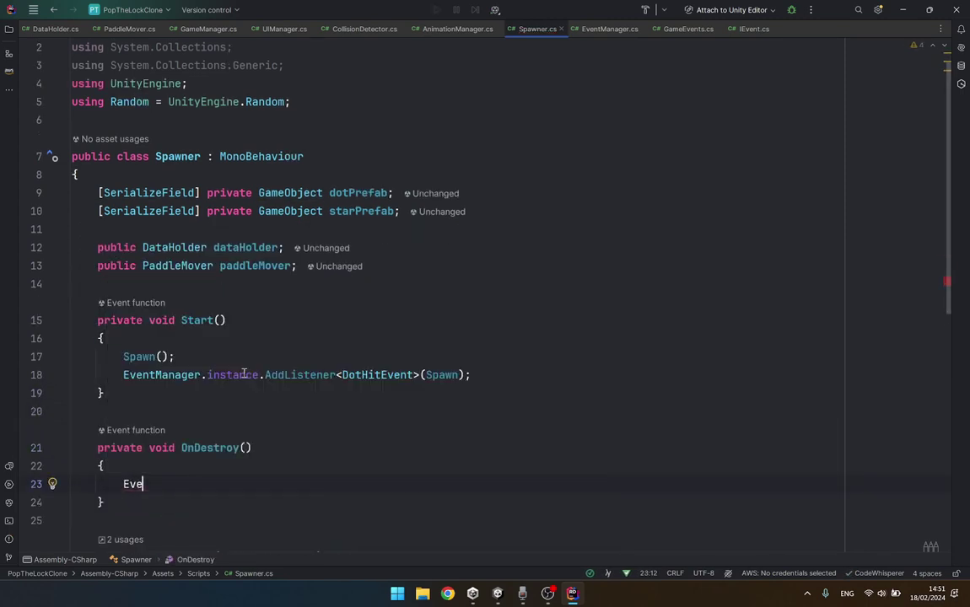
type("nt")
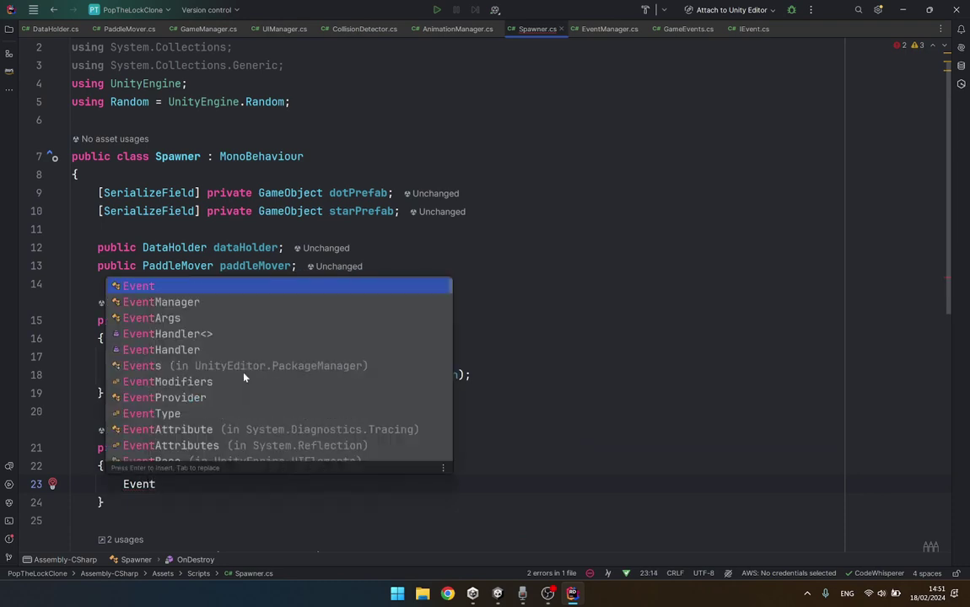
key("Down")
key("Return")
Complete the line as EventManager.instance.RemoveListener<DotHitEvent>(Spawn) and check it.
type(".ikn")
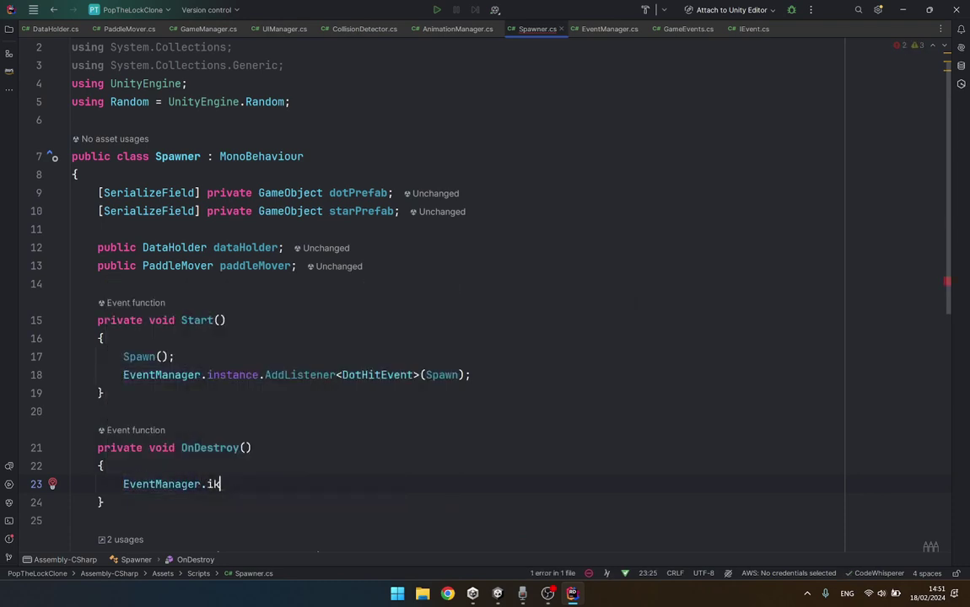
type("instance.remove")
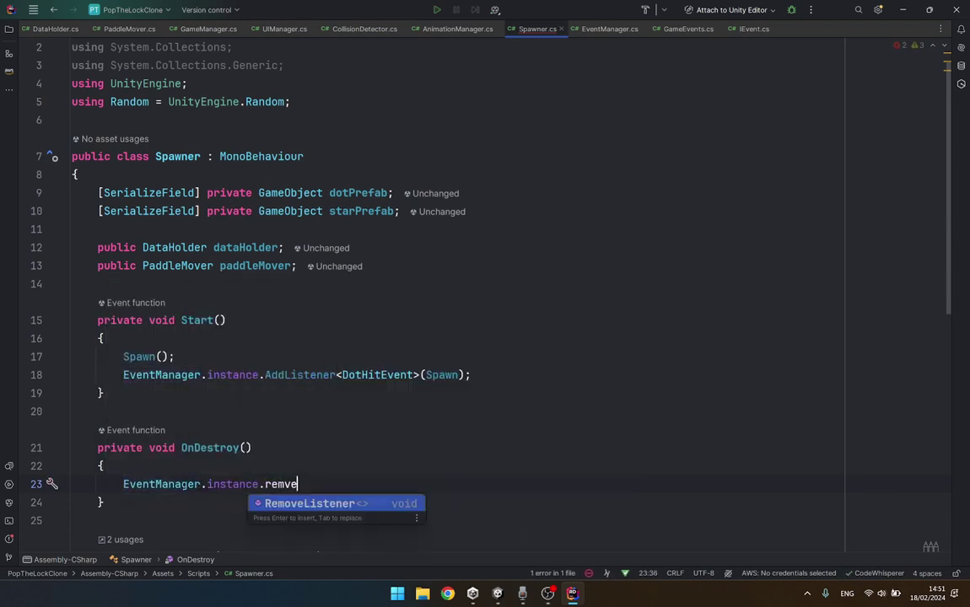
key("Return")
type("Do>();")
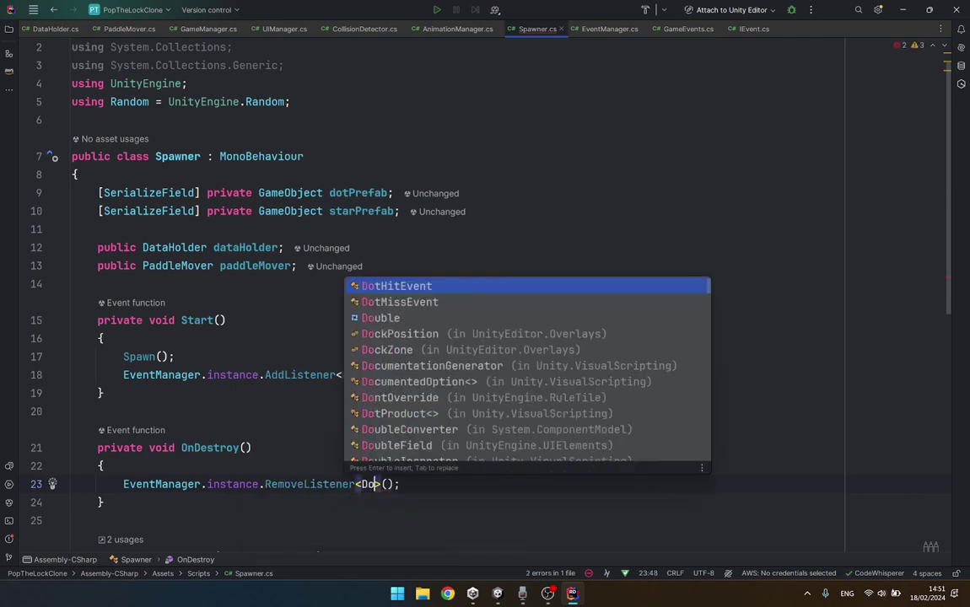
key("Return")
key("Right")
type("Spawn")
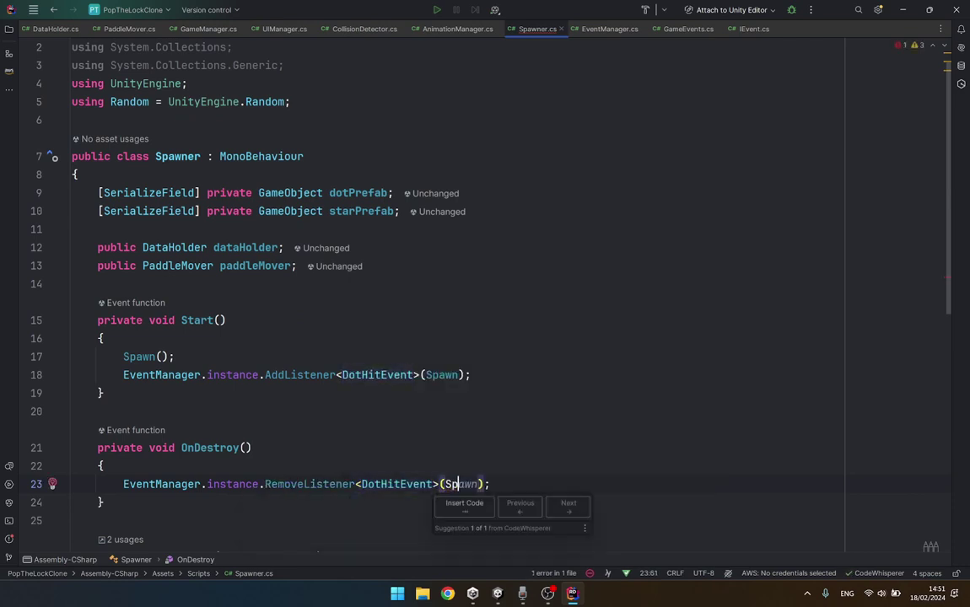
key("End")
scroll(270, 328, "down", 1)
scroll(271, 328, "down", 2)
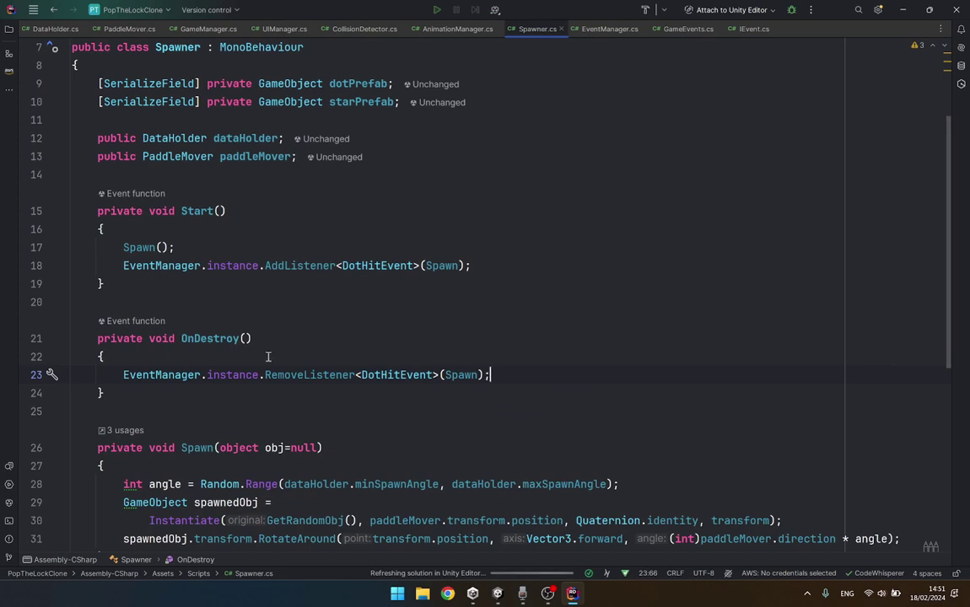
left_click(345, 375)
triple_click(414, 374)
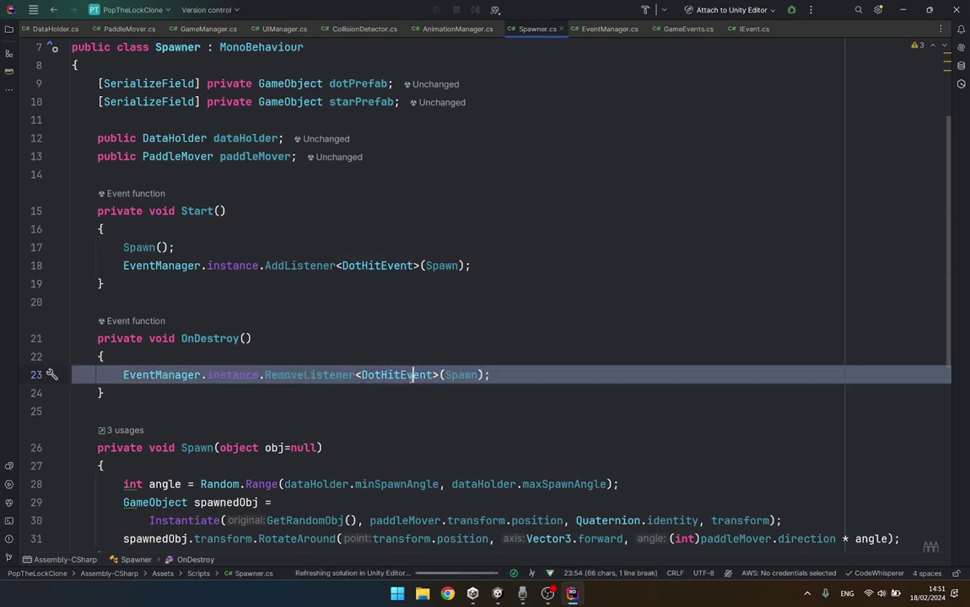
left_click(431, 375)
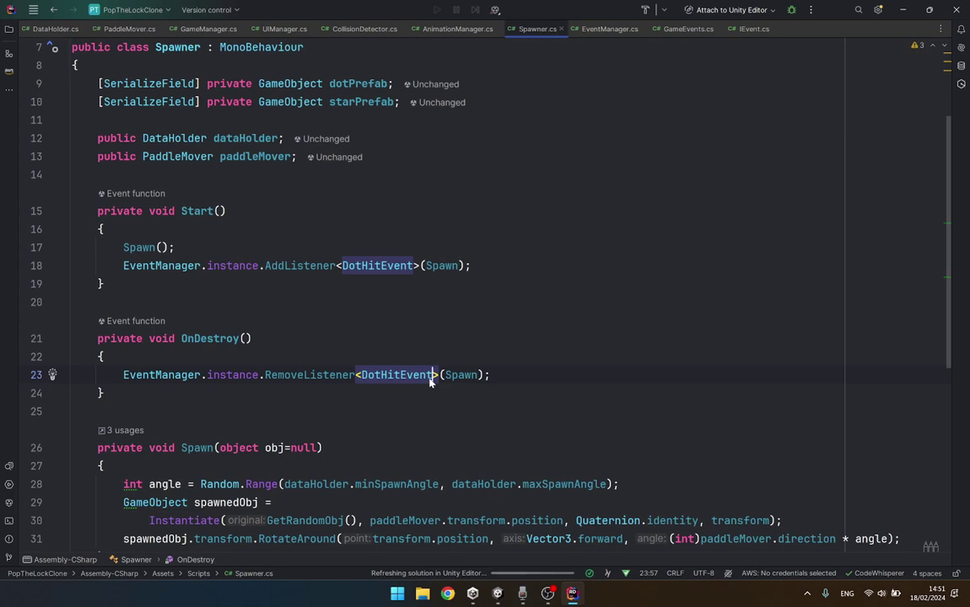
Add an AddListener<LevelWinEvent>(Spawn) line under the DotHitEvent subscription in Start.
key("Return")
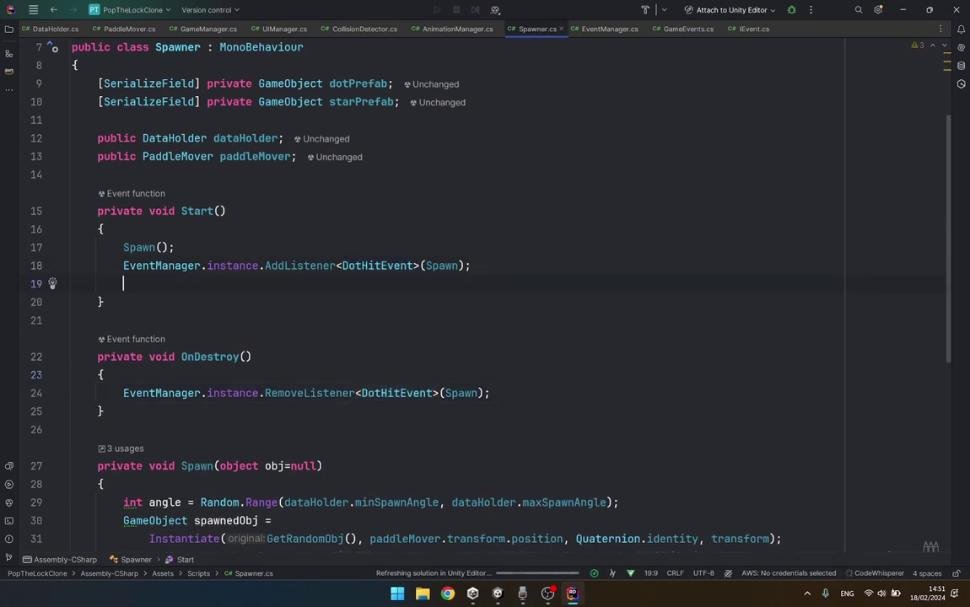
type("Eve")
key("Tab")
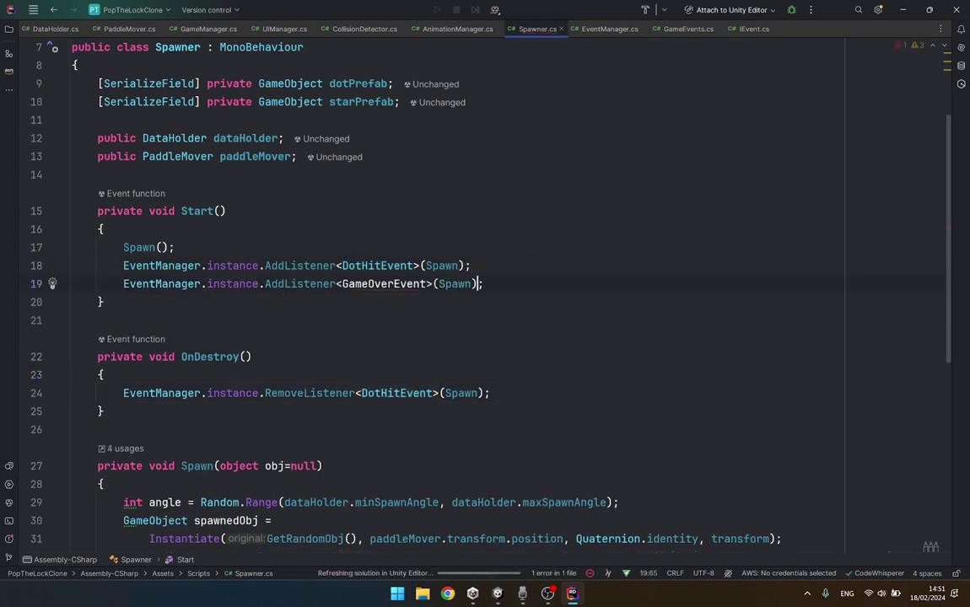
key("ctrl+Left")
key("ctrl+shift+Left")
type("Leve")
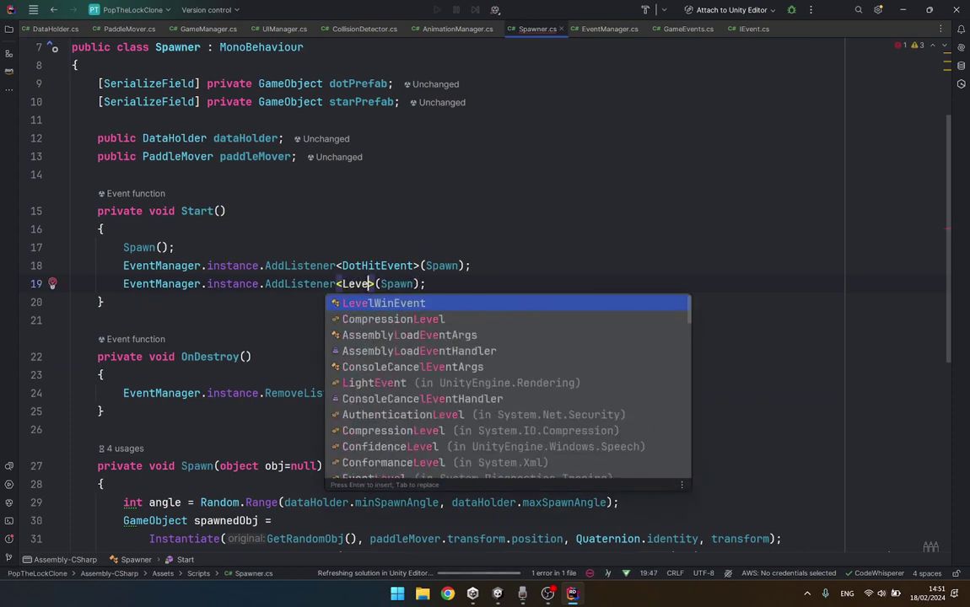
key("Return")
Add a matching RemoveListener<LevelWinEvent>(Spawn) line in OnDestroy.
key("Down")
key("Down")
key("Down")
key("Down")
key("Down")
key("Right")
key("Right")
key("Right")
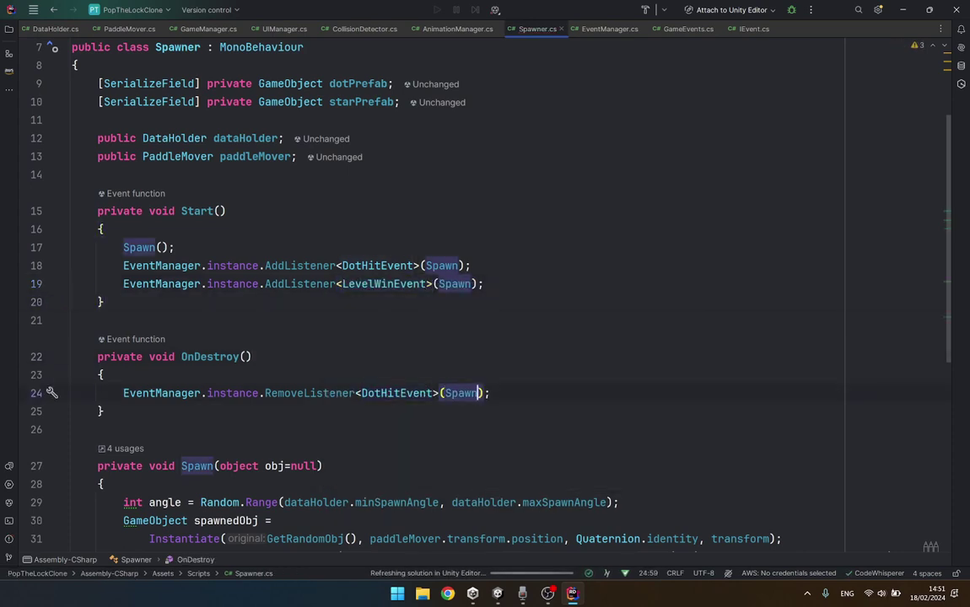
key("End")
key("Return")
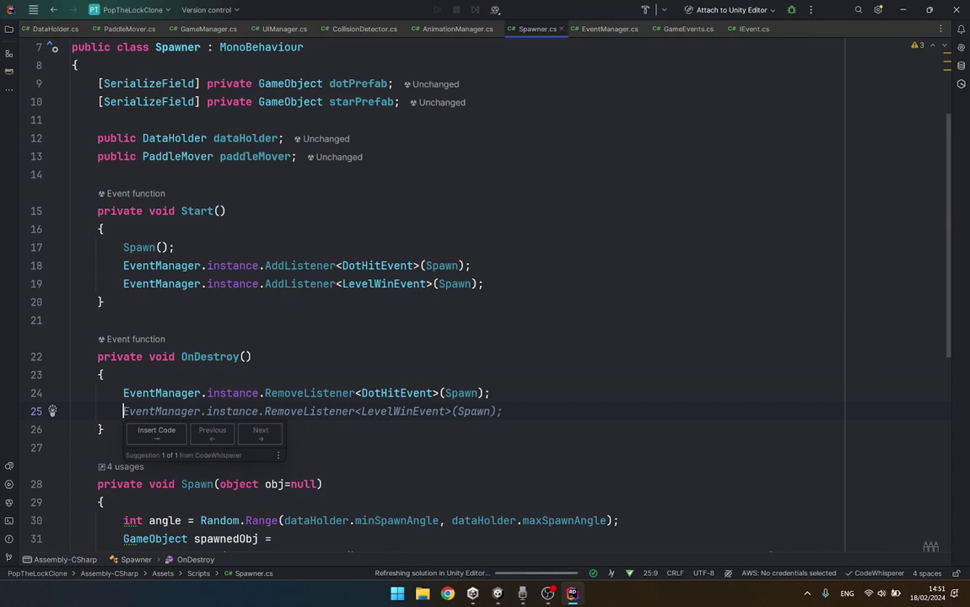
key("Tab")
left_click(640, 357)
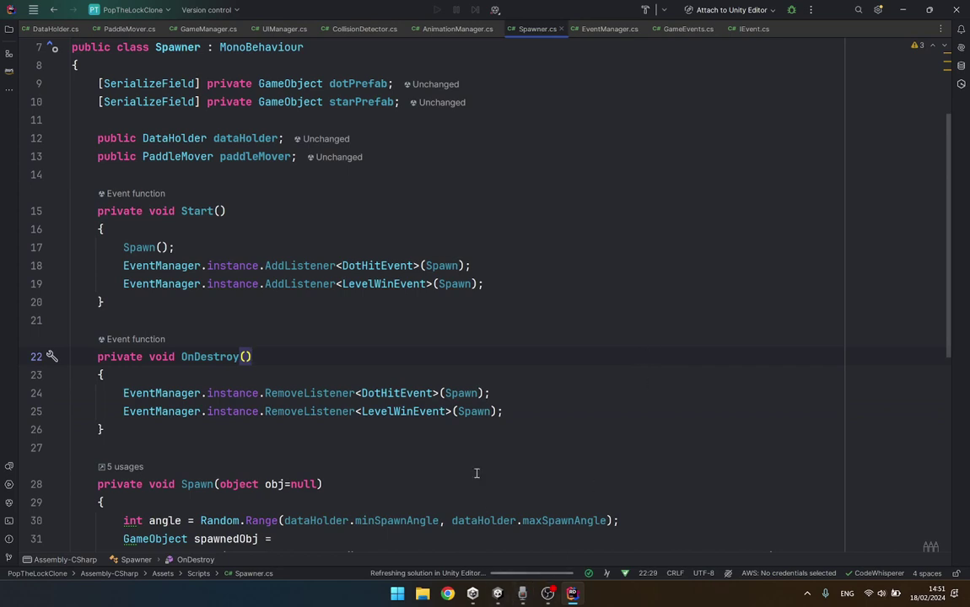
Play-test in Unity, clearing levels 1 and 2 until a miss on level 3, then return to Rider.
left_click(497, 593)
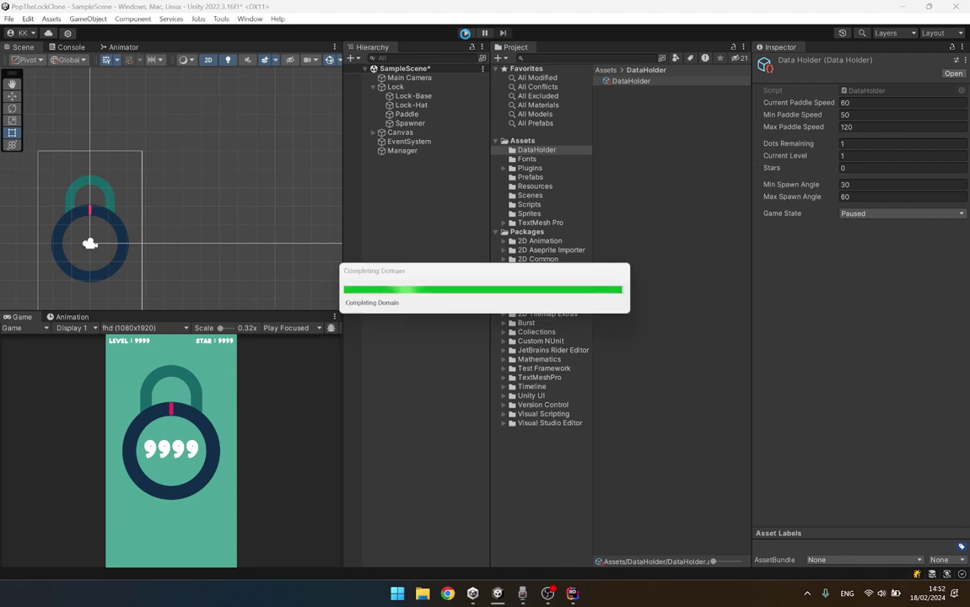
left_click(465, 34)
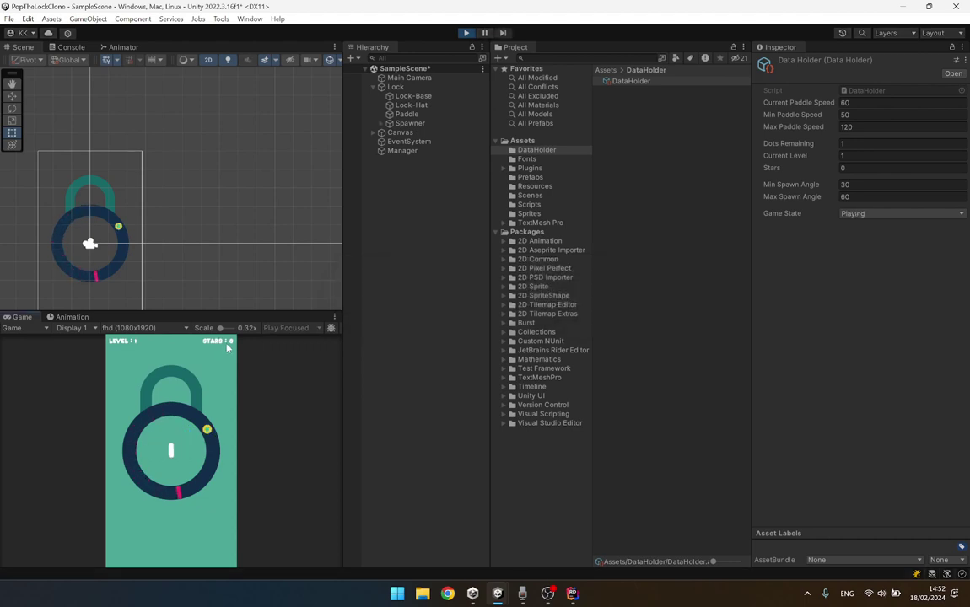
left_click(212, 411)
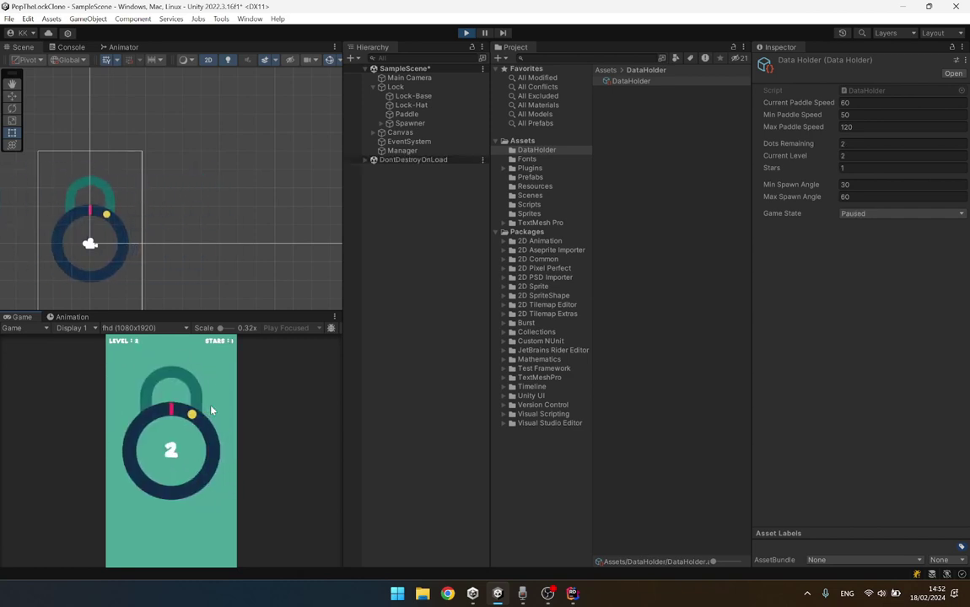
left_click(211, 410)
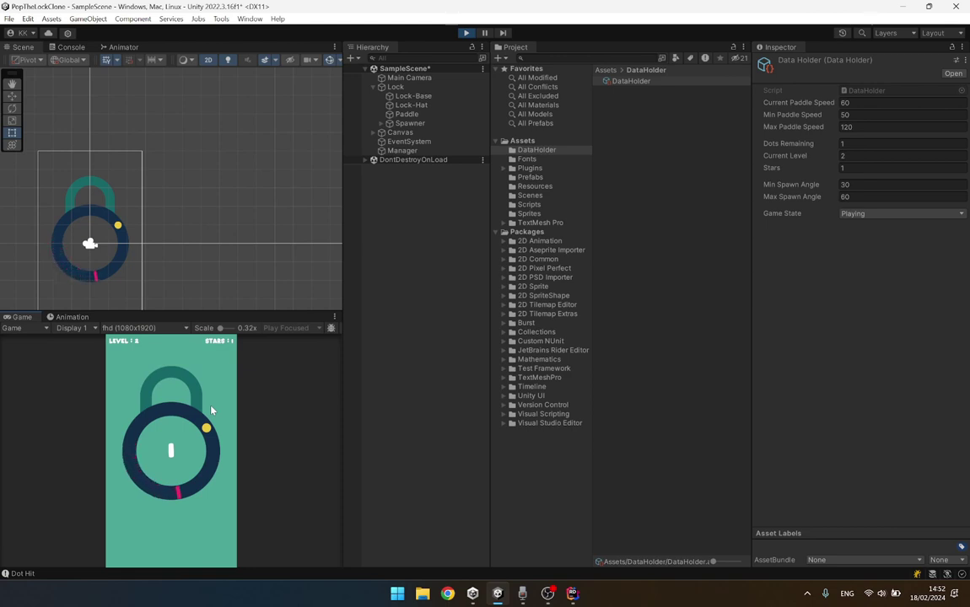
left_click(212, 411)
left_click(163, 427)
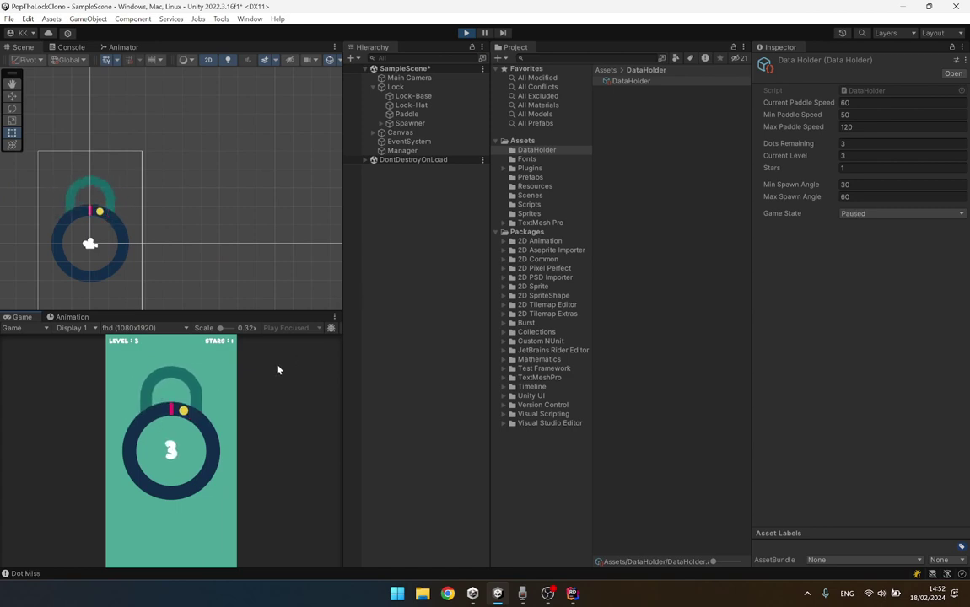
left_click(206, 416)
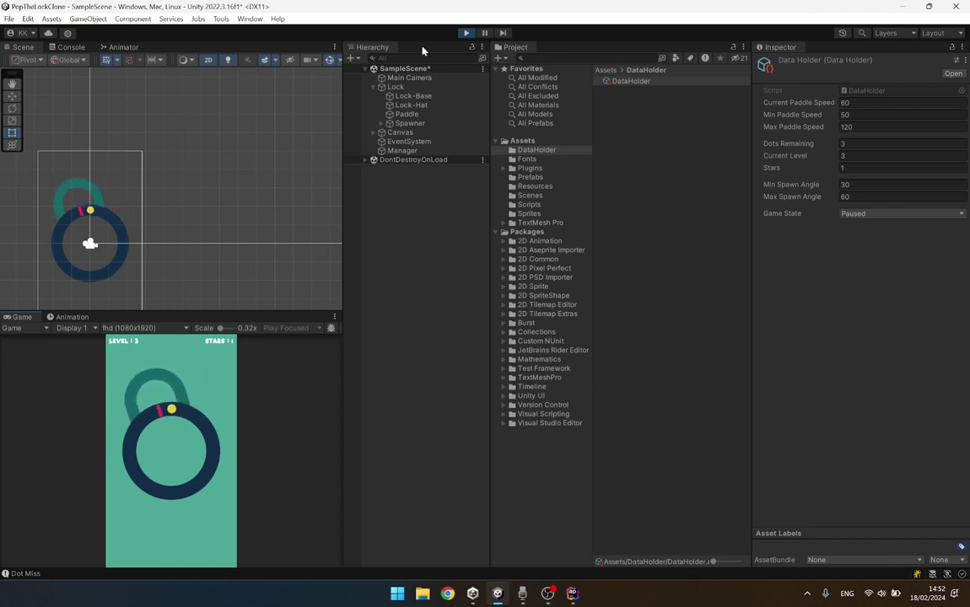
left_click(466, 32)
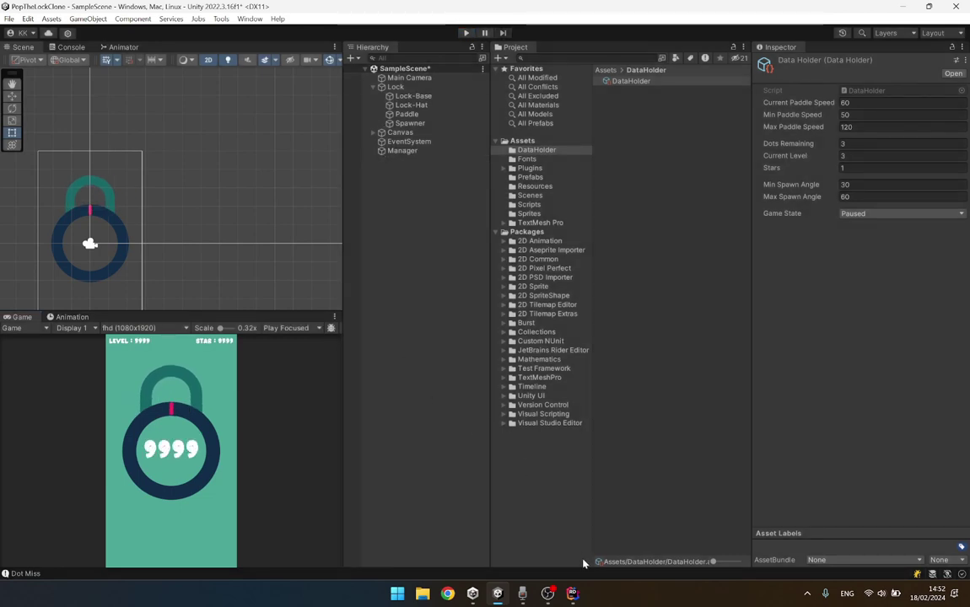
left_click(572, 593)
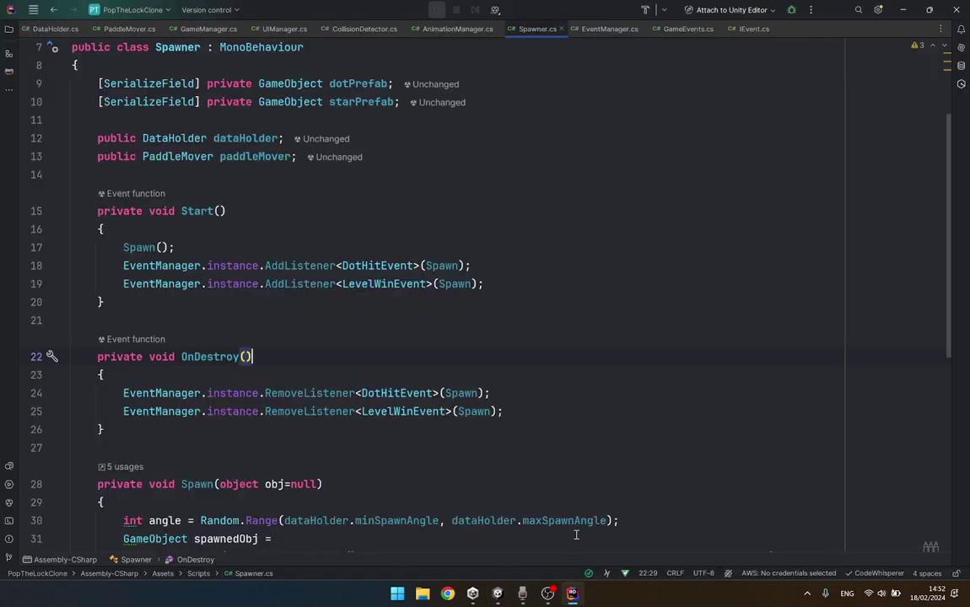
Delete the LevelWinEvent AddListener line in Start and its RemoveListener line in OnDestroy.
double_click(456, 285)
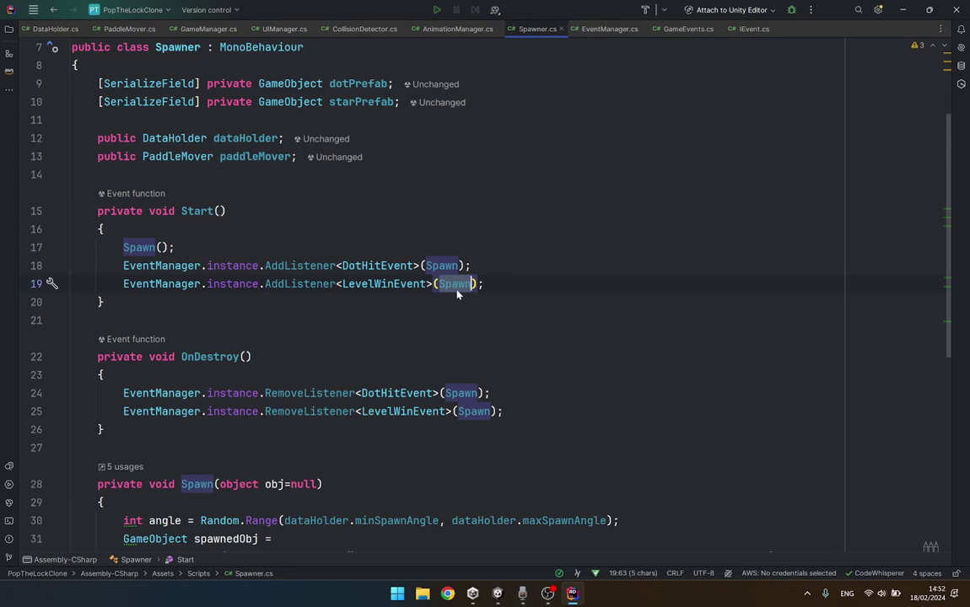
key("ctrl+y")
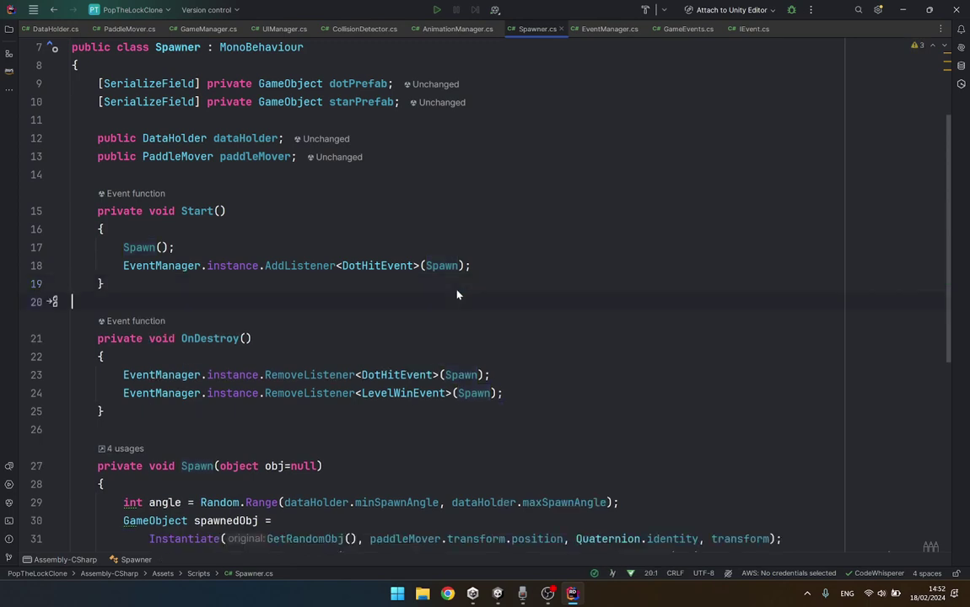
key("Down")
key("Down")
key("Down")
key("ctrl+y")
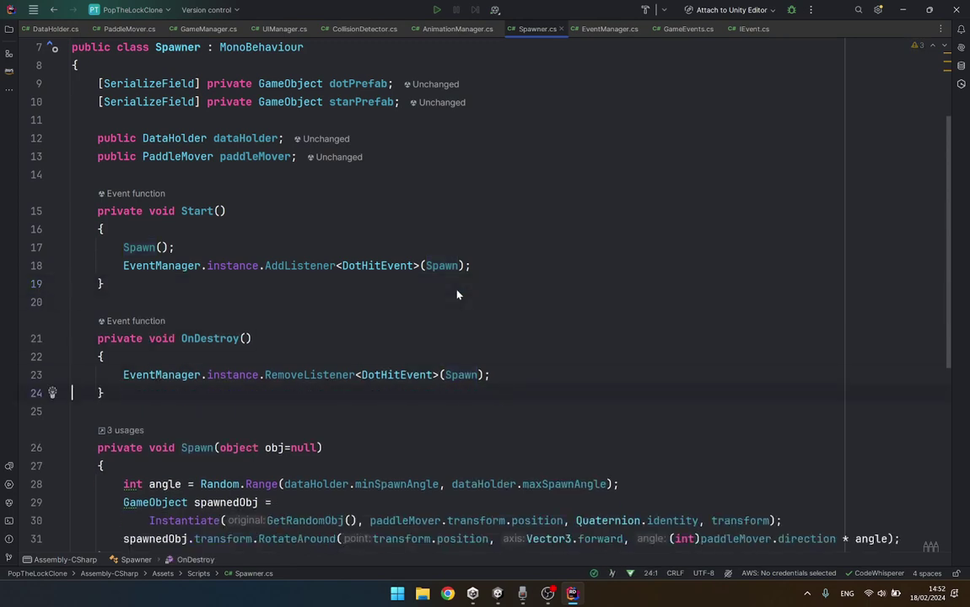
left_click(454, 339)
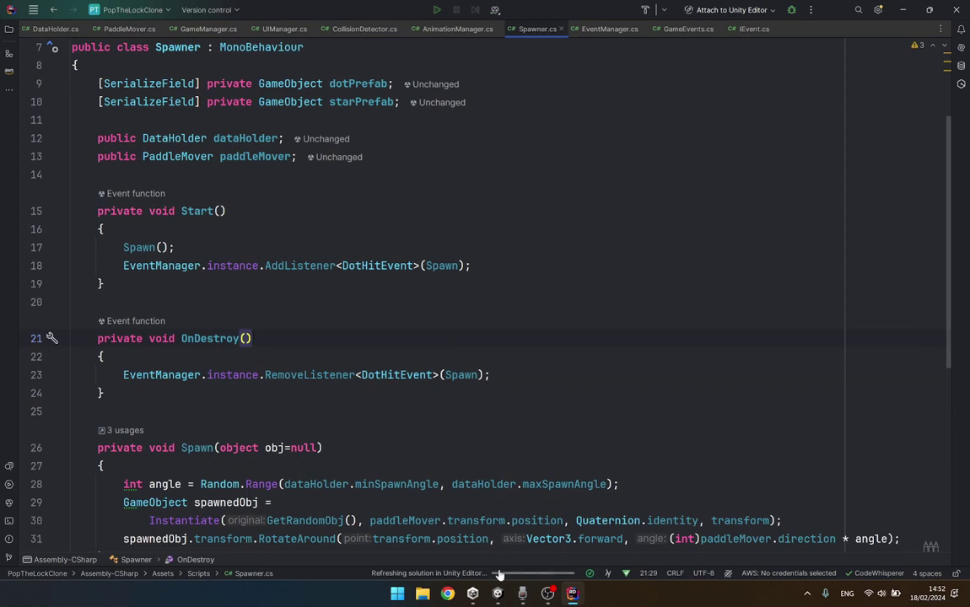
Play-test in Unity again, clearing level 1 to reach level 2, then stop with Ctrl+P.
mouse_move(473, 594)
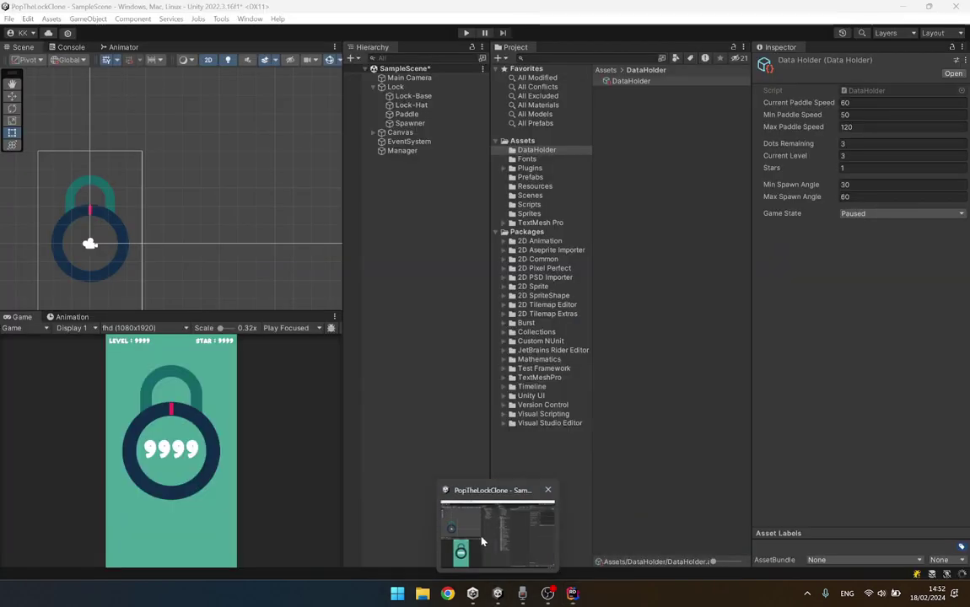
left_click(483, 541)
left_click(467, 33)
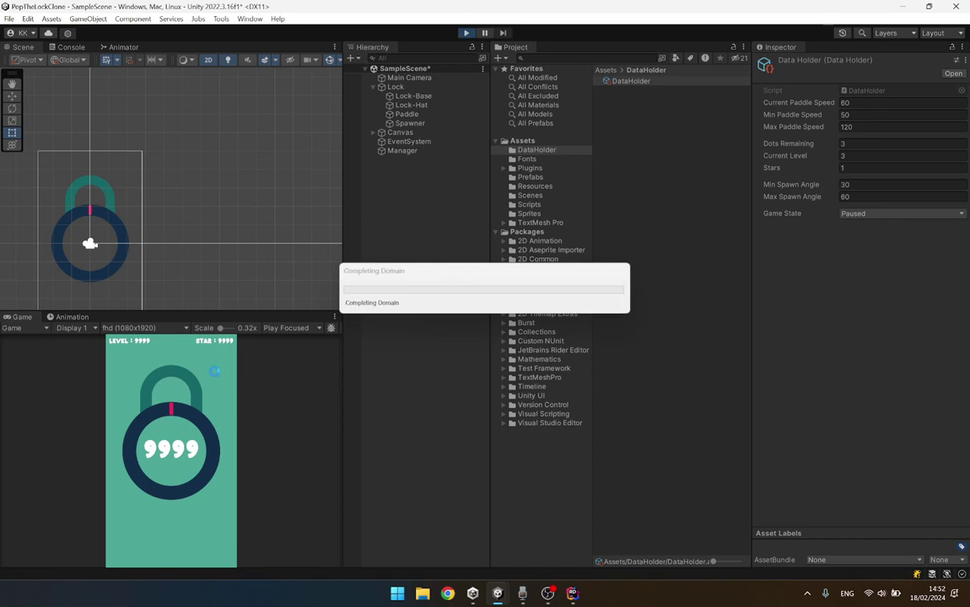
left_click(201, 417)
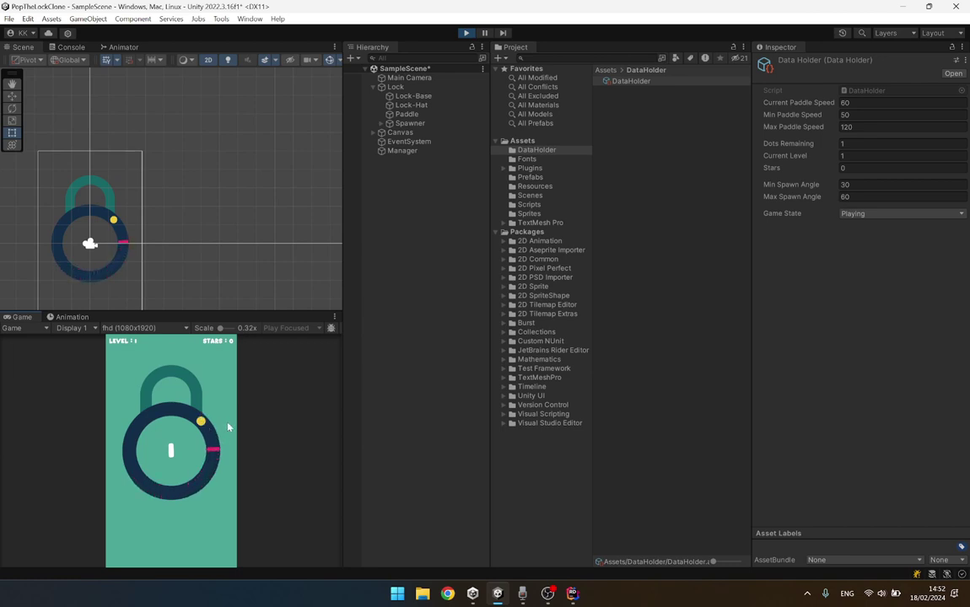
left_click(228, 427)
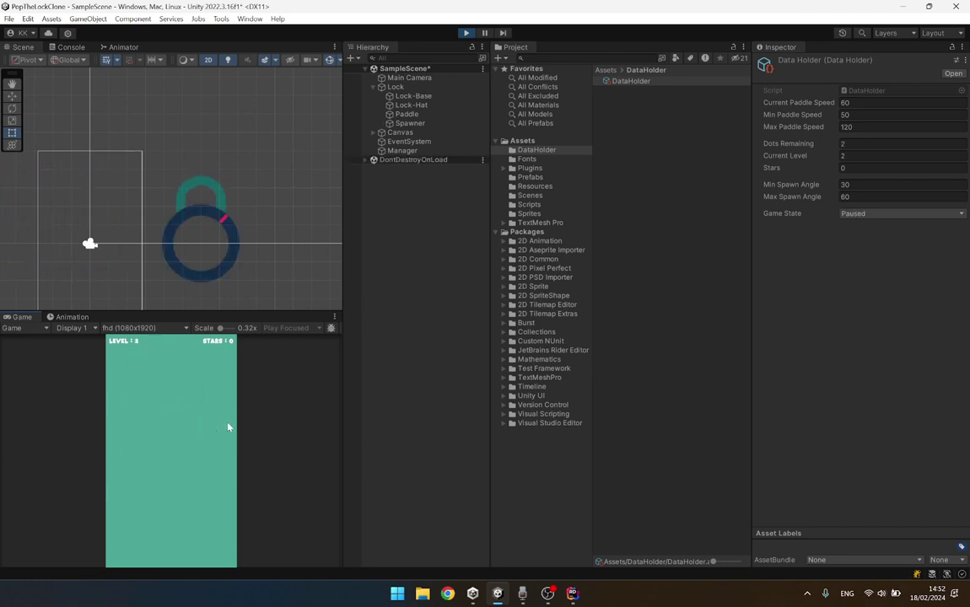
left_click(227, 427)
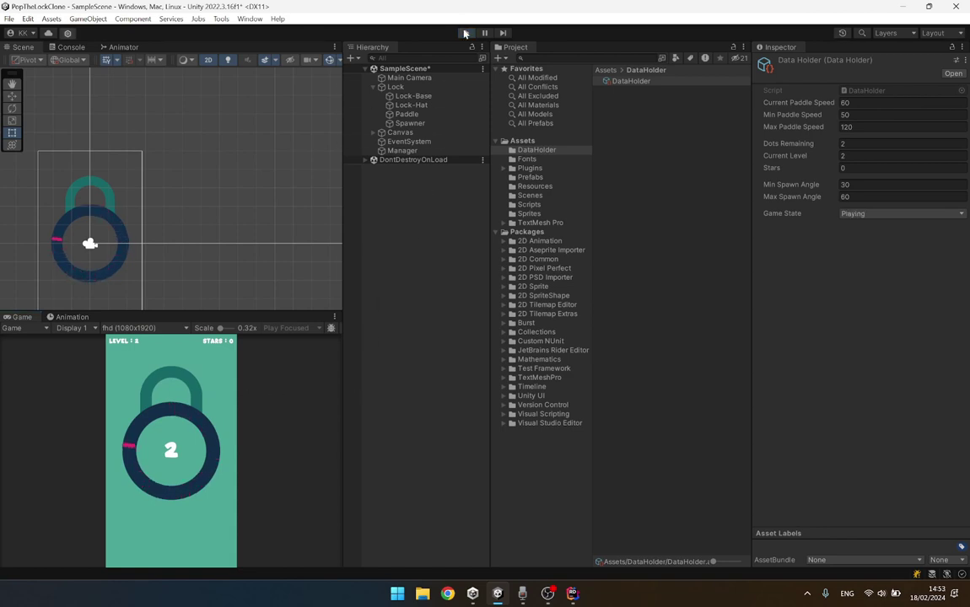
key("ctrl+p")
left_click(573, 594)
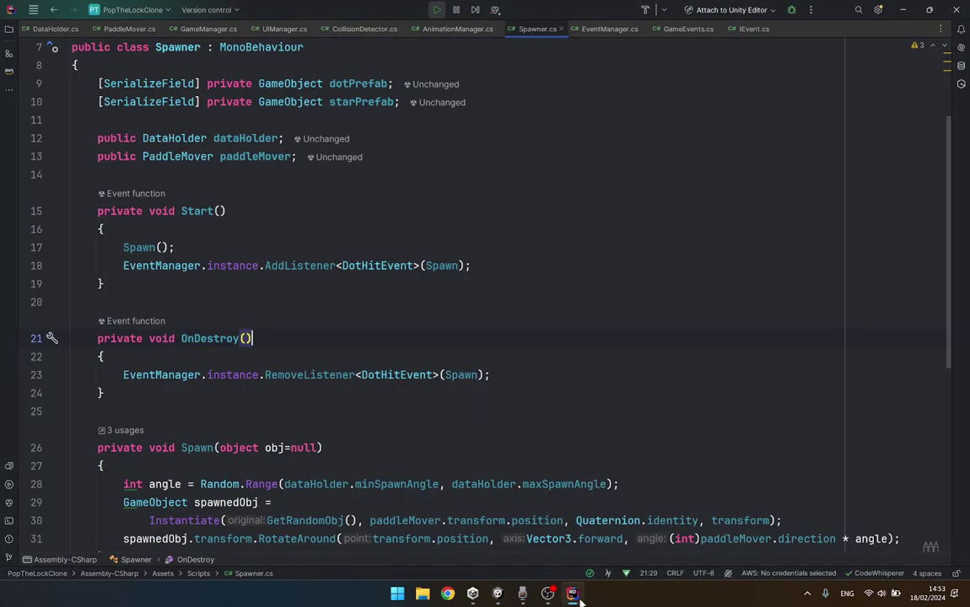
Open AnimationManager.cs and insert a blank line above levelWinSeq.Play() in LevelWinAnimation.
key("Down")
key("Down")
key("Down")
key("End")
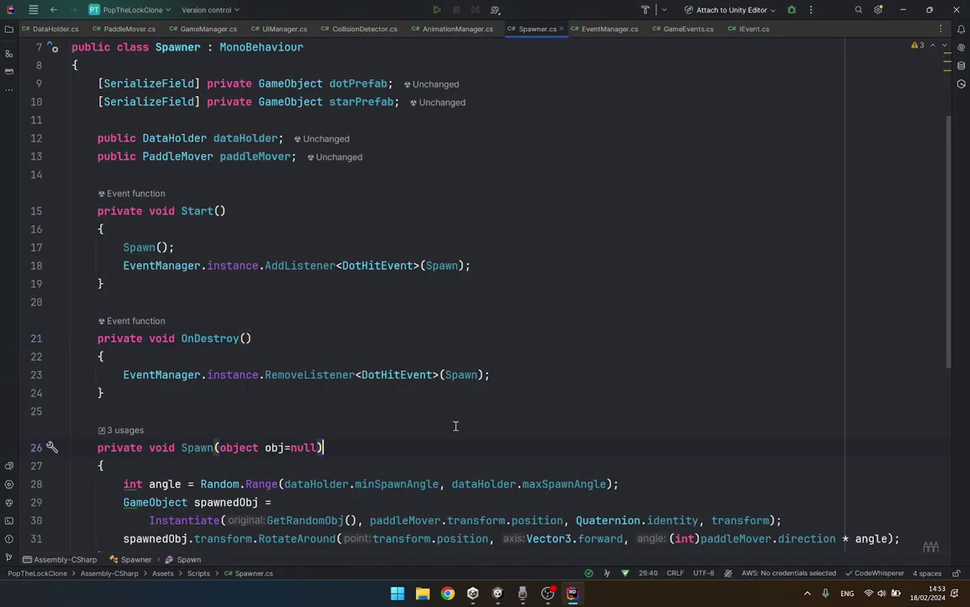
key("Up")
key("Up")
key("Up")
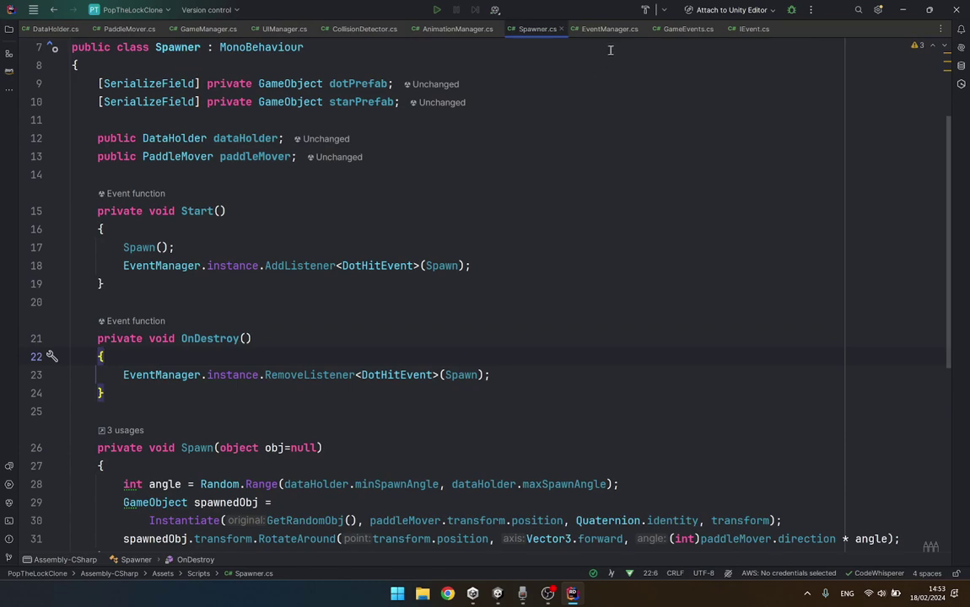
left_click(443, 28)
scroll(392, 302, "down", 5)
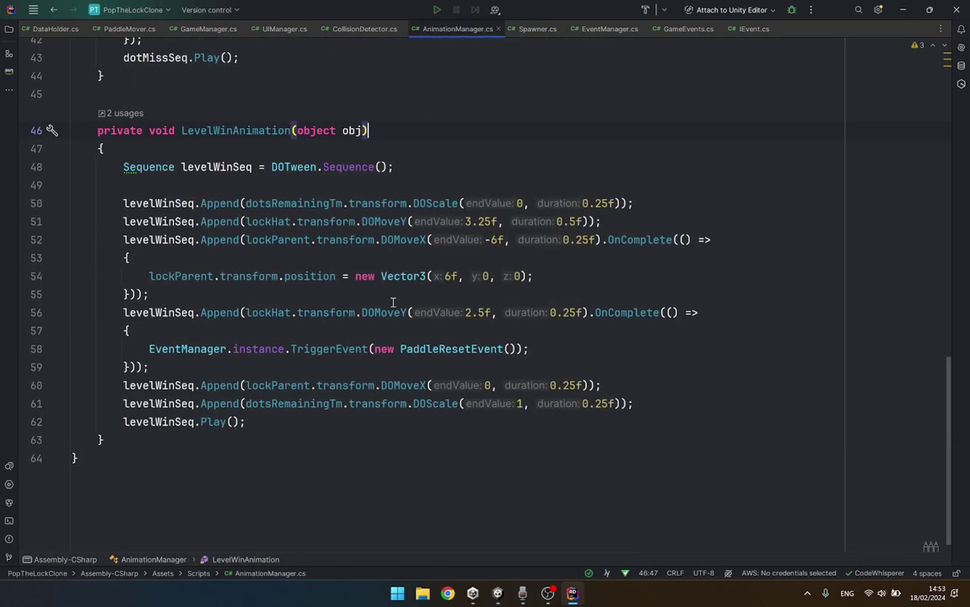
scroll(392, 302, "up", 4)
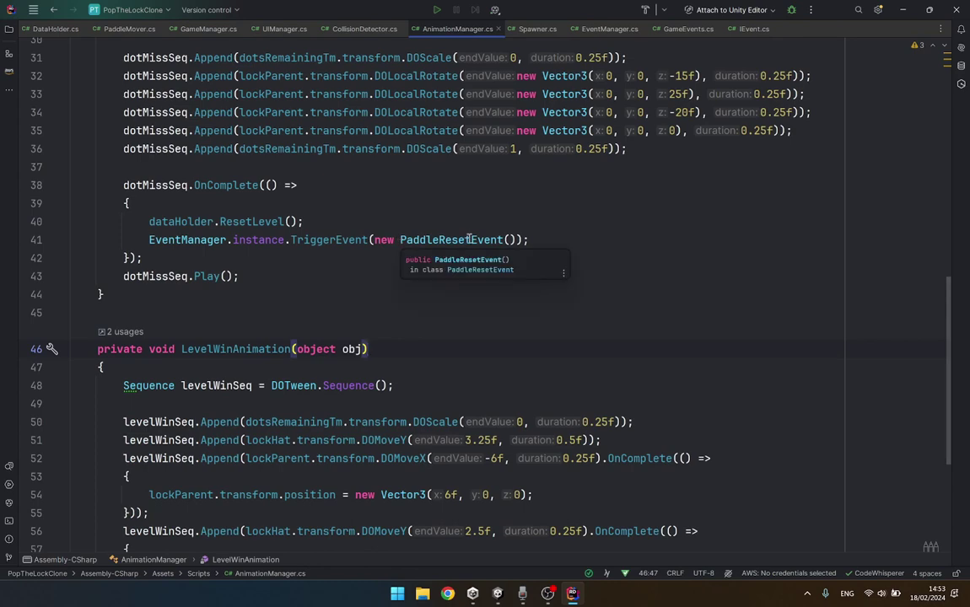
scroll(472, 235, "down", 5)
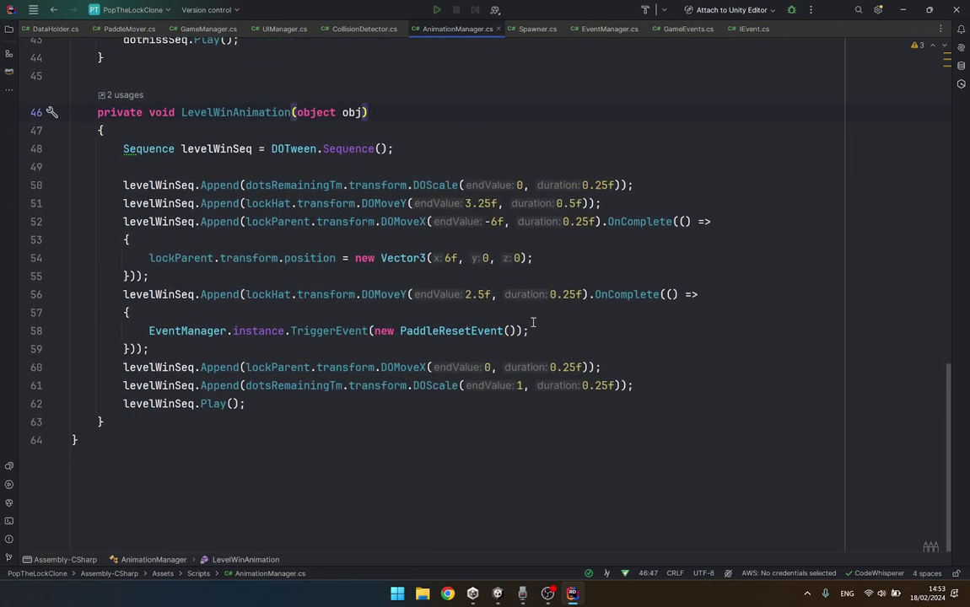
left_click(290, 390)
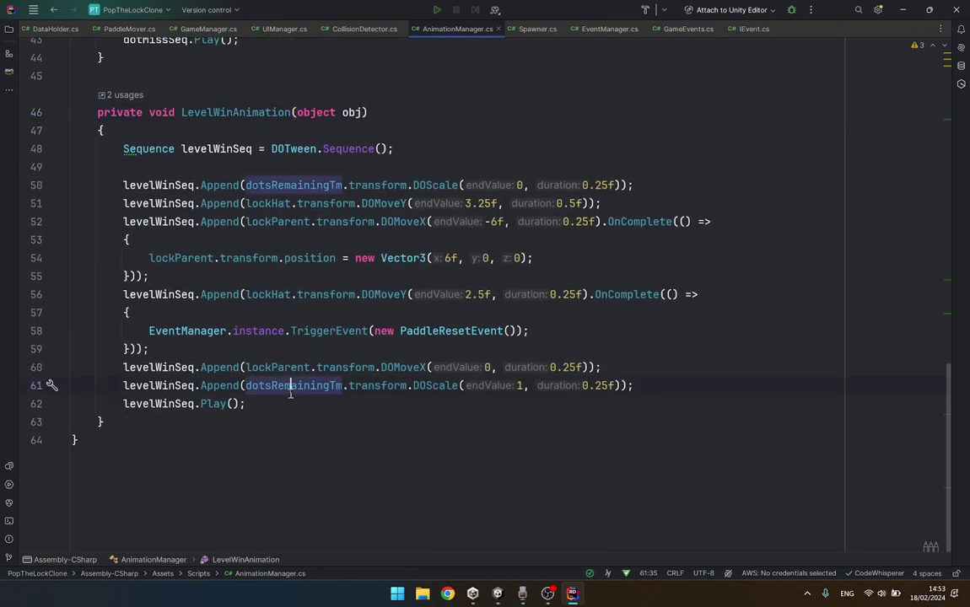
key("Down")
key("ctrl+Left")
key("ctrl+Left")
key("Home")
key("Home")
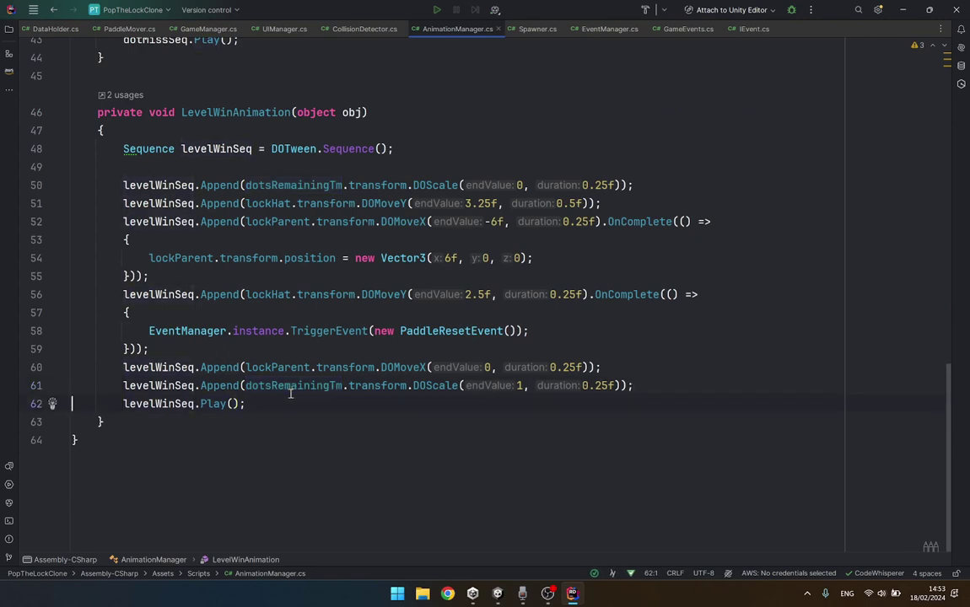
key("Return")
key("Up")
Add levelWinSeq.OnComplete(() => { }); with the lambda body opened onto its own line.
type("le")
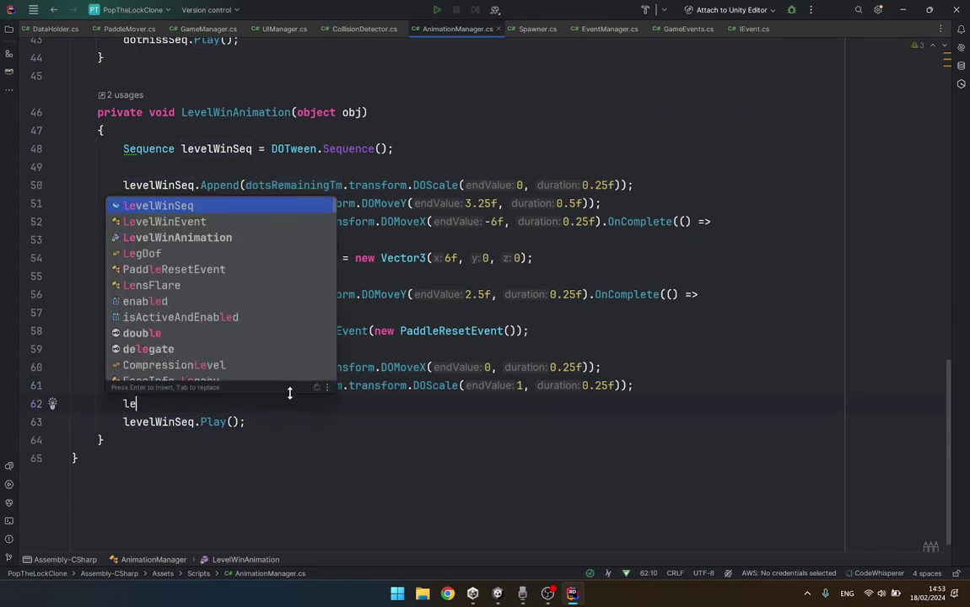
type("ve")
key("Return")
type(".")
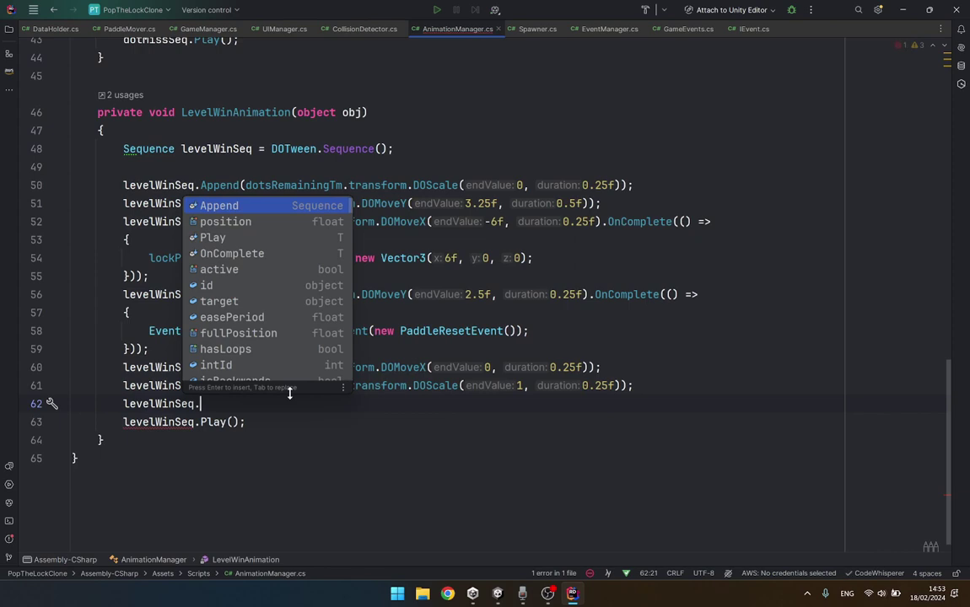
type("on")
key("Return")
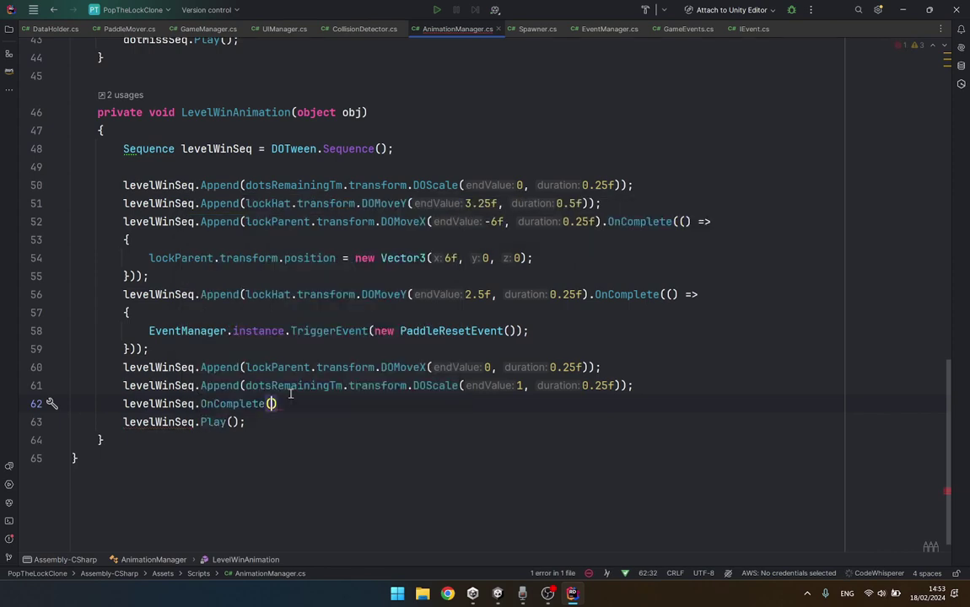
type("() => ")
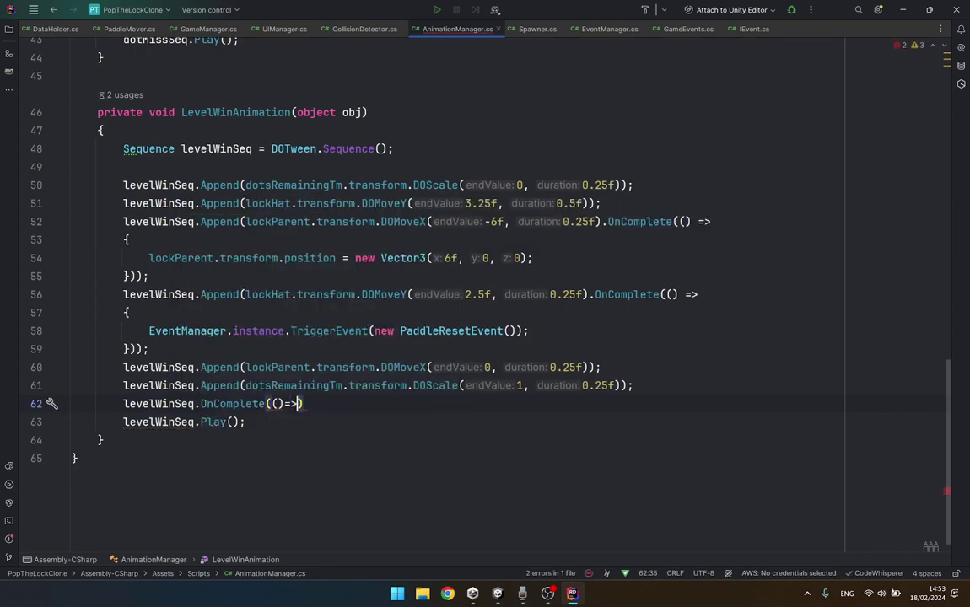
type("{ }")
key("End")
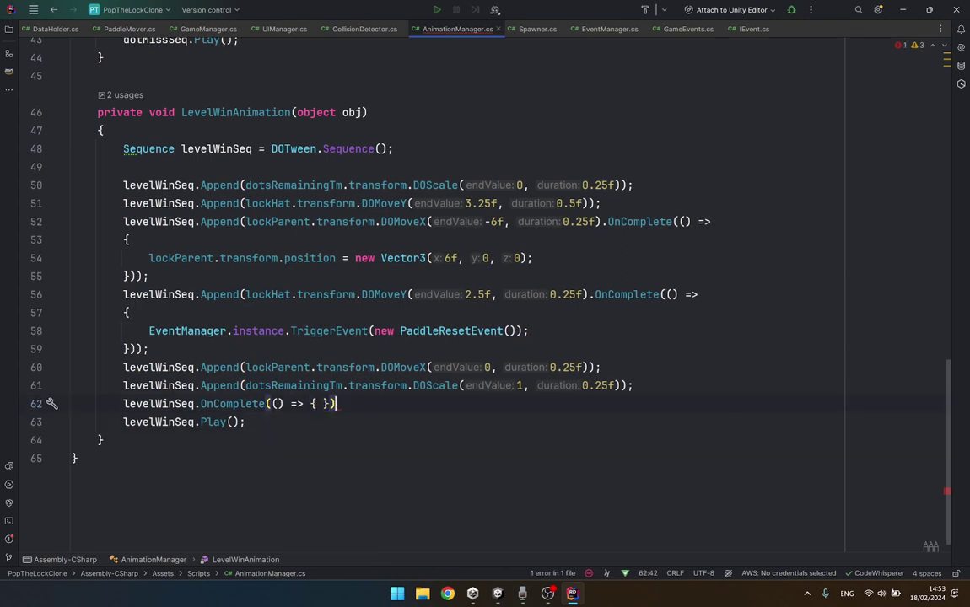
type(";")
key("Left")
key("Left")
key("Left")
key("Return")
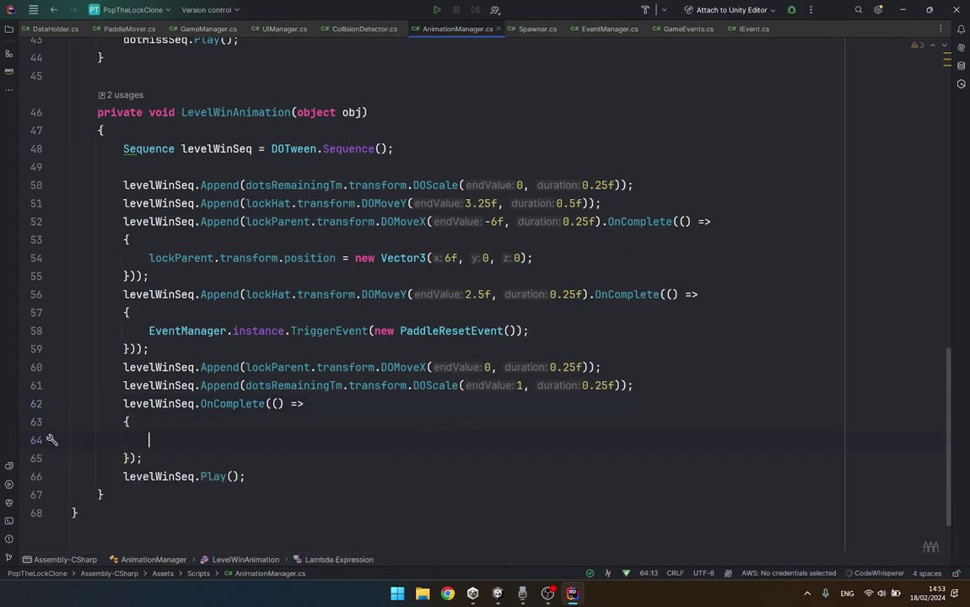
Inside the callback, call EventManager.instance.TriggerEvent(new DotHitEvent()).
type("Eve")
key("Return")
type(".")
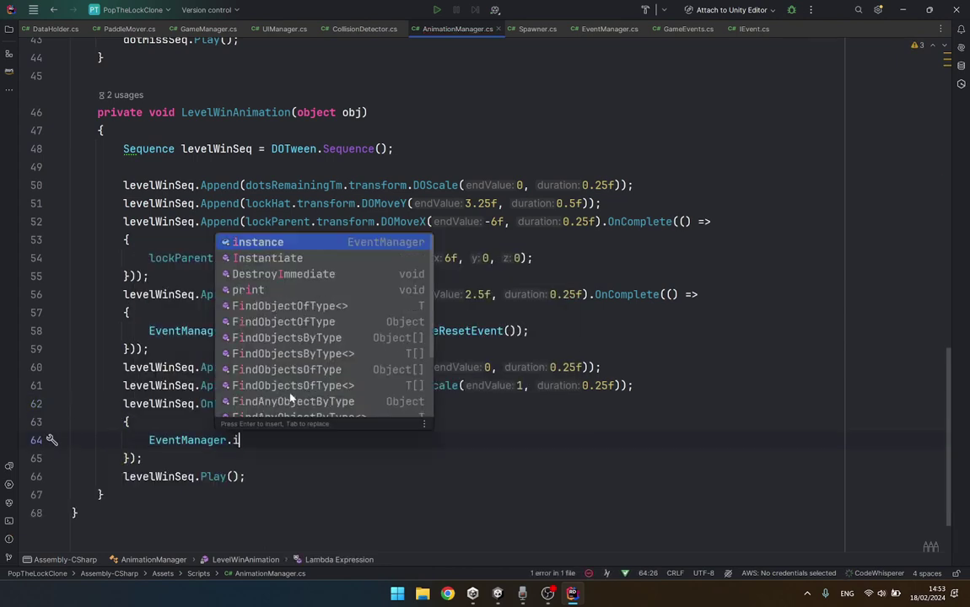
type("in")
key("Return")
type(".")
key("Return")
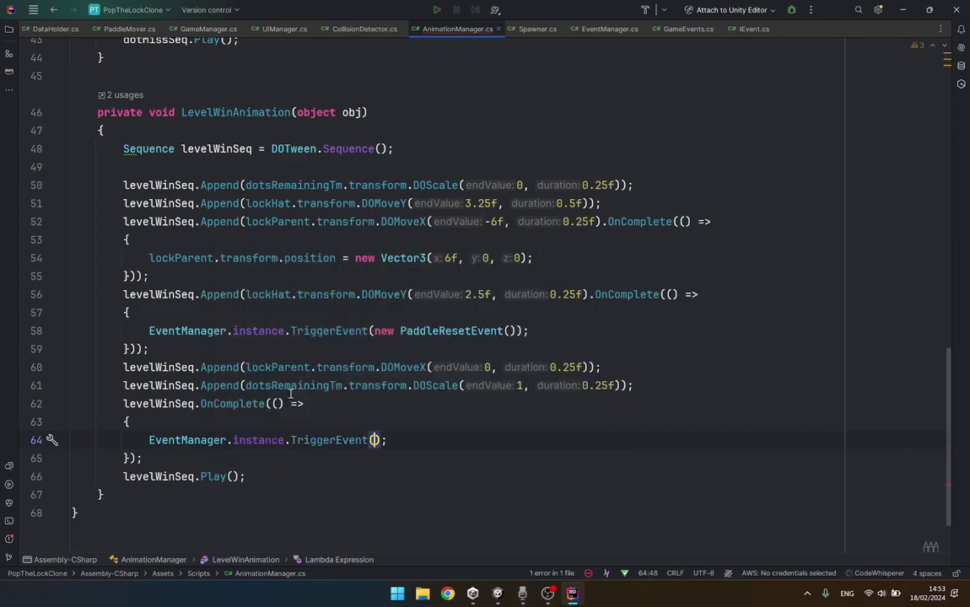
type("Dot")
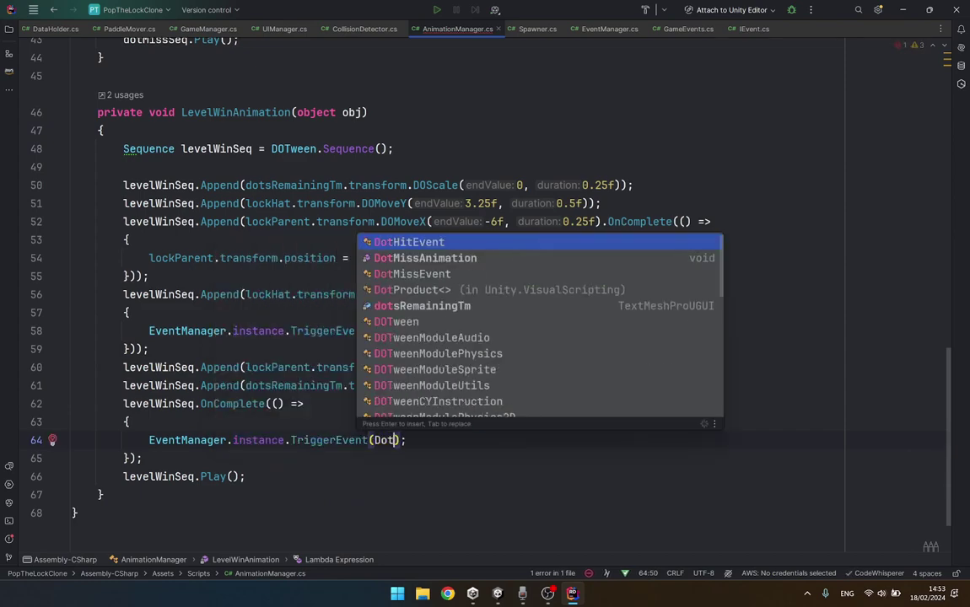
key("BackSpace")
key("BackSpace")
key("BackSpace")
type("new ")
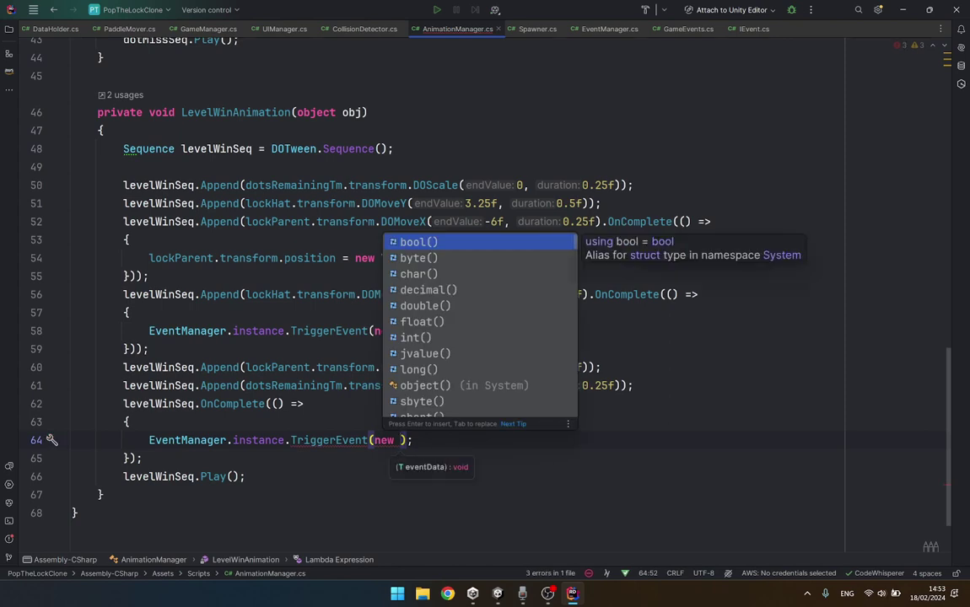
type("Do")
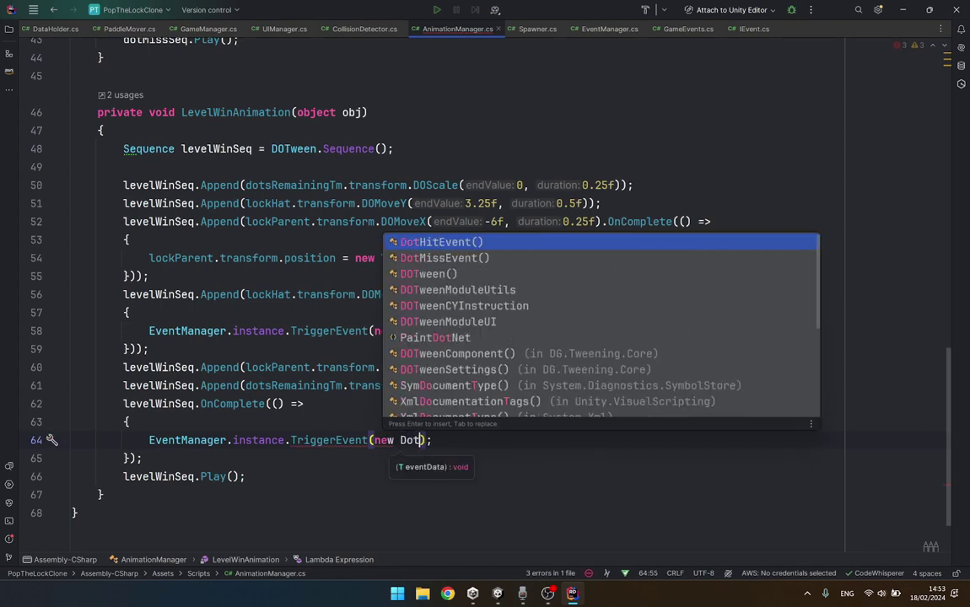
type("t")
key("Return")
type(")")
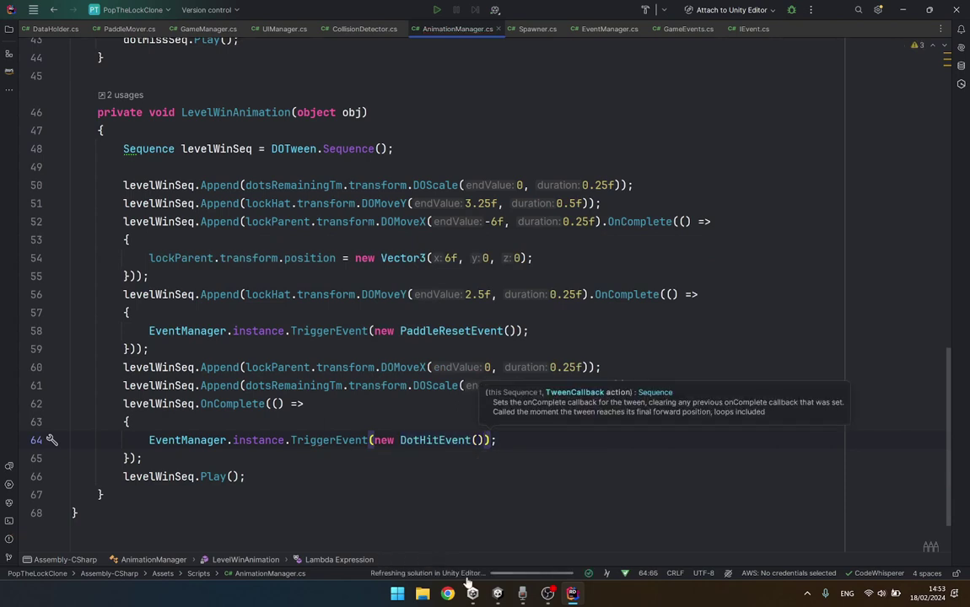
left_click(496, 594)
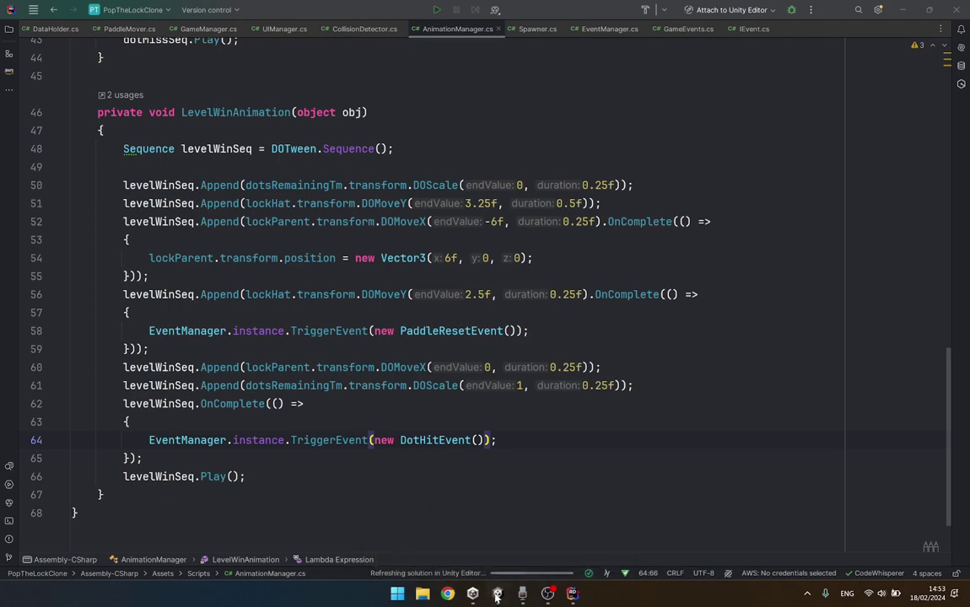
Play-test the game in Unity's play mode, clearing levels 1 and 2.
left_click(497, 594)
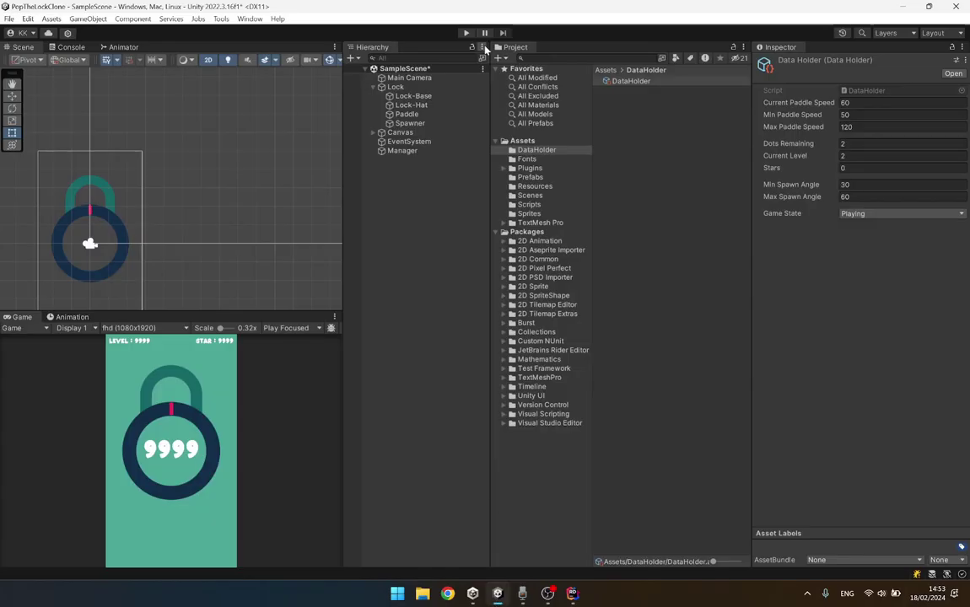
left_click(466, 34)
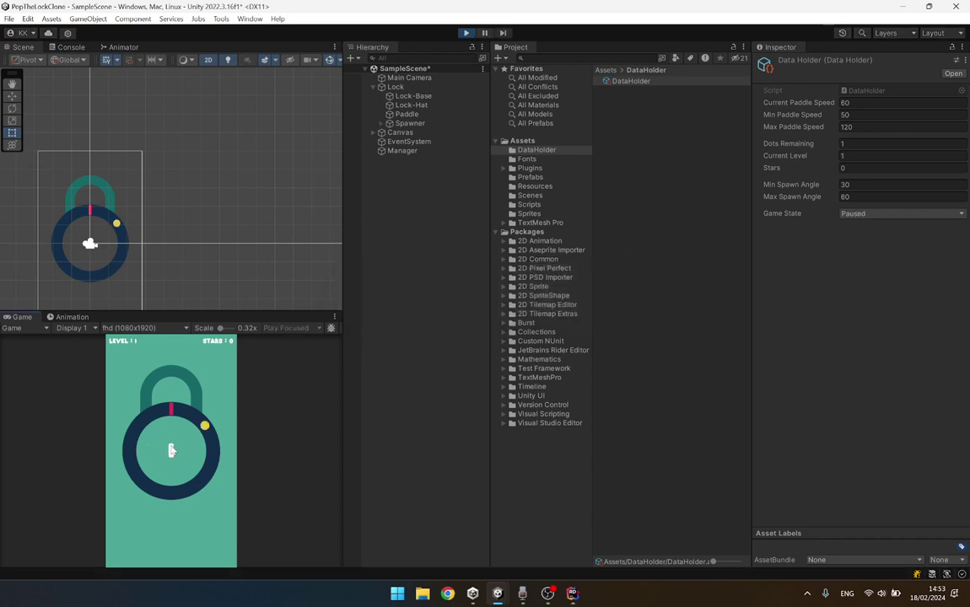
left_click(171, 451)
left_click(208, 442)
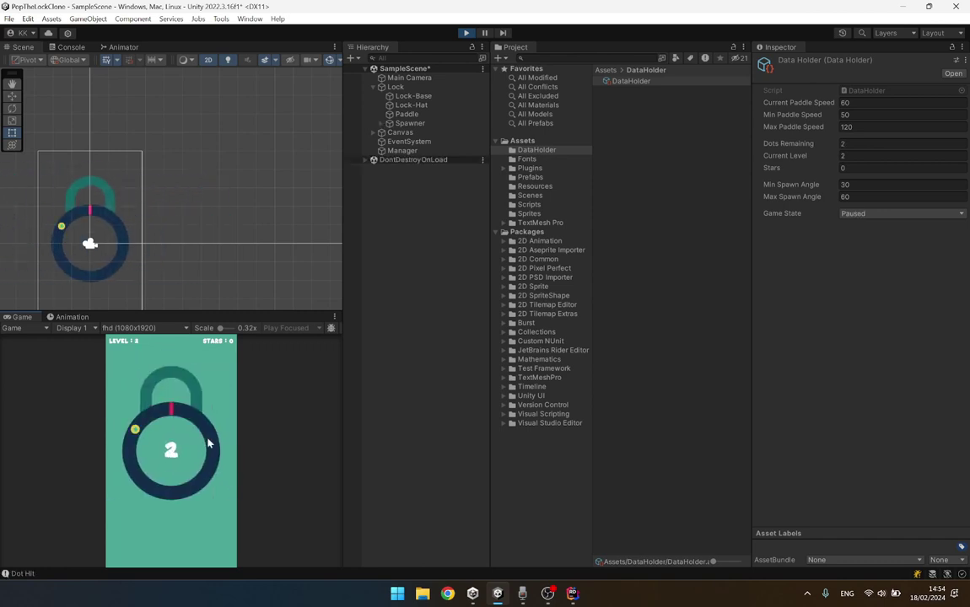
left_click(208, 442)
left_click(170, 451)
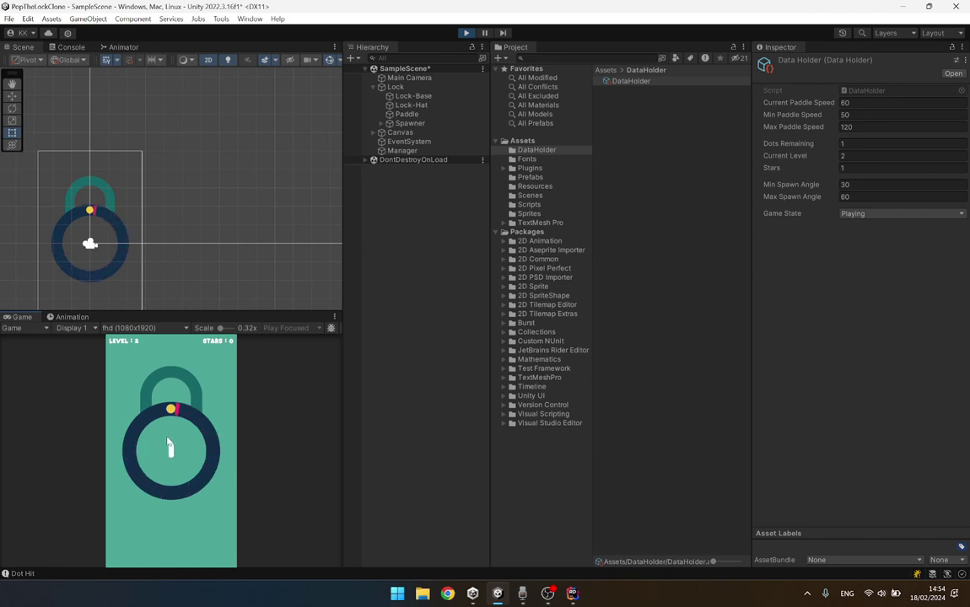
left_click(168, 443)
Try repeatedly to hit the level 3 dot, then restart the paddle after a miss.
left_click(168, 443)
left_click(168, 442)
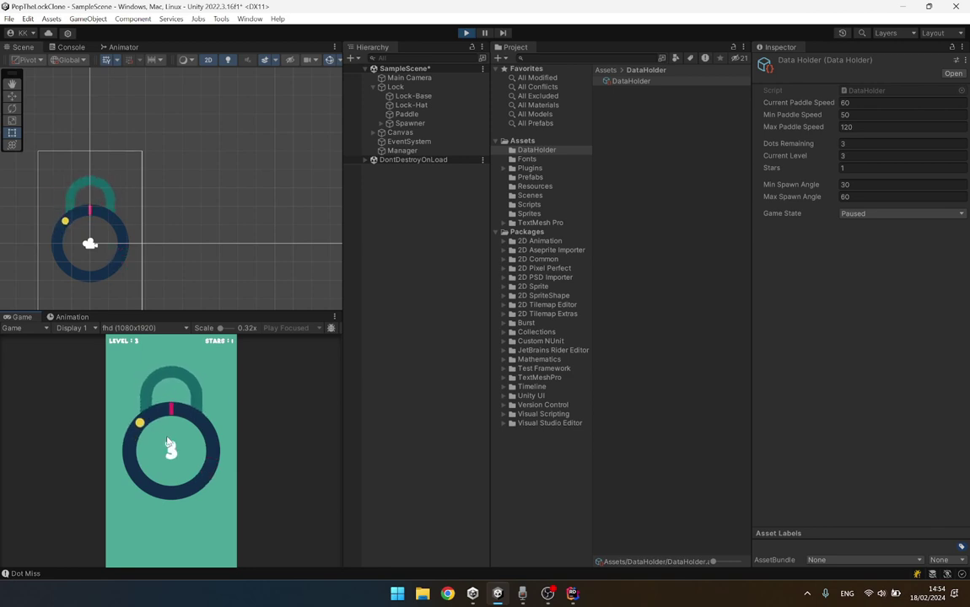
left_click(168, 443)
left_click(168, 443)
left_click(168, 442)
left_click(168, 441)
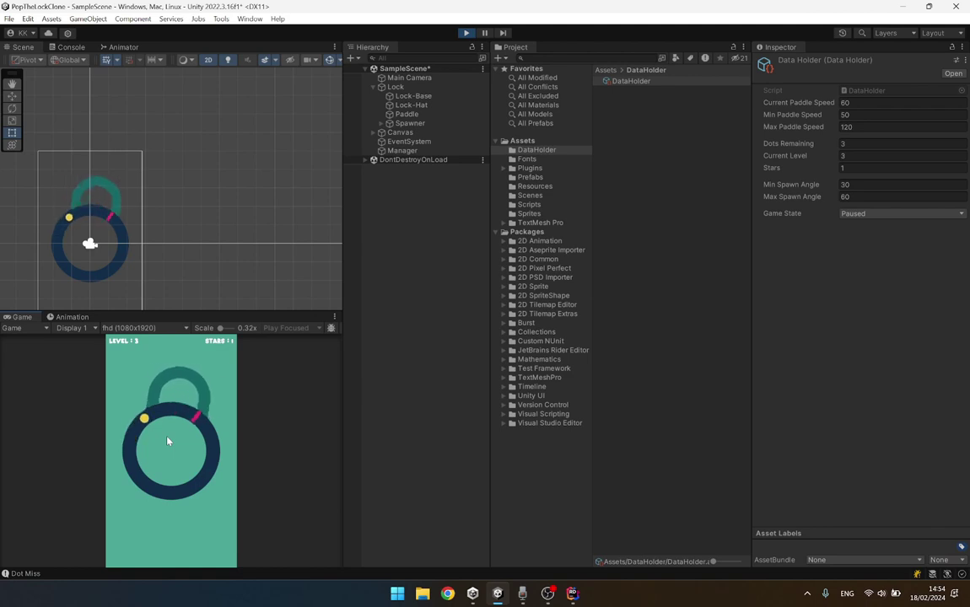
left_click(168, 442)
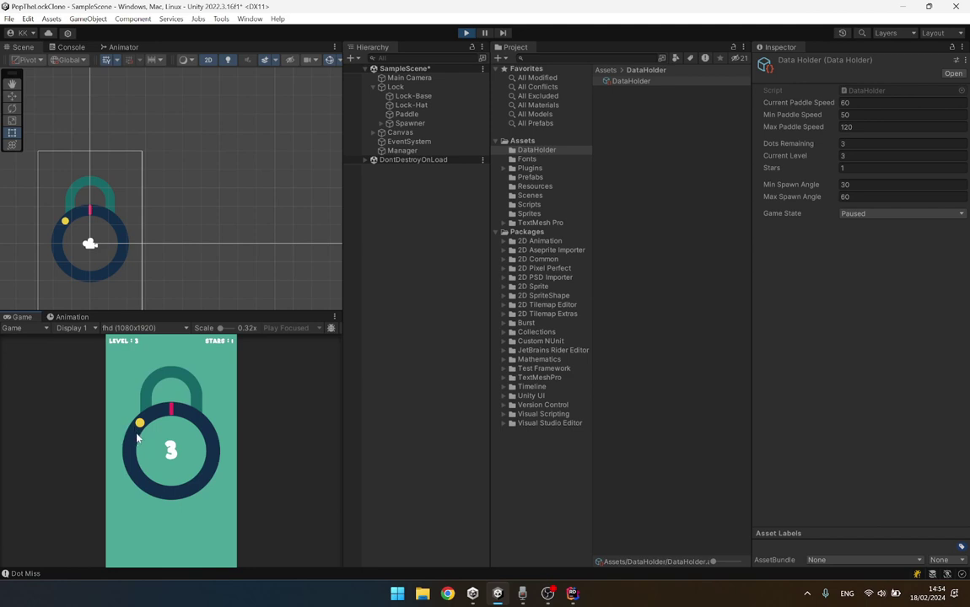
Stop play mode and bring up CollisionDetector.cs in Rider.
left_click(466, 33)
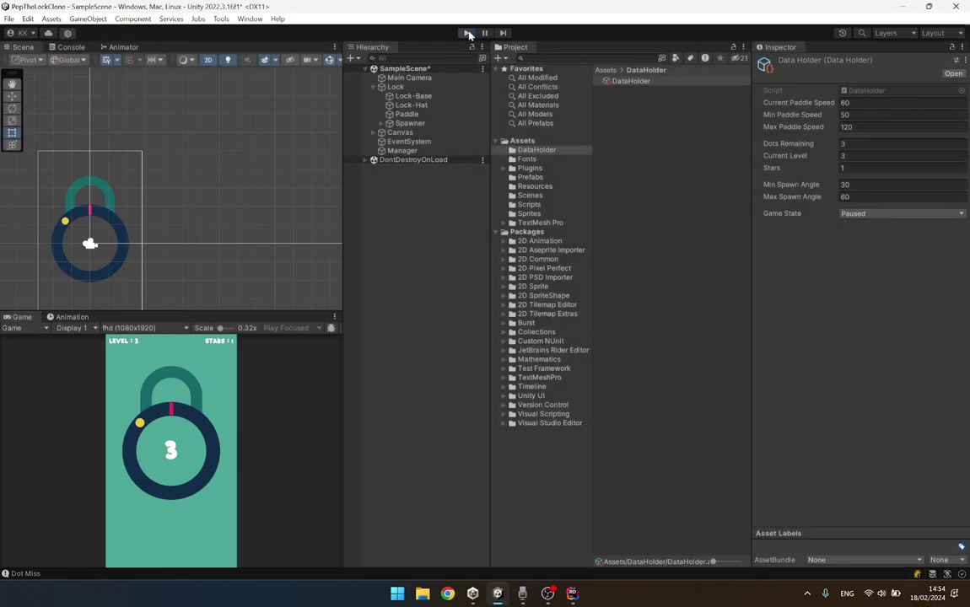
left_click(572, 594)
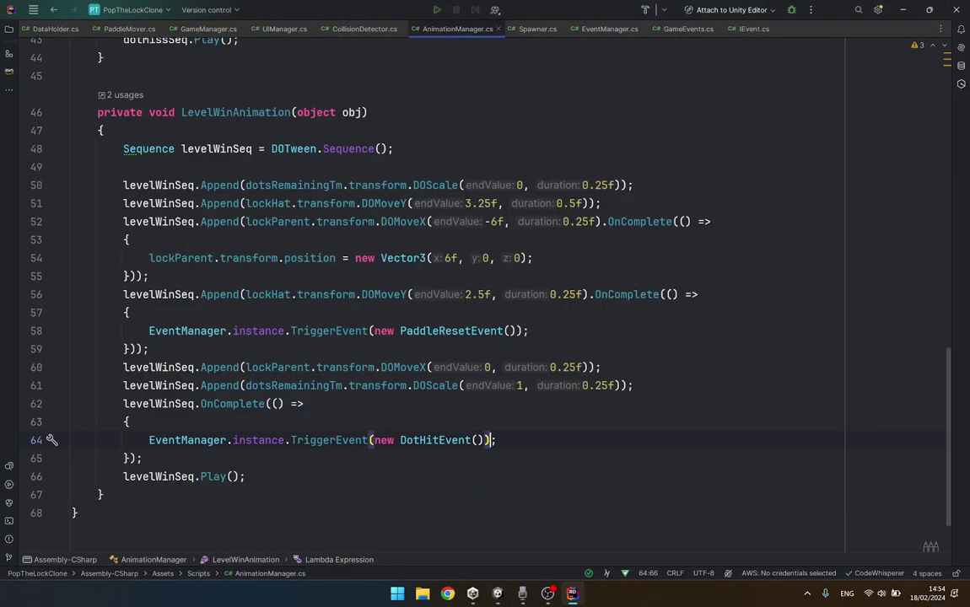
left_click(352, 30)
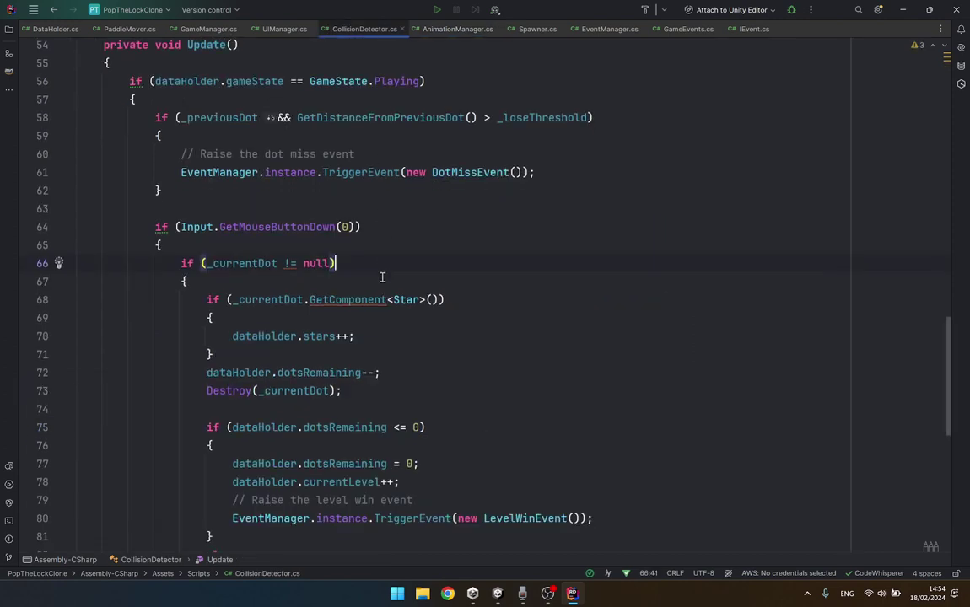
scroll(382, 276, "down", 2)
scroll(382, 277, "down", 1)
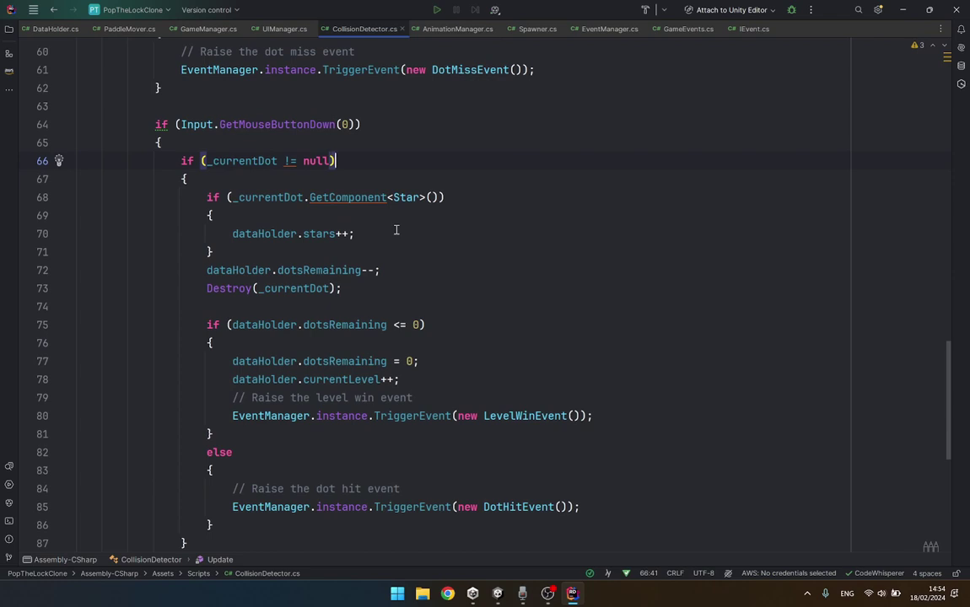
scroll(349, 187, "up", 2)
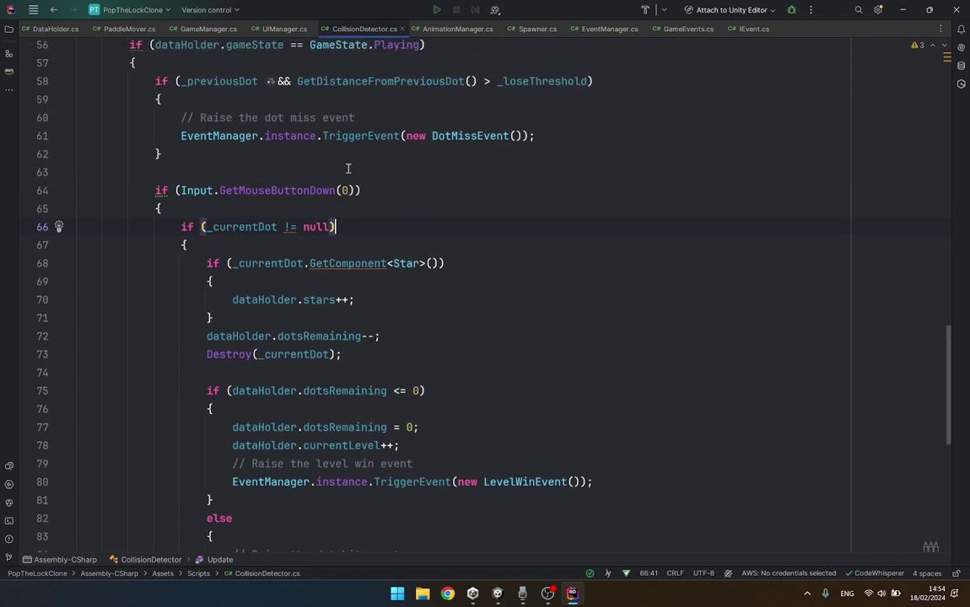
scroll(347, 169, "up", 1)
double_click(482, 179)
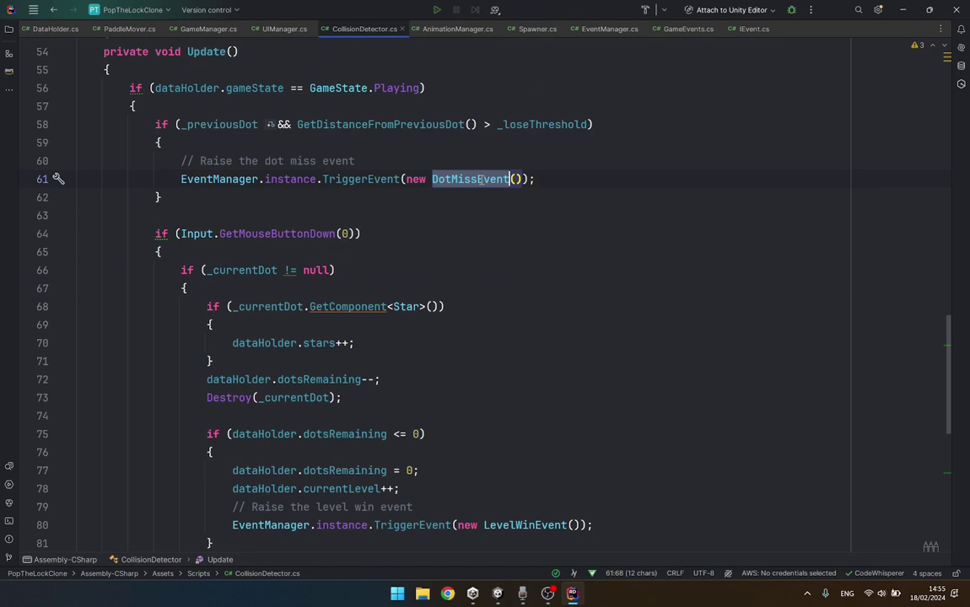
scroll(482, 184, "down", 3)
scroll(481, 184, "down", 1)
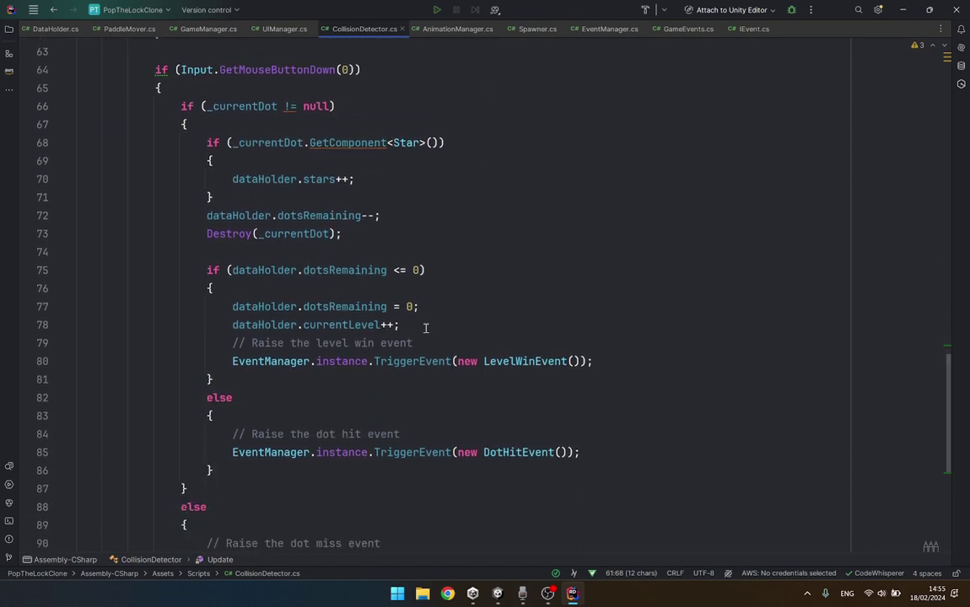
scroll(424, 328, "down", 3)
scroll(425, 328, "up", 3)
scroll(425, 328, "up", 5)
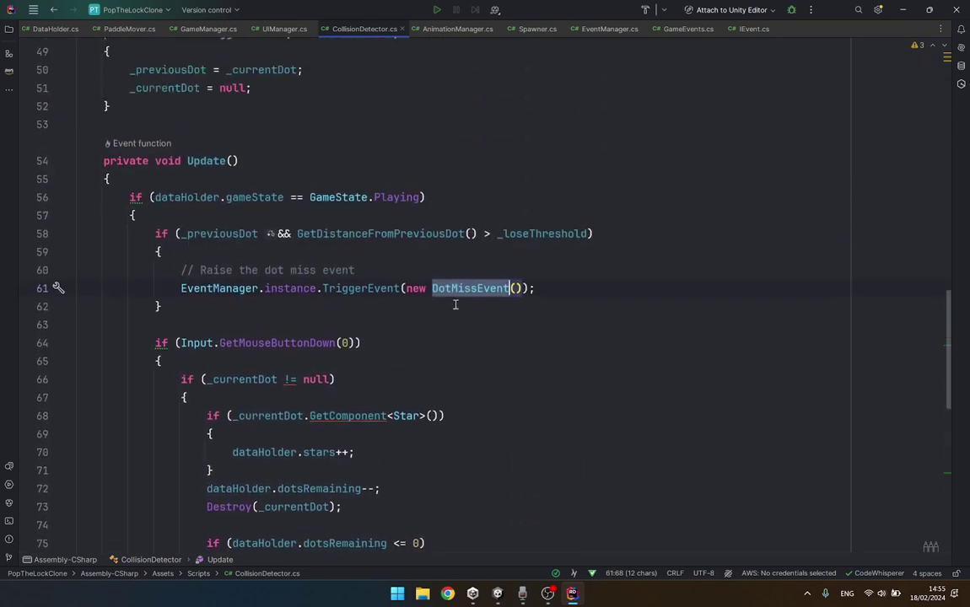
scroll(426, 327, "up", 5)
scroll(454, 303, "up", 5)
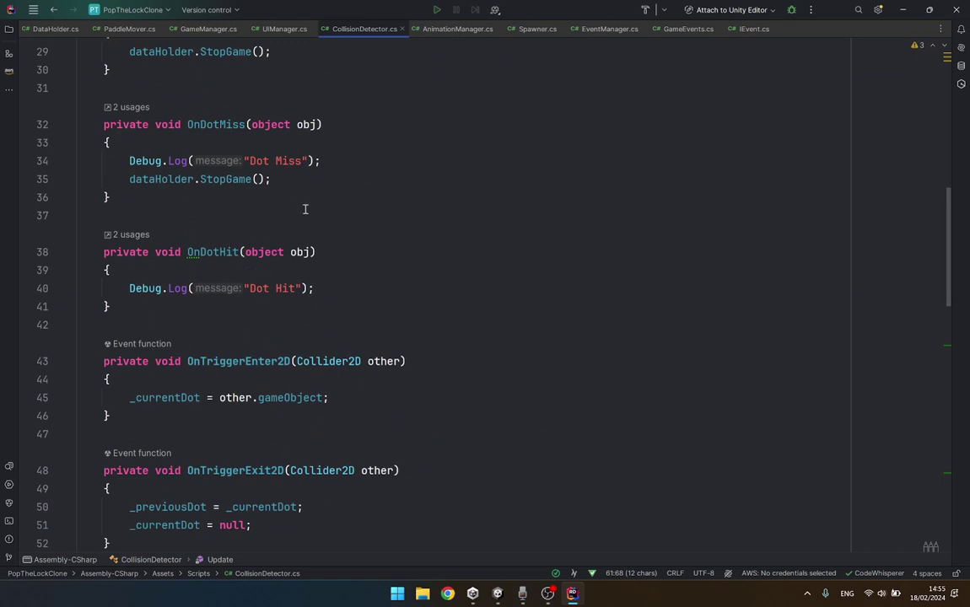
scroll(306, 182, "up", 2)
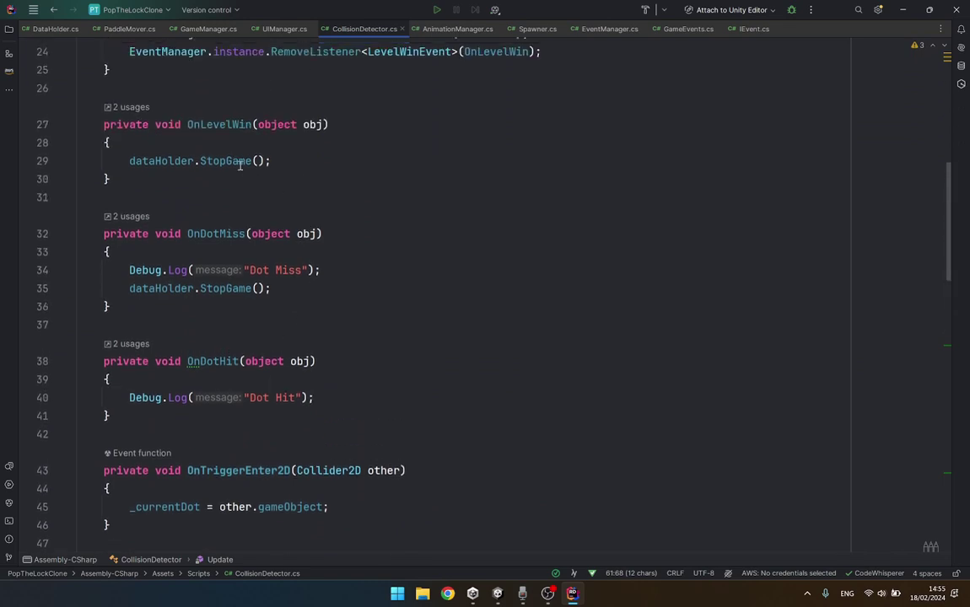
left_click(252, 288)
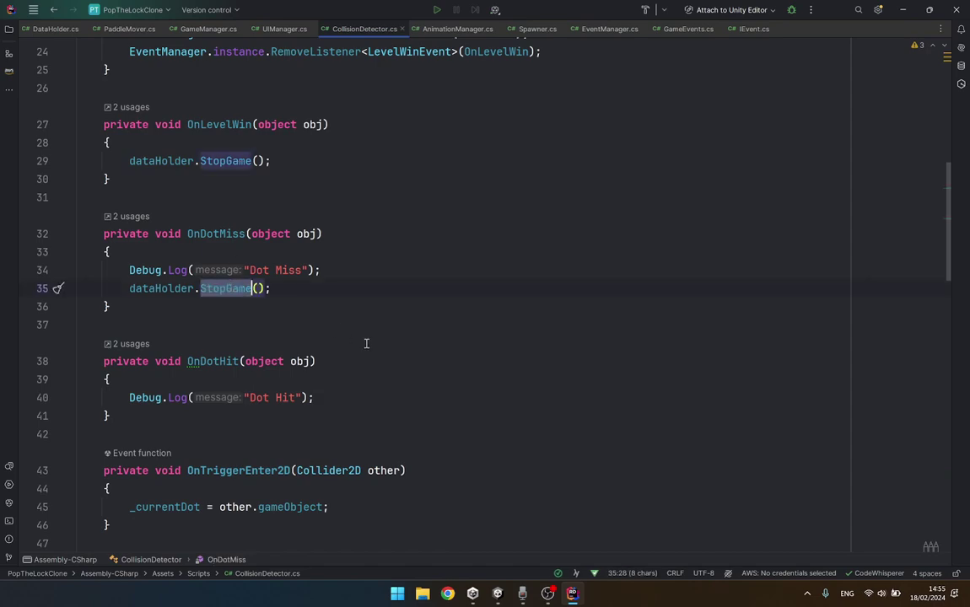
scroll(366, 343, "down", 8)
scroll(437, 444, "down", 3)
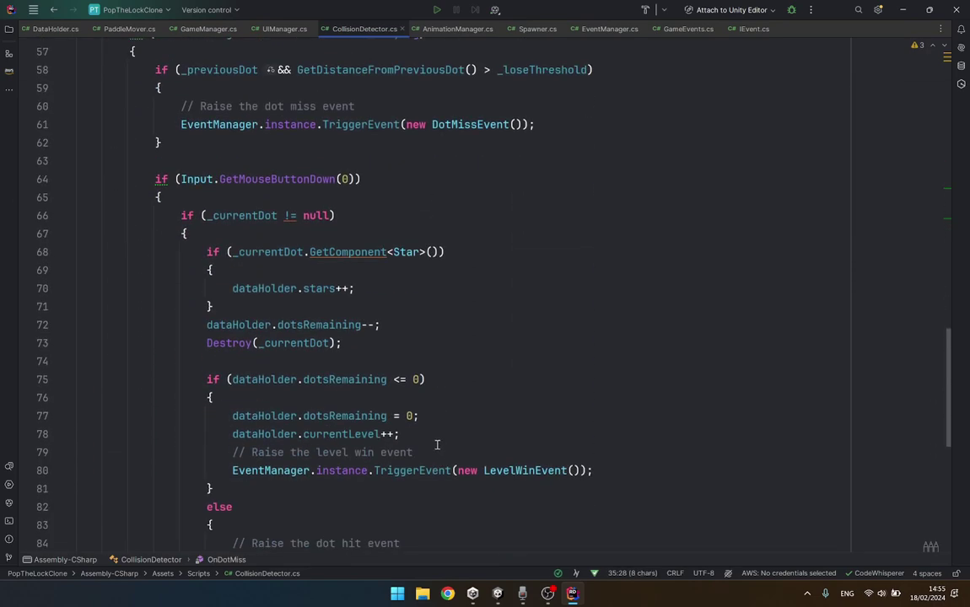
scroll(438, 289, "up", 2)
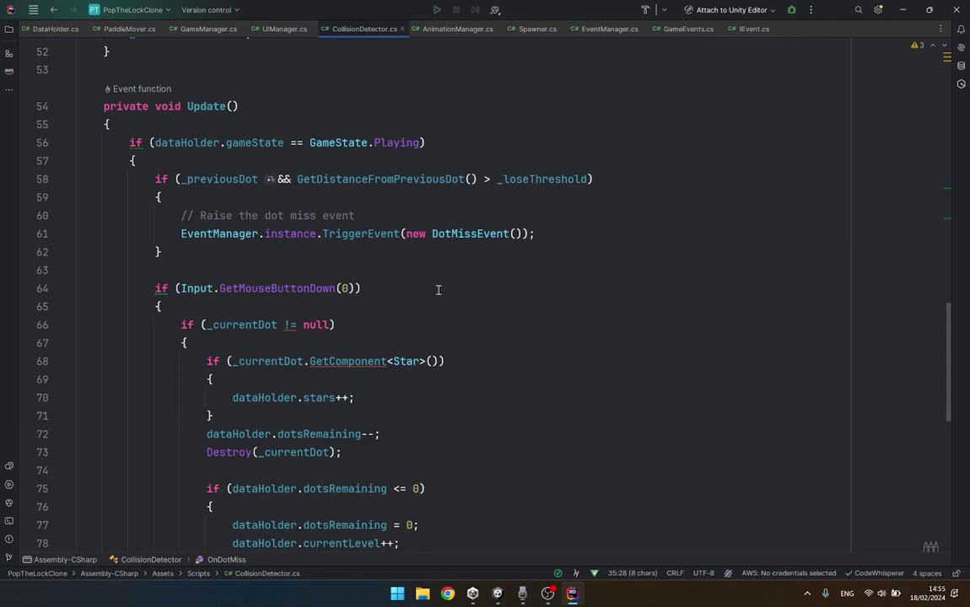
scroll(438, 289, "up", 2)
scroll(438, 290, "up", 3)
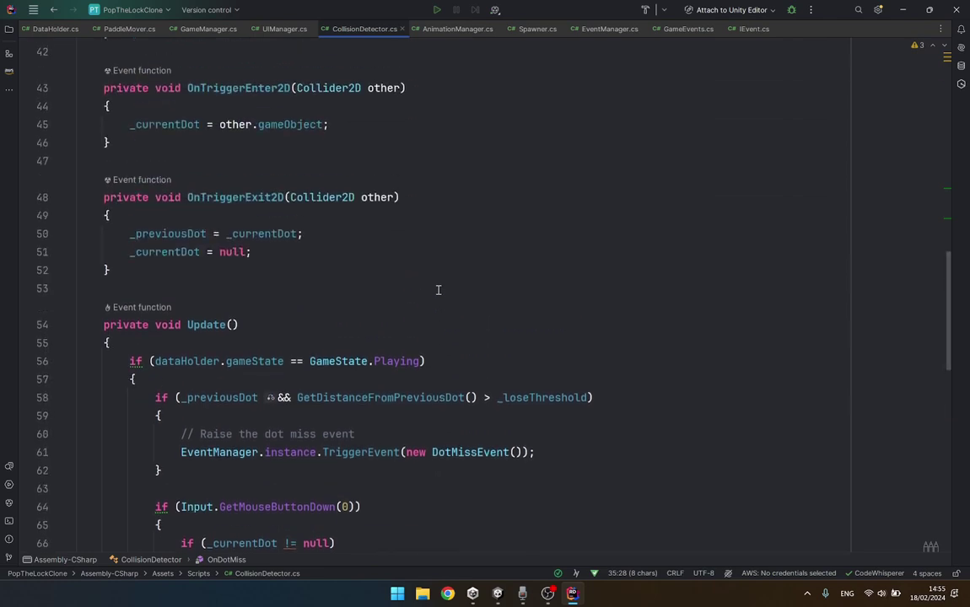
scroll(438, 289, "up", 5)
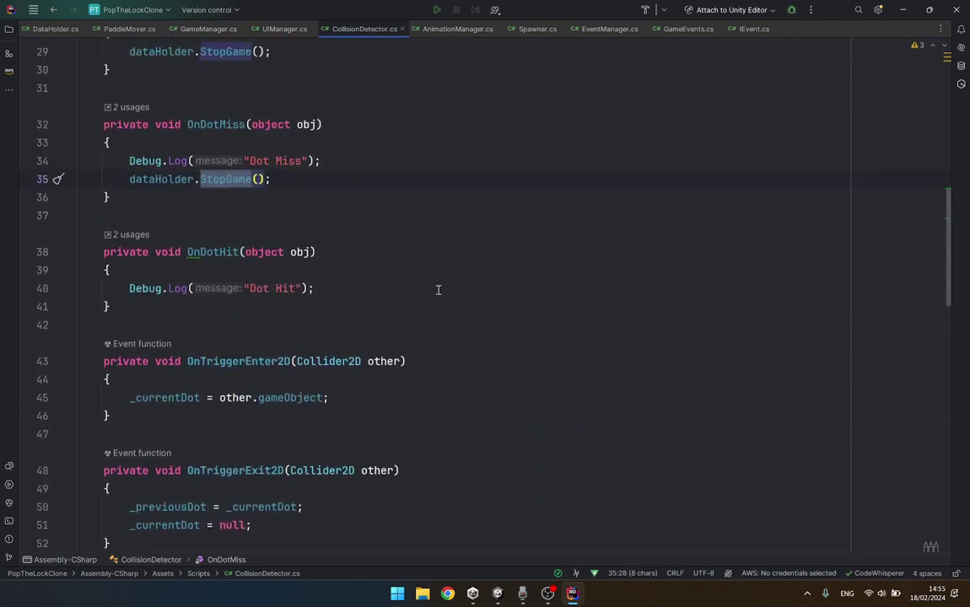
Highlight ResetLevel and the PaddleResetEvent trigger in DotMissAnimation, then review Start().
left_click(449, 34)
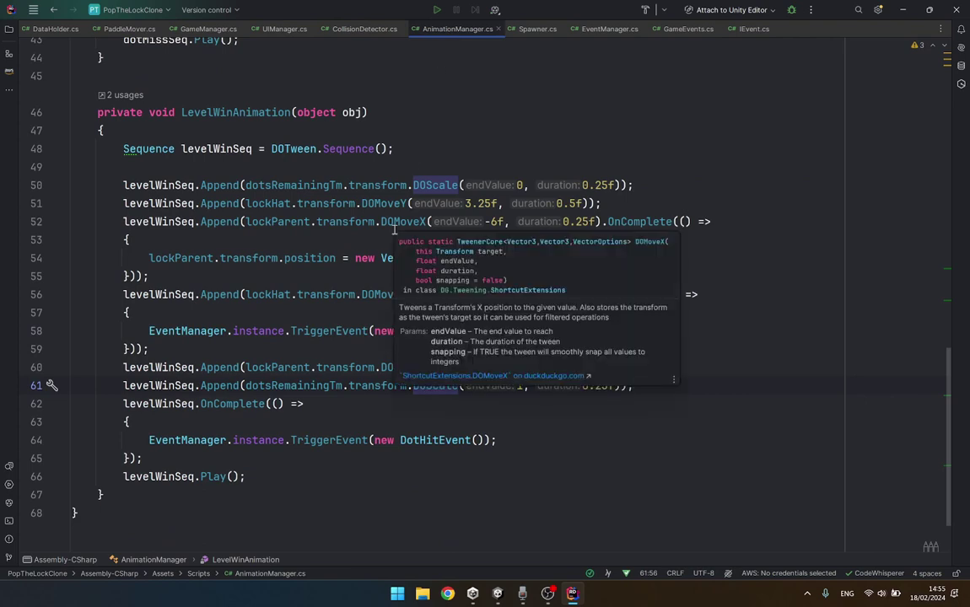
scroll(295, 253, "up", 3)
scroll(288, 190, "up", 1)
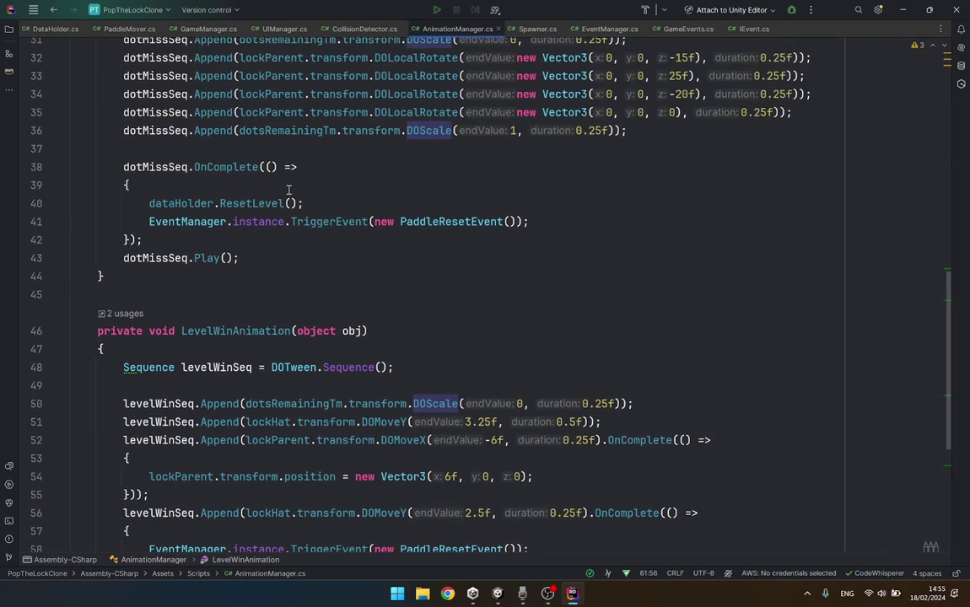
double_click(268, 203)
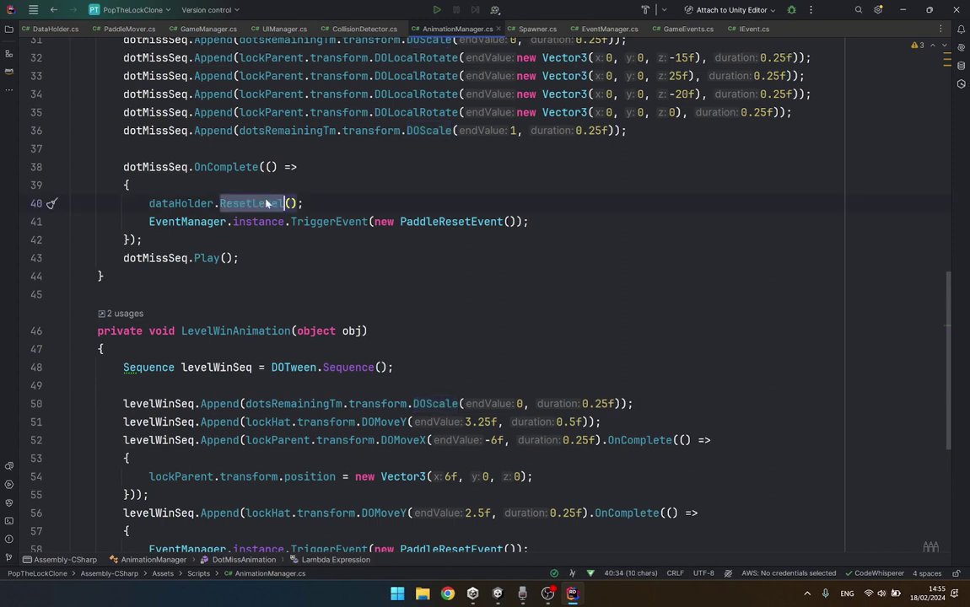
double_click(306, 222)
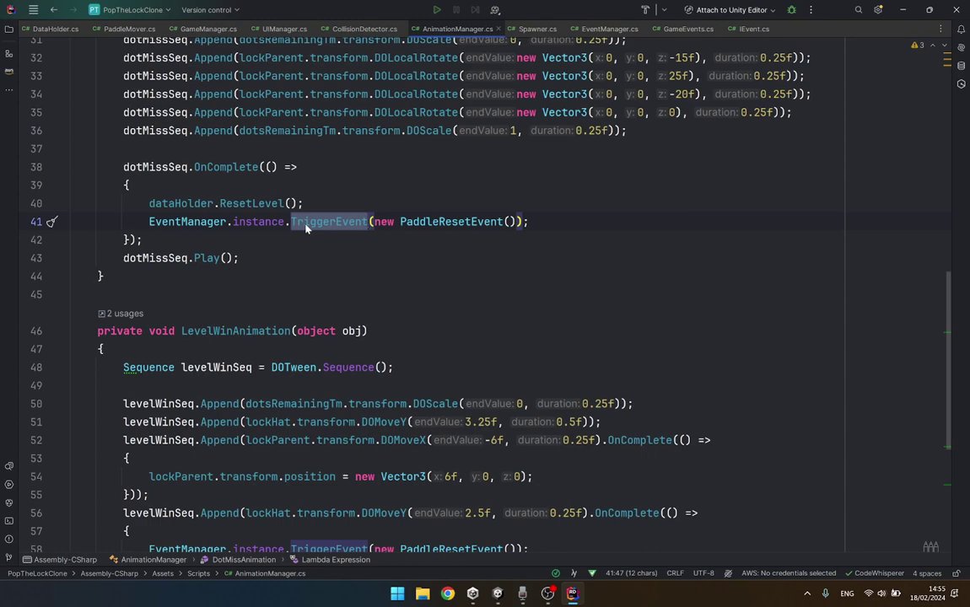
scroll(306, 227, "down", 1)
scroll(306, 228, "down", 2)
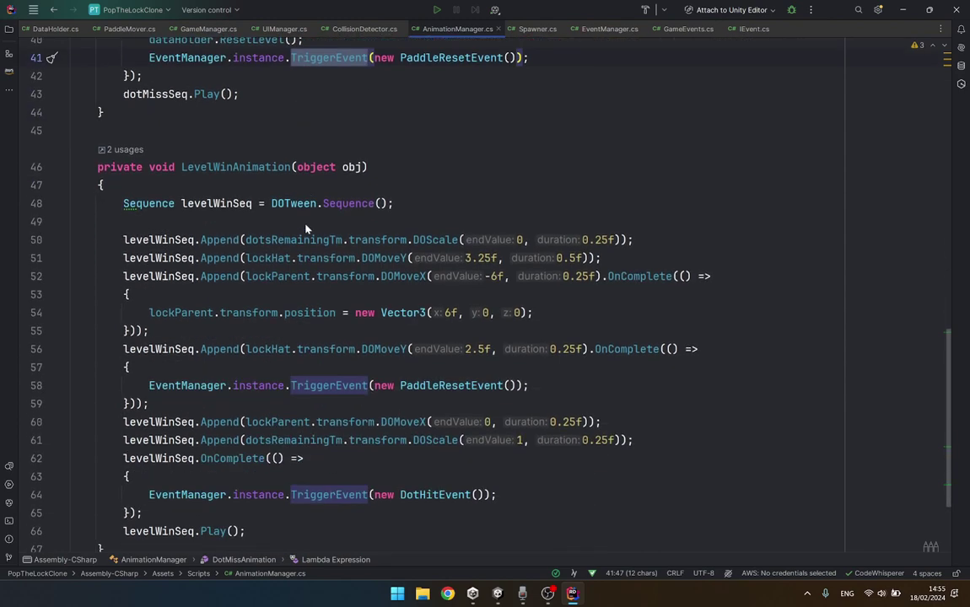
scroll(306, 228, "up", 3)
scroll(307, 228, "up", 3)
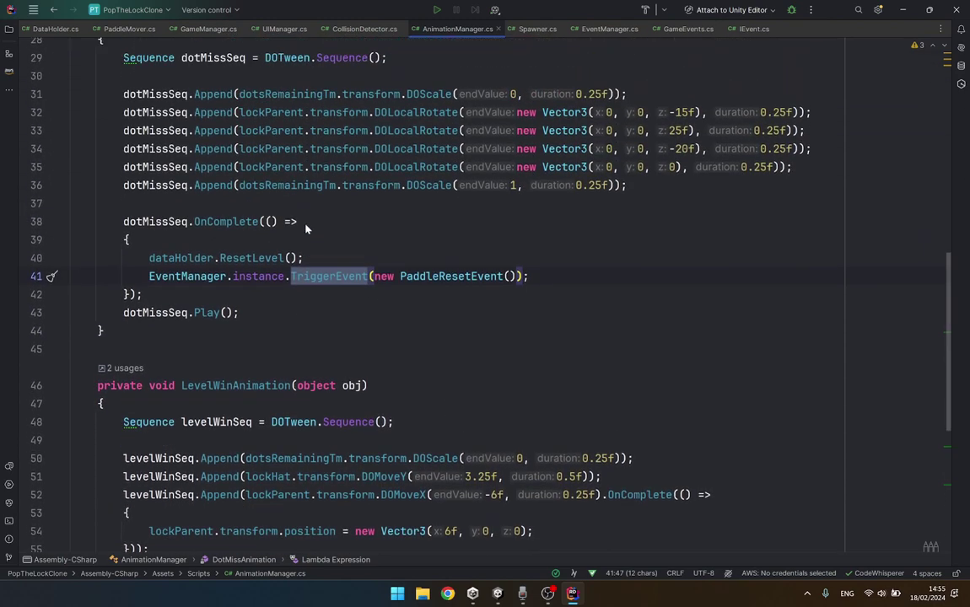
scroll(307, 228, "up", 2)
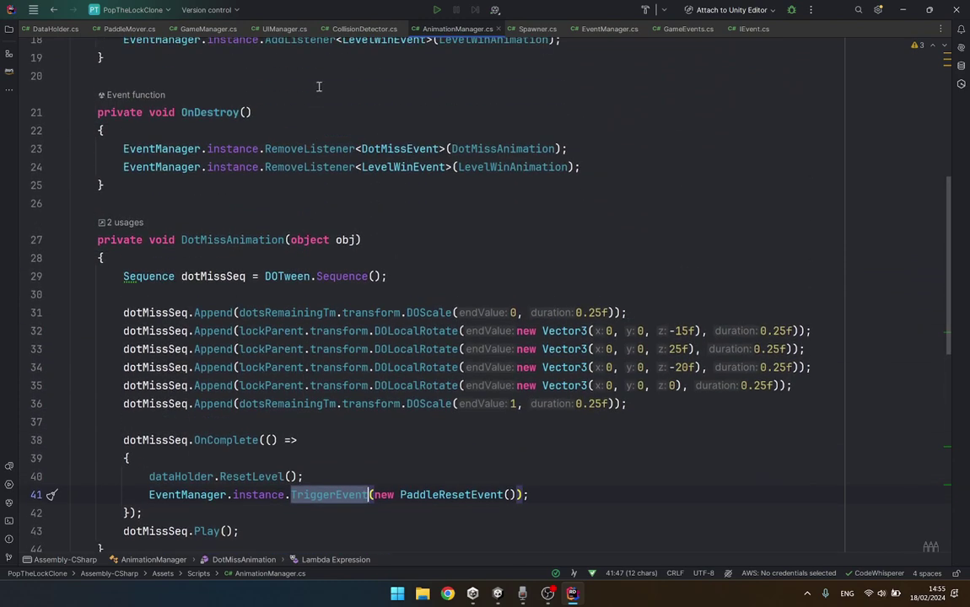
scroll(319, 86, "up", 3)
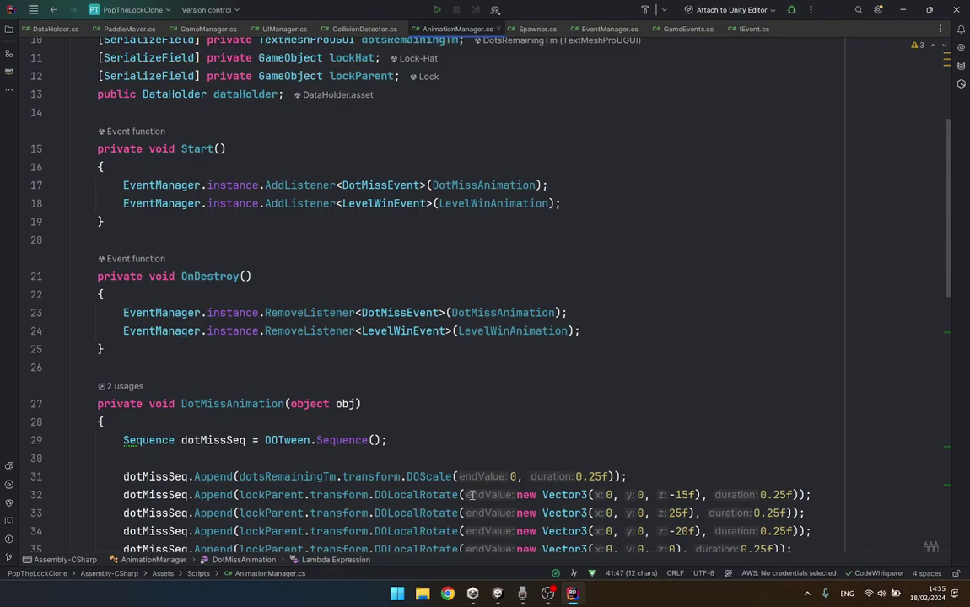
Start a play-mode round in Unity and inspect the StartBtn and DataHolder objects.
left_click(496, 593)
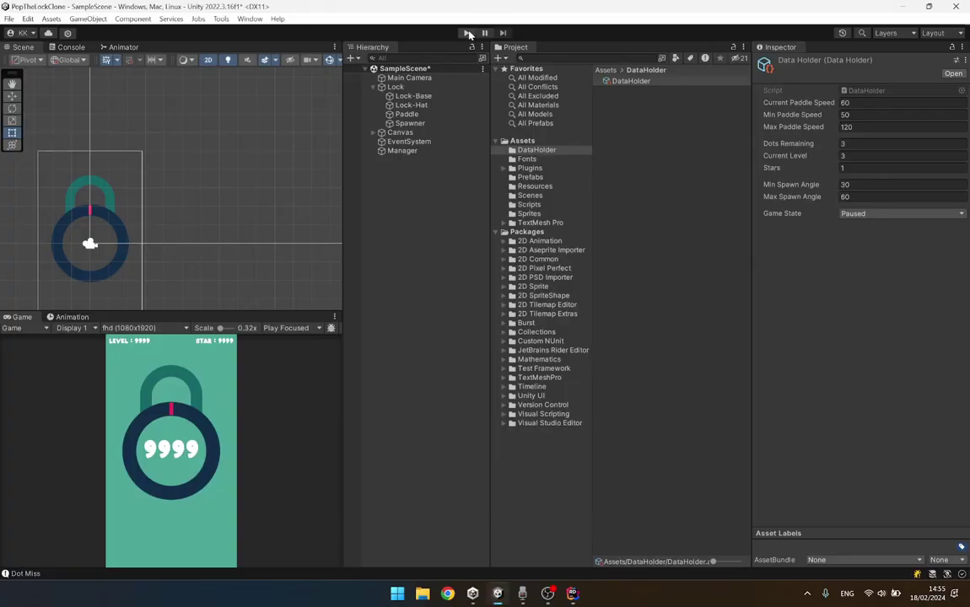
left_click(468, 33)
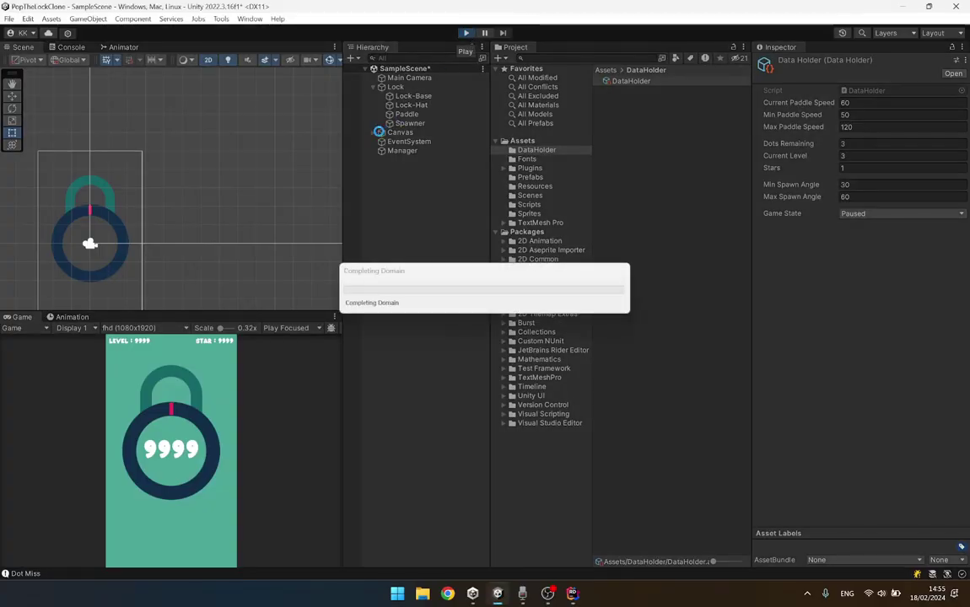
left_click(374, 133)
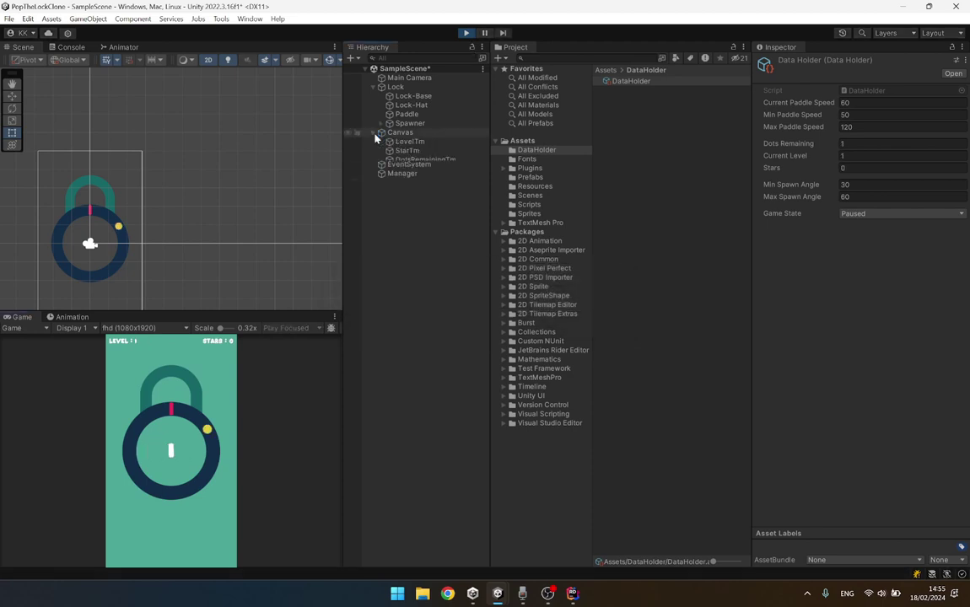
left_click(167, 434)
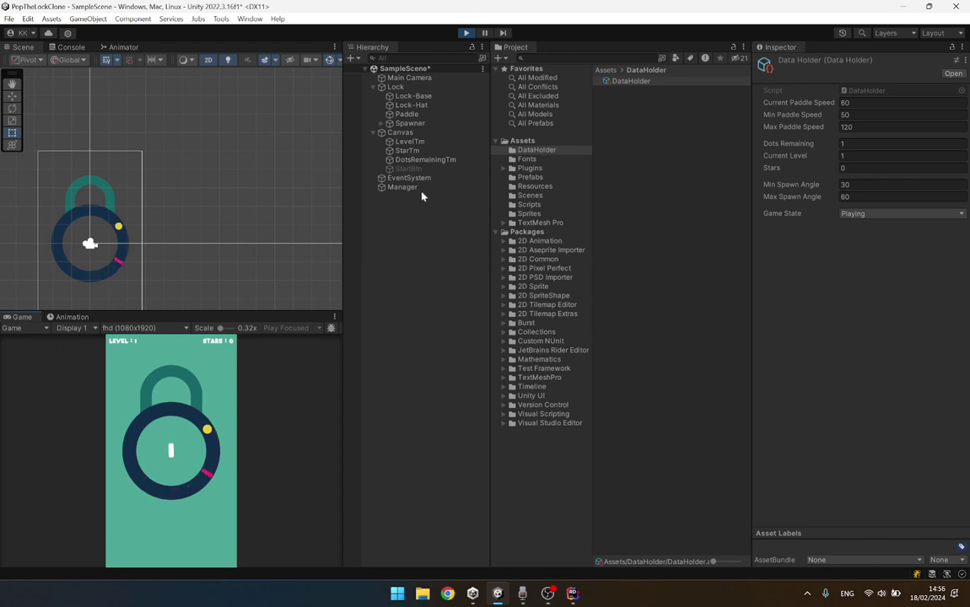
left_click(408, 168)
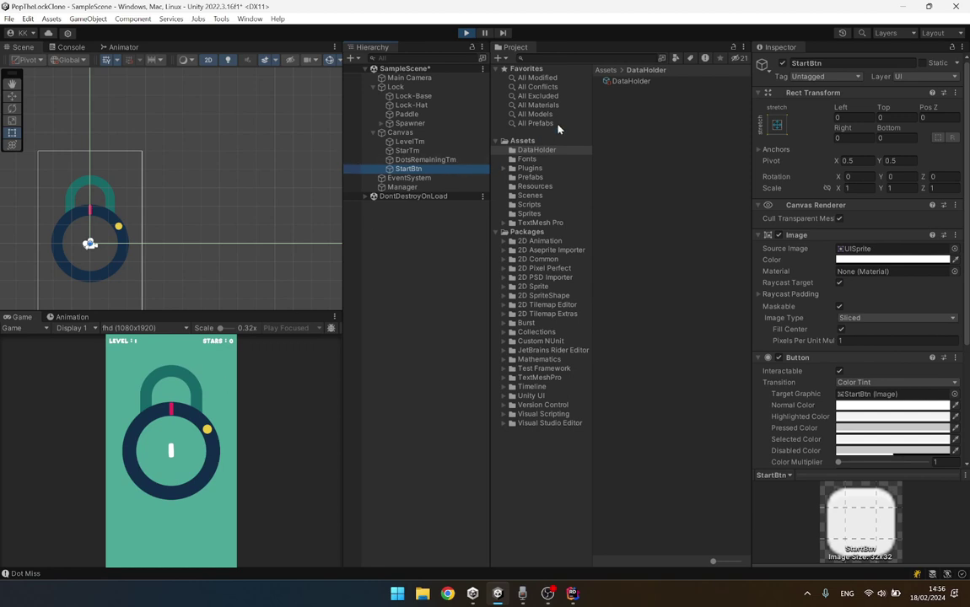
left_click(629, 81)
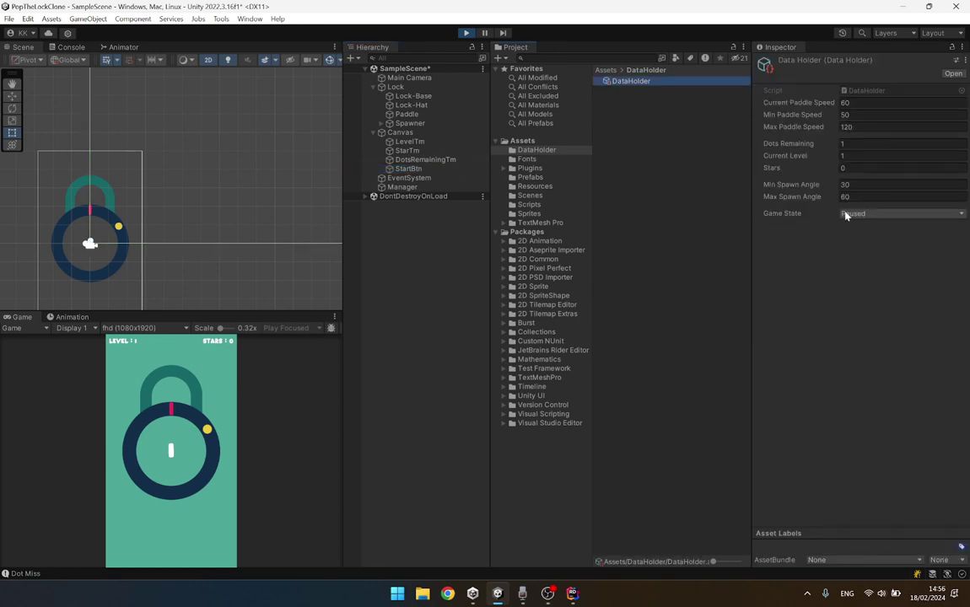
Miss a dot, confirm the 'Dot Miss' console entry, and return to Rider.
left_click(194, 443)
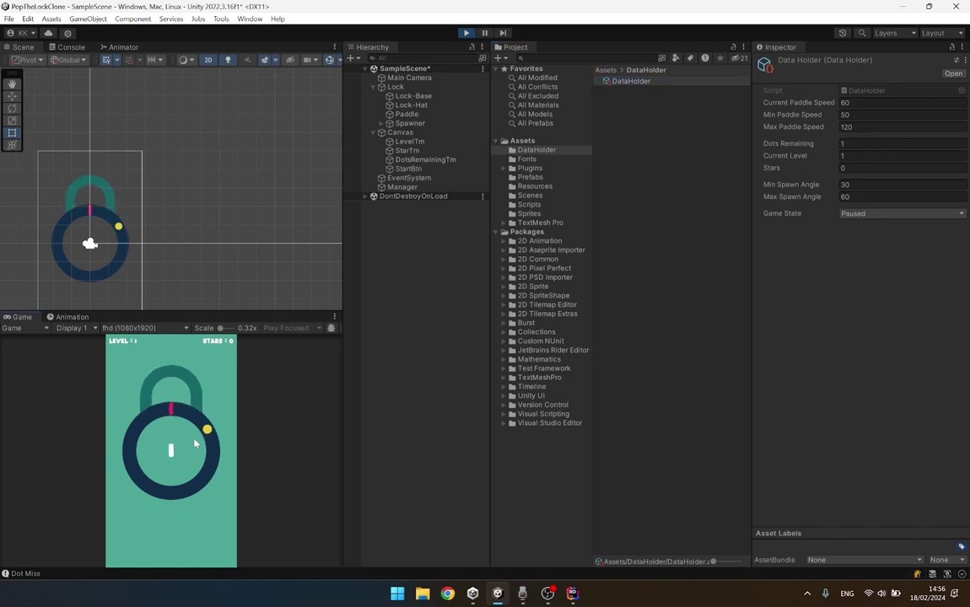
left_click(73, 48)
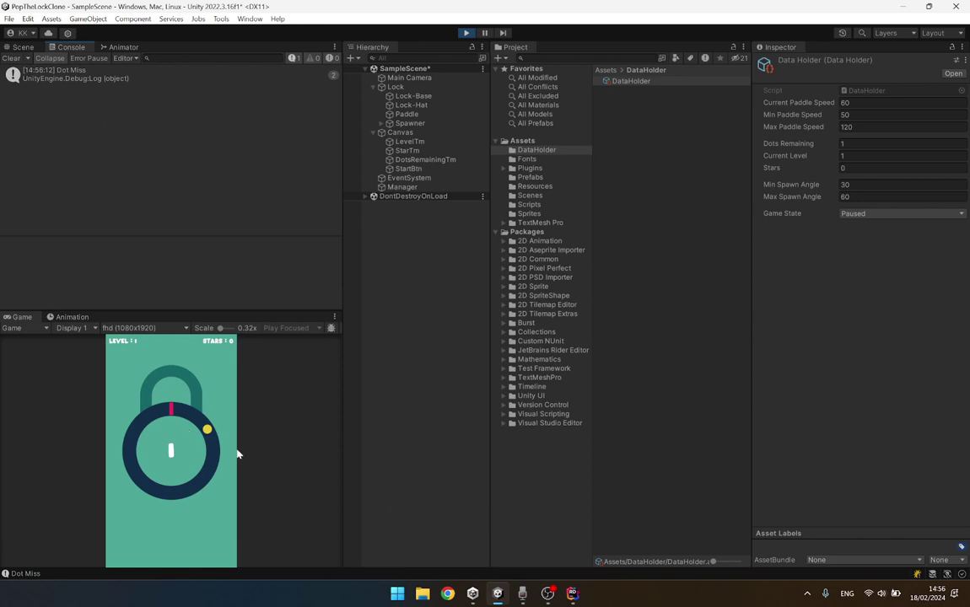
left_click(573, 593)
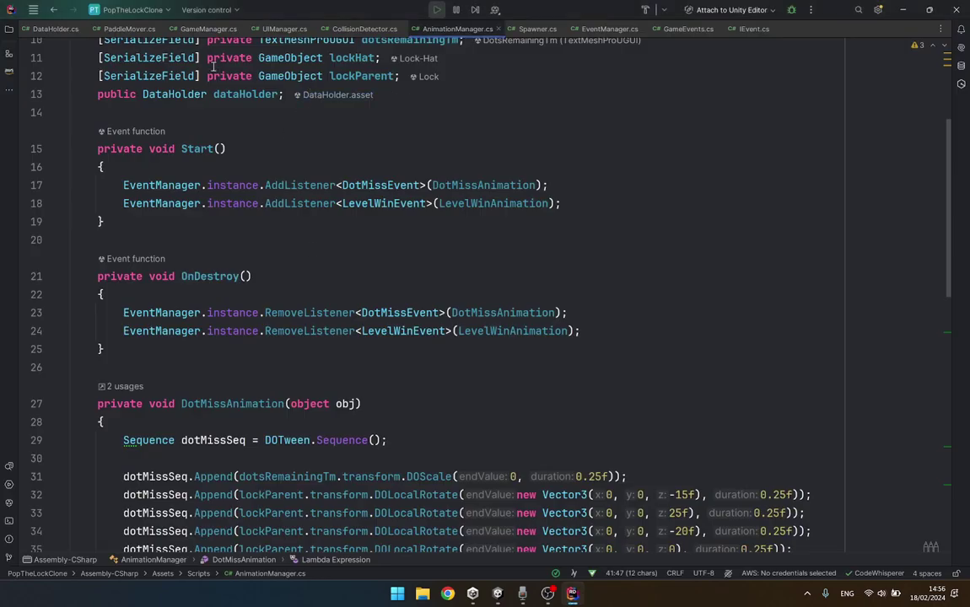
Attach Rider's debugger to the Unity Editor with breakpoints on CollisionDetector lines 58 and 61.
left_click(305, 30)
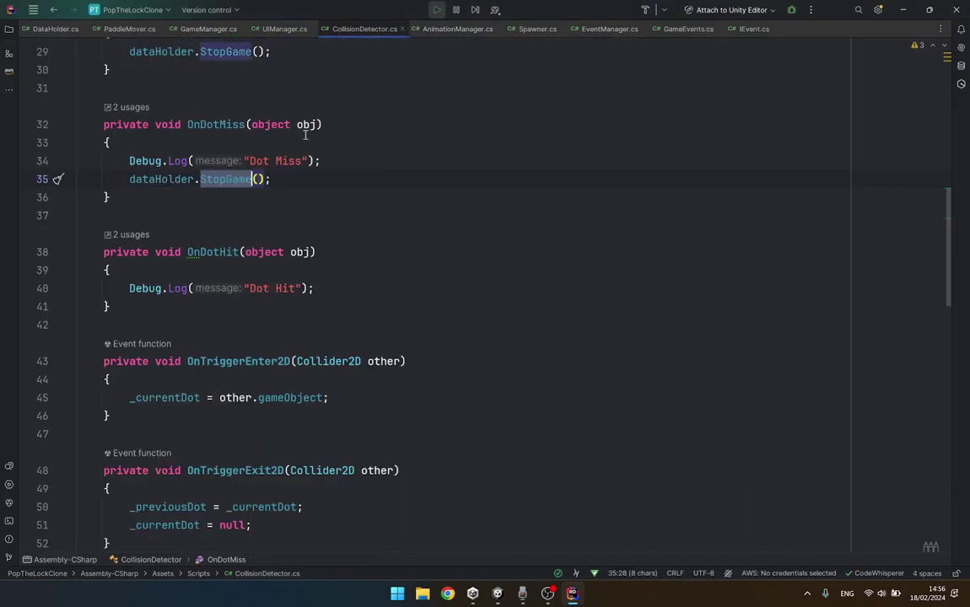
left_click(792, 15)
scroll(214, 419, "down", 5)
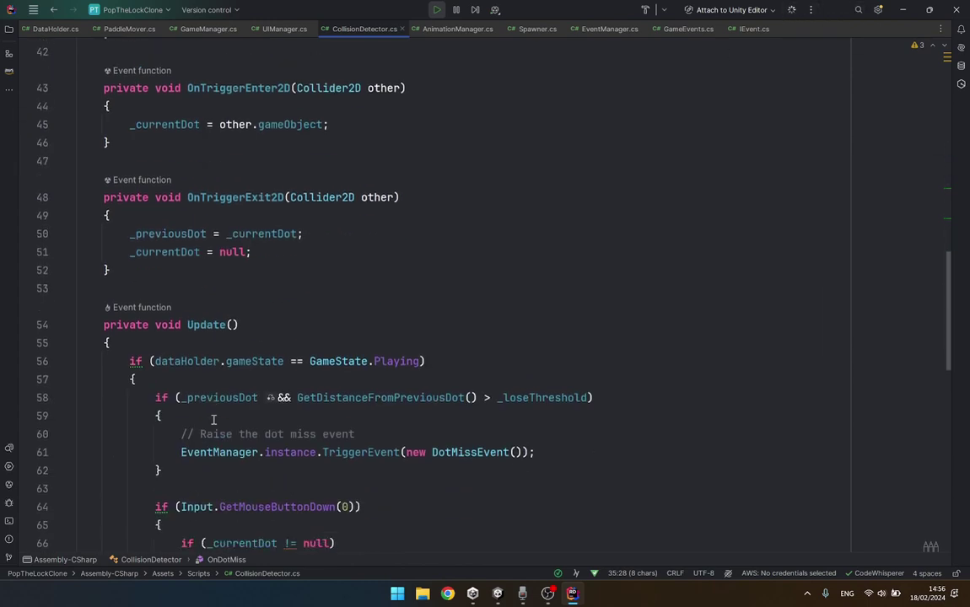
left_click(38, 400)
key("shift+F9")
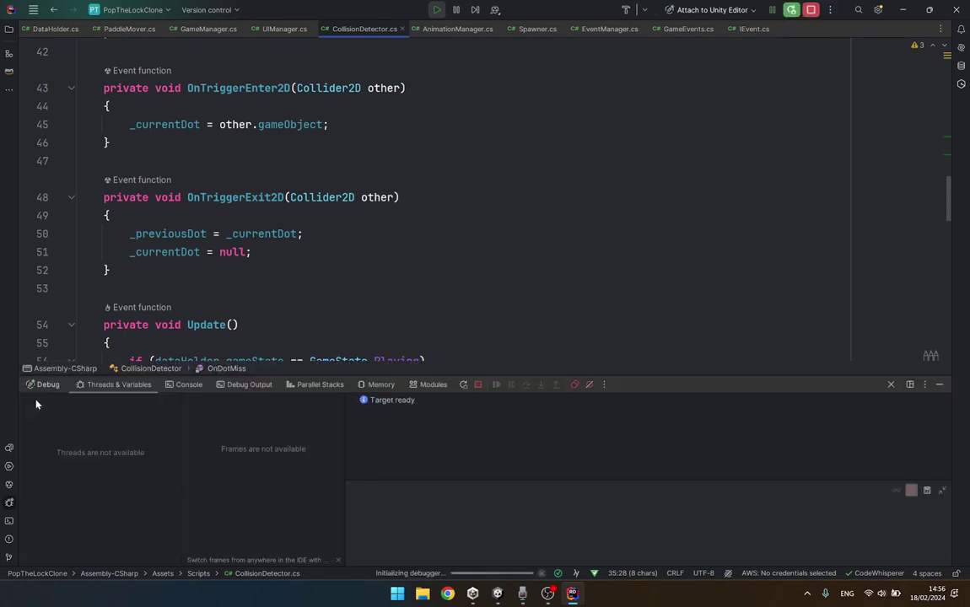
scroll(372, 290, "down", 2)
scroll(232, 197, "down", 3)
scroll(232, 197, "up", 1)
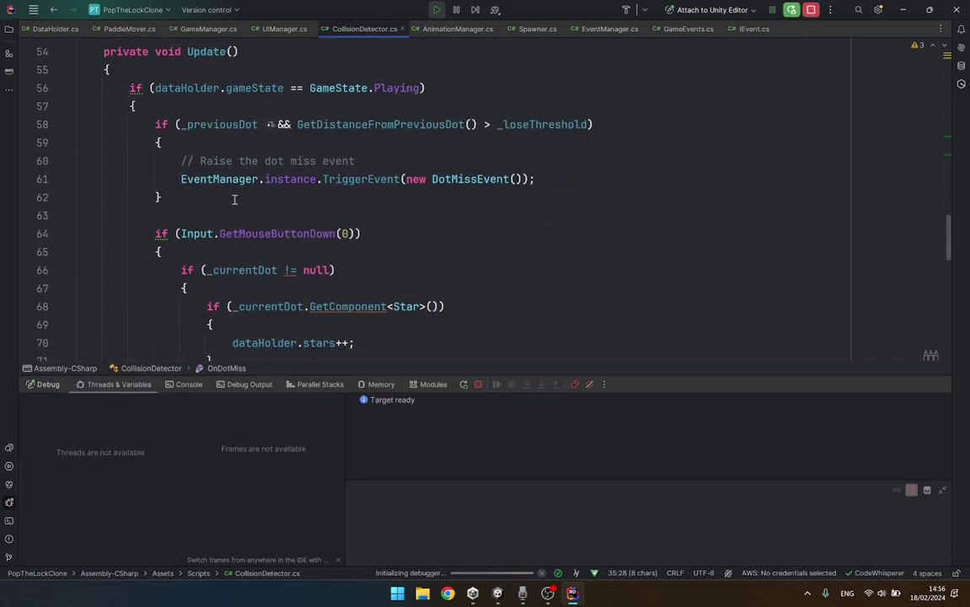
left_click(42, 125)
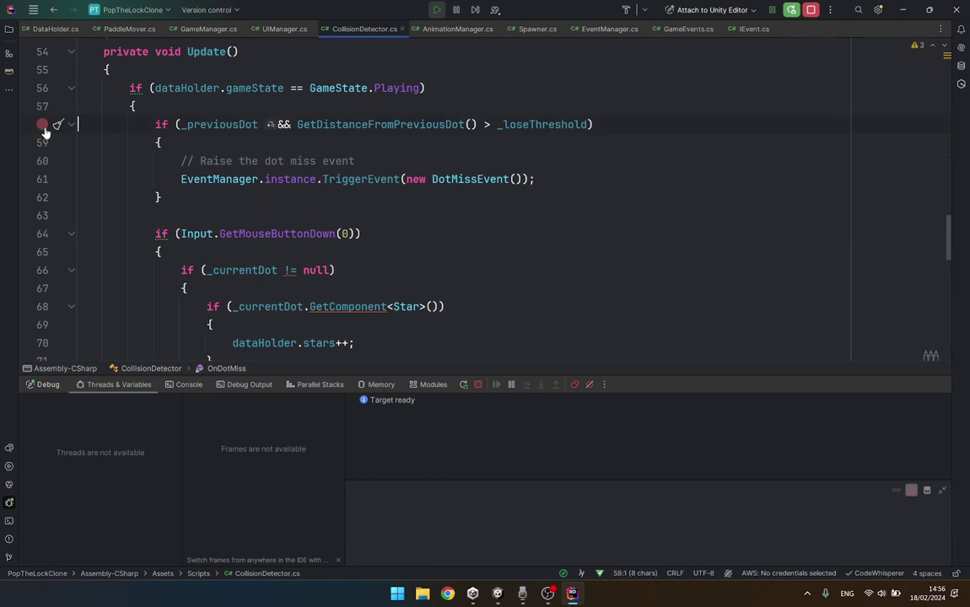
left_click(42, 179)
left_click(497, 593)
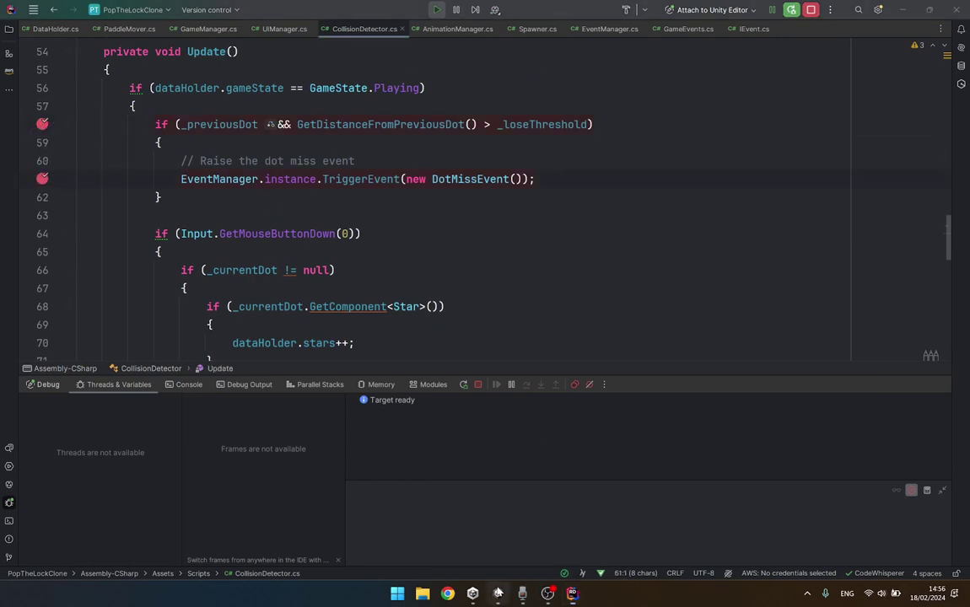
Hit the breakpoint and inspect _loseThreshold (0.5) and _previousDot's Dot(Clone) fields.
left_click(200, 422)
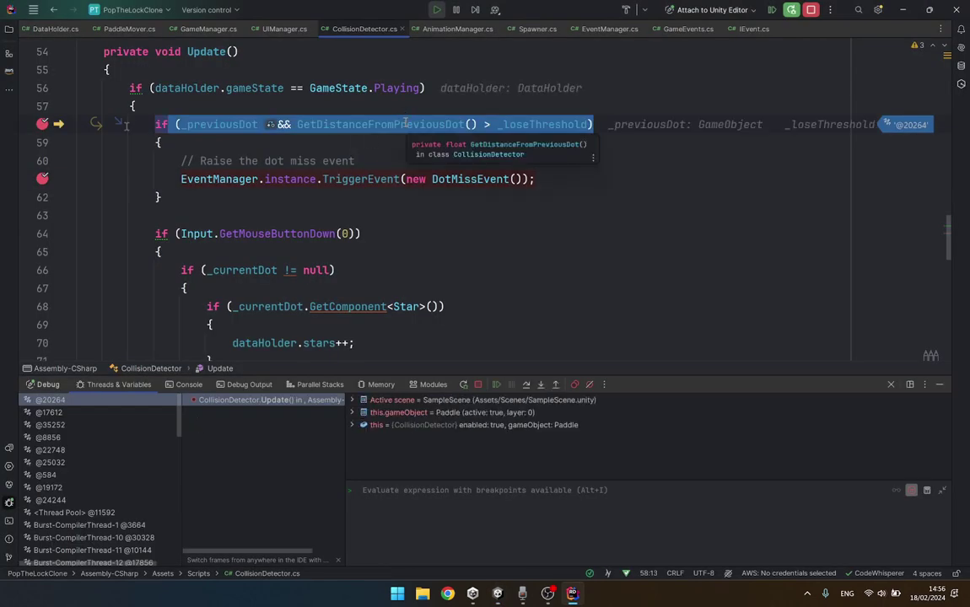
mouse_move(522, 118)
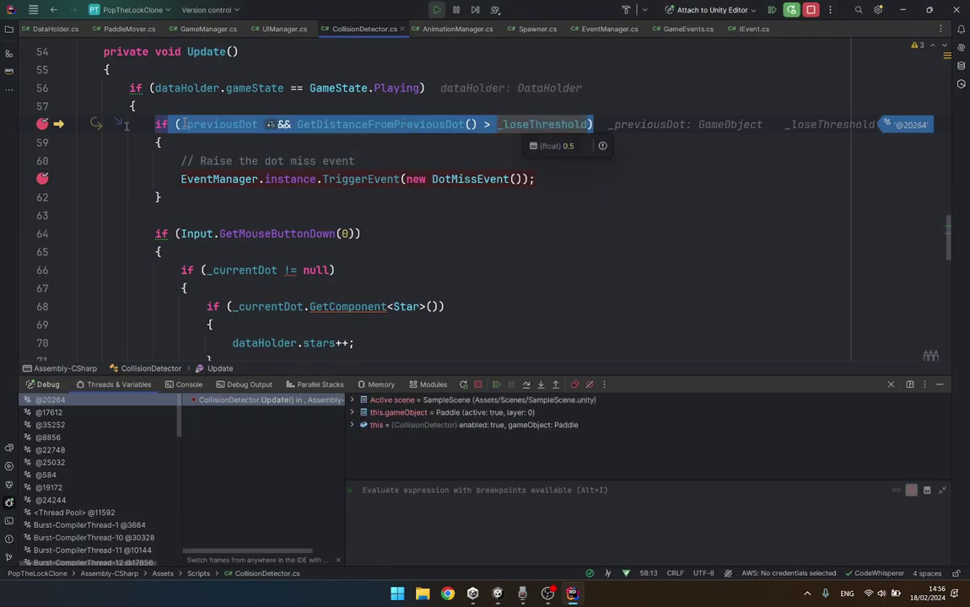
mouse_move(189, 124)
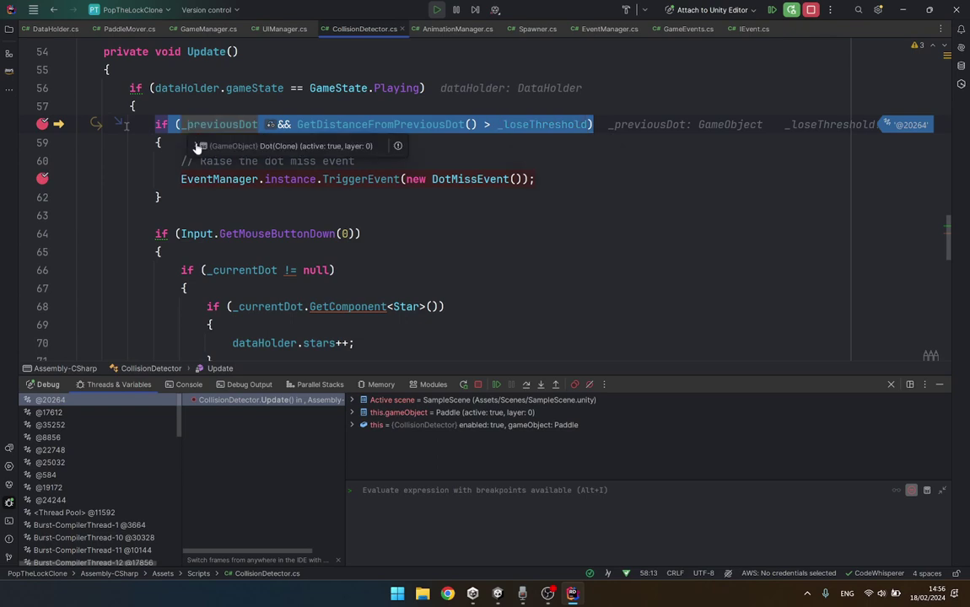
left_click(199, 145)
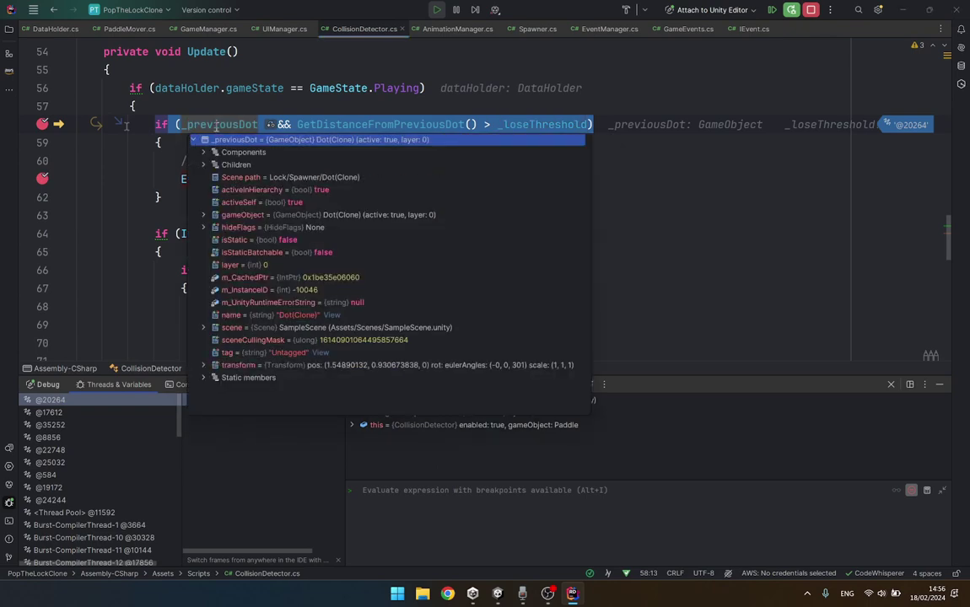
key("Left")
scroll(215, 125, "up", 5)
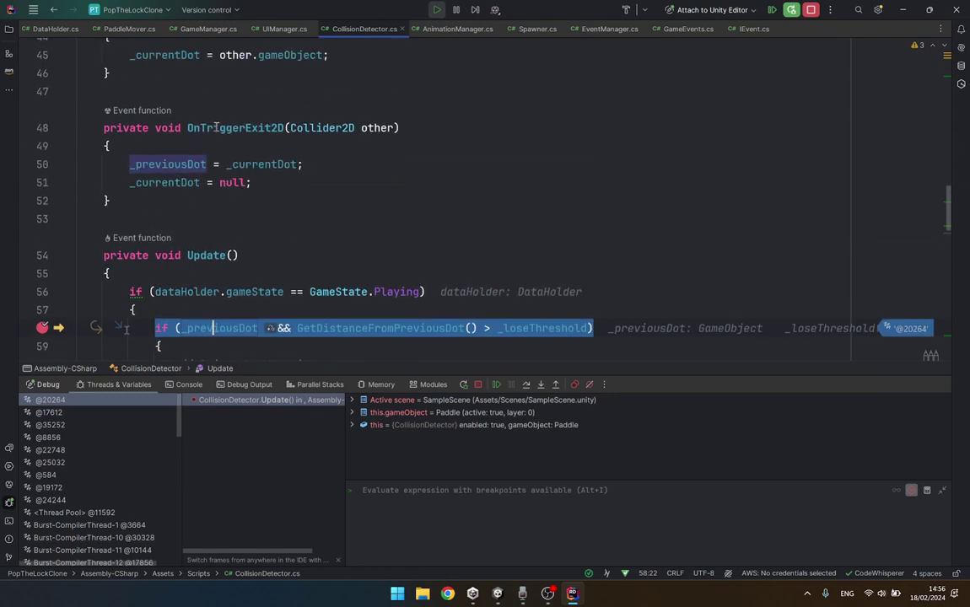
scroll(216, 126, "down", 5)
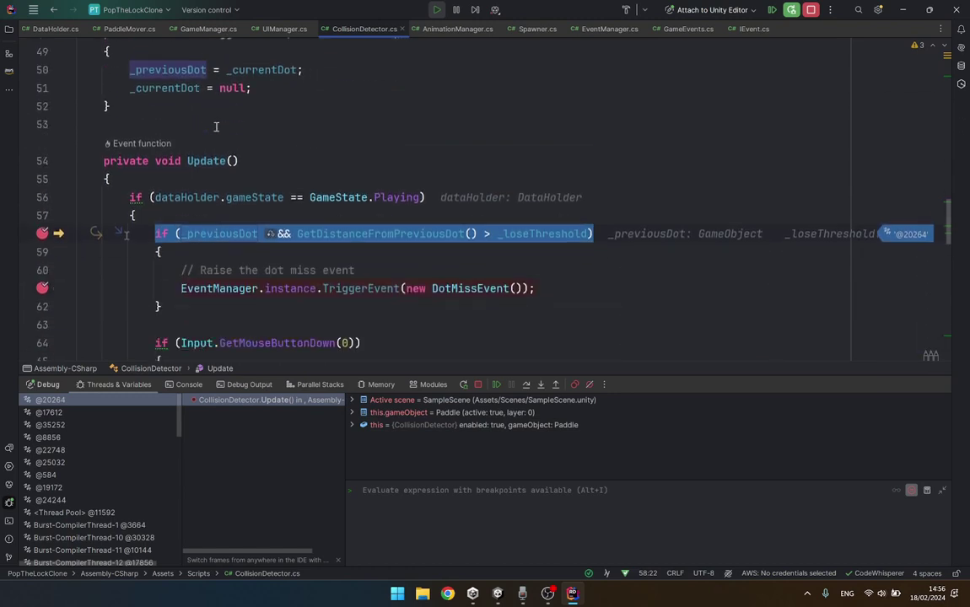
scroll(216, 125, "down", 4)
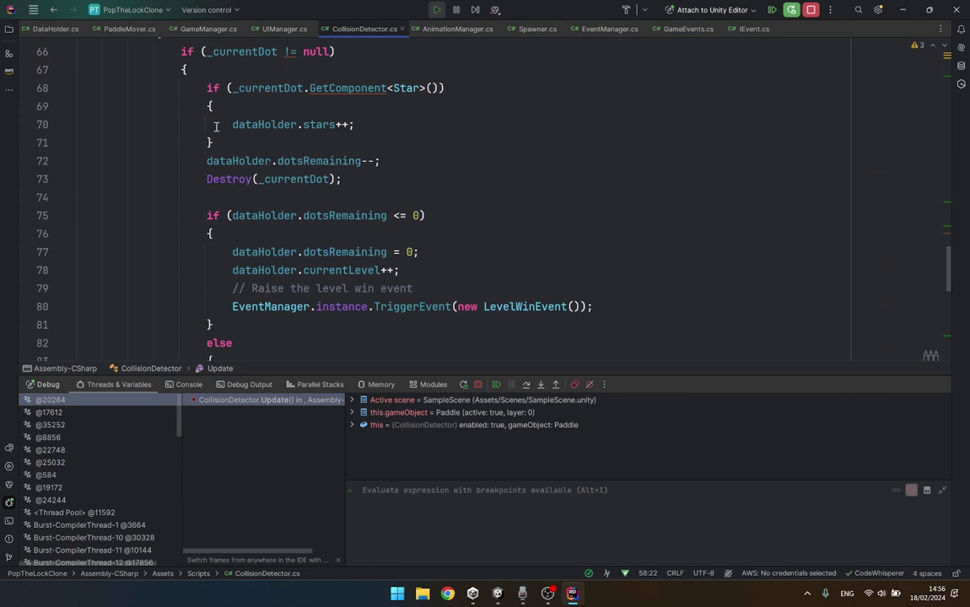
scroll(216, 126, "up", 1)
scroll(216, 126, "up", 4)
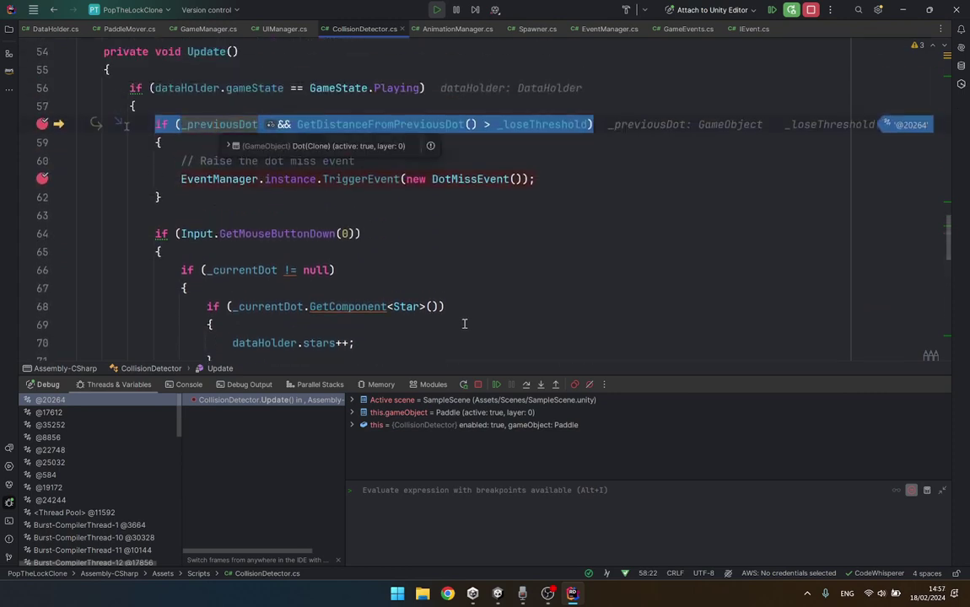
Step past the miss check, stop debugging, exit Unity play mode, and return to Rider.
left_click(524, 385)
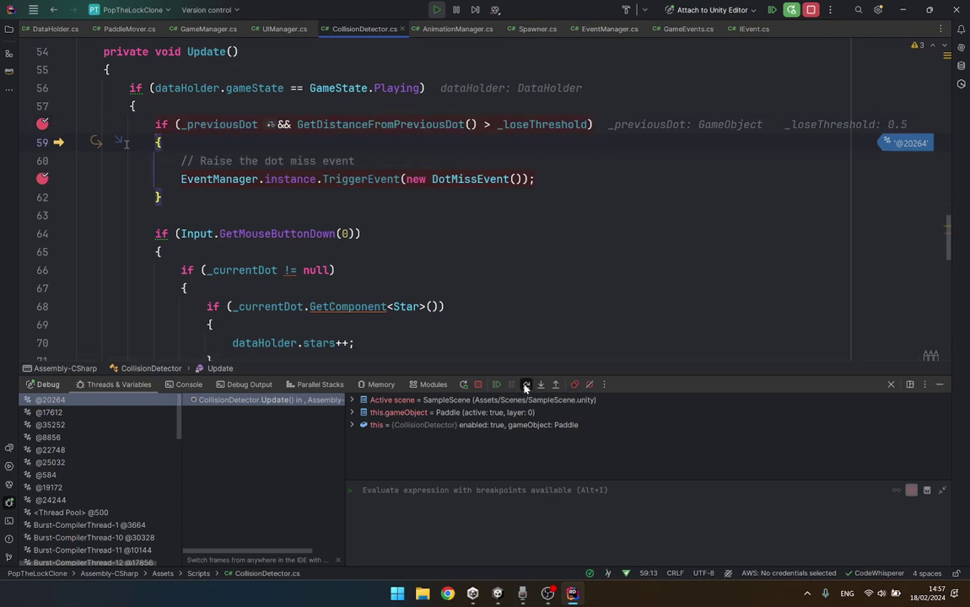
mouse_move(242, 124)
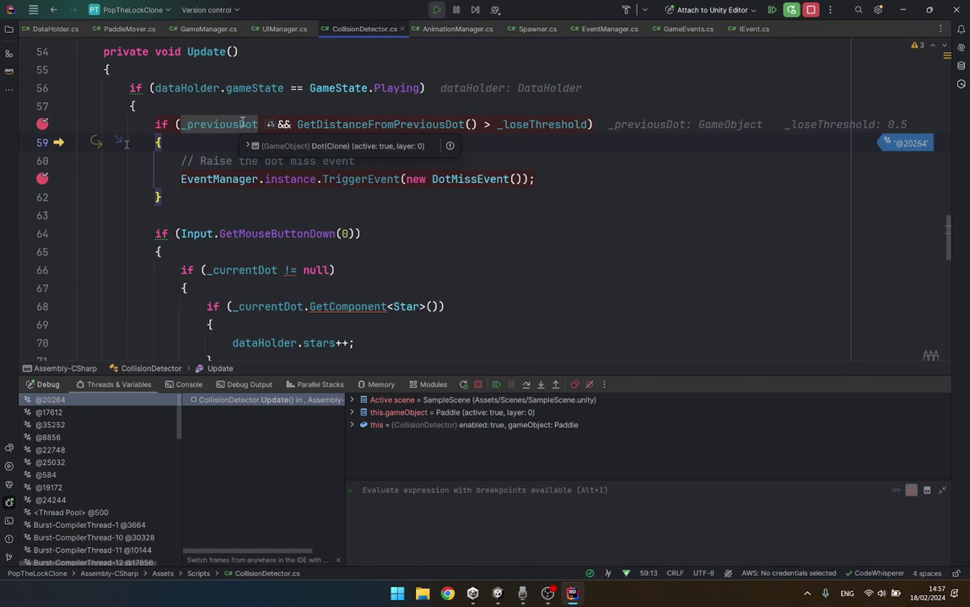
scroll(243, 124, "up", 3)
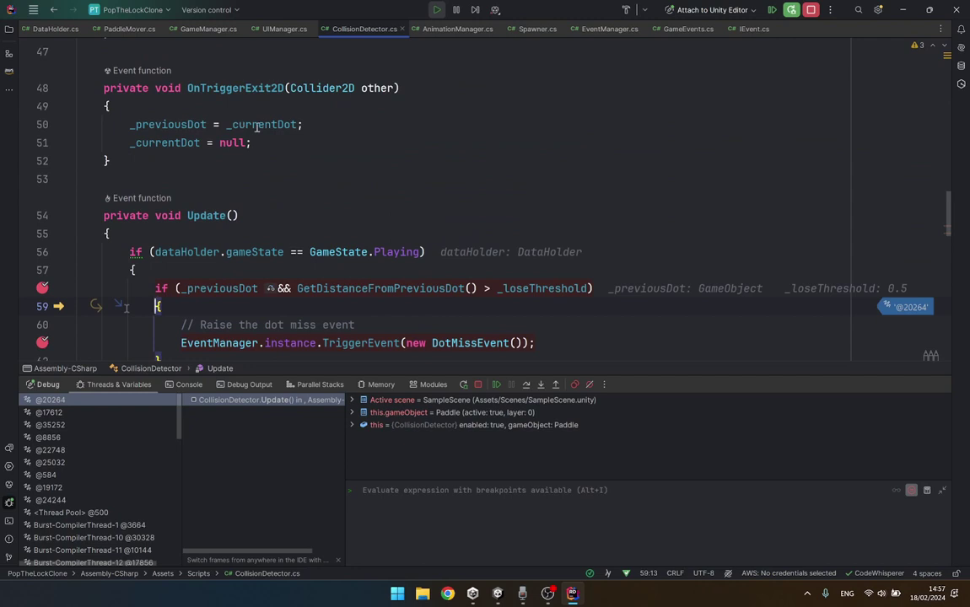
left_click(813, 11)
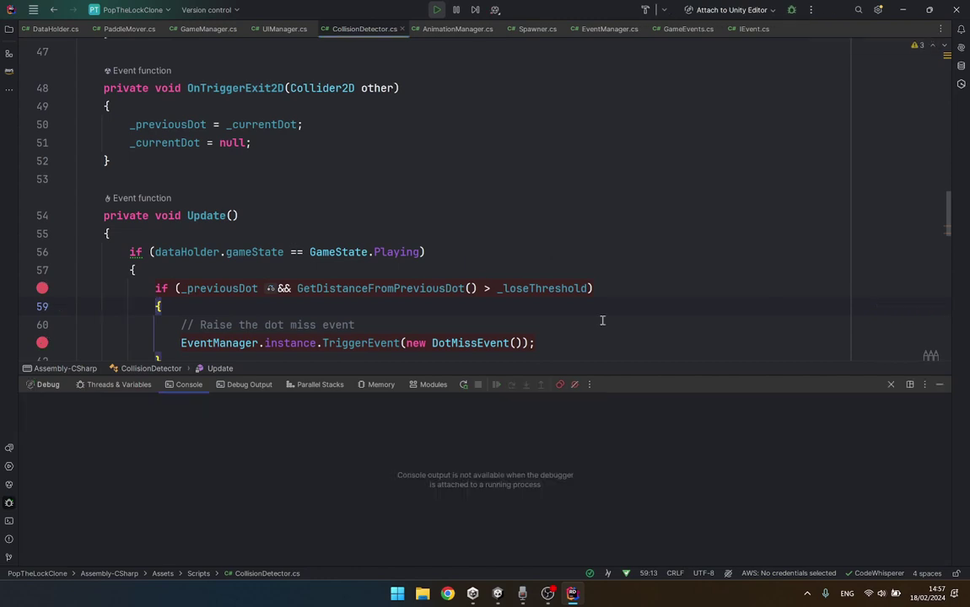
left_click(498, 592)
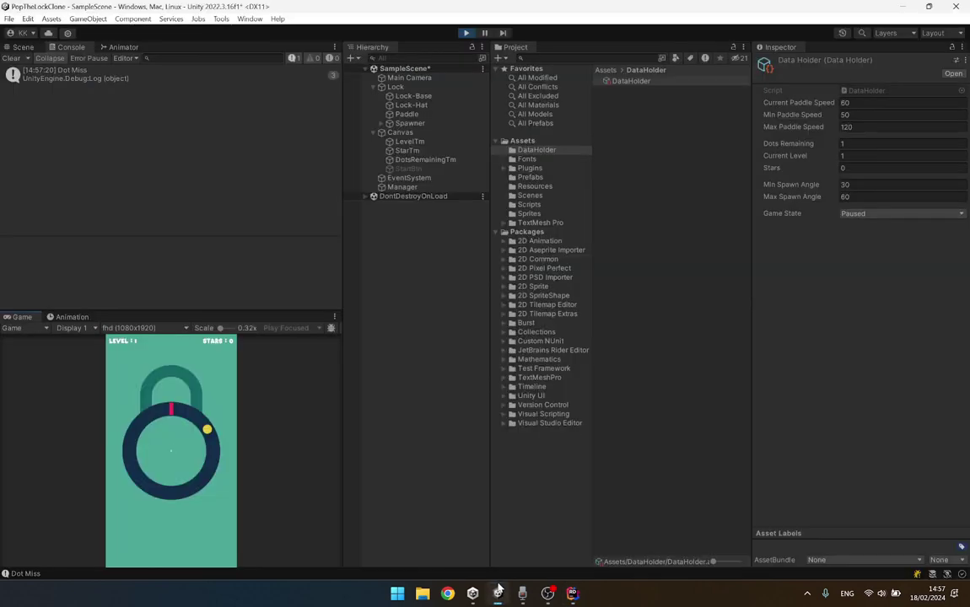
left_click(464, 34)
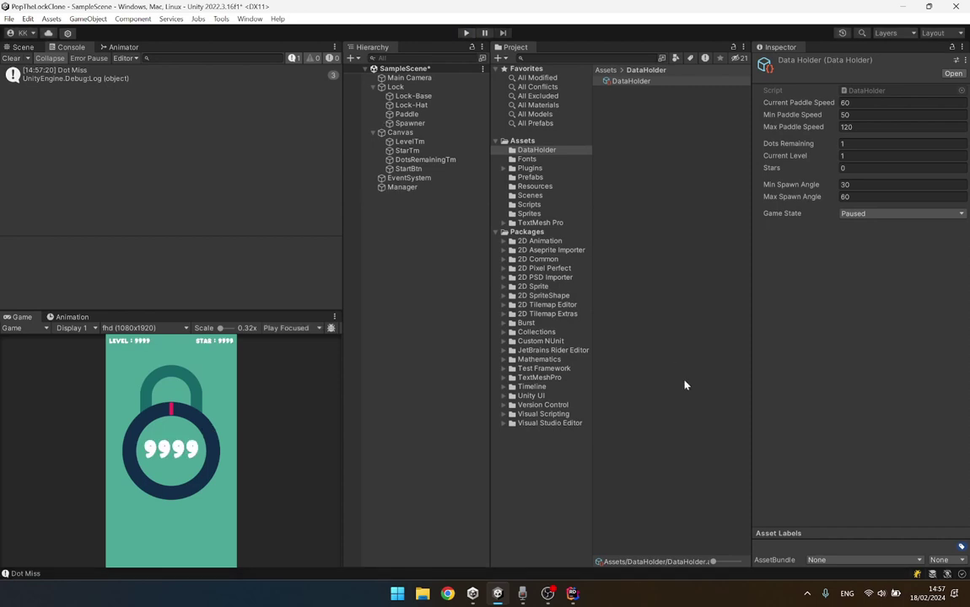
left_click(574, 594)
scroll(314, 223, "up", 2)
Insert `_previousDot = null` on a new line after the Dot Miss log in OnDotMiss.
scroll(314, 224, "up", 3)
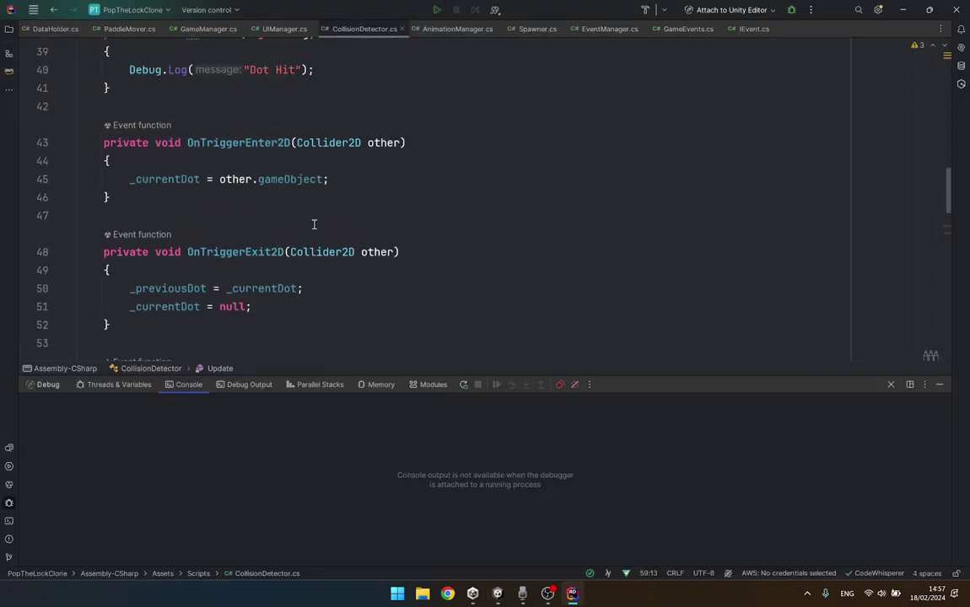
scroll(314, 224, "up", 2)
scroll(314, 224, "up", 3)
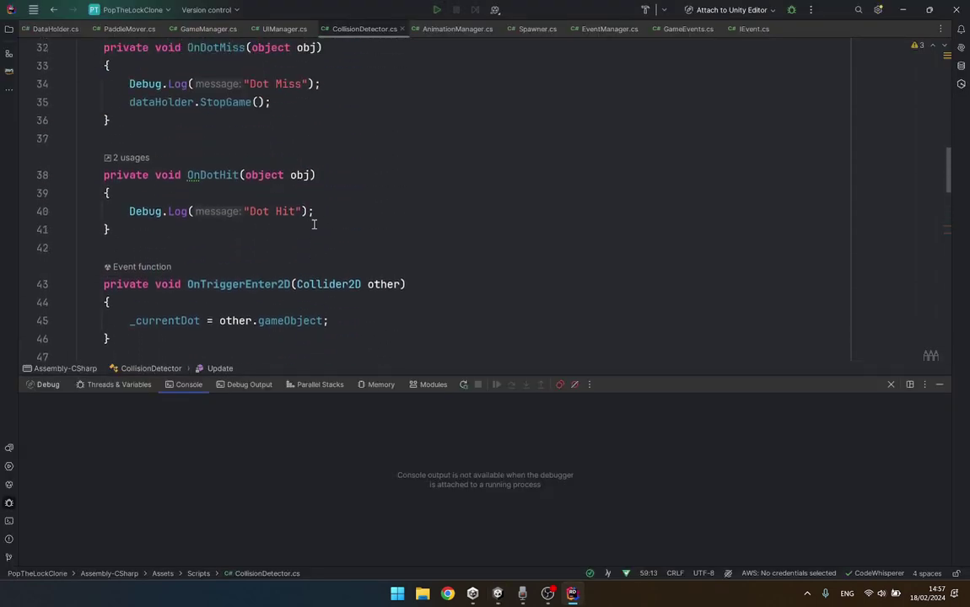
scroll(313, 224, "up", 2)
scroll(313, 224, "up", 2)
scroll(314, 224, "up", 1)
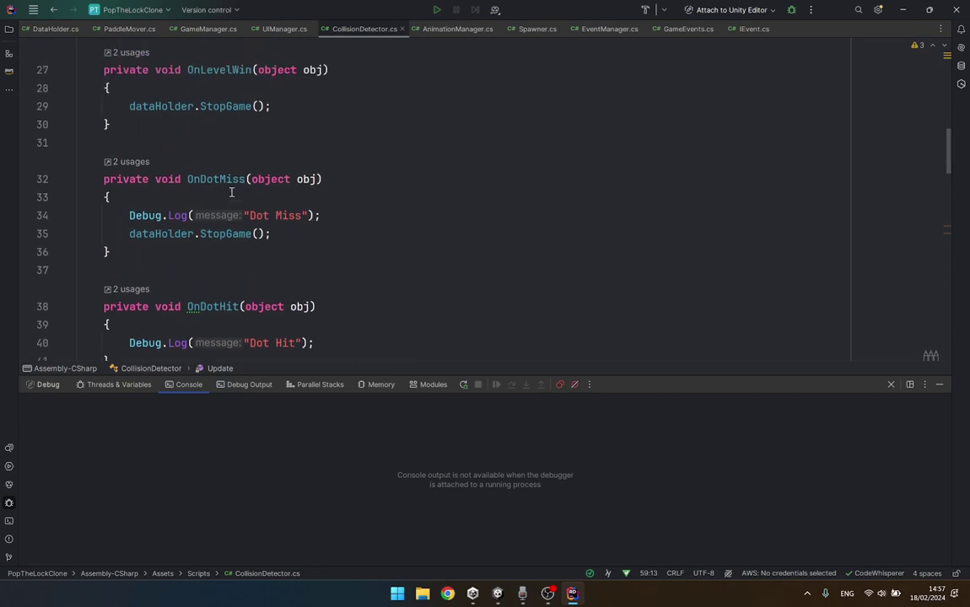
left_click(404, 224)
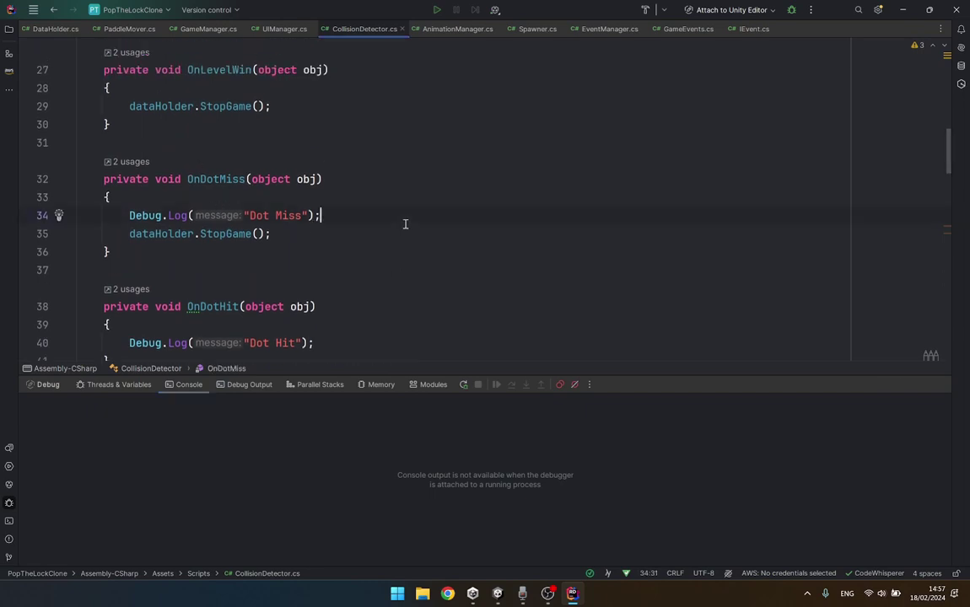
key("Return")
type("pre")
key("Return")
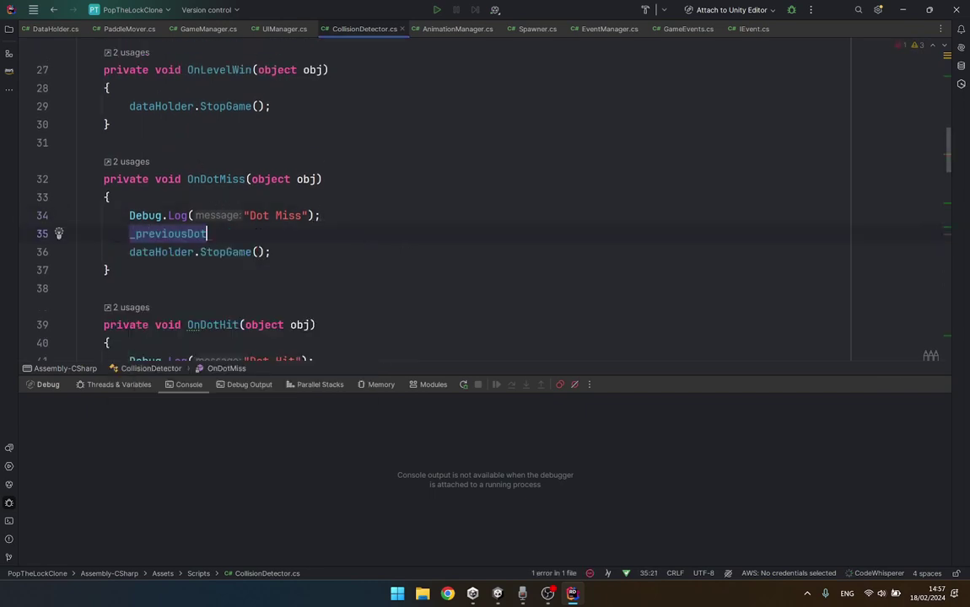
type("=nu")
key("Return")
Finish the statement with ';' and enter play mode in the PopTheLockClone Unity project.
type(";")
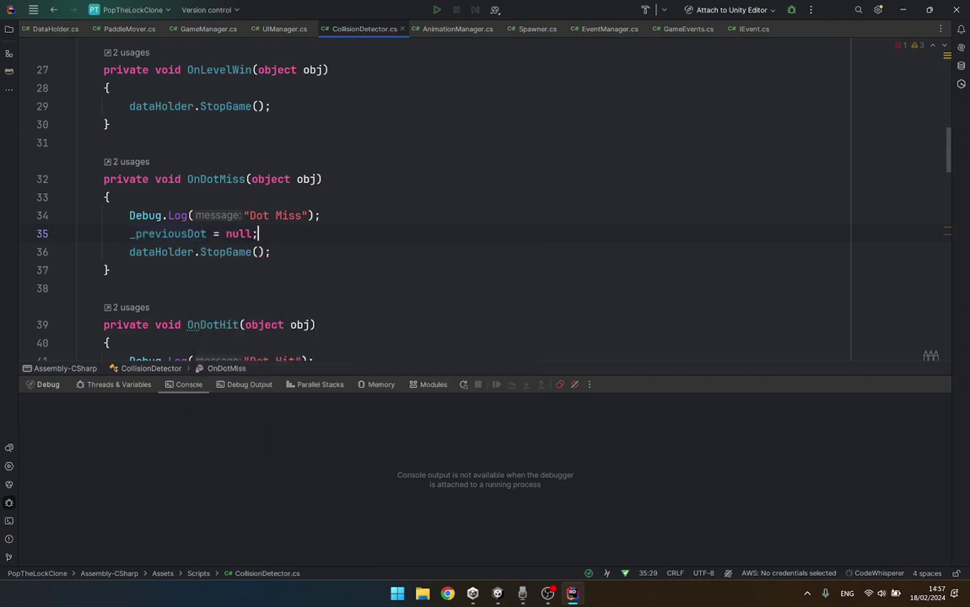
left_click(499, 596)
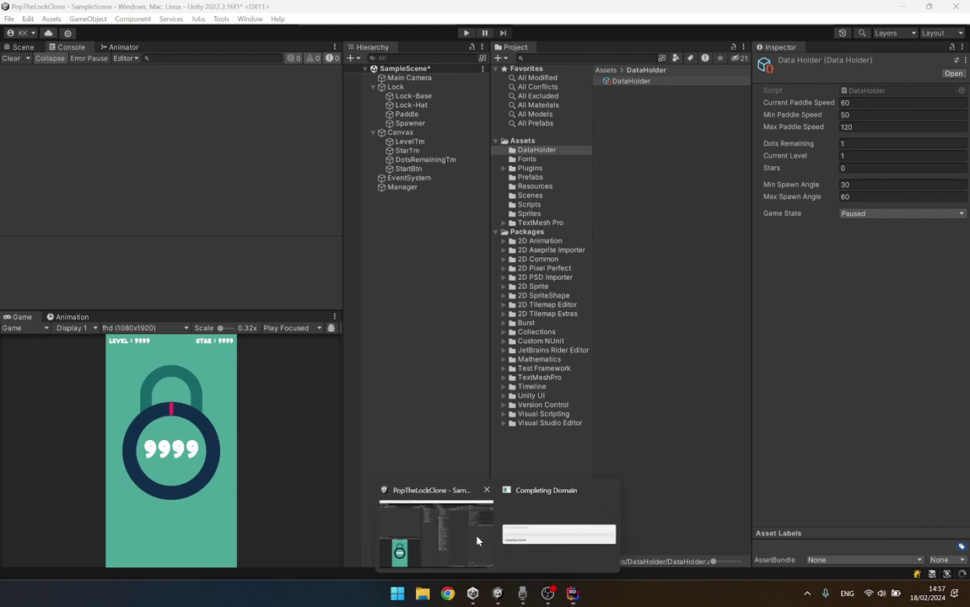
left_click(400, 548)
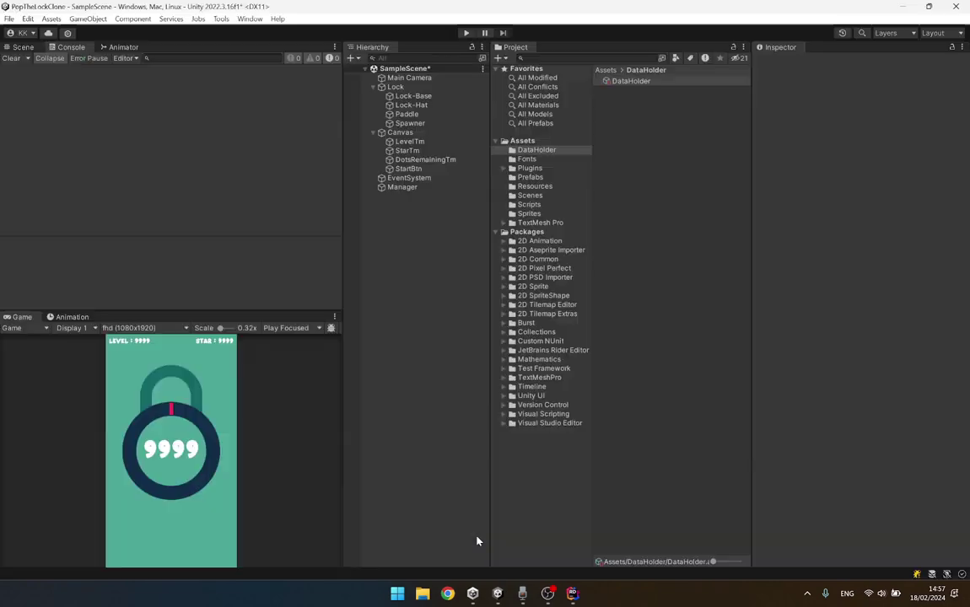
left_click(465, 33)
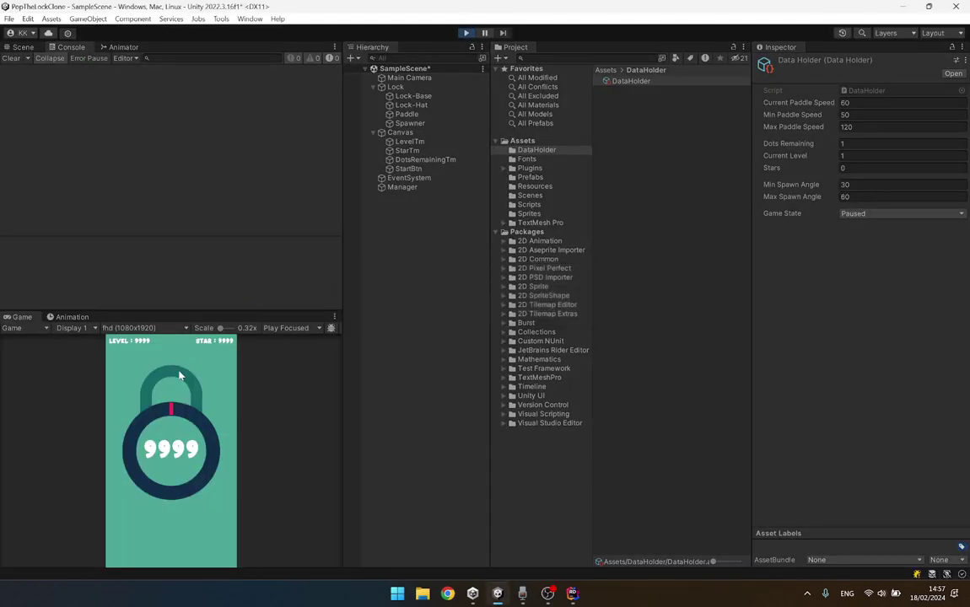
Play a round, miss once, then pop the dot to reach level 2 and stop.
left_click(174, 419)
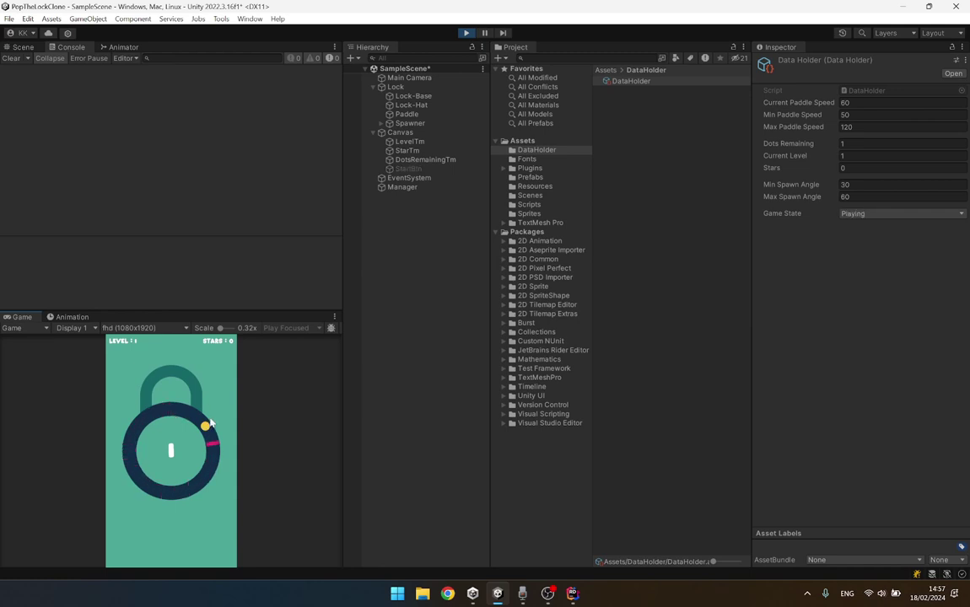
left_click(174, 454)
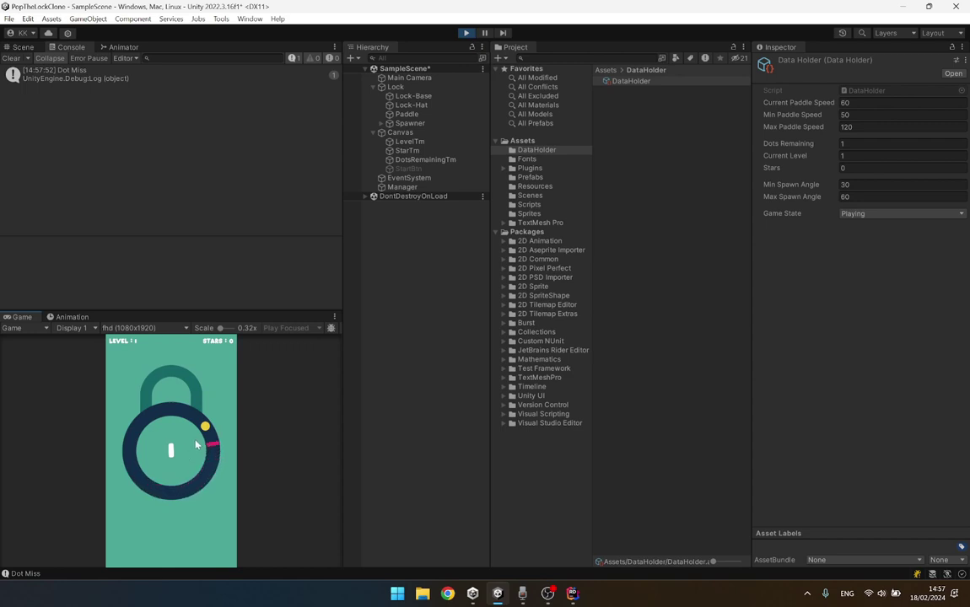
left_click(196, 444)
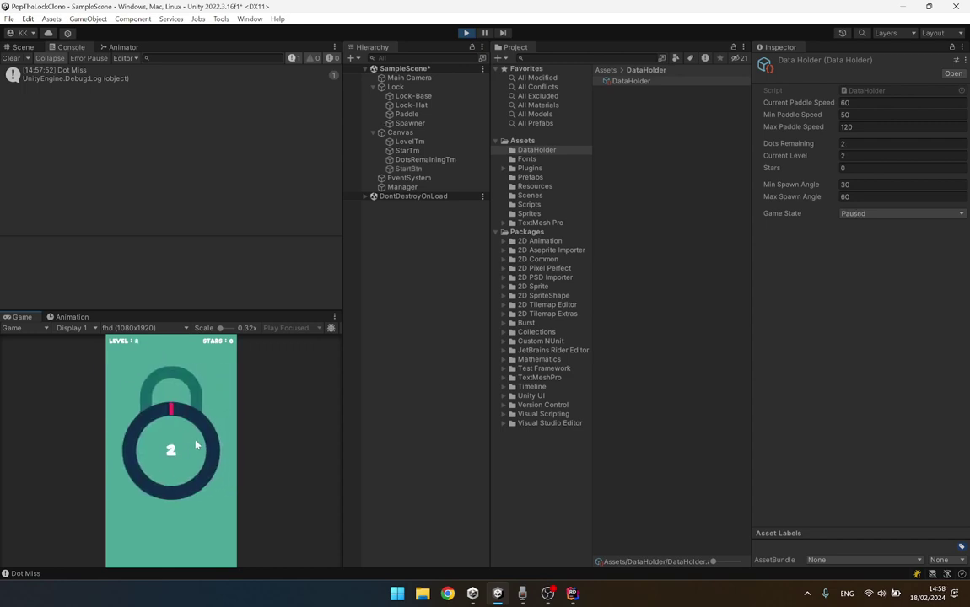
left_click(196, 444)
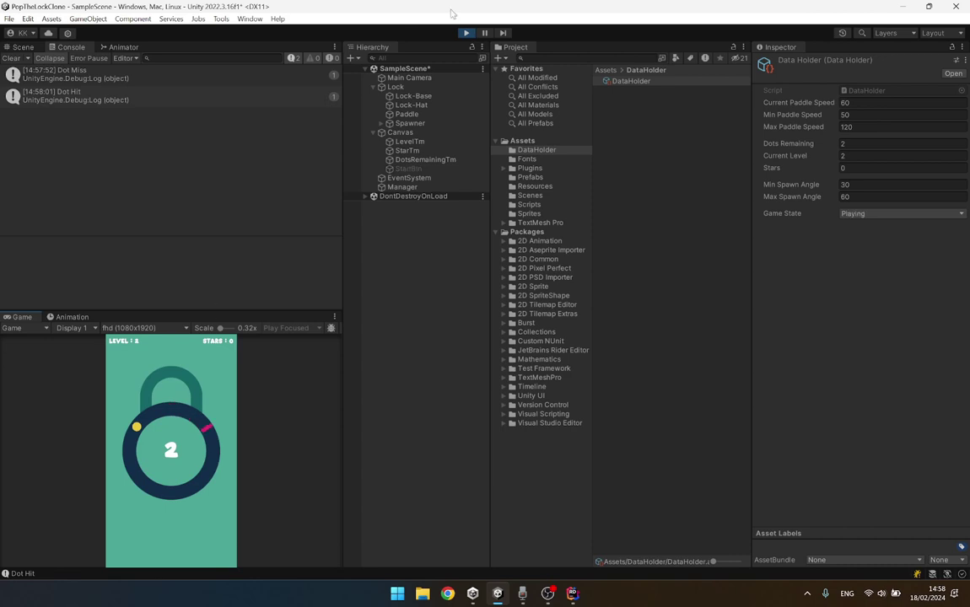
left_click(465, 34)
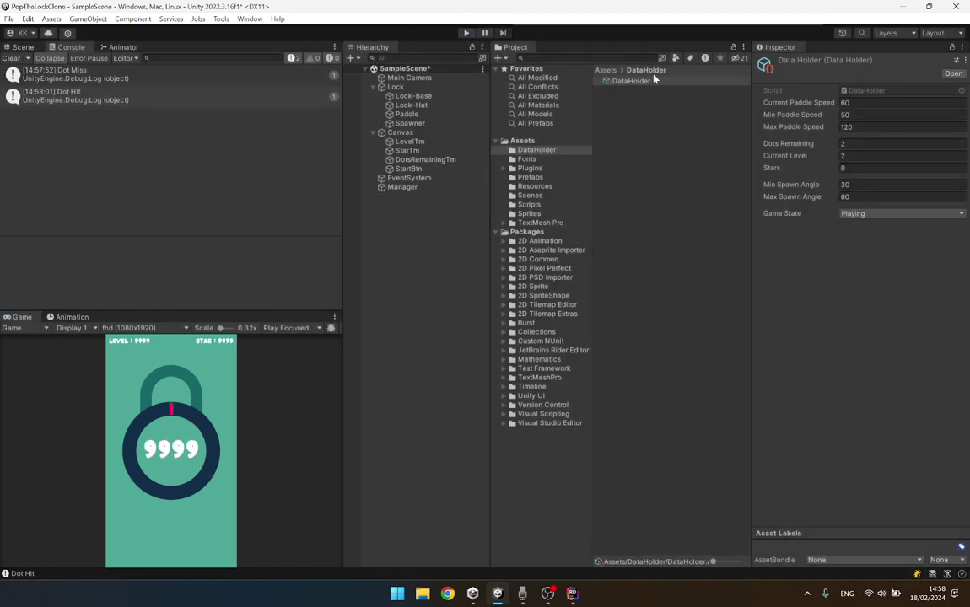
Open DataHolder.cs and select the DecreaseSpeed method.
double_click(847, 90)
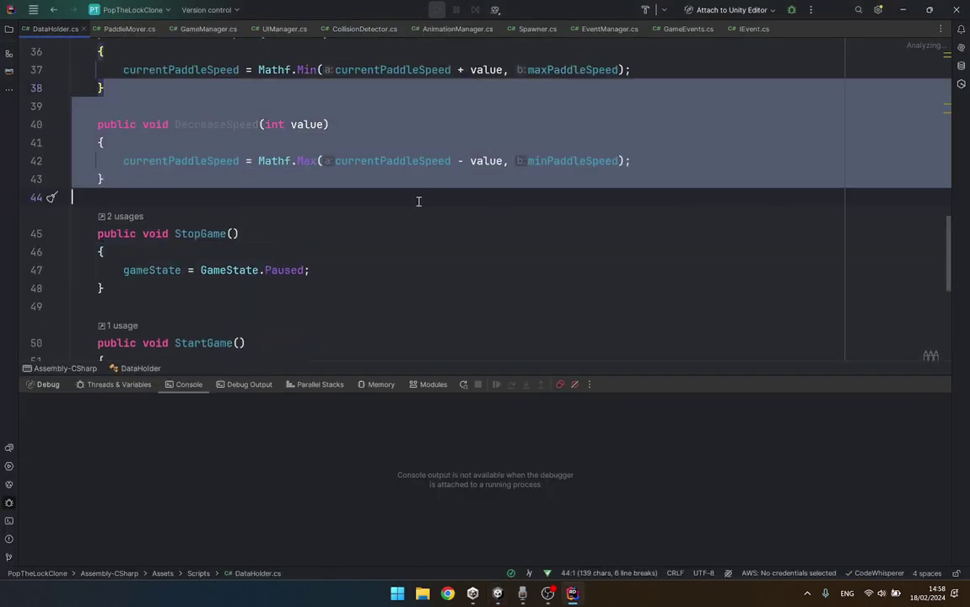
scroll(293, 301, "down", 5)
scroll(260, 211, "up", 3)
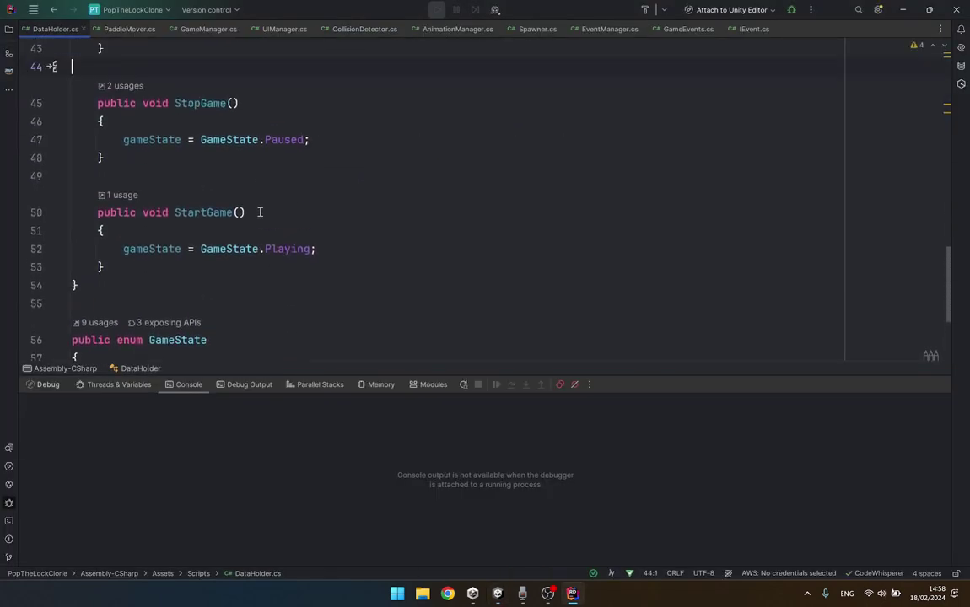
scroll(260, 211, "up", 3)
double_click(250, 159)
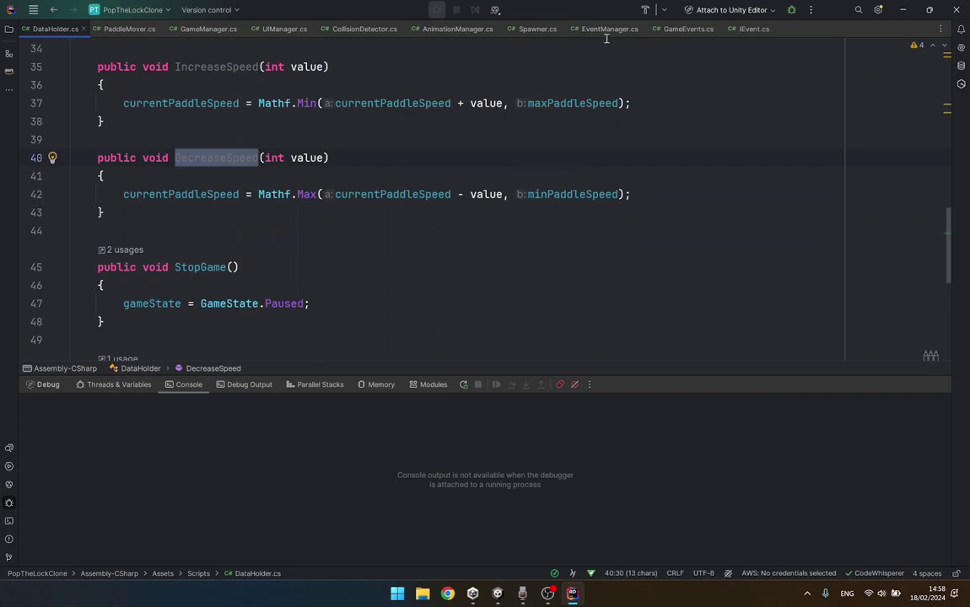
Return to CollisionDetector.cs and hide the Debug panel to enlarge the code.
left_click(366, 30)
scroll(250, 157, "up", 3)
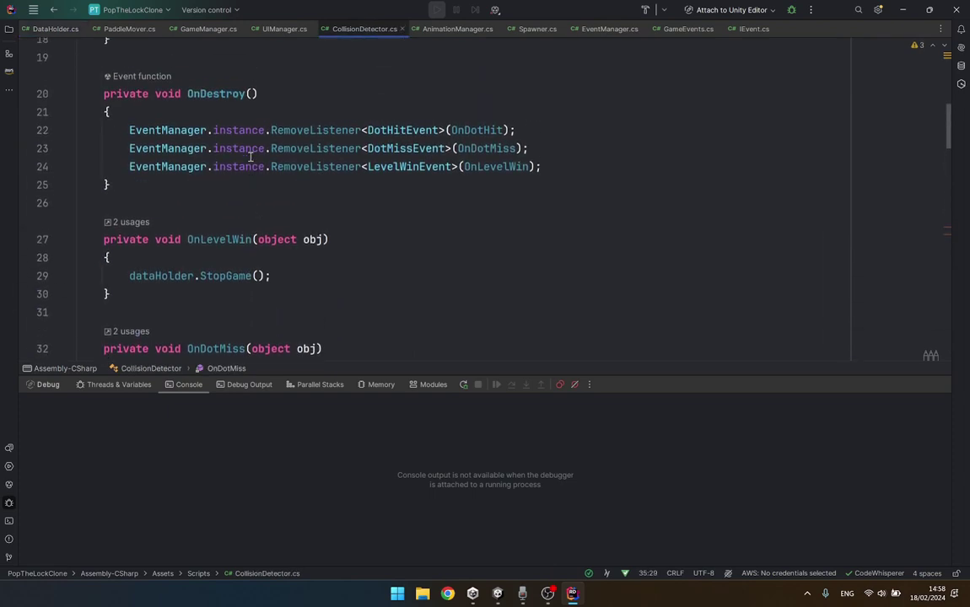
scroll(251, 156, "up", 2)
scroll(251, 157, "down", 2)
scroll(250, 157, "down", 2)
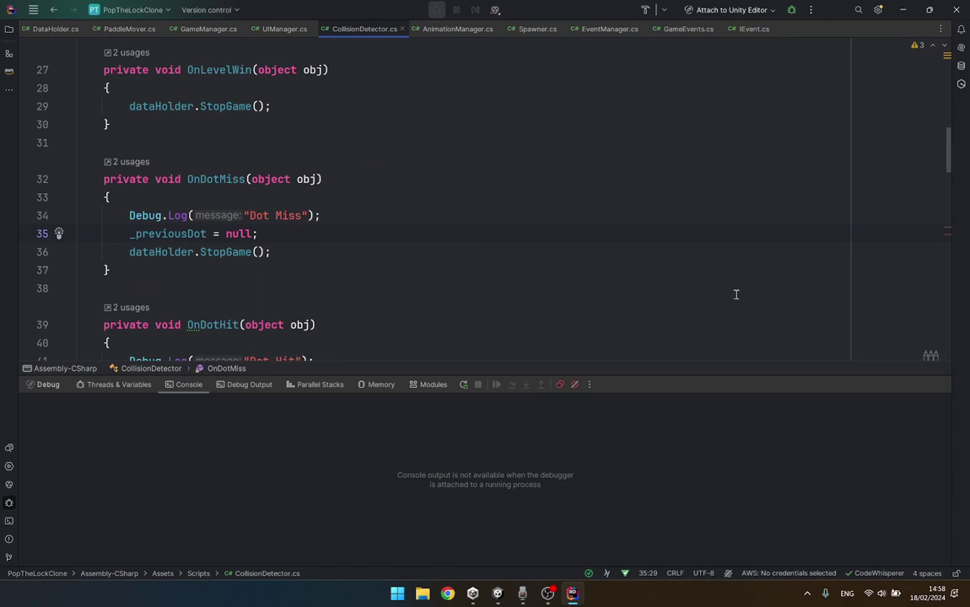
left_click(939, 384)
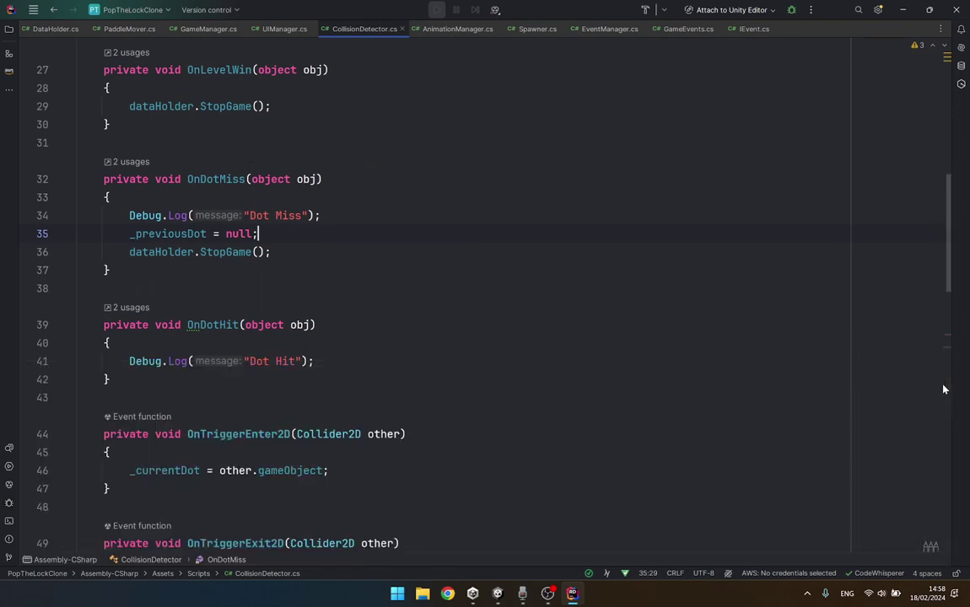
scroll(268, 244, "up", 1)
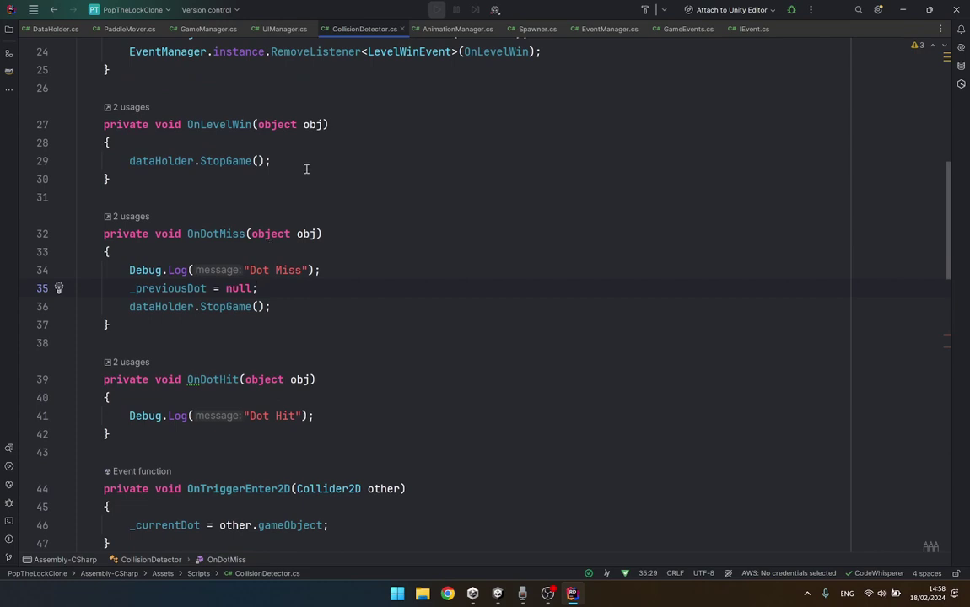
Add dataHolder.IncreaseSpeed(5) after the StopGame call in OnLevelWin.
left_click(282, 160)
key("Return")
type("da")
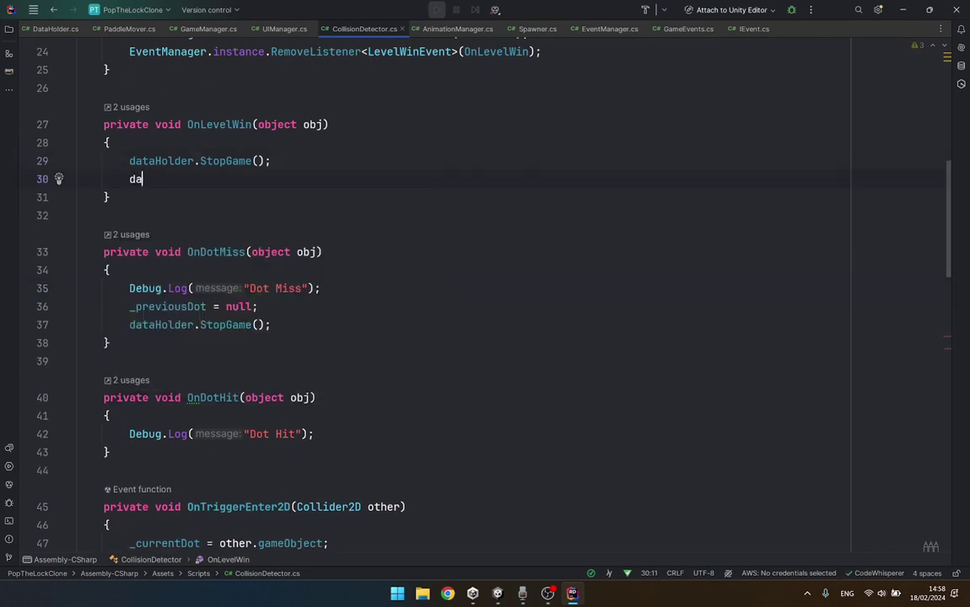
type("taHolder.incre")
key("Return")
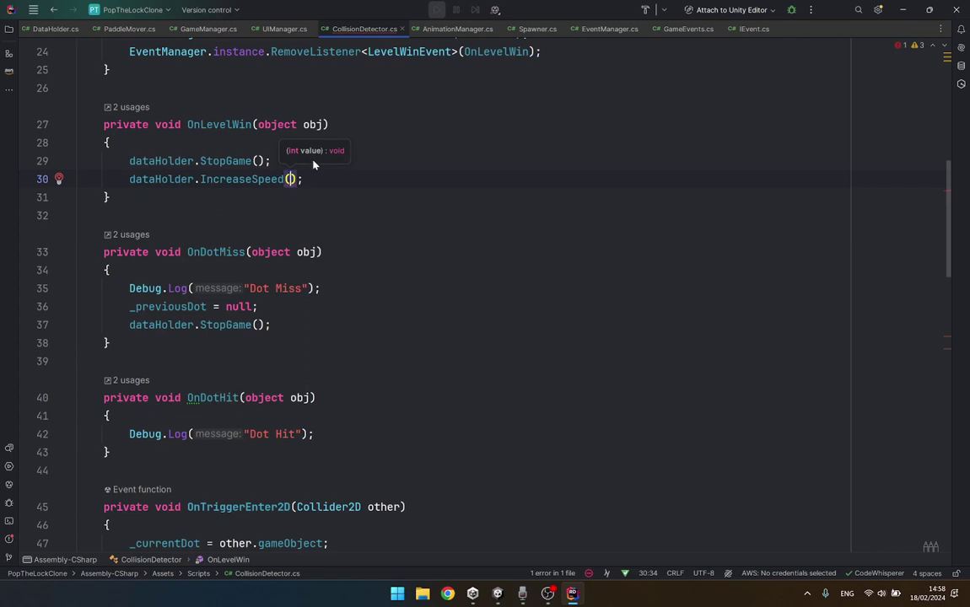
type("5")
Add dataHolder.DecreaseSpeed(2) after the Dot Miss log in OnDotMiss.
left_click(299, 288)
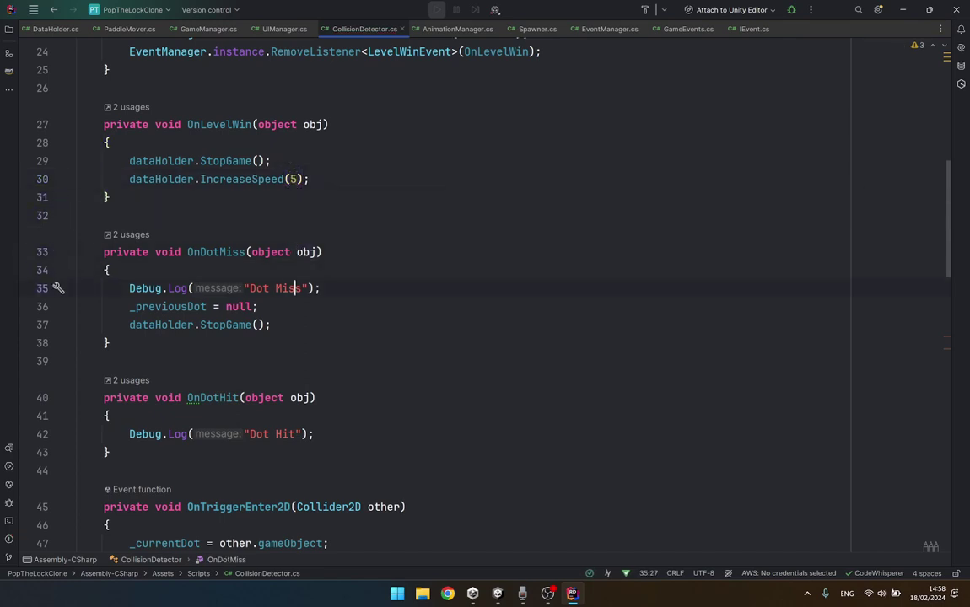
key("End")
key("Return")
type("dataHolder.dec")
key("Return")
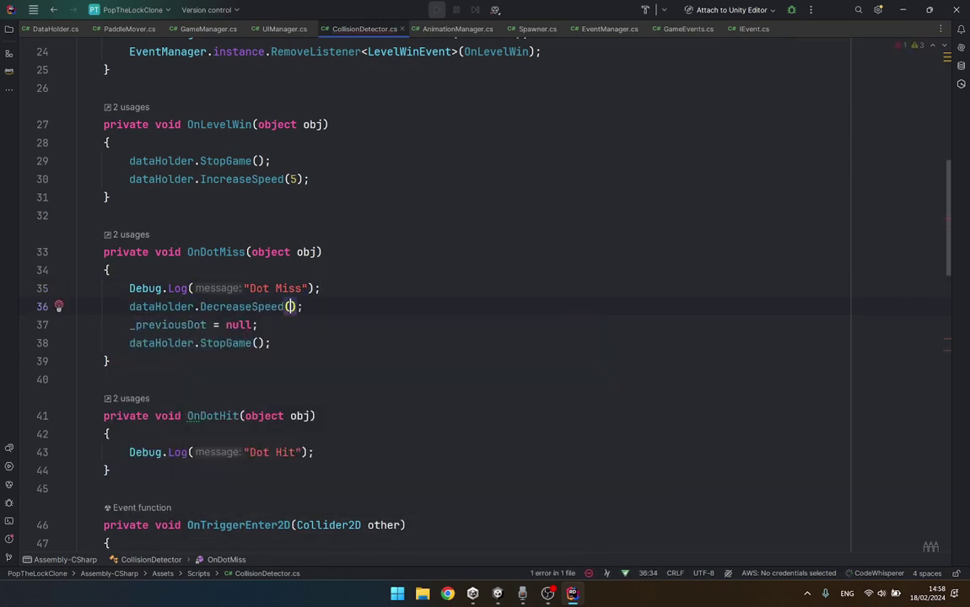
type("2")
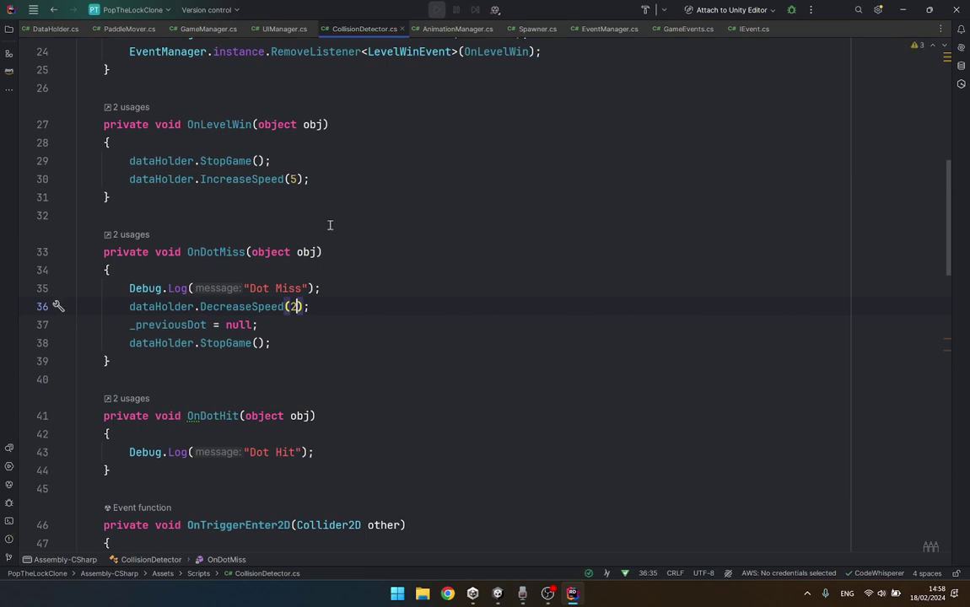
left_click(330, 225)
Let Unity recompile, then delete the dataHolder.ResetData() line from GameManager's Awake.
left_click(503, 593)
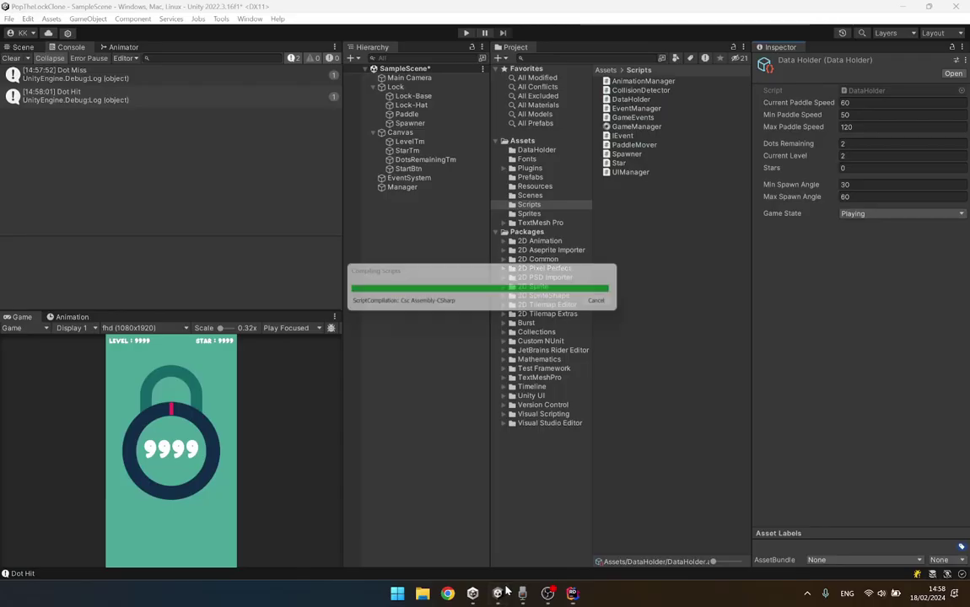
left_click(573, 593)
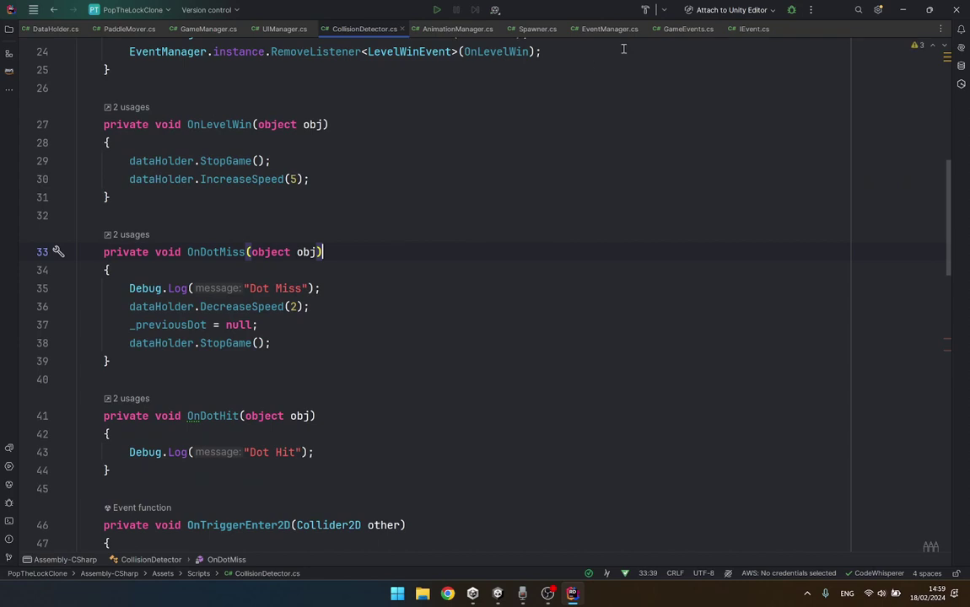
left_click(226, 32)
triple_click(200, 284)
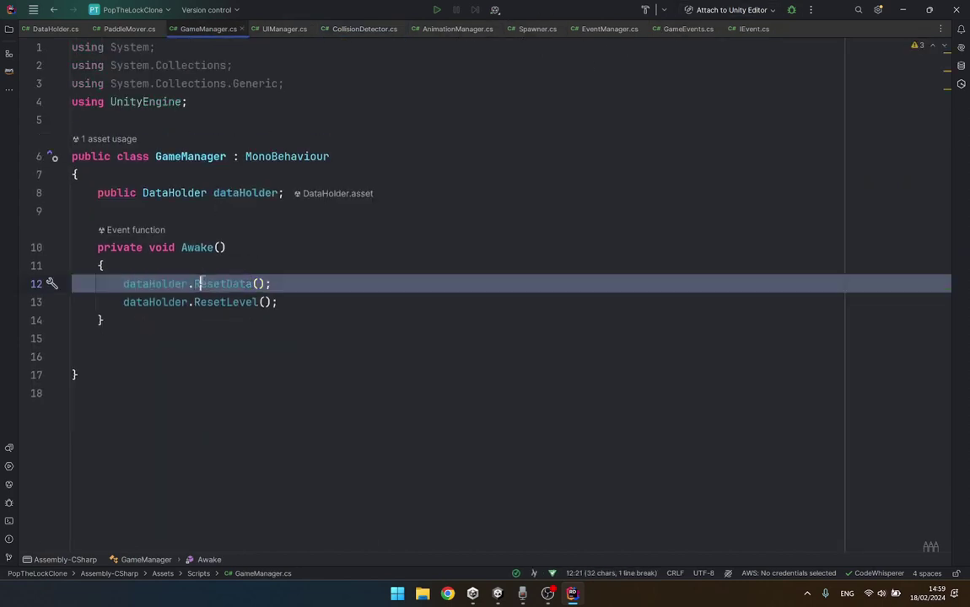
key("BackSpace")
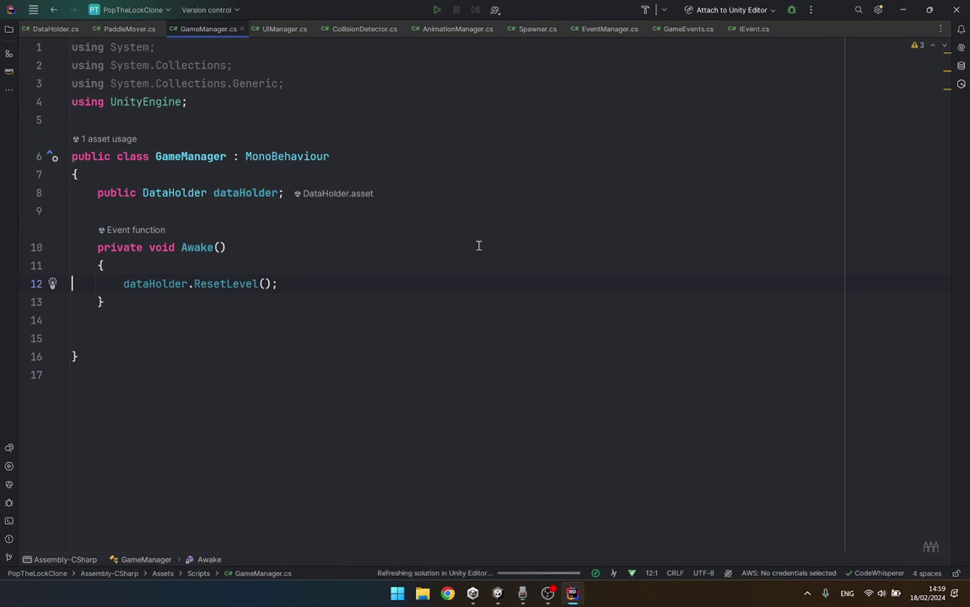
Enter play mode in Unity, start a round, and pop the dots to clear level 2.
mouse_move(498, 592)
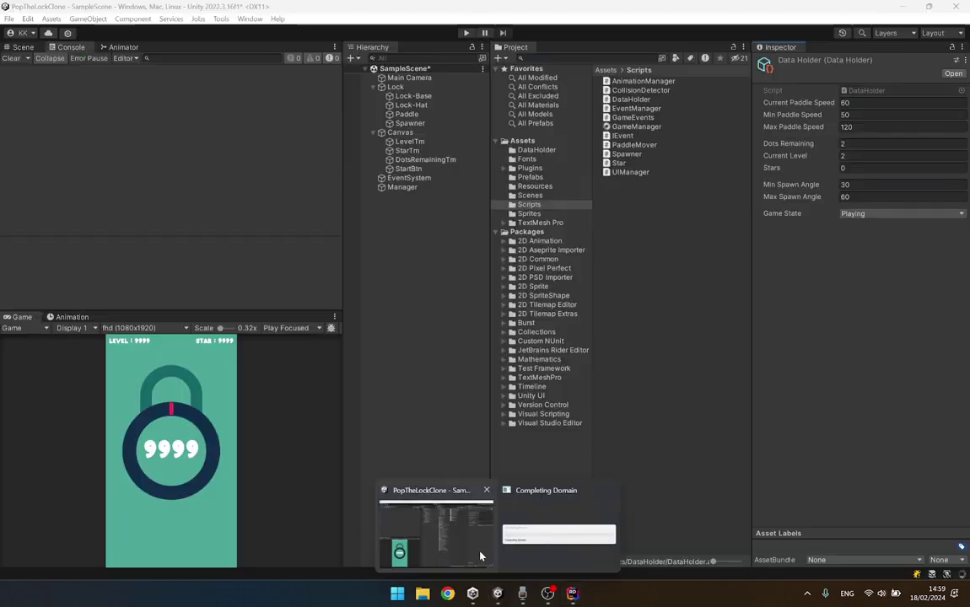
left_click(480, 556)
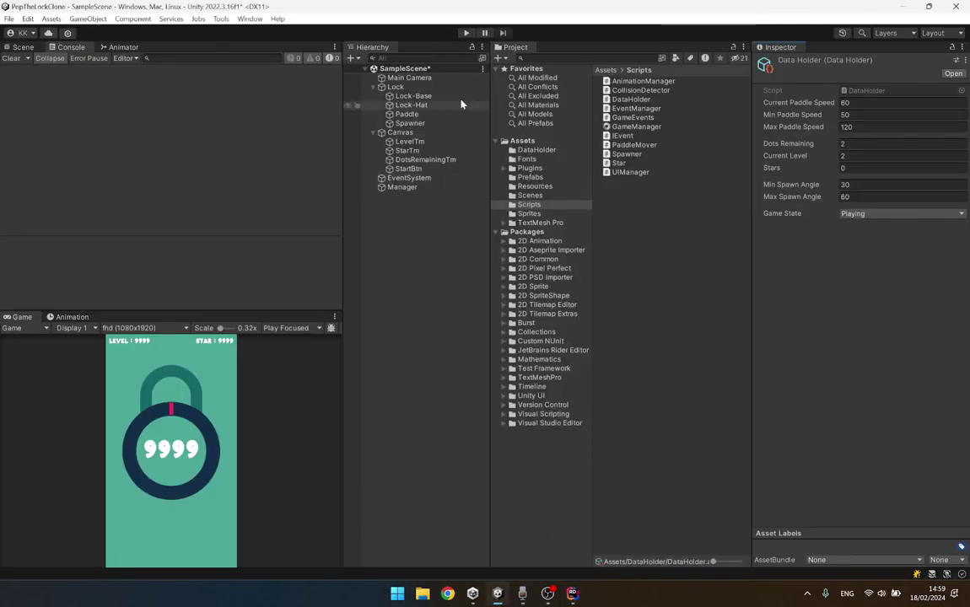
left_click(468, 33)
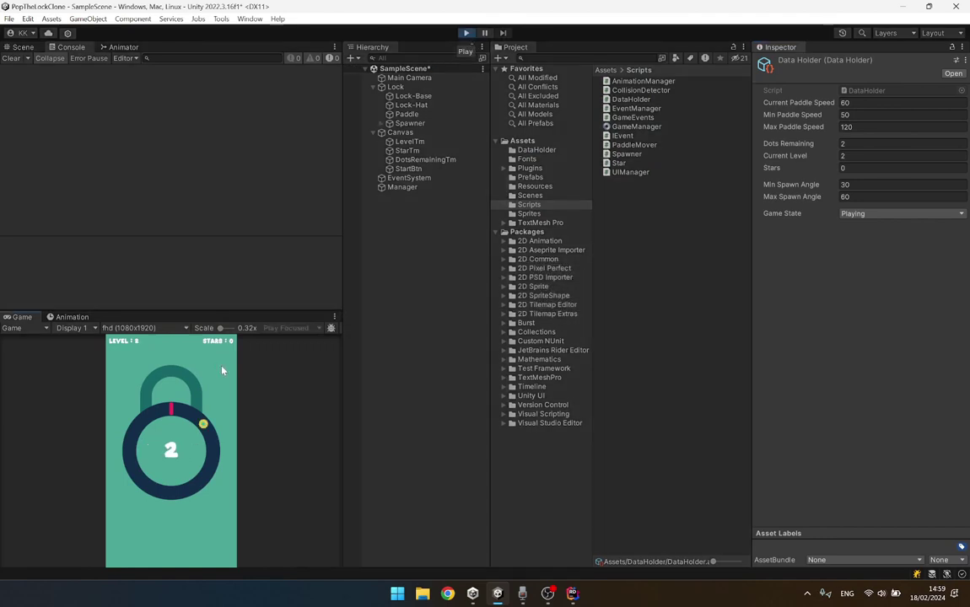
left_click(179, 453)
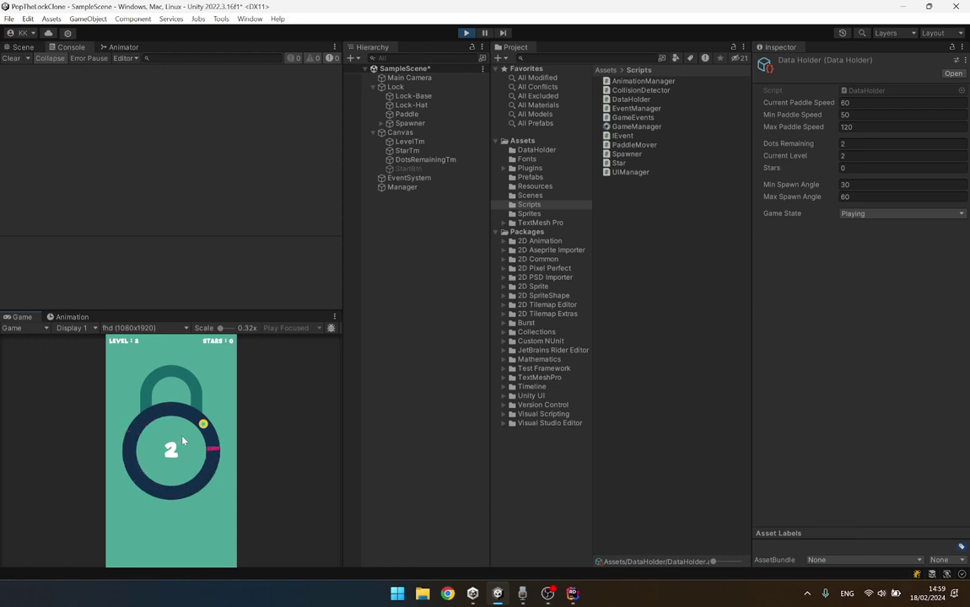
left_click(182, 440)
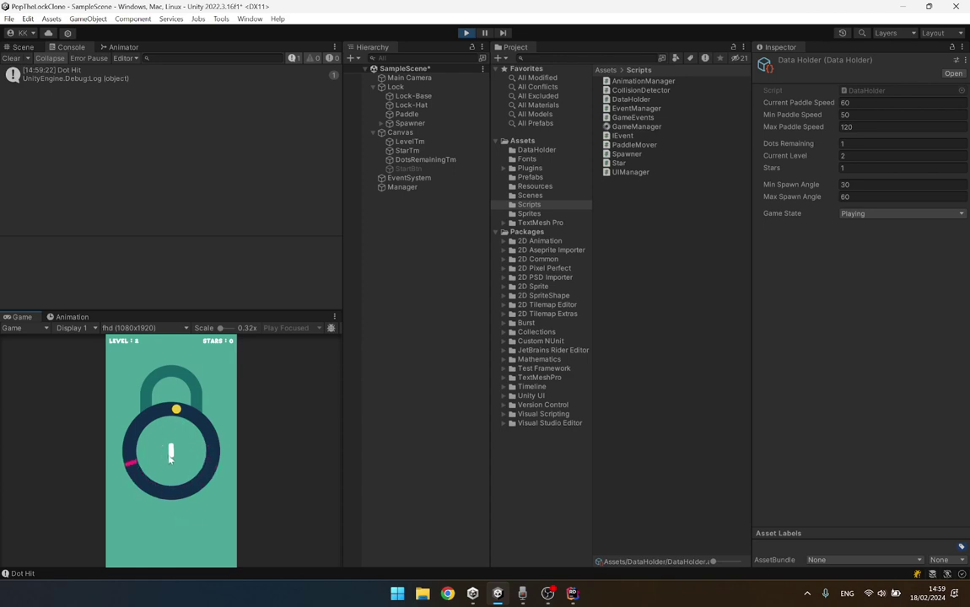
left_click(187, 451)
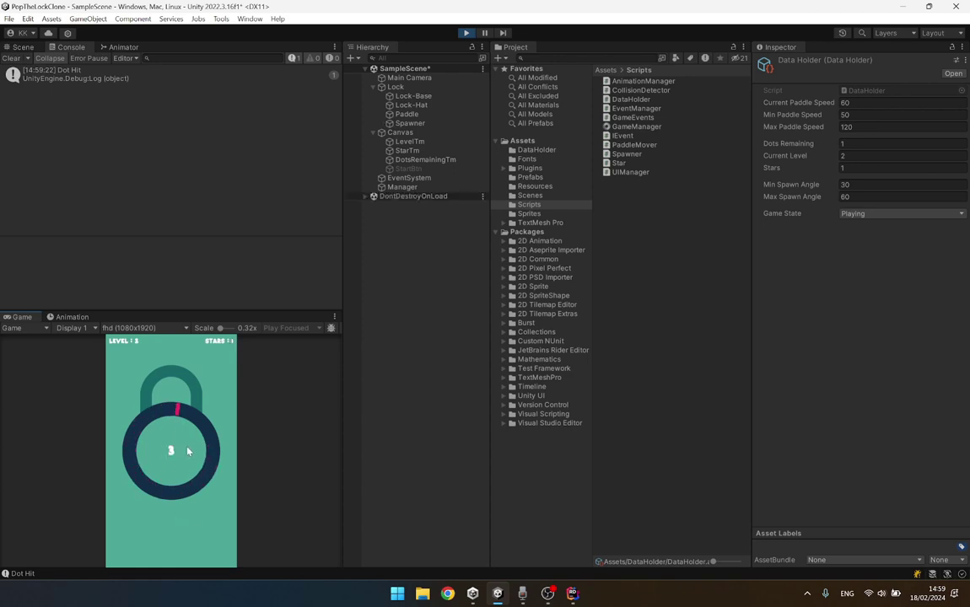
Clear level 3, then reach level 4 where a miss drops paddle speed from 70 to 68, and stop.
left_click(187, 451)
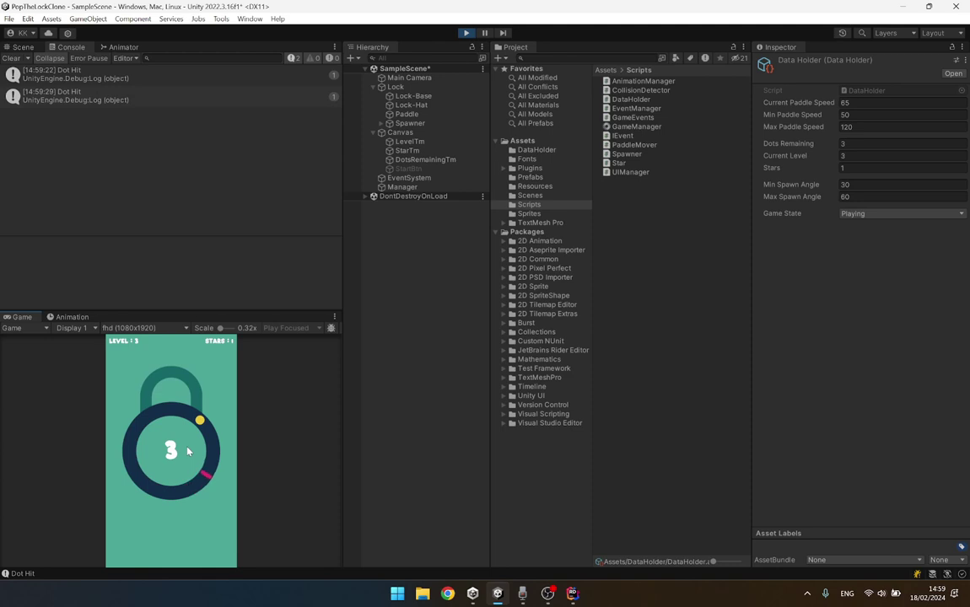
left_click(187, 451)
left_click(187, 451)
left_click(187, 451)
left_click(150, 421)
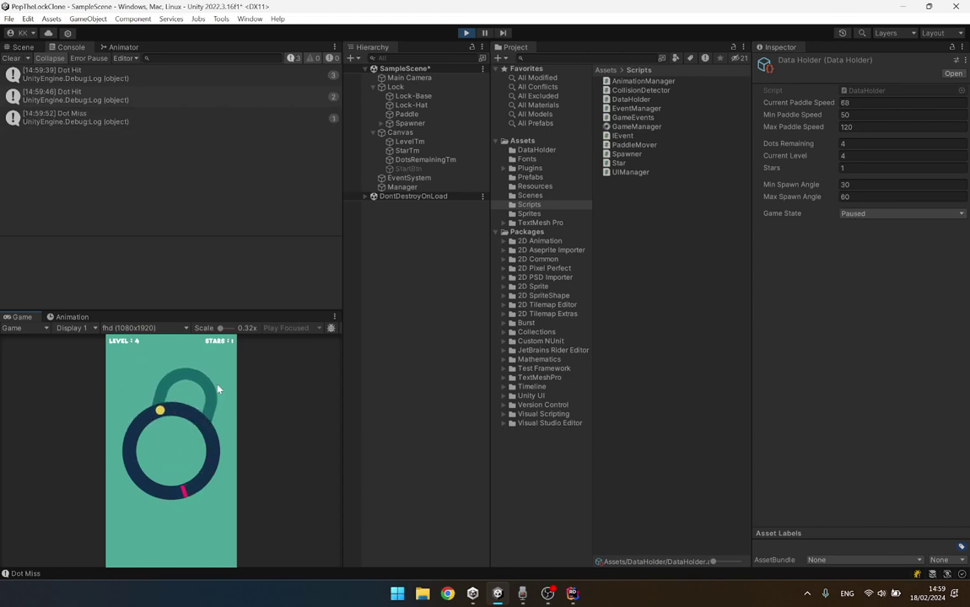
left_click(466, 34)
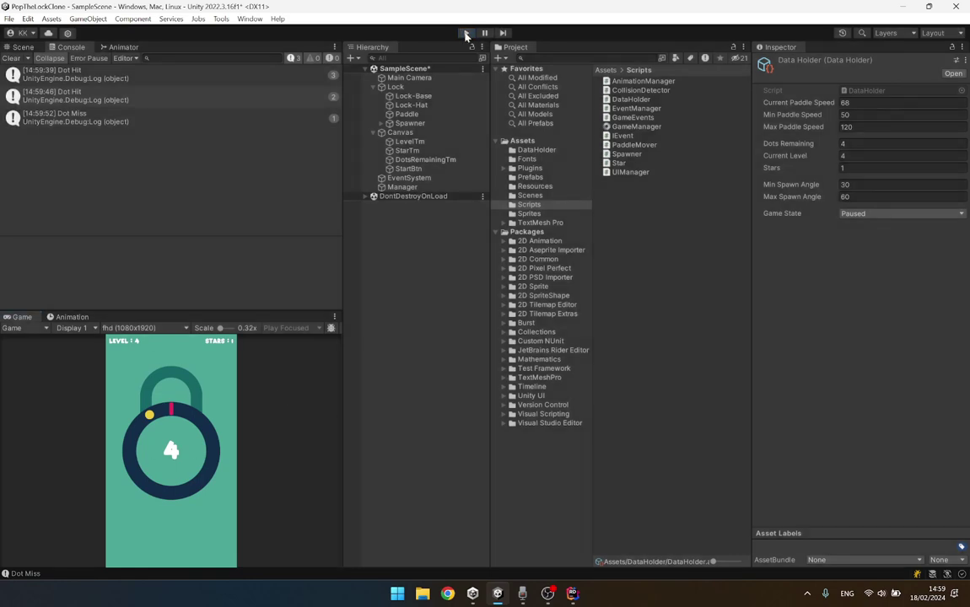